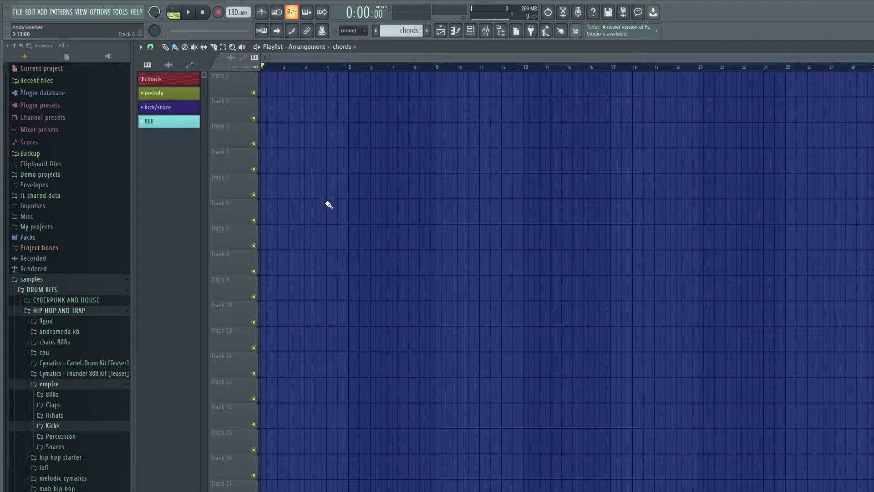
- Show the channel rack over the playlist to look over its instrument channels, and close it again
{"action": "left_click", "coordinate": [471, 31]}
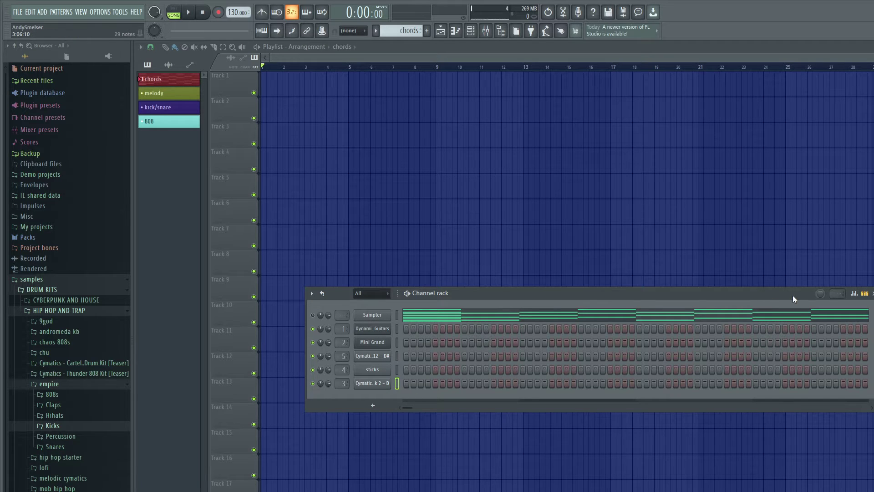
{"action": "left_click_drag", "start_coordinate": [793, 296], "coordinate": [821, 298]}
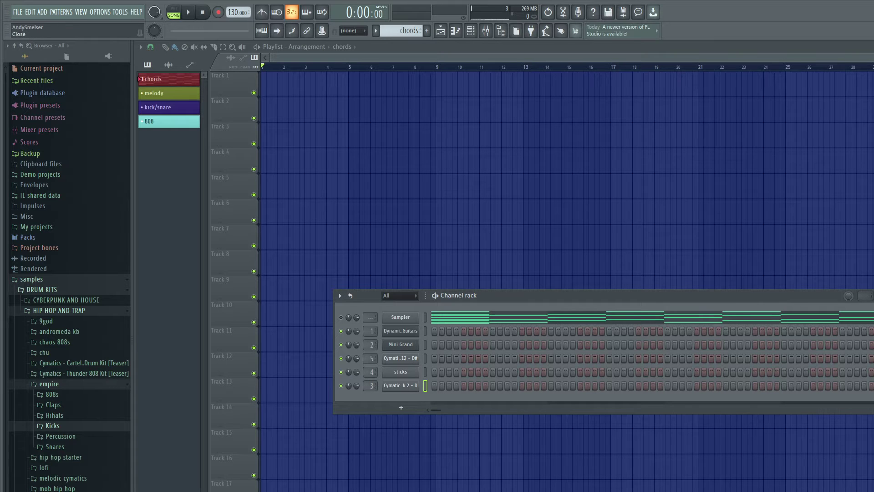
{"action": "key", "text": "F6"}
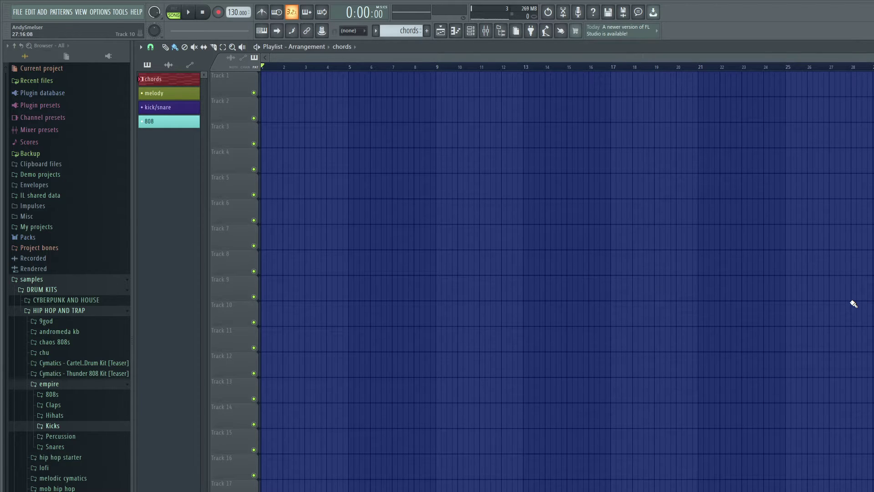
- Show the mixer, look at the guitar track and its effect slots, and close the mixer
{"action": "left_click", "coordinate": [490, 35]}
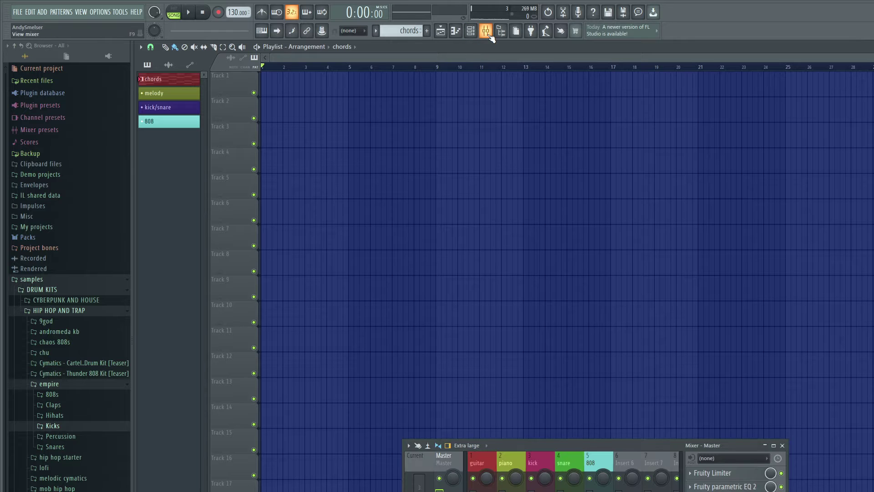
{"action": "left_click_drag", "start_coordinate": [532, 444], "coordinate": [516, 233]}
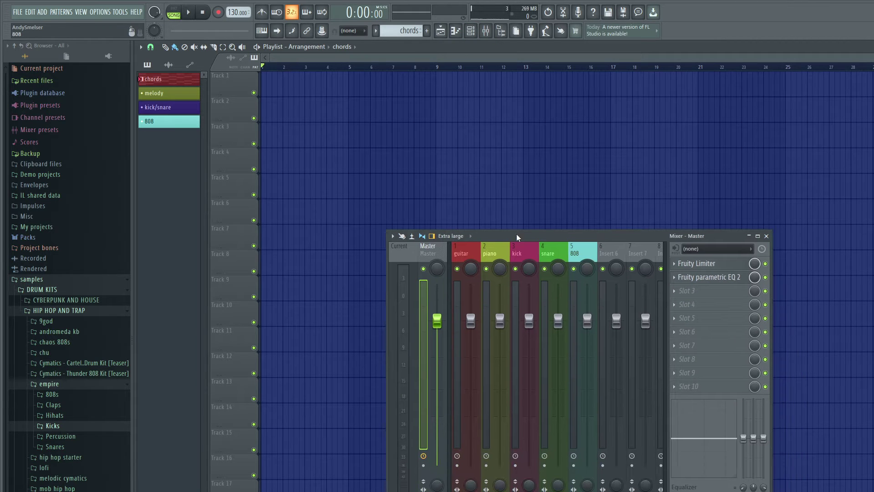
{"action": "left_click", "coordinate": [464, 253]}
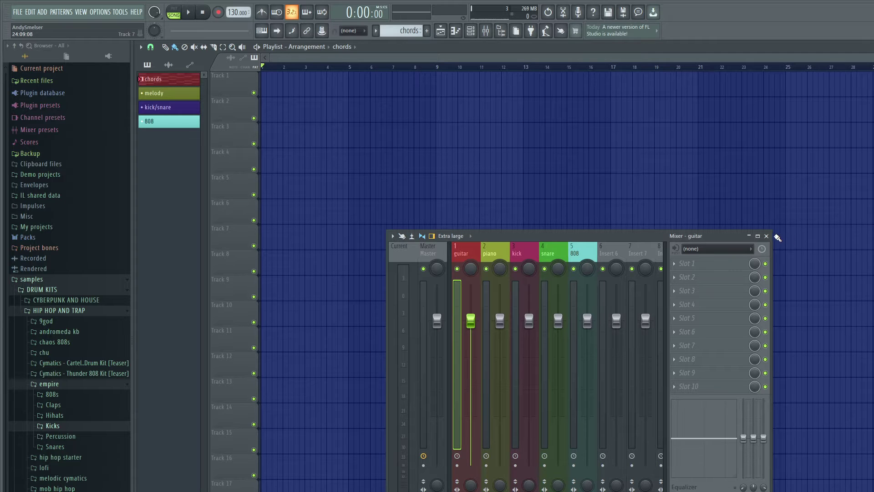
{"action": "left_click", "coordinate": [767, 235]}
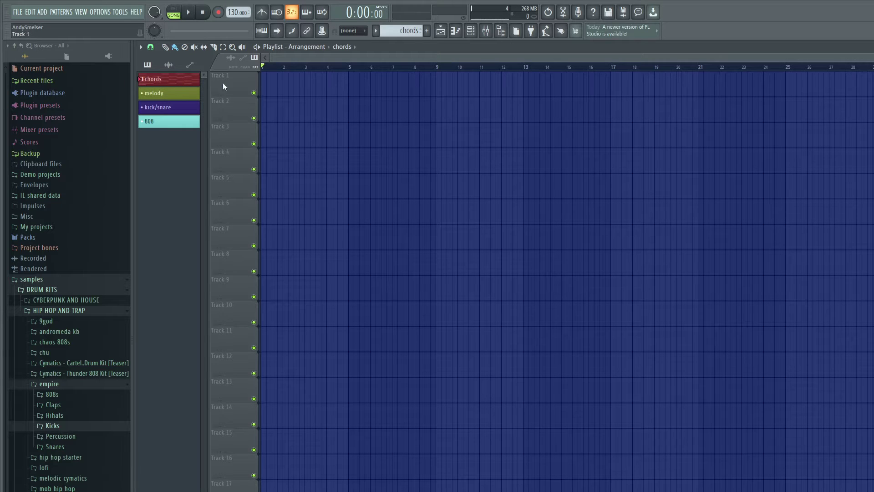
- Browse to the FL Studio Projects > Templates folder as a Save As location, and leave without saving
{"action": "left_click", "coordinate": [17, 12]}
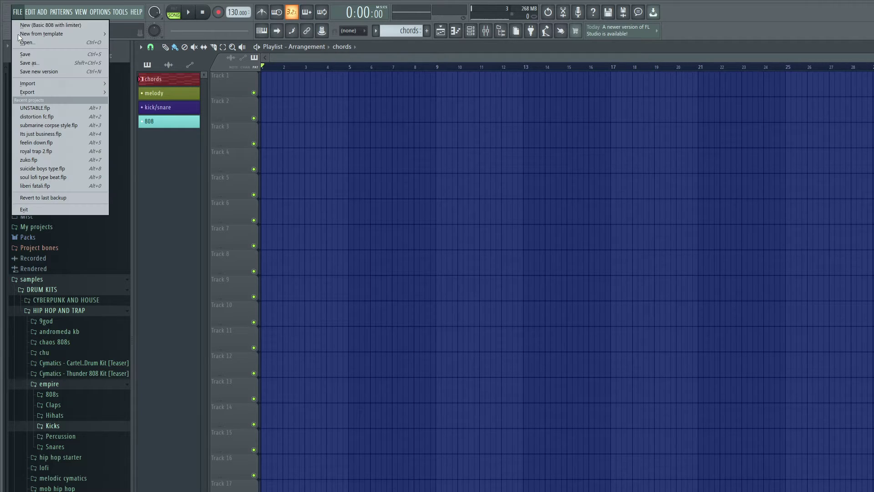
{"action": "left_click", "coordinate": [48, 62]}
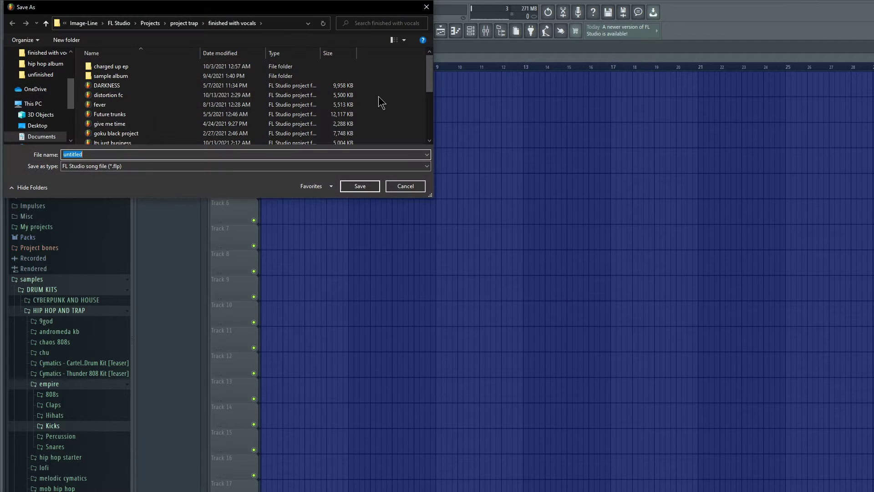
{"action": "left_click", "coordinate": [121, 24]}
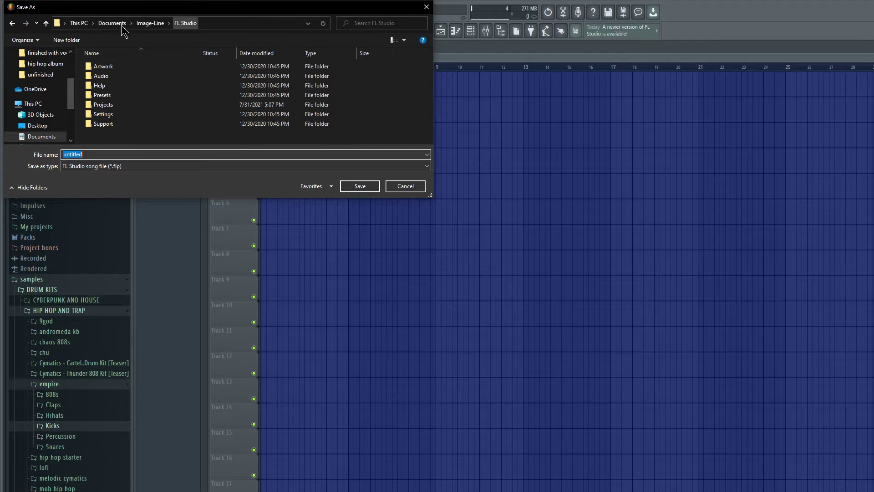
{"action": "double_click", "coordinate": [133, 104]}
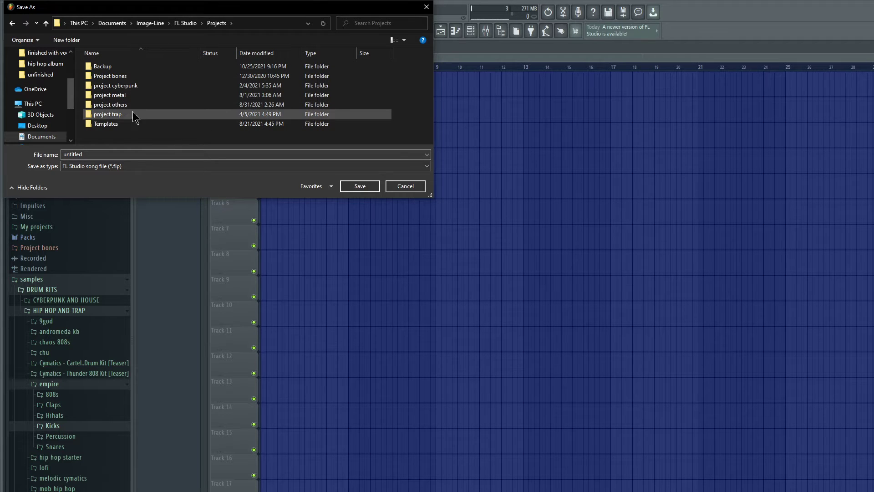
{"action": "double_click", "coordinate": [129, 124]}
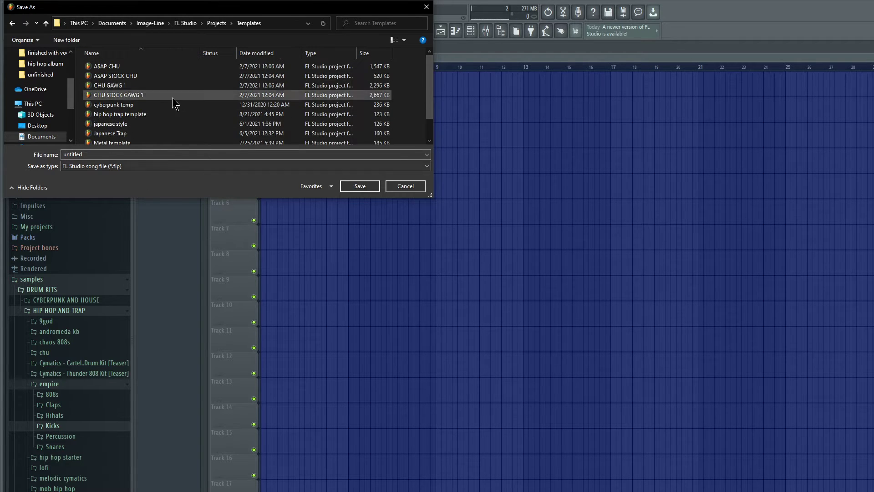
{"action": "scroll", "coordinate": [172, 98], "scroll_direction": "down", "scroll_amount": 1}
{"action": "left_click", "coordinate": [406, 186]}
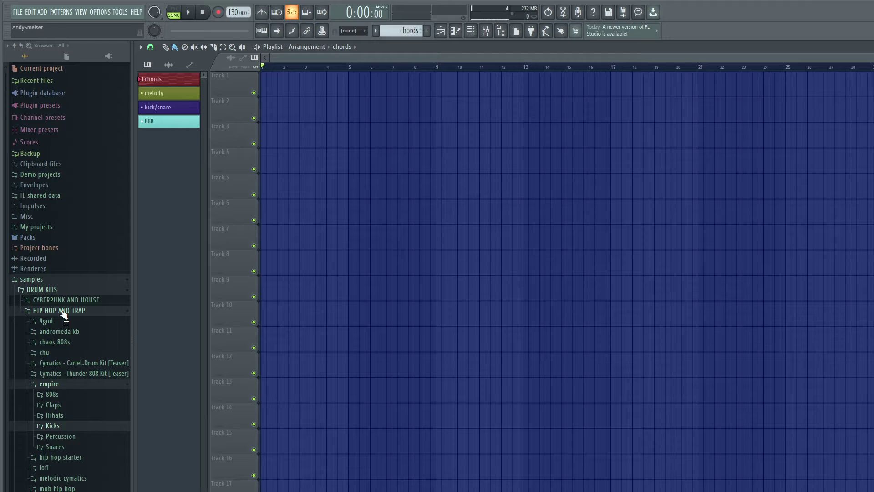
- Open the Dynamic Guitars channel in the piano roll, placed higher over the playlist, for the chords pattern
{"action": "left_click", "coordinate": [472, 31]}
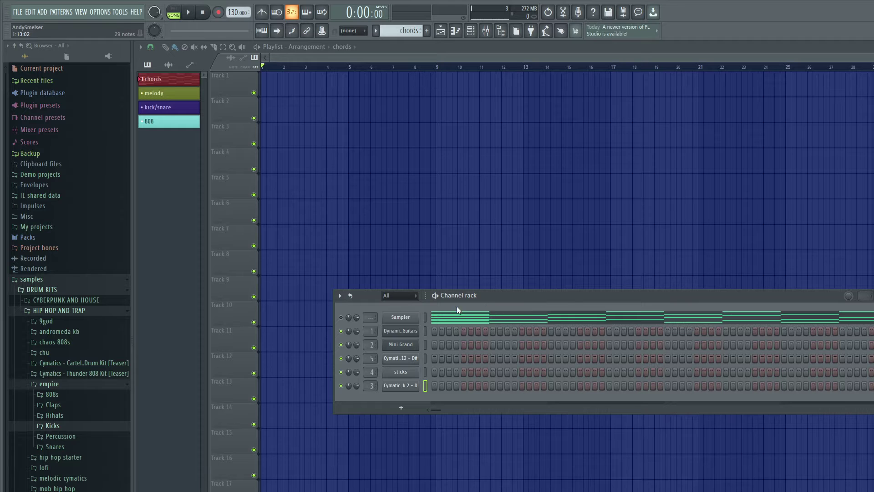
{"action": "right_click", "coordinate": [416, 331]}
{"action": "left_click", "coordinate": [436, 331]}
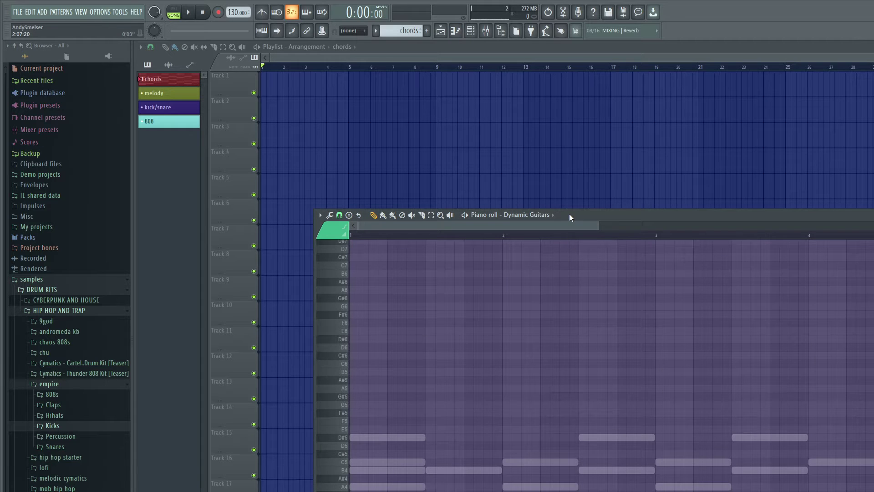
{"action": "left_click_drag", "start_coordinate": [569, 214], "coordinate": [566, 102]}
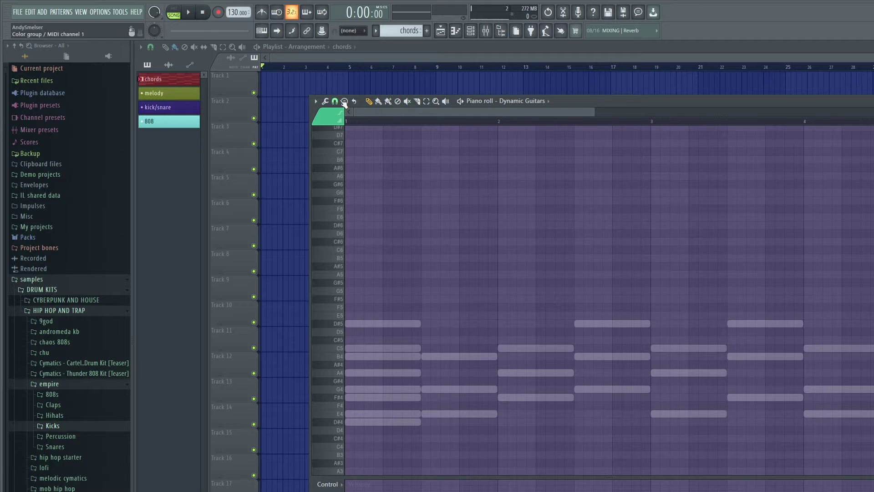
{"action": "scroll", "coordinate": [460, 351], "scroll_direction": "down", "scroll_amount": 3}
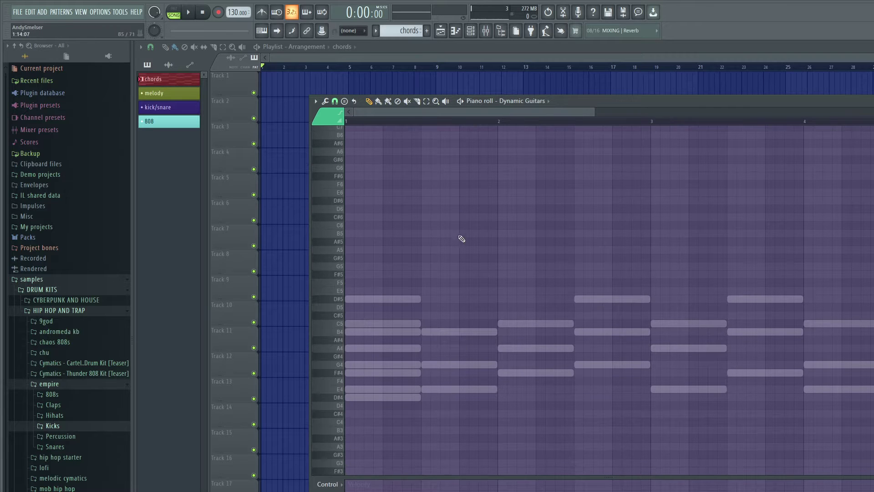
{"action": "scroll", "coordinate": [444, 362], "scroll_direction": "down", "scroll_amount": 5}
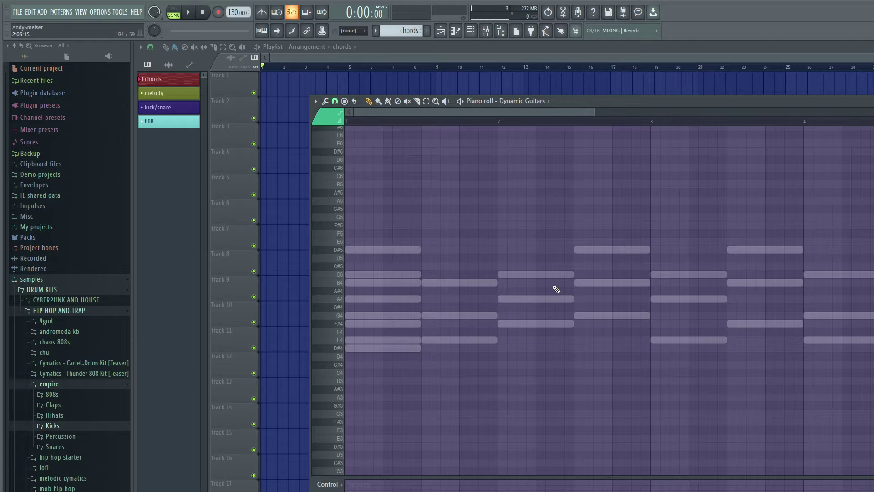
- Draw a half-bar chord of A4, B4 and G4 at the start of bar 1
{"action": "left_click", "coordinate": [348, 282]}
{"action": "left_click_drag", "start_coordinate": [359, 282], "coordinate": [359, 301]}
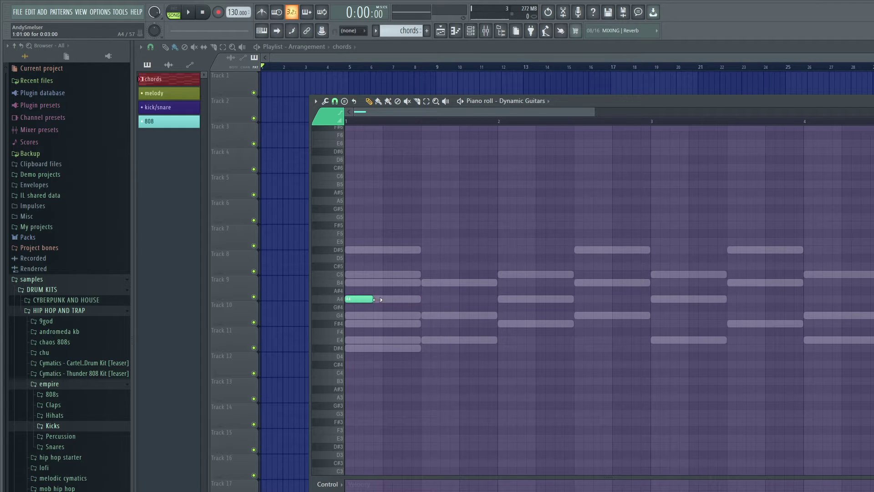
{"action": "left_click_drag", "start_coordinate": [372, 299], "coordinate": [420, 299]}
{"action": "left_click", "coordinate": [360, 284]}
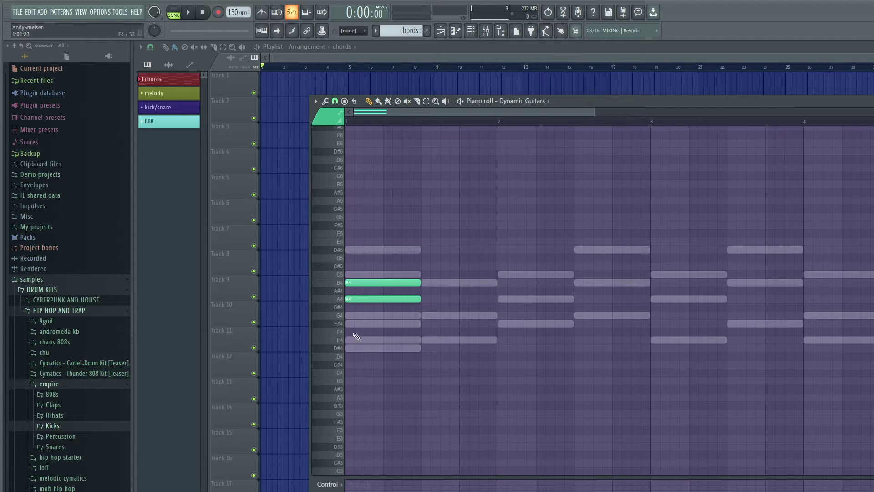
{"action": "left_click", "coordinate": [351, 317]}
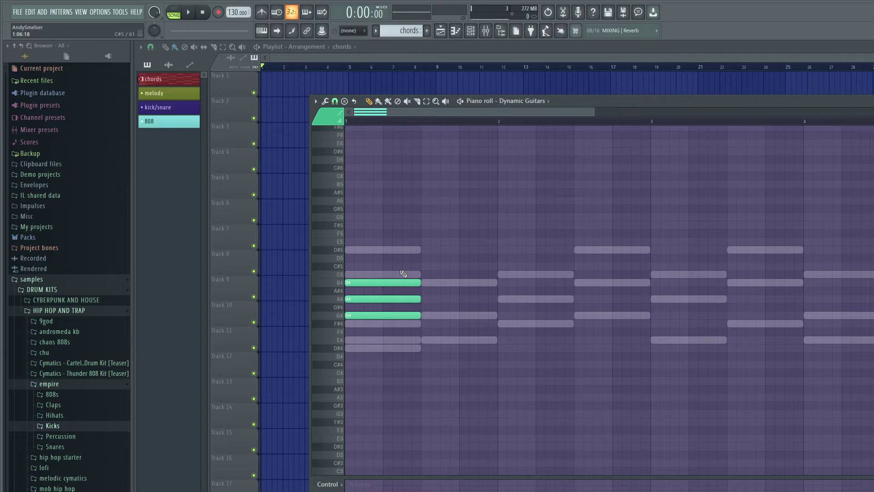
- Set the project tempo to 140 BPM
{"action": "right_click", "coordinate": [238, 14]}
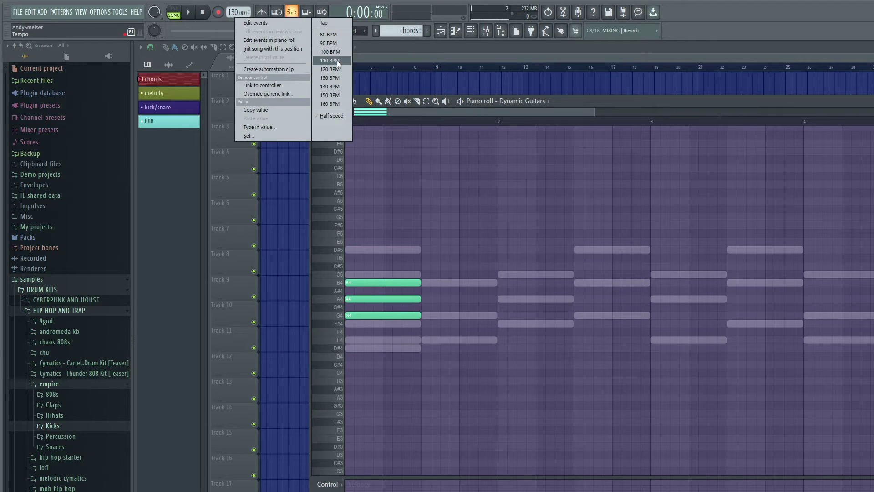
{"action": "left_click", "coordinate": [330, 87]}
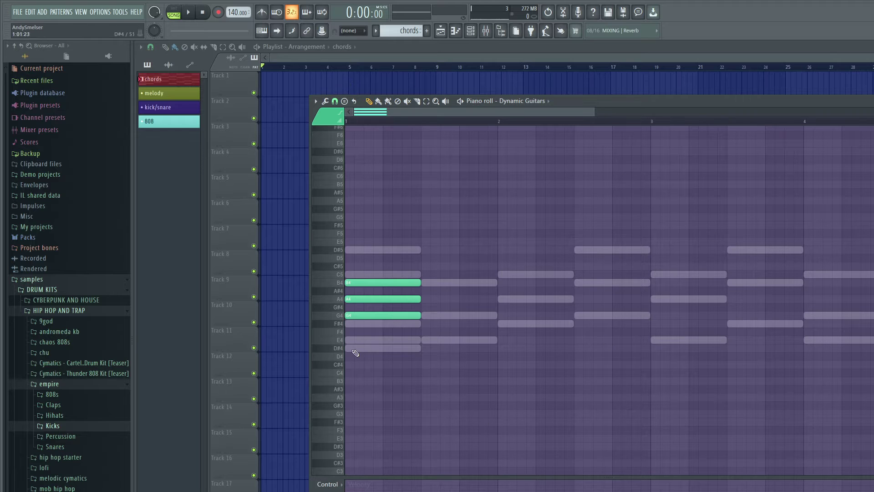
- Add half-bar E4 and G4 notes in the second half of bar 1 and play the pattern briefly
{"action": "left_click_drag", "start_coordinate": [385, 254], "coordinate": [371, 338]}
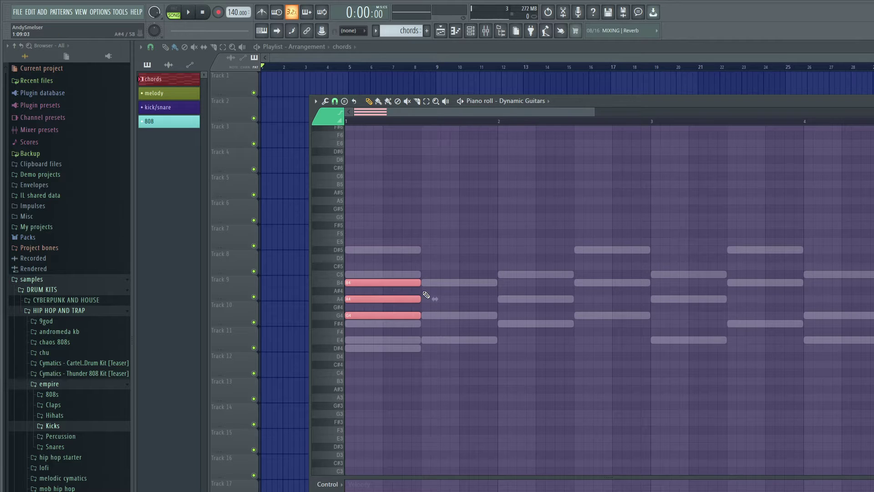
{"action": "left_click", "coordinate": [430, 283]}
{"action": "left_click_drag", "start_coordinate": [467, 283], "coordinate": [469, 341]}
{"action": "left_click", "coordinate": [468, 315]}
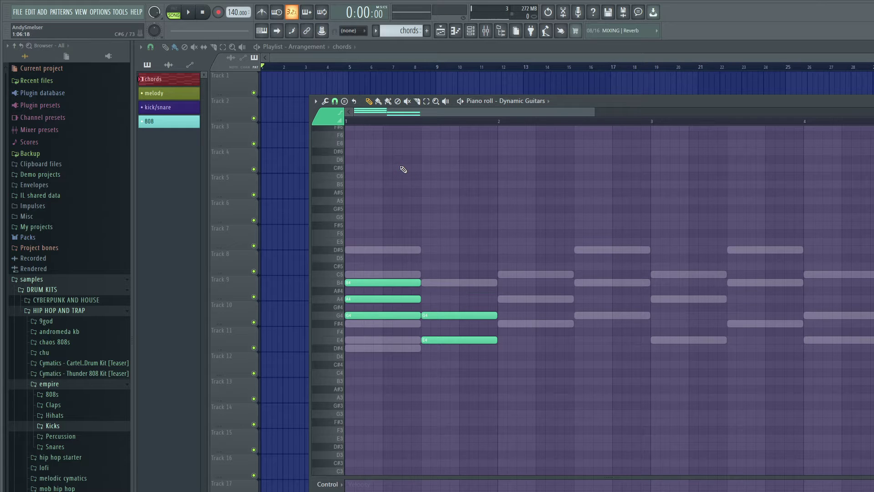
{"action": "key", "text": "space"}
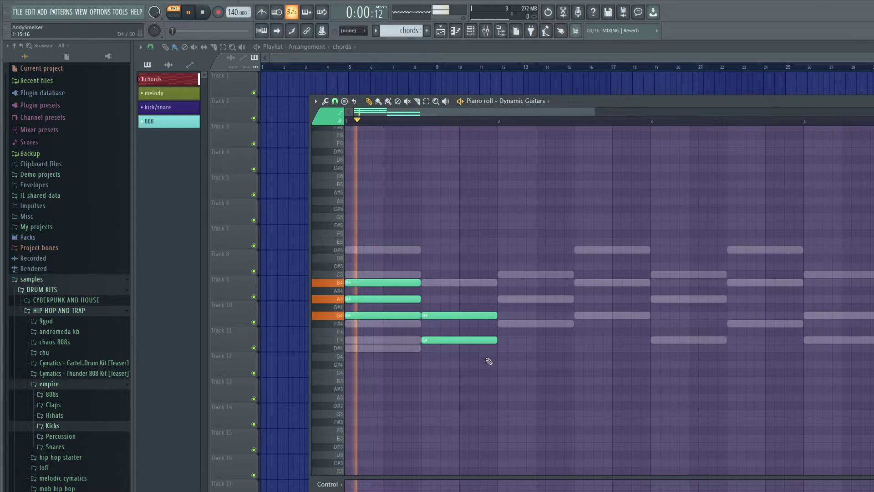
{"action": "key", "text": "space"}
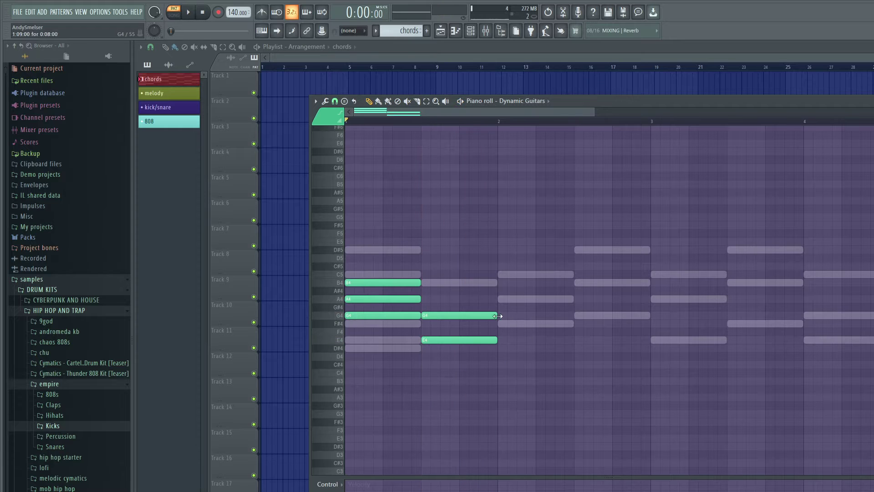
- Draw one-bar F#4 notes in bars 1 and 2 and one-bar E4 notes in bars 3 and 4
{"action": "left_click", "coordinate": [520, 299]}
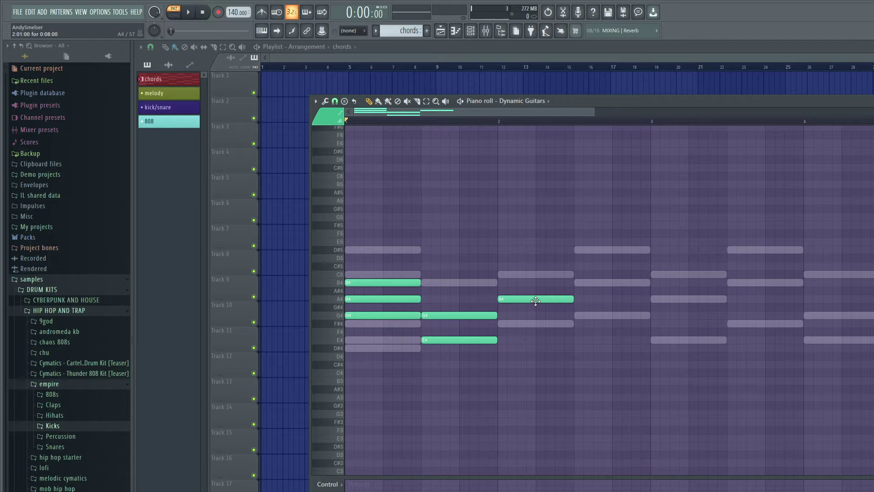
{"action": "left_click_drag", "start_coordinate": [536, 298], "coordinate": [497, 324]}
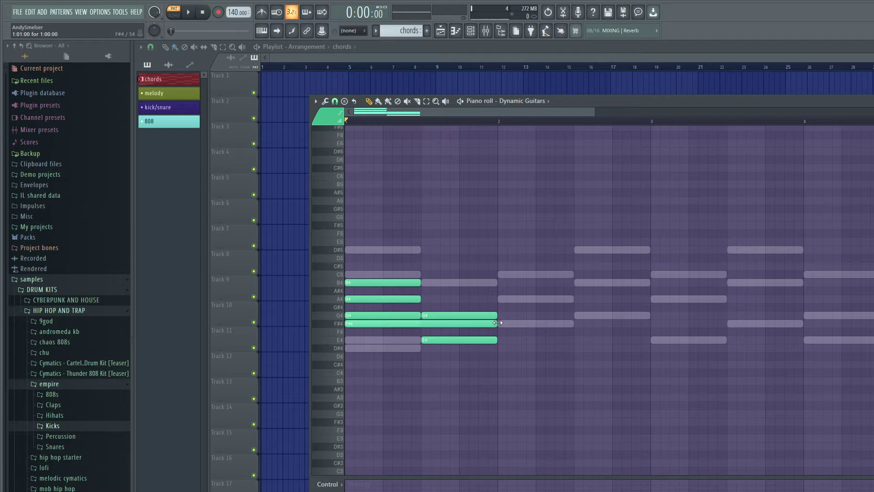
{"action": "left_click", "coordinate": [506, 324]}
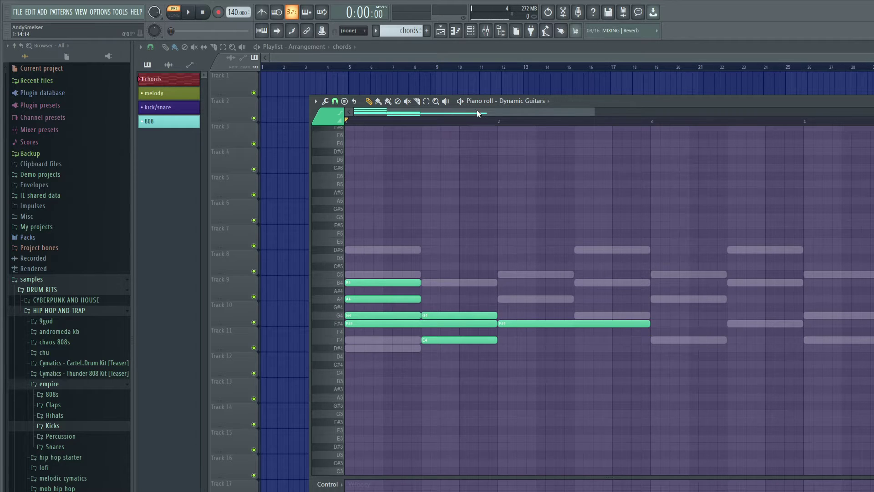
{"action": "left_click_drag", "start_coordinate": [476, 112], "coordinate": [521, 113]}
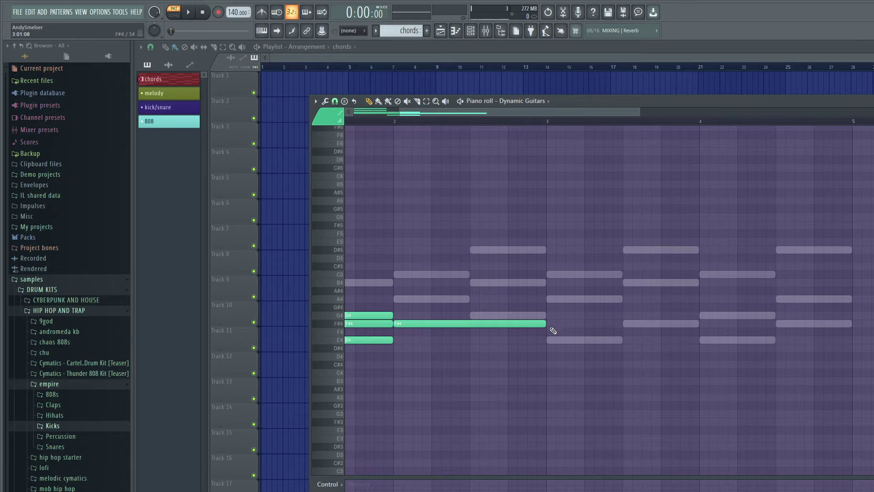
{"action": "left_click", "coordinate": [549, 341]}
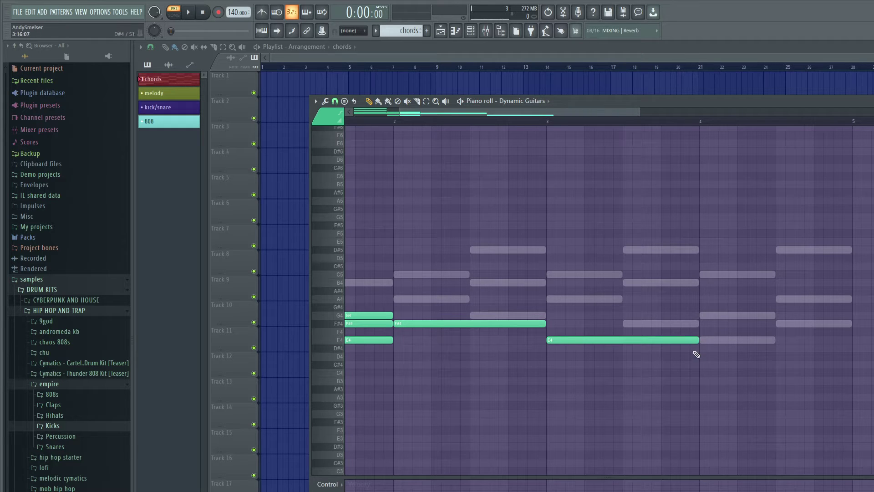
{"action": "left_click", "coordinate": [706, 342]}
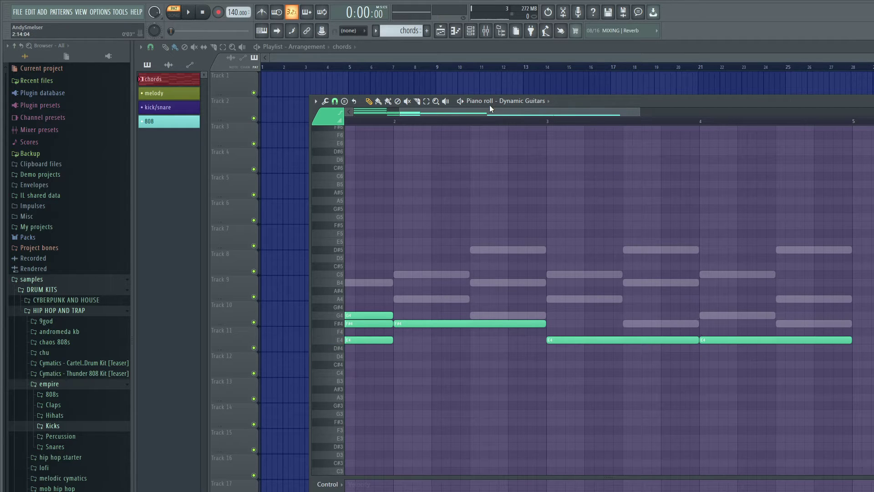
- Slice the F#4 notes of bars 1 and 2 into pieces of 5, 7, 4 and 4, 8, 4 steps and play the pattern
{"action": "left_click_drag", "start_coordinate": [489, 108], "coordinate": [444, 124]}
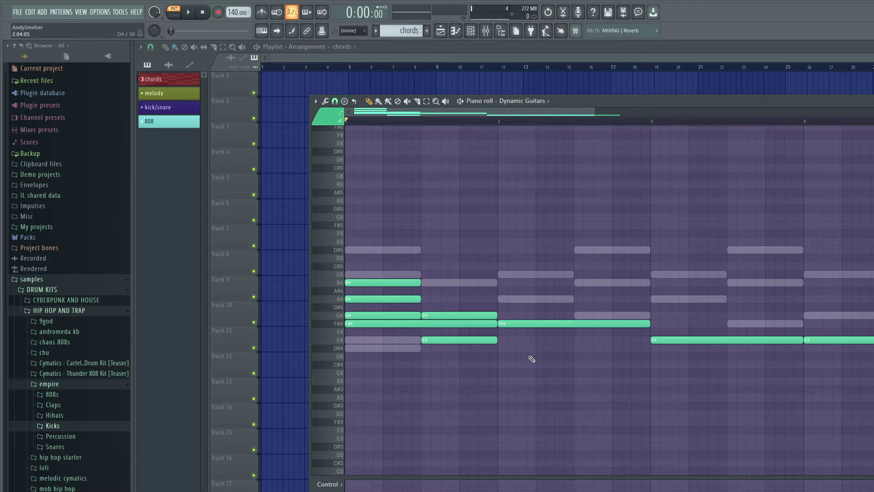
{"action": "key", "text": "c"}
{"action": "left_click_drag", "start_coordinate": [397, 322], "coordinate": [462, 337]}
{"action": "left_click_drag", "start_coordinate": [535, 318], "coordinate": [537, 337]}
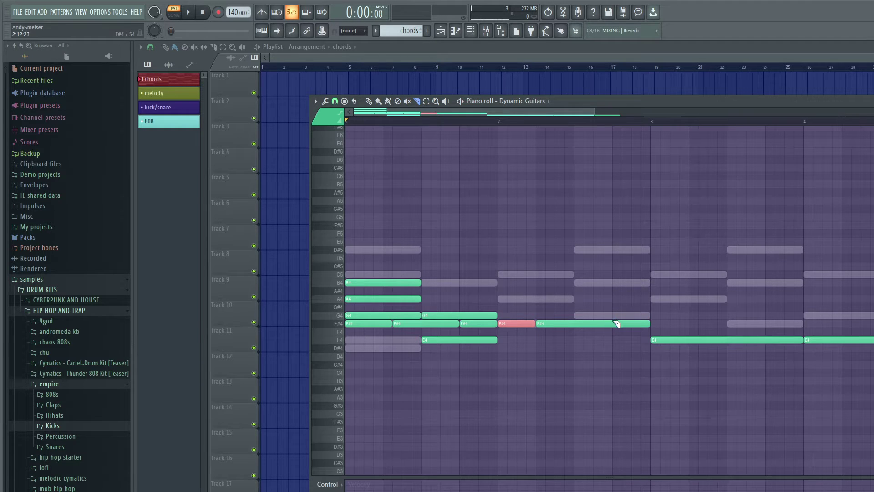
{"action": "left_click_drag", "start_coordinate": [613, 320], "coordinate": [614, 340]}
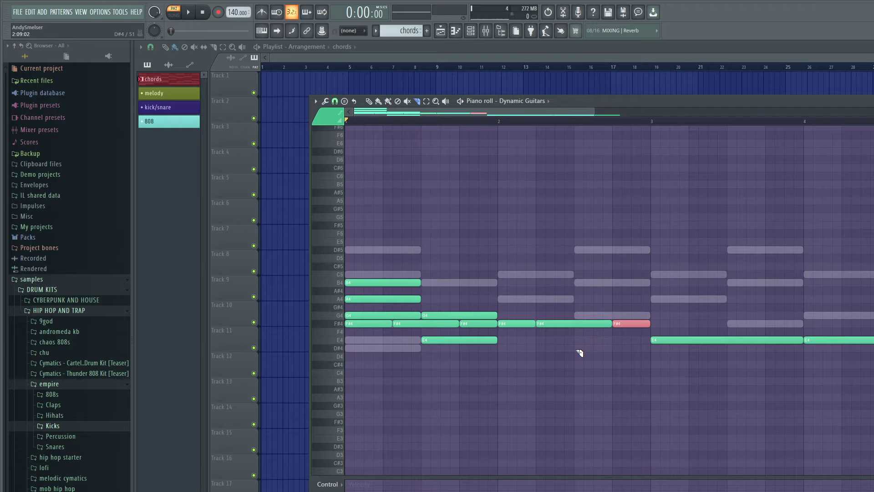
{"action": "key", "text": "space"}
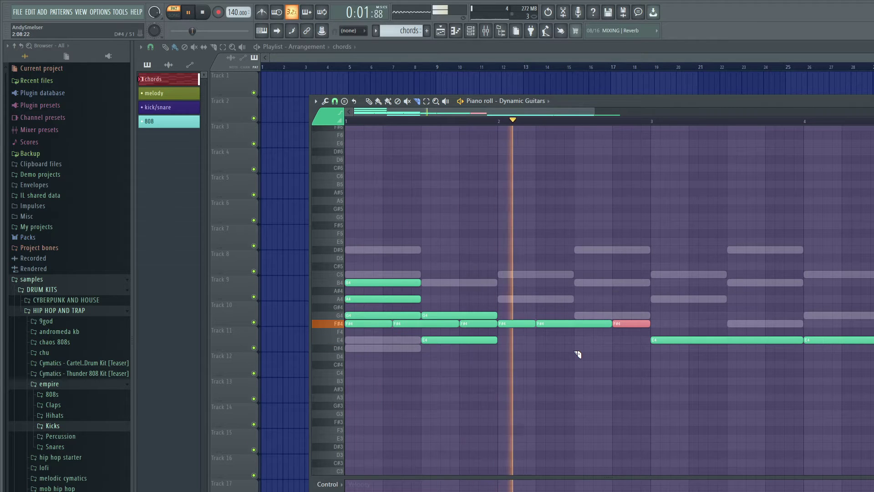
{"action": "key", "text": "space"}
- Delete both G4 notes in bar 1 and play the pattern
{"action": "key", "text": "p"}
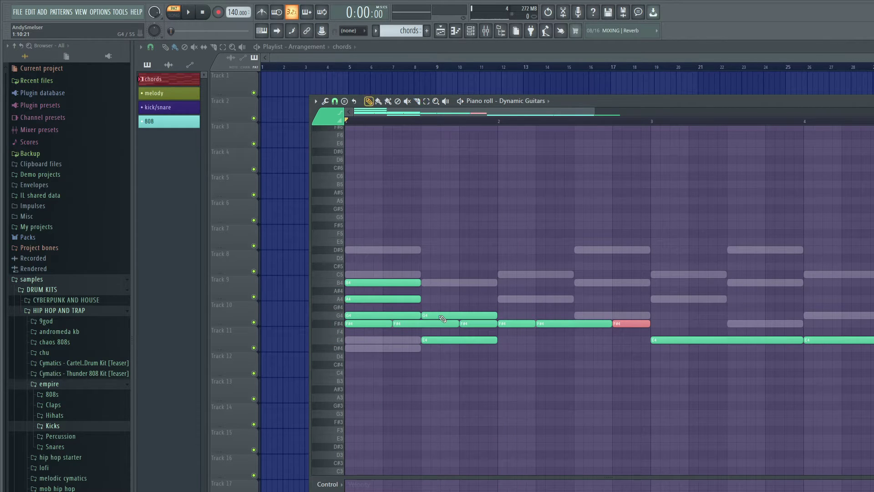
{"action": "right_click", "coordinate": [440, 315]}
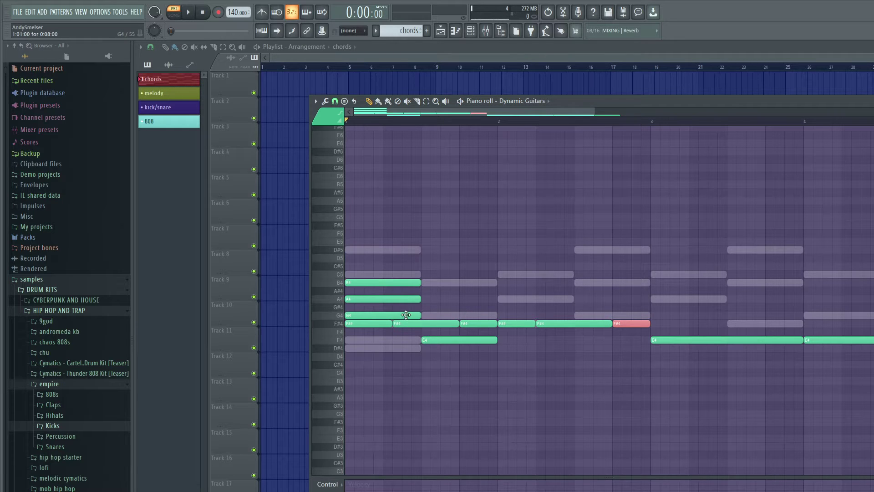
{"action": "right_click", "coordinate": [365, 315]}
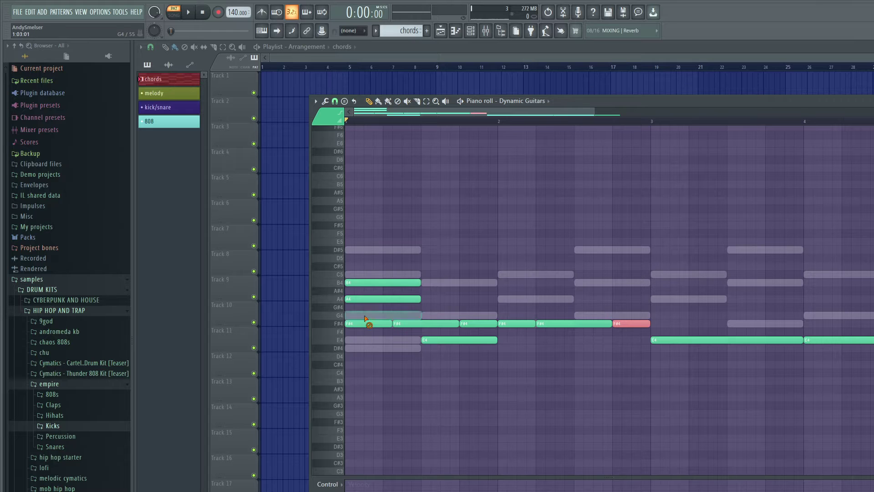
{"action": "key", "text": "space"}
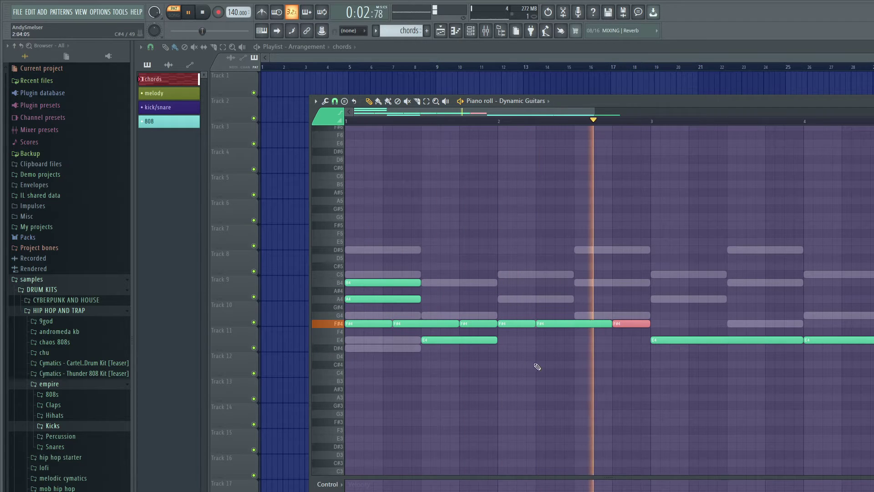
{"action": "key", "text": "space"}
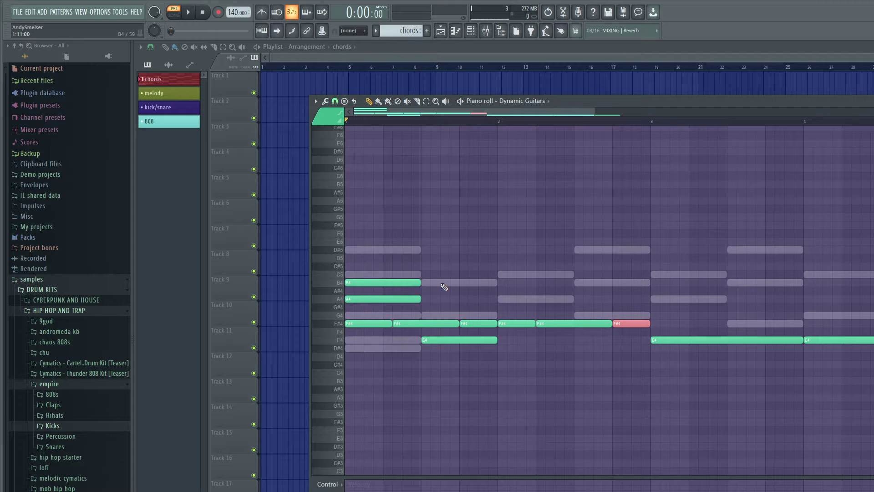
- Add a one-bar B4 note from beat 4 of bar 1 and a ten-step D#5 note from the middle of bar 2
{"action": "left_click_drag", "start_coordinate": [462, 285], "coordinate": [444, 287]}
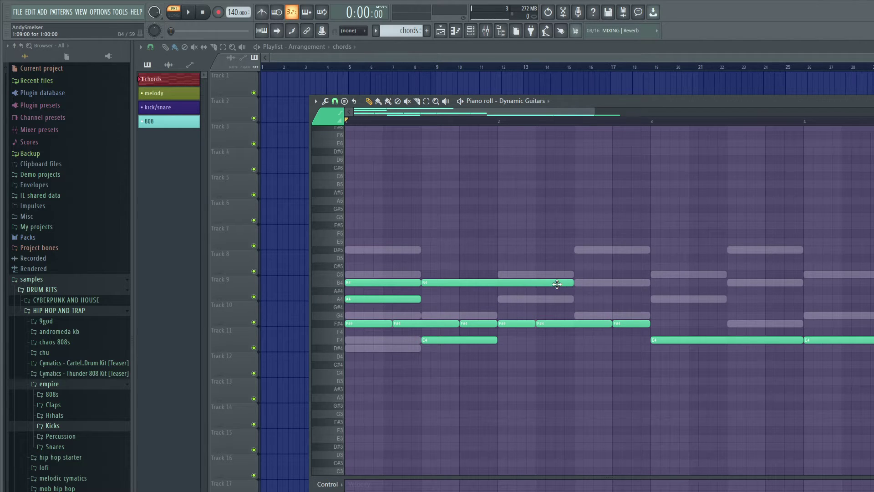
{"action": "left_click_drag", "start_coordinate": [480, 282], "coordinate": [519, 282]}
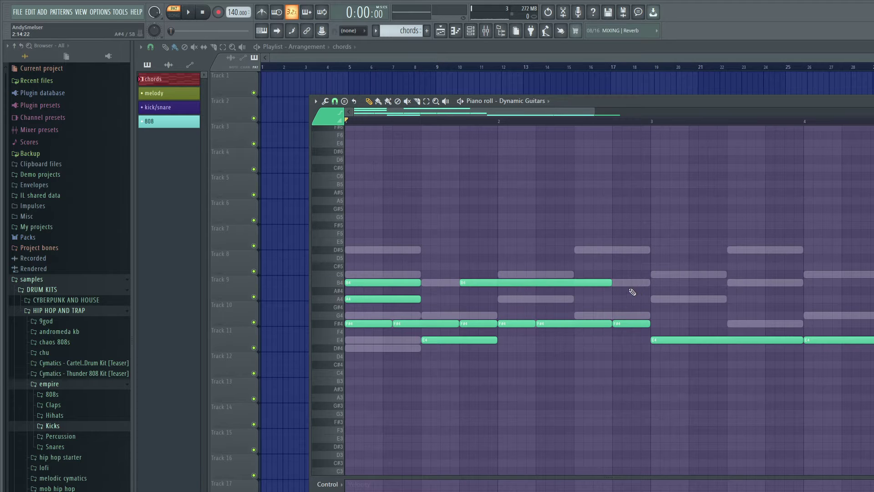
{"action": "left_click", "coordinate": [580, 251]}
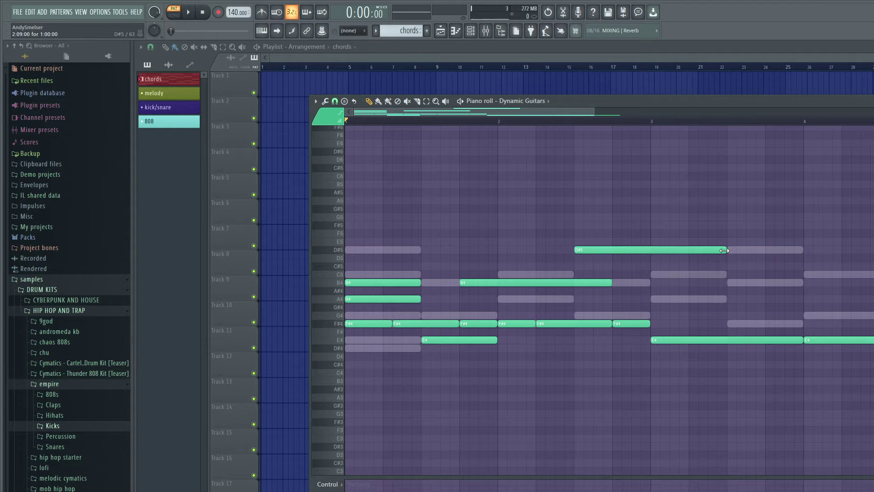
{"action": "left_click_drag", "start_coordinate": [724, 250], "coordinate": [668, 250]}
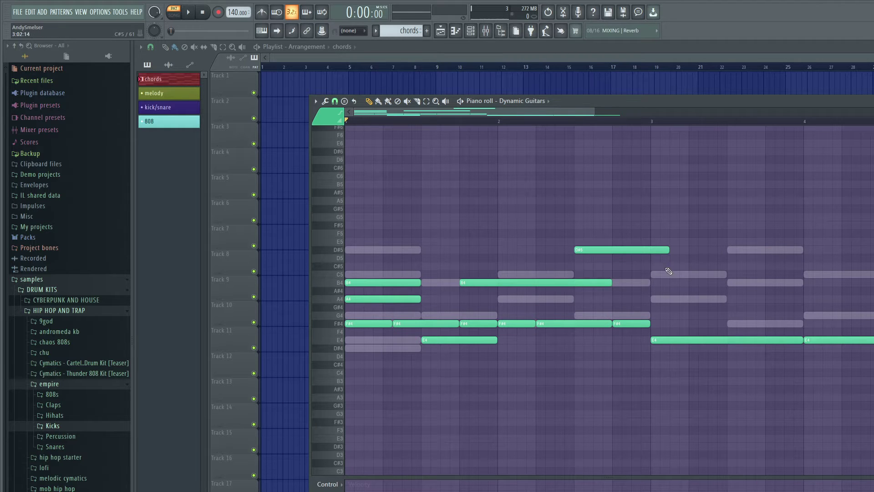
- Add ten-step C5 and A4 notes at the start of bar 3 and play the pattern
{"action": "left_click", "coordinate": [656, 277]}
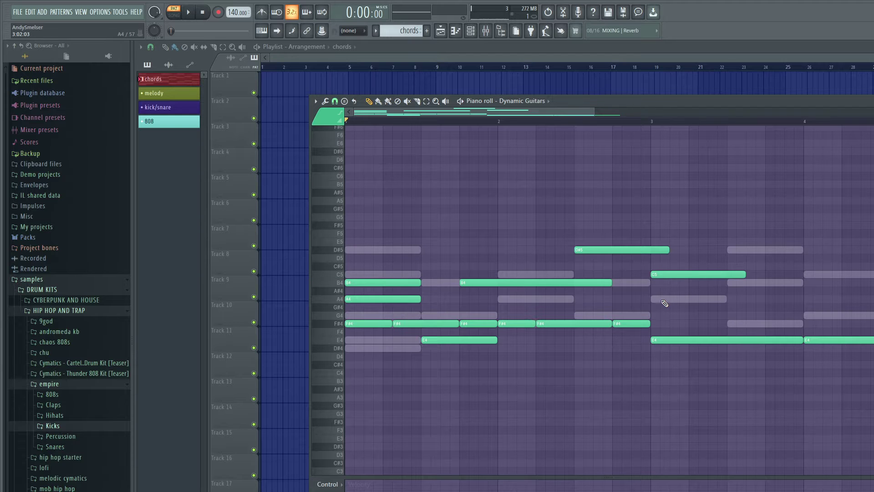
{"action": "left_click", "coordinate": [654, 300]}
{"action": "key", "text": "space"}
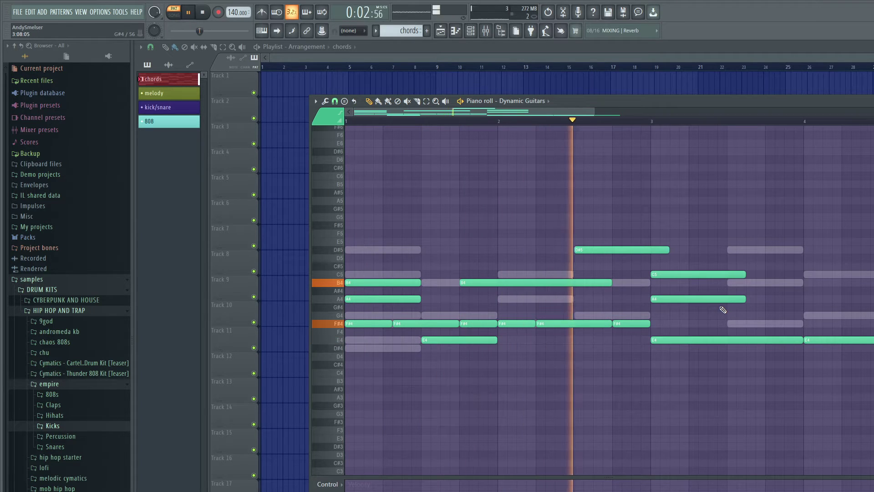
{"action": "key", "text": "space"}
- Add a ten-step A4 note from beat 2 of bar 2 and play the pattern
{"action": "left_click", "coordinate": [540, 300]}
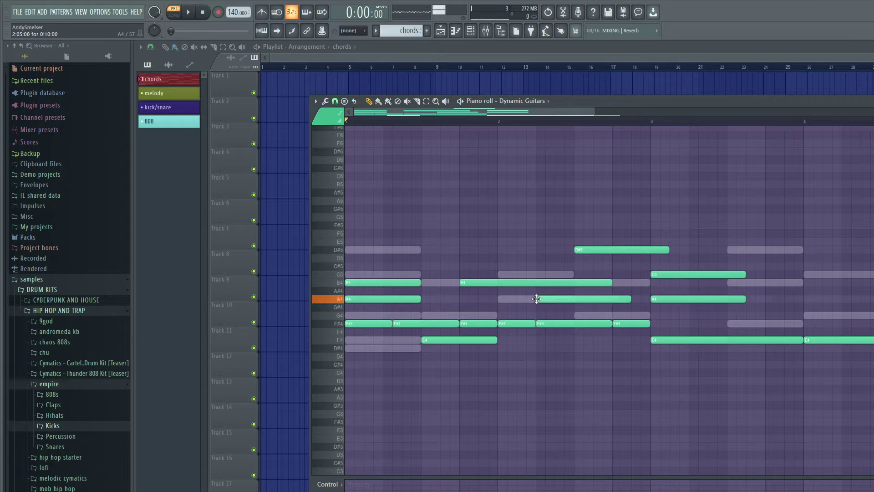
{"action": "key", "text": "space"}
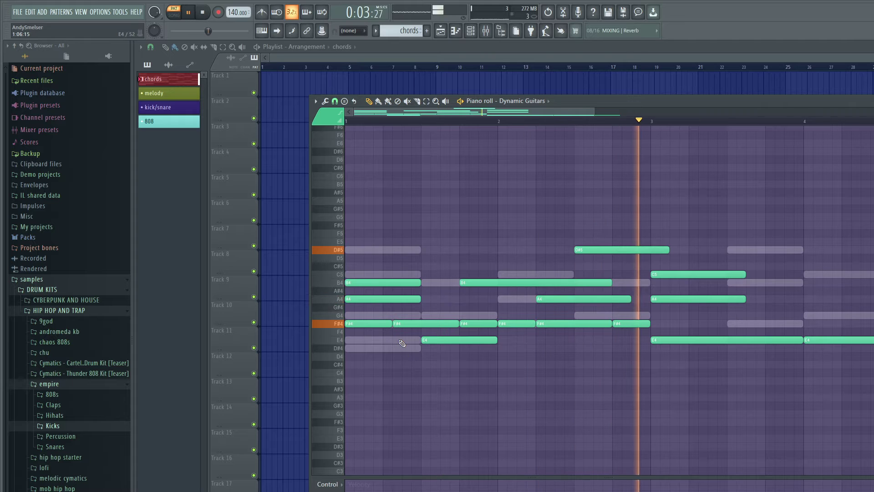
{"action": "key", "text": "space"}
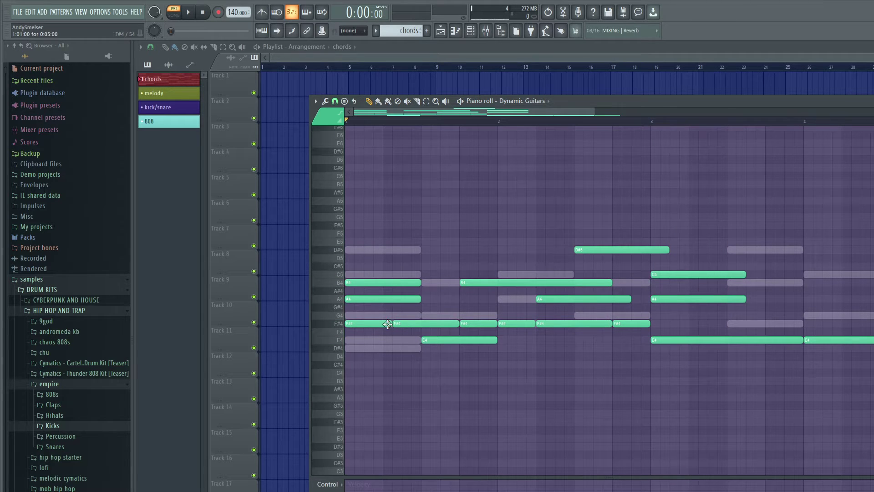
- Shorten the first F#4 note in bar 1 to one beat, make the second span beats 2 and 3, and play the pattern
{"action": "mouse_move", "coordinate": [390, 324]}
{"action": "left_mouse_down"}
{"action": "mouse_move", "coordinate": [383, 324]}
{"action": "mouse_move", "coordinate": [394, 324]}
{"action": "left_mouse_up"}
{"action": "left_click_drag", "start_coordinate": [450, 324], "coordinate": [456, 326]}
{"action": "key", "text": "space"}
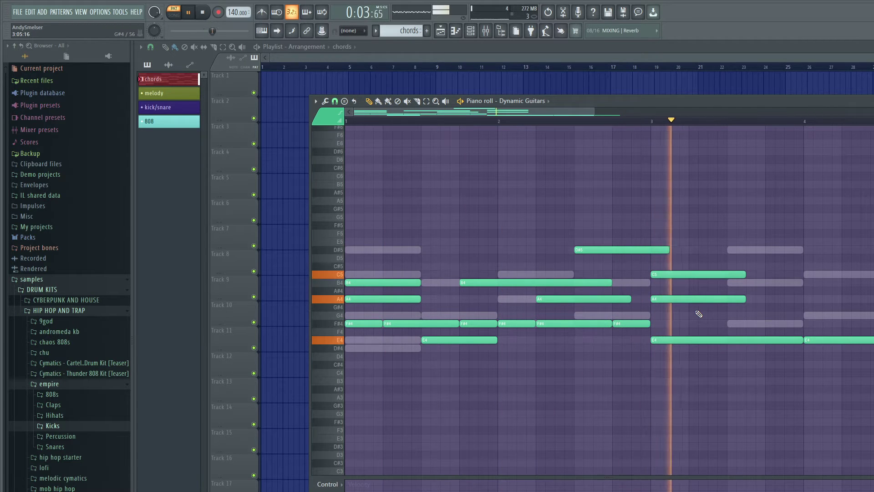
{"action": "key", "text": "space"}
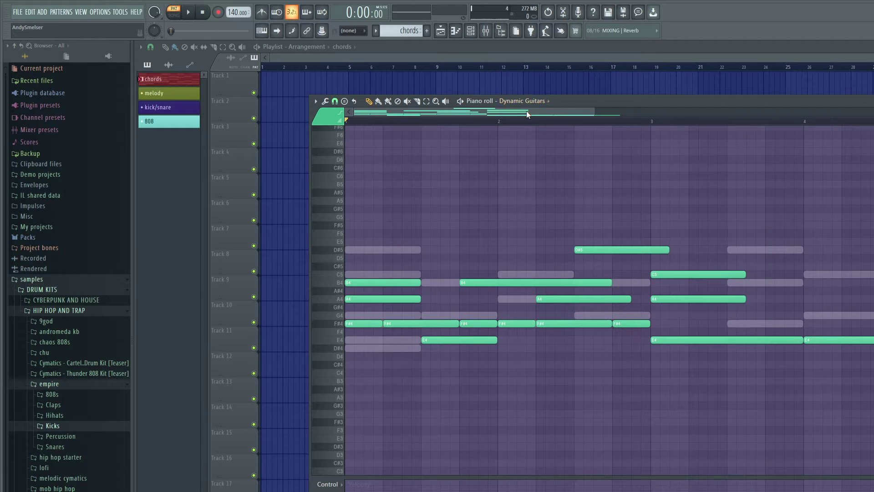
- Add a half-bar chord of F#4, B4 and D#5 in the second half of bar 3 and play the pattern
{"action": "left_click_drag", "start_coordinate": [527, 113], "coordinate": [582, 114]}
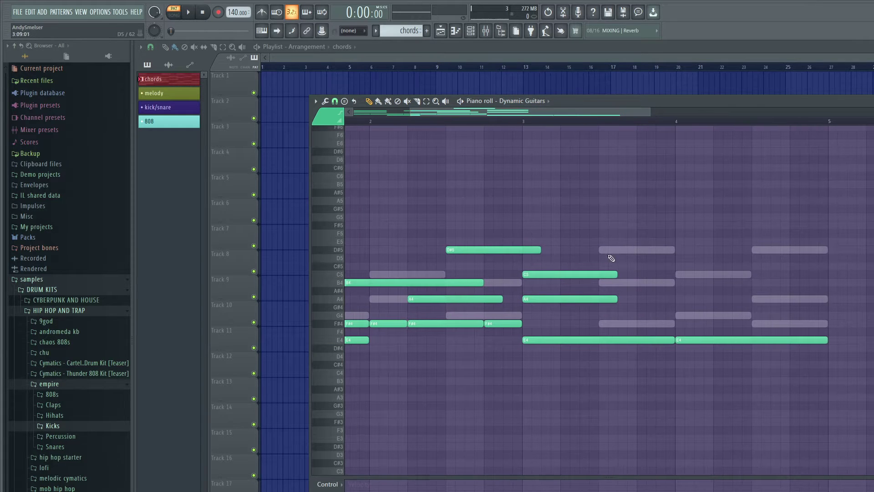
{"action": "left_click", "coordinate": [601, 324]}
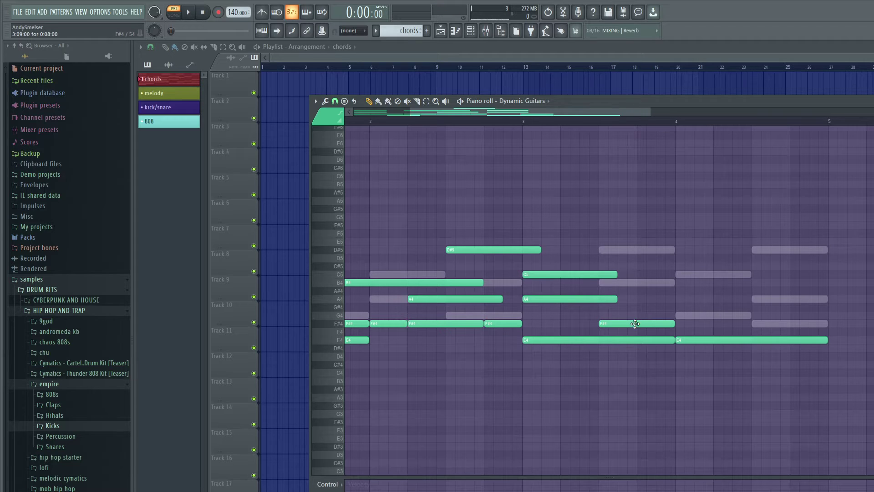
{"action": "left_click", "coordinate": [603, 283]}
{"action": "left_click", "coordinate": [603, 250]}
{"action": "key", "text": "space"}
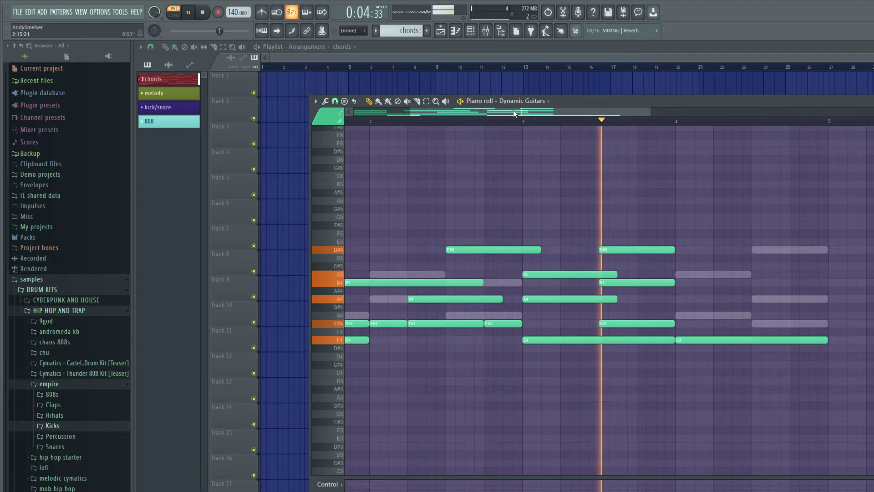
{"action": "key", "text": "space"}
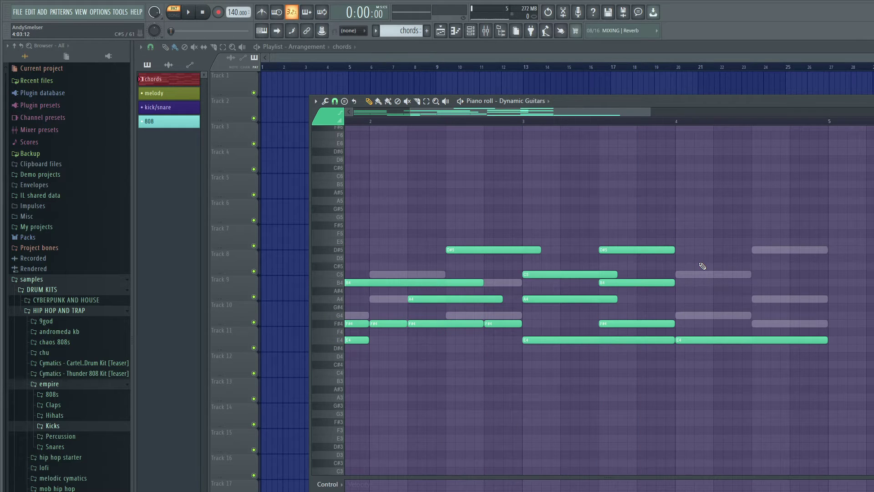
{"action": "key", "text": "space"}
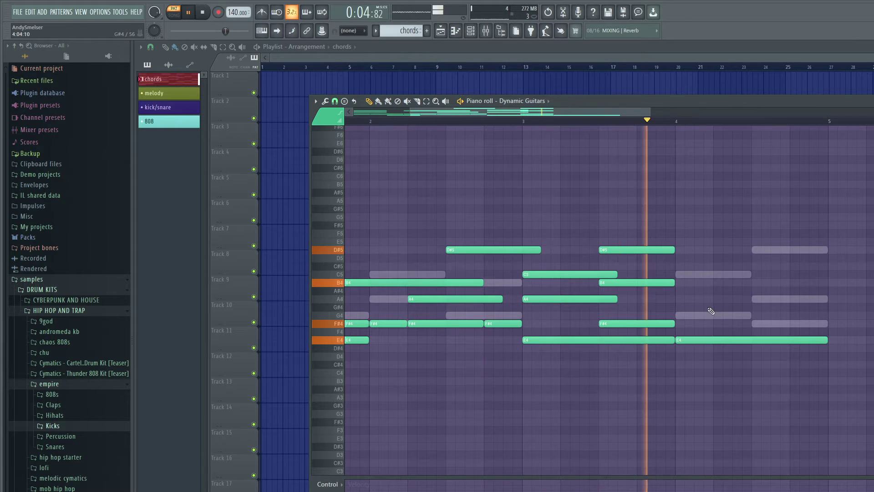
{"action": "key", "text": "space"}
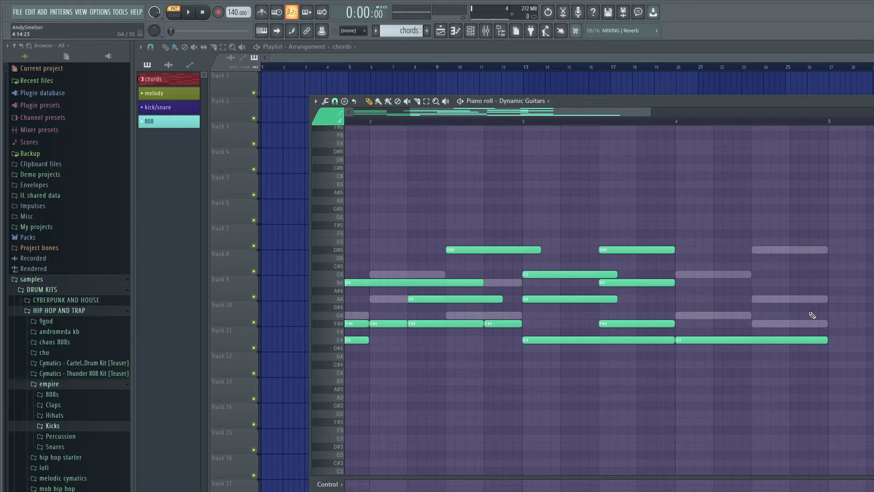
- Add half-bar G4 and C5 notes at the start of bar 4 and slice the C5 note in half
{"action": "left_click", "coordinate": [678, 315]}
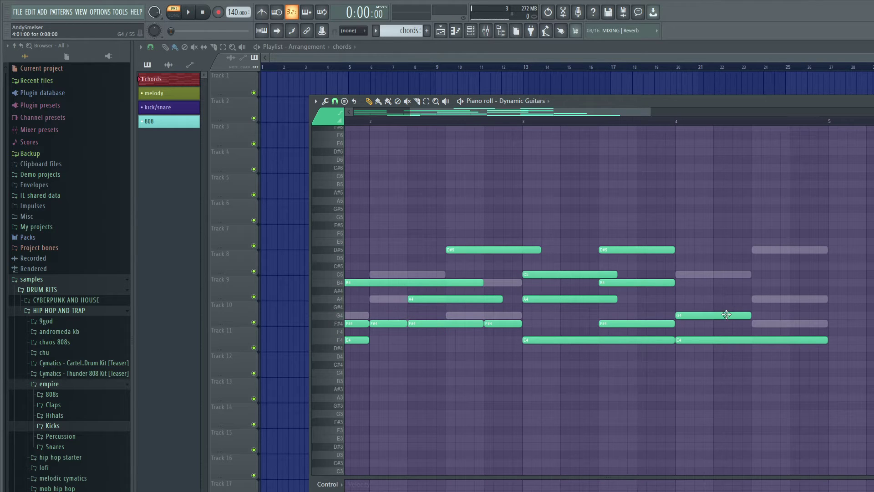
{"action": "left_click", "coordinate": [676, 274]}
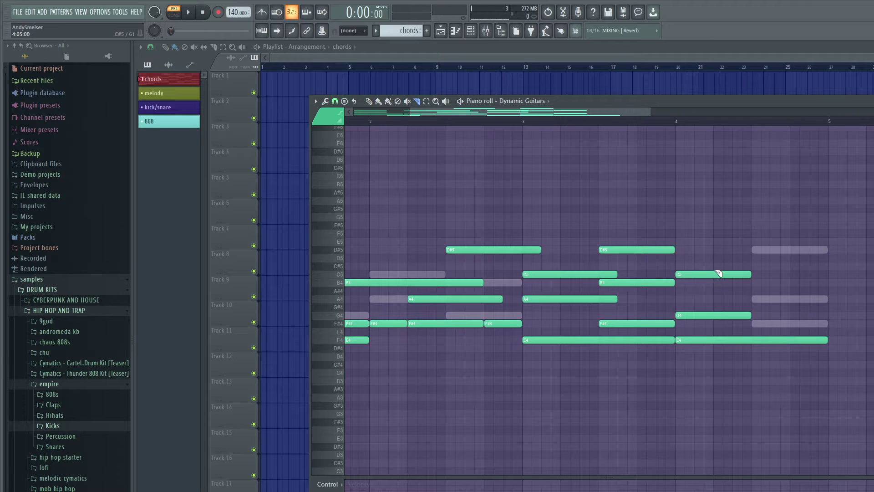
{"action": "left_click_drag", "start_coordinate": [717, 286], "coordinate": [718, 301]}
- Add a half-bar A4 note in the second half of bar 4, play the pattern, and slice the note into 2, 3 and 3 steps
{"action": "key", "text": "p"}
{"action": "left_click", "coordinate": [755, 300]}
{"action": "key", "text": "space"}
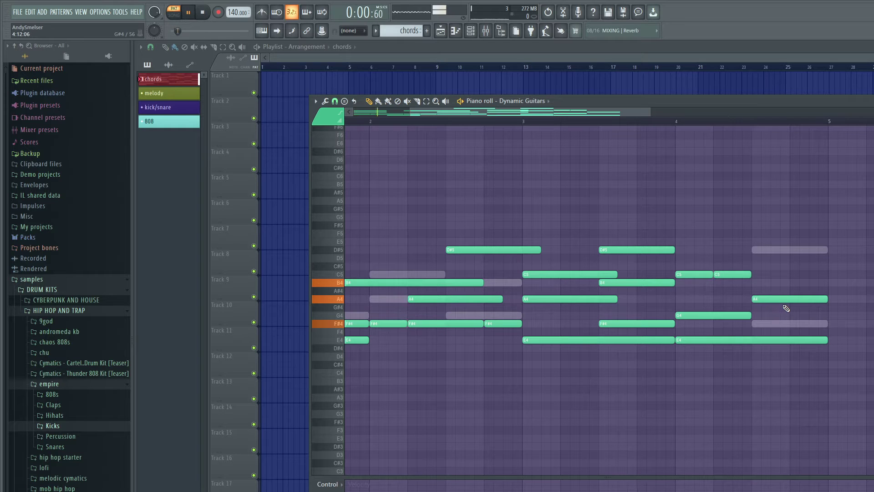
{"action": "key", "text": "space"}
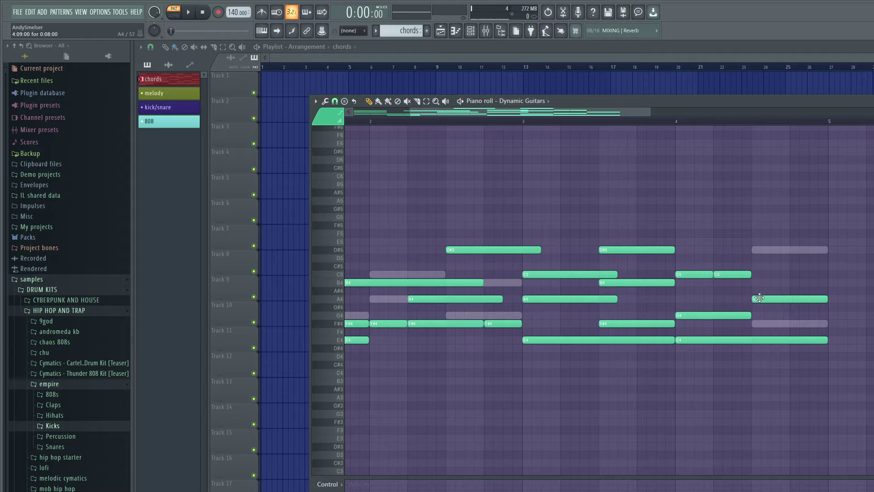
{"action": "key", "text": "c"}
{"action": "left_click", "coordinate": [770, 300]}
{"action": "left_click_drag", "start_coordinate": [800, 309], "coordinate": [801, 311]}
- Add a half-bar F#4 note in the second half of bar 4 and play the pattern
{"action": "left_click", "coordinate": [758, 325]}
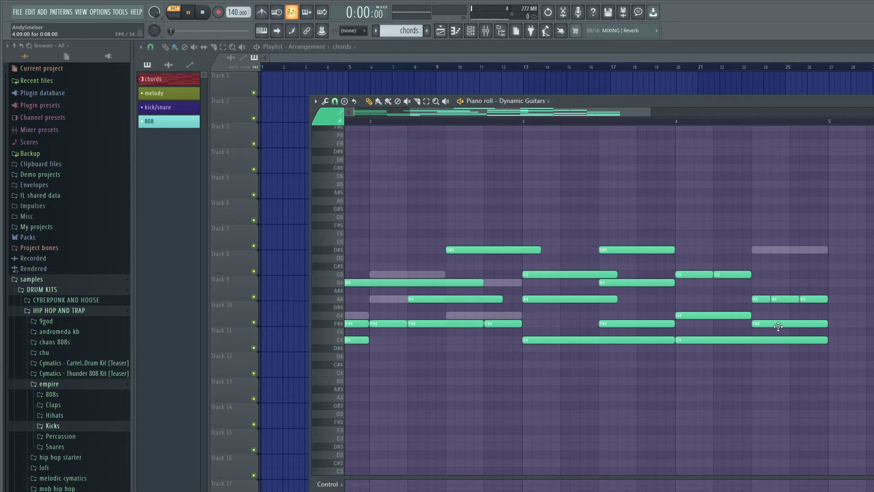
{"action": "key", "text": "space"}
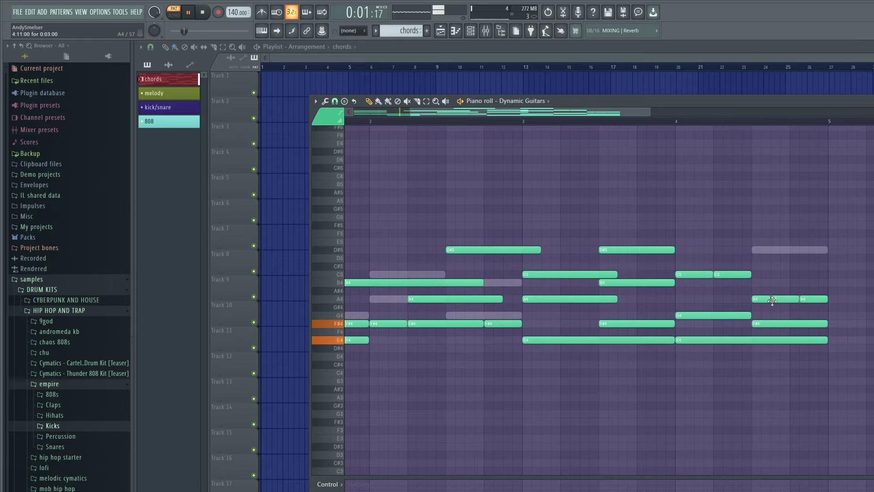
{"action": "key", "text": "space"}
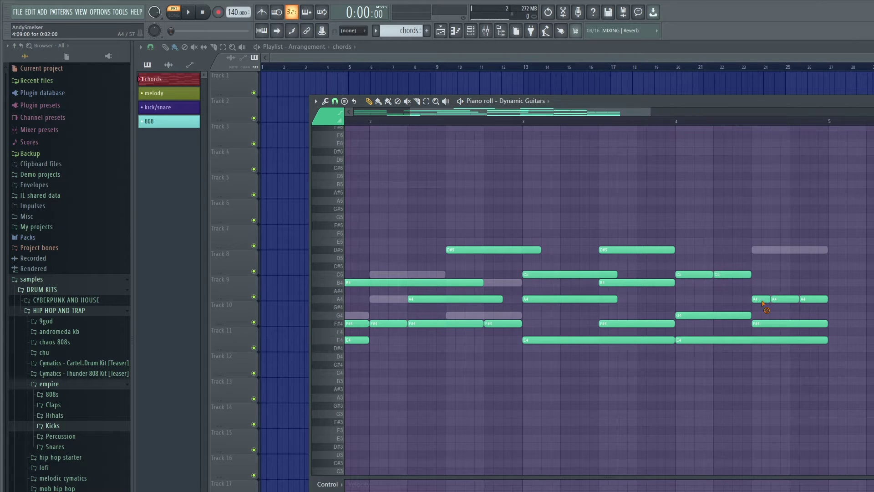
- Delete the two-step A4 piece in the middle of bar 4 and play the pattern
{"action": "right_click", "coordinate": [763, 303]}
{"action": "key", "text": "space"}
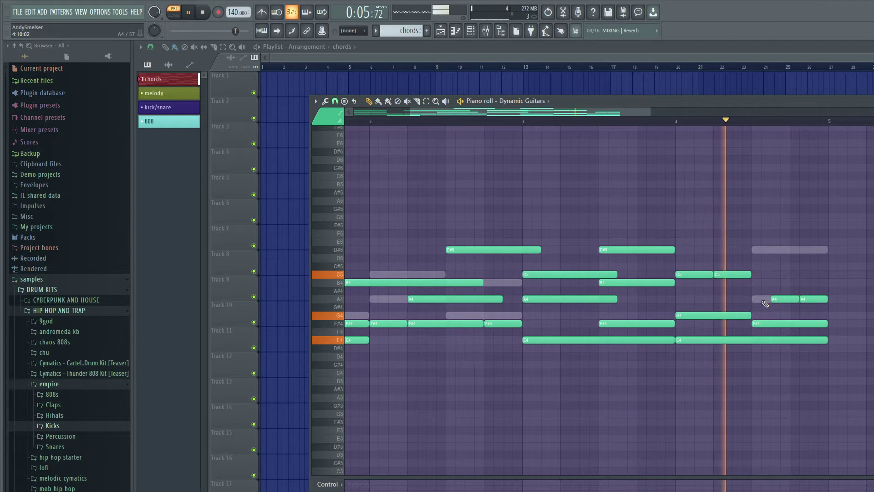
{"action": "key", "text": "space"}
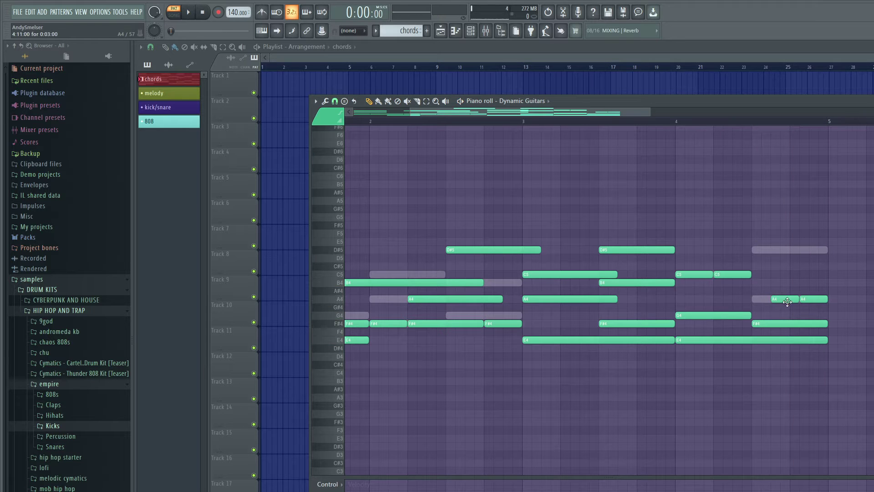
- Move the first three-step A4 piece in bar 4 back to step 9 and play the pattern
{"action": "left_click_drag", "start_coordinate": [781, 300], "coordinate": [761, 300]}
{"action": "key", "text": "space"}
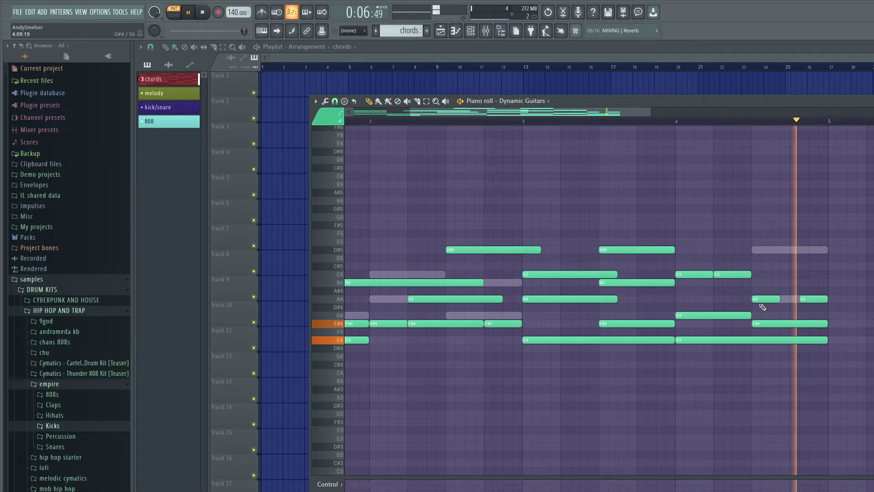
{"action": "key", "text": "space"}
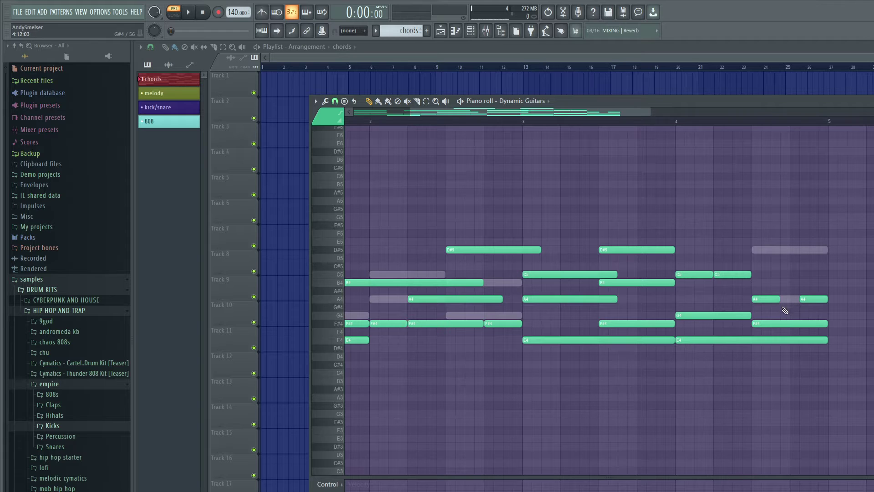
- Add a three-step G#4 note at step 12 of bar 4, play the pattern, and raise the note to A4
{"action": "left_click", "coordinate": [783, 310]}
{"action": "key", "text": "space"}
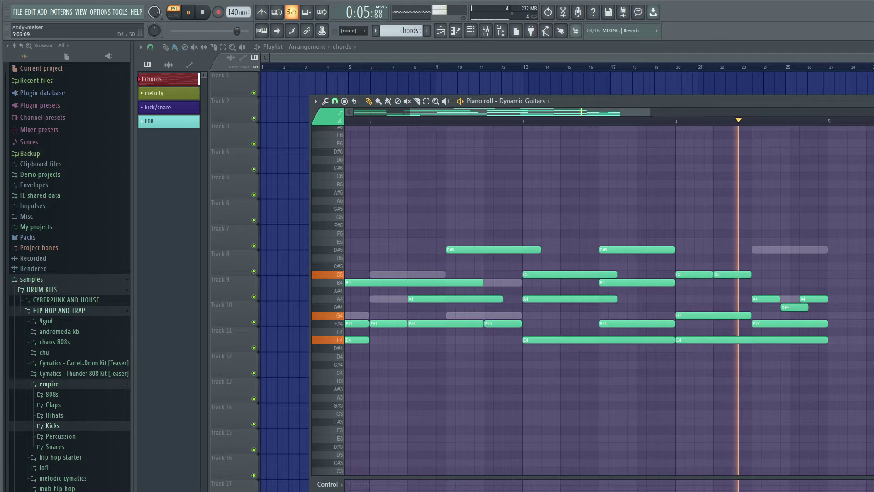
{"action": "key", "text": "space"}
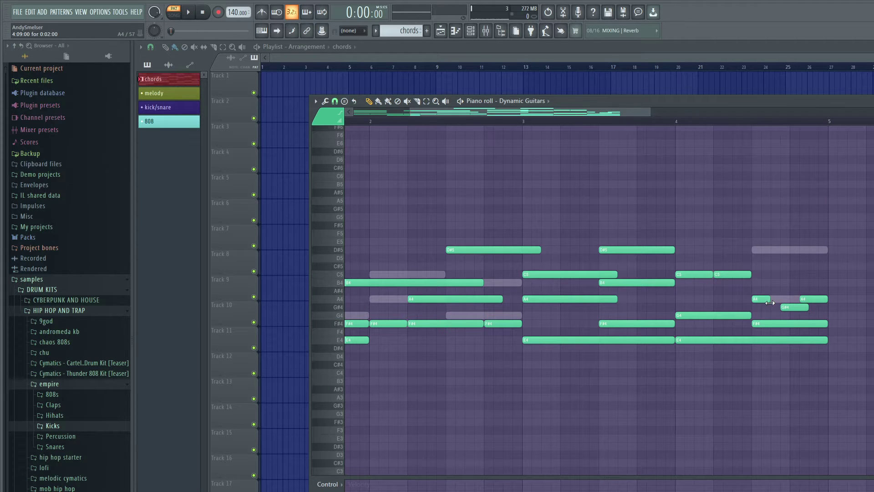
{"action": "left_click_drag", "start_coordinate": [791, 307], "coordinate": [777, 303]}
{"action": "left_click_drag", "start_coordinate": [782, 307], "coordinate": [785, 299]}
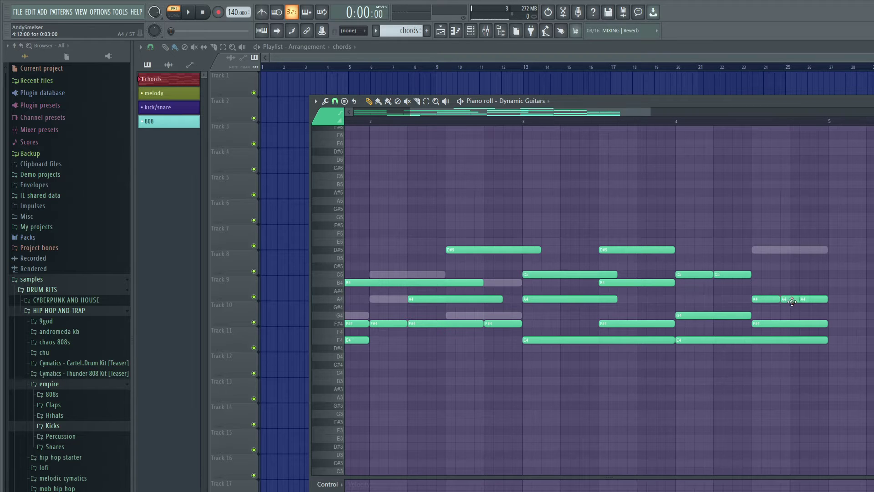
- Delete the last two A4 pieces in bar 4 and extend the remaining one to the end of the bar
{"action": "right_click", "coordinate": [792, 300]}
{"action": "right_click", "coordinate": [813, 299]}
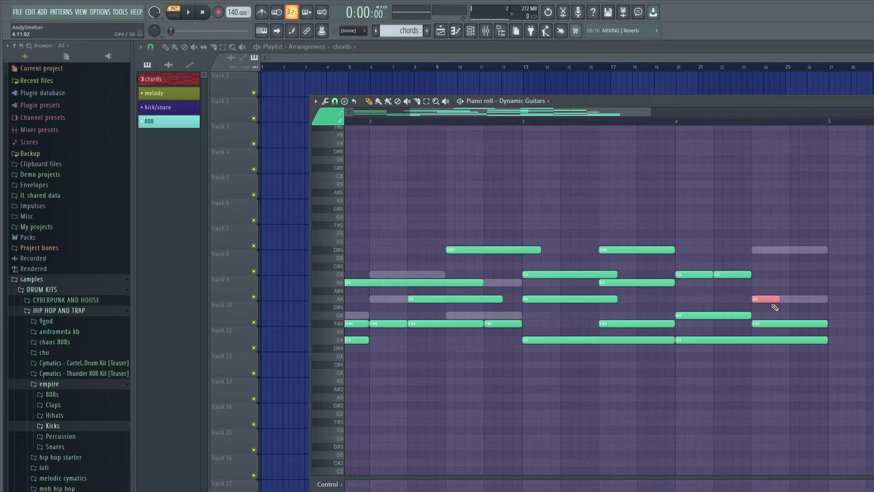
{"action": "left_click_drag", "start_coordinate": [792, 302], "coordinate": [826, 302]}
- Try chopping the long A4 note with the Chopper using a different time multiplier, play the pattern, and discard the chop
{"action": "key", "text": "ctrl+u"}
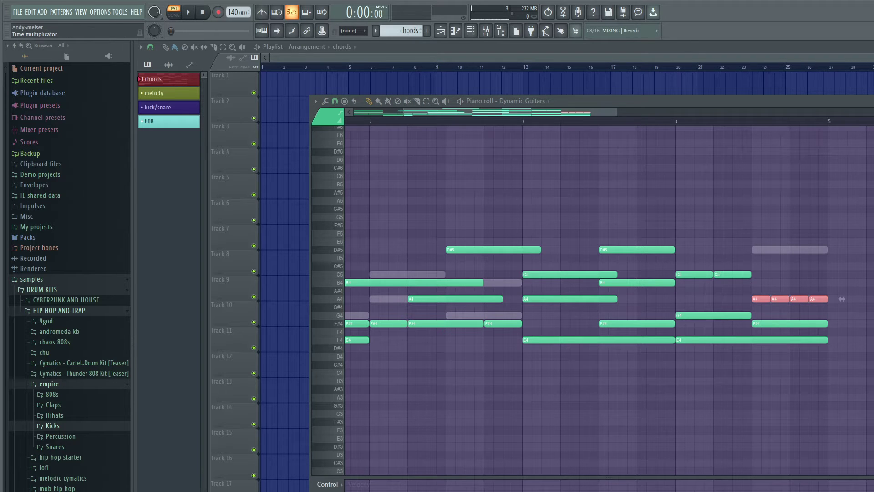
{"action": "key", "text": "ctrl+u"}
{"action": "left_click", "coordinate": [842, 299]}
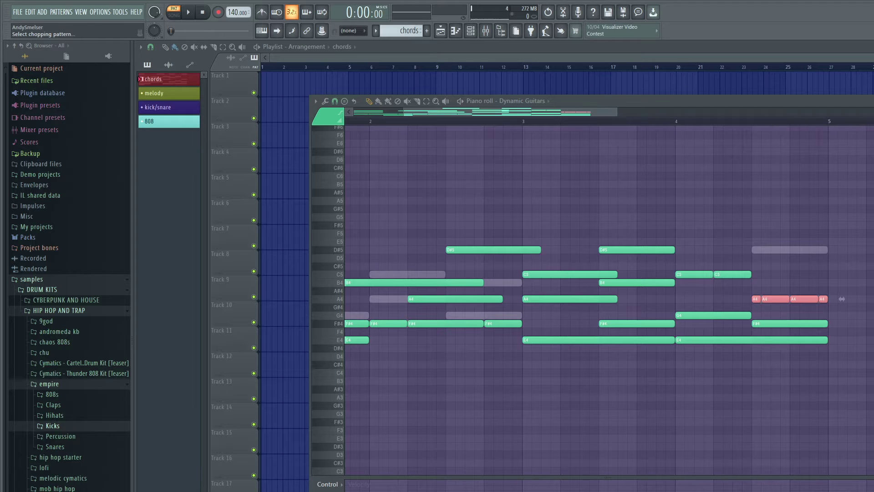
{"action": "key", "text": "space"}
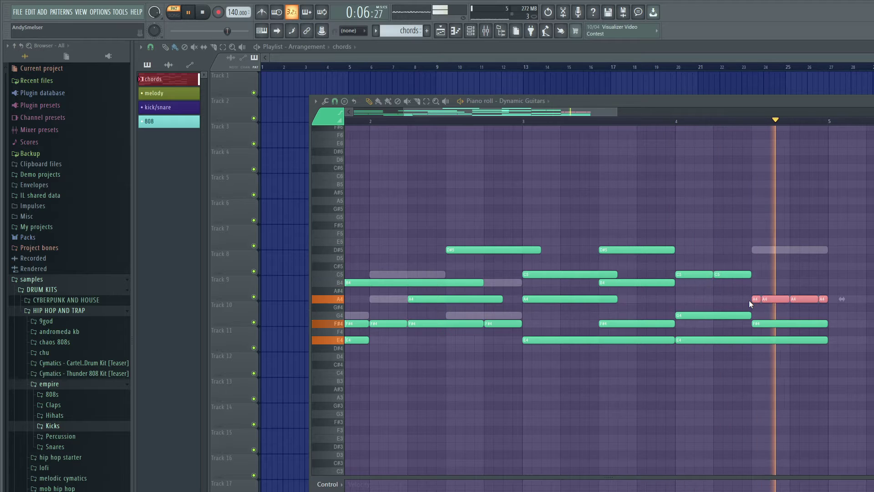
{"action": "key", "text": "space"}
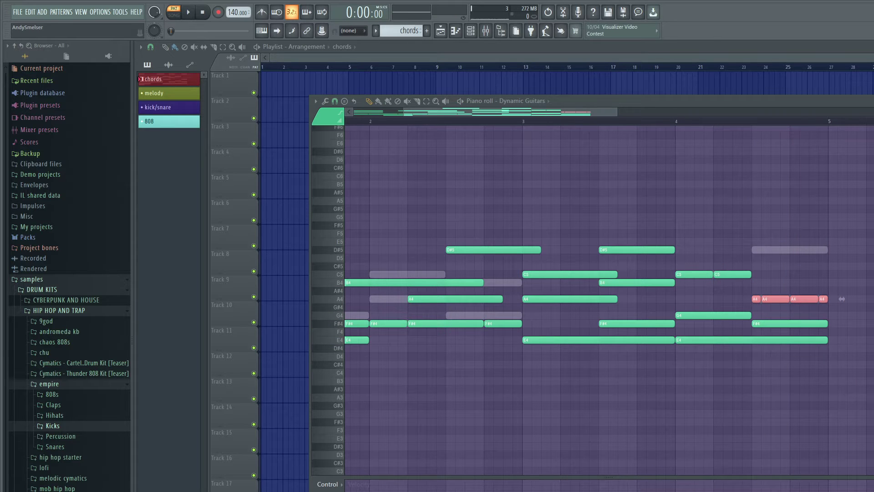
{"action": "key", "text": "alt+u"}
{"action": "left_click_drag", "start_coordinate": [643, 377], "coordinate": [672, 334]}
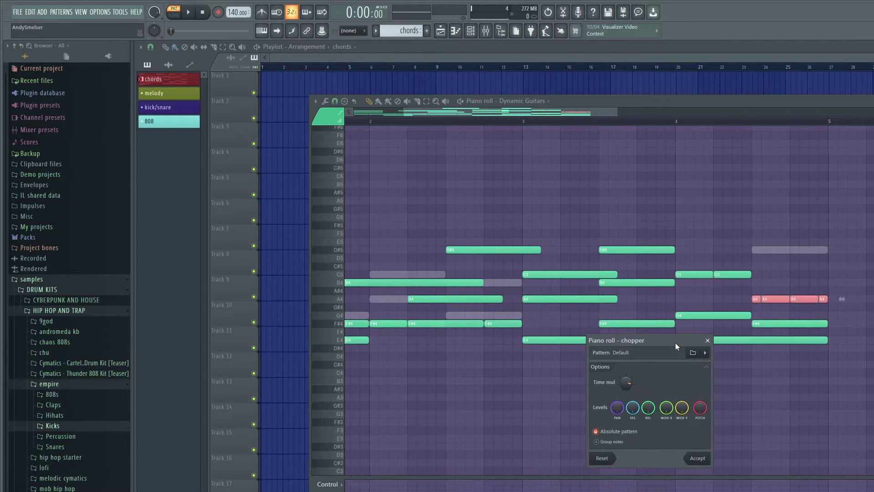
{"action": "left_click", "coordinate": [708, 341]}
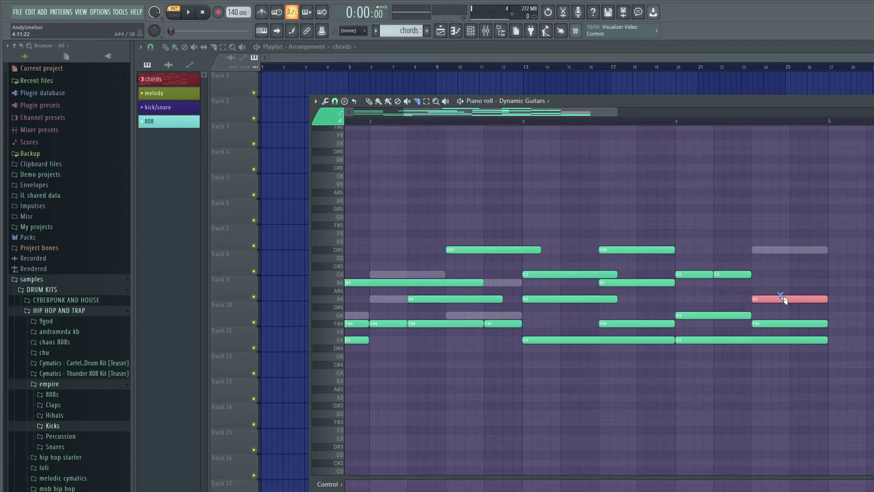
- Slice the half-bar A4 note in bar 4 into 3, 3 and 2 steps and play the pattern
{"action": "left_click_drag", "start_coordinate": [781, 295], "coordinate": [792, 307]}
{"action": "left_click_drag", "start_coordinate": [812, 298], "coordinate": [815, 306]}
{"action": "key", "text": "space"}
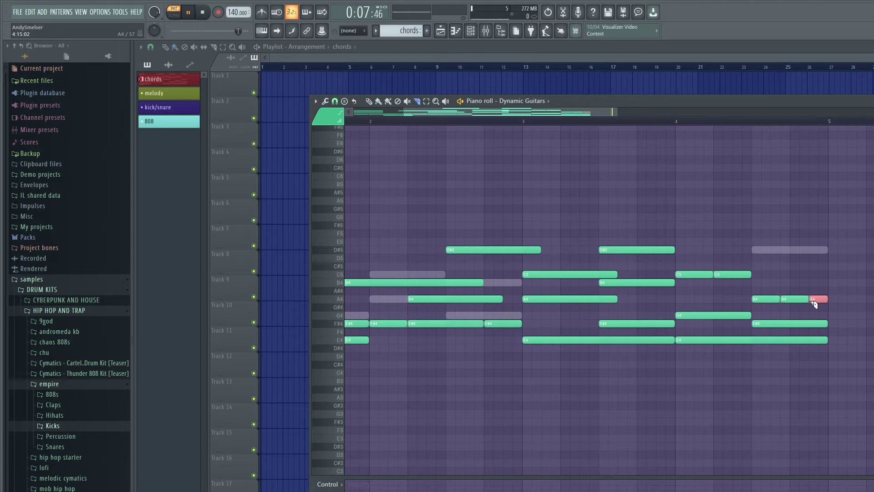
{"action": "key", "text": "space"}
- Move the first two A4 pieces two steps earlier, lengthen the second to five steps, and play the pattern
{"action": "left_click_drag", "start_coordinate": [605, 112], "coordinate": [664, 126]}
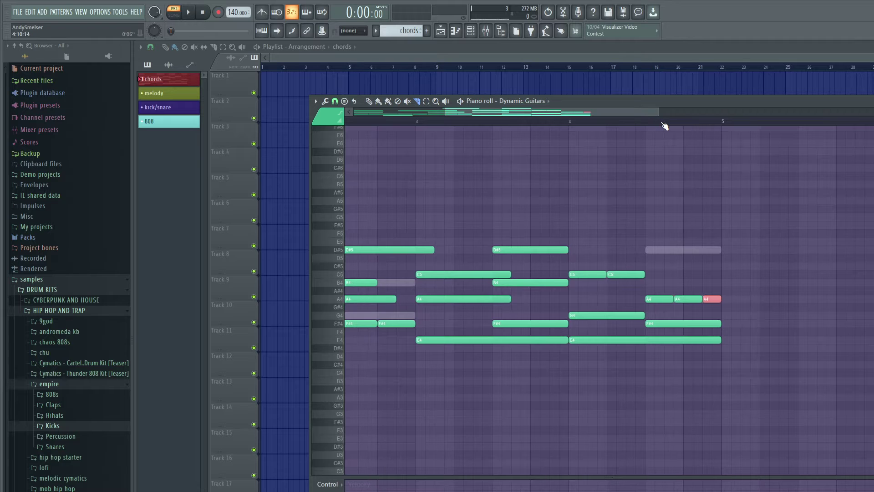
{"action": "scroll", "coordinate": [664, 126], "scroll_direction": "up", "scroll_amount": 3}
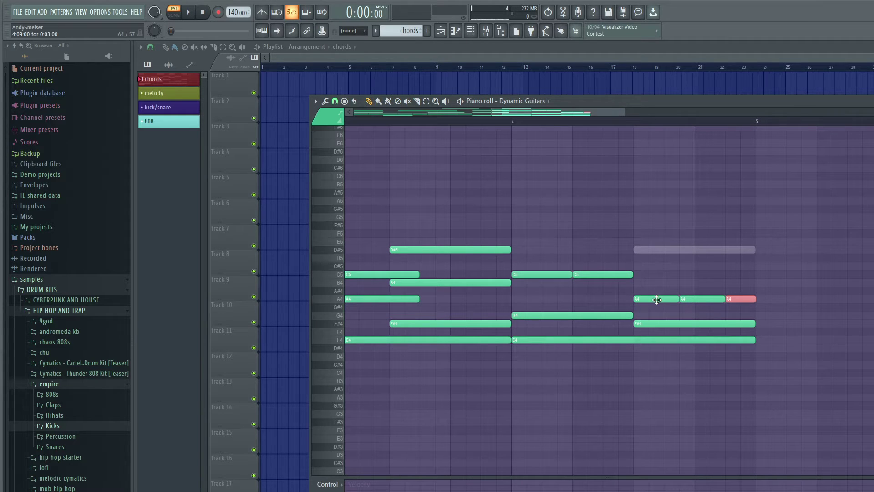
{"action": "left_click_drag", "start_coordinate": [657, 299], "coordinate": [626, 299]}
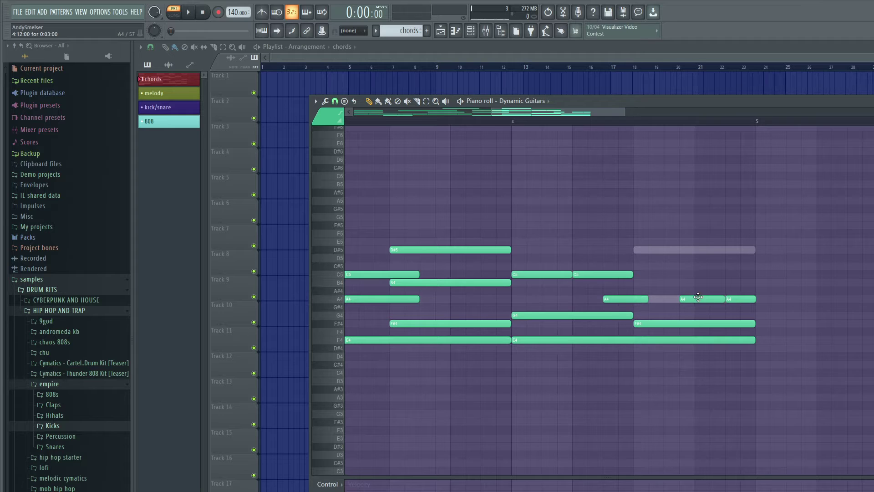
{"action": "mouse_move", "coordinate": [698, 297]}
{"action": "left_mouse_down"}
{"action": "mouse_move", "coordinate": [670, 300]}
{"action": "mouse_move", "coordinate": [682, 300]}
{"action": "left_mouse_up"}
{"action": "key", "text": "space"}
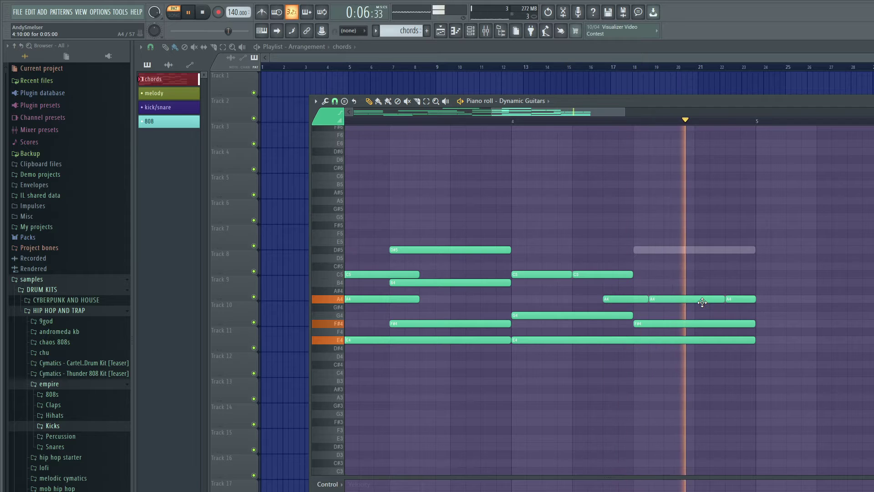
{"action": "key", "text": "space"}
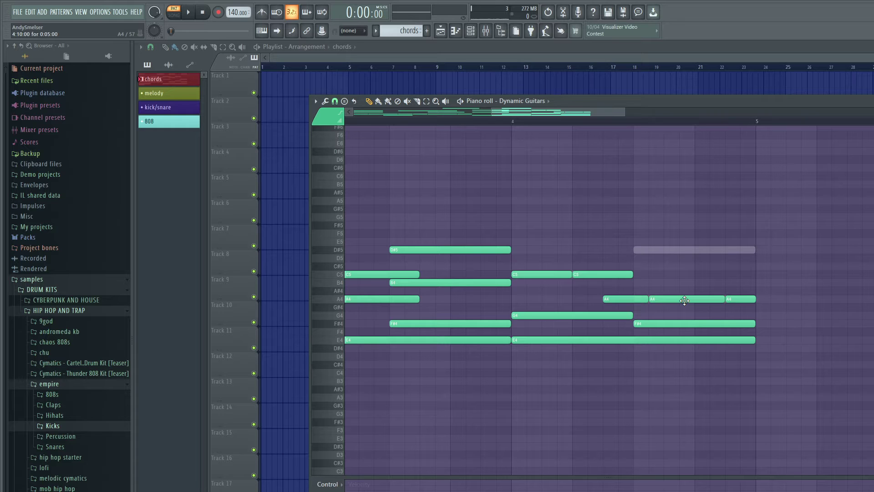
- Undo the A4 resize, move the two A4 pieces back to steps 9 and 12 of bar 4, and play the pattern
{"action": "left_click", "coordinate": [548, 12]}
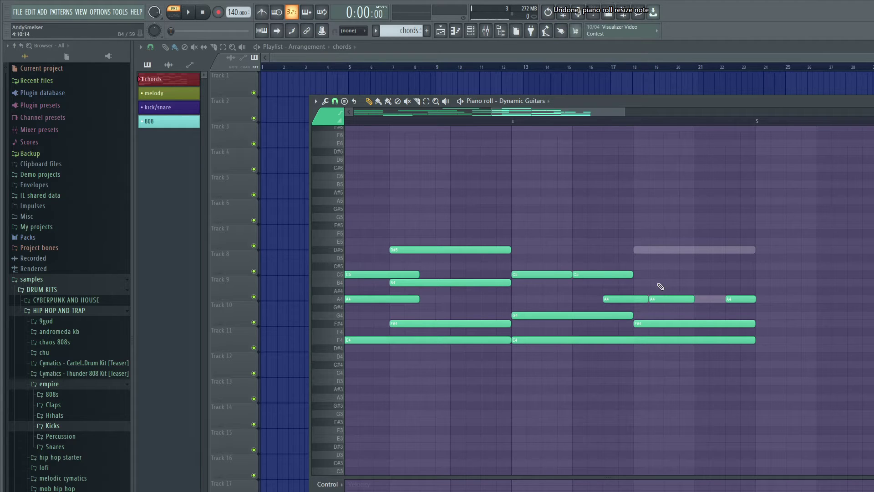
{"action": "left_click_drag", "start_coordinate": [663, 298], "coordinate": [693, 298]}
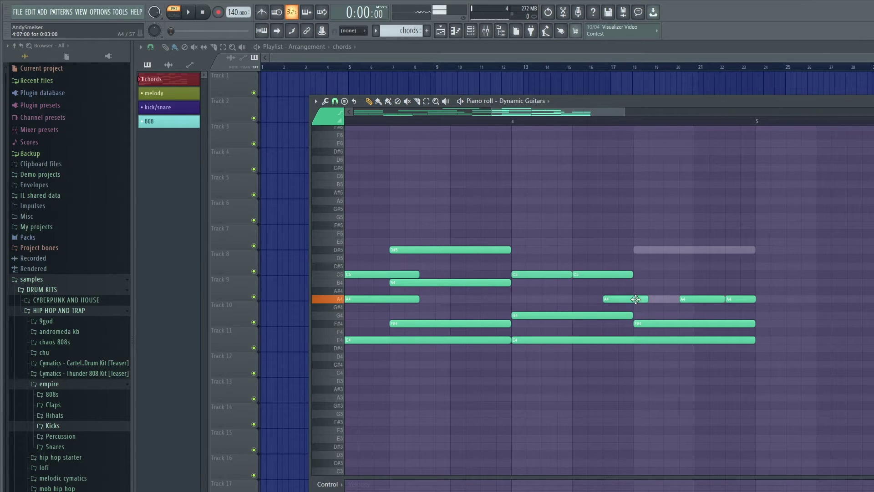
{"action": "left_click_drag", "start_coordinate": [636, 299], "coordinate": [666, 298]}
{"action": "key", "text": "space"}
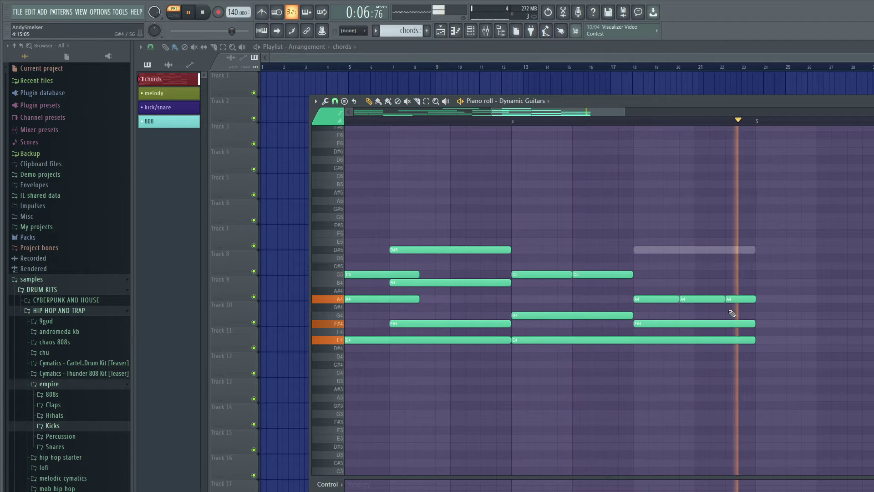
{"action": "key", "text": "space"}
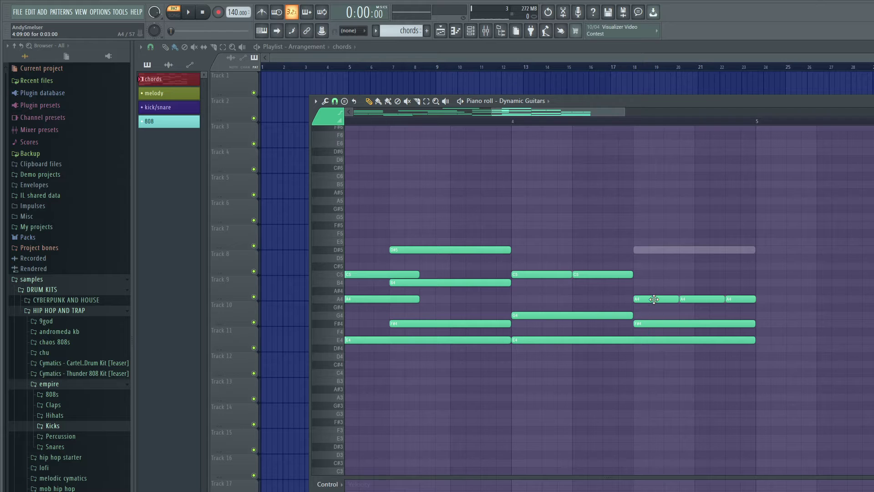
- Replace the three A4 pieces in the second half of bar 4 with a three-step D#5 note at step 9
{"action": "right_click", "coordinate": [675, 298]}
{"action": "right_click", "coordinate": [703, 298]}
{"action": "right_click", "coordinate": [742, 299]}
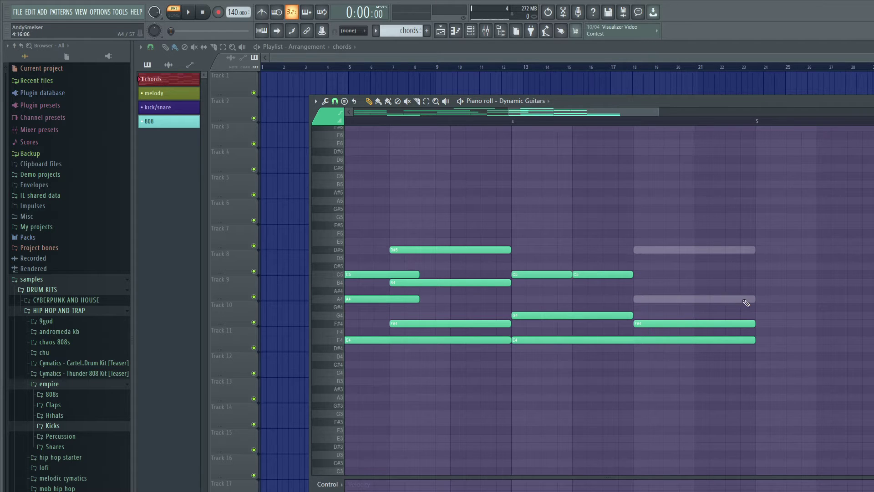
{"action": "left_click", "coordinate": [638, 299]}
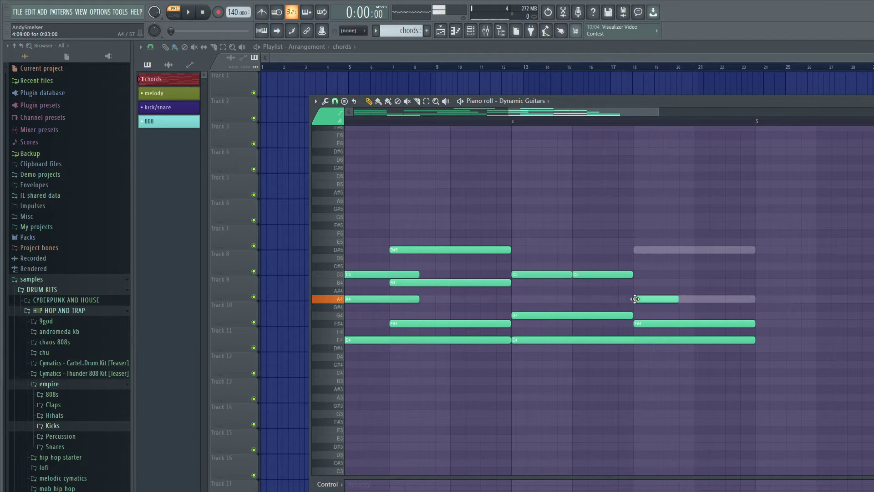
{"action": "left_click_drag", "start_coordinate": [661, 301], "coordinate": [660, 252]}
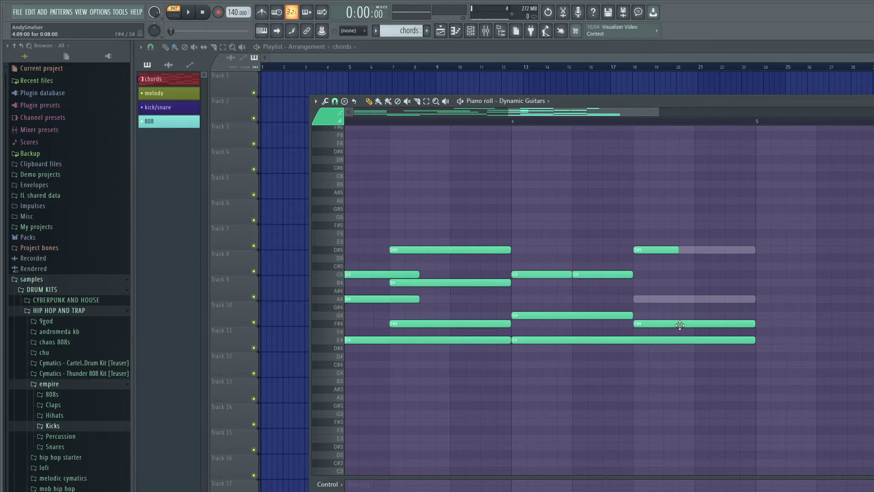
- Cut away the first half of bar 4's F#4 note, add a three-step A4 note at step 11, and play the pattern
{"action": "key", "text": "c"}
{"action": "left_click_drag", "start_coordinate": [698, 323], "coordinate": [699, 336]}
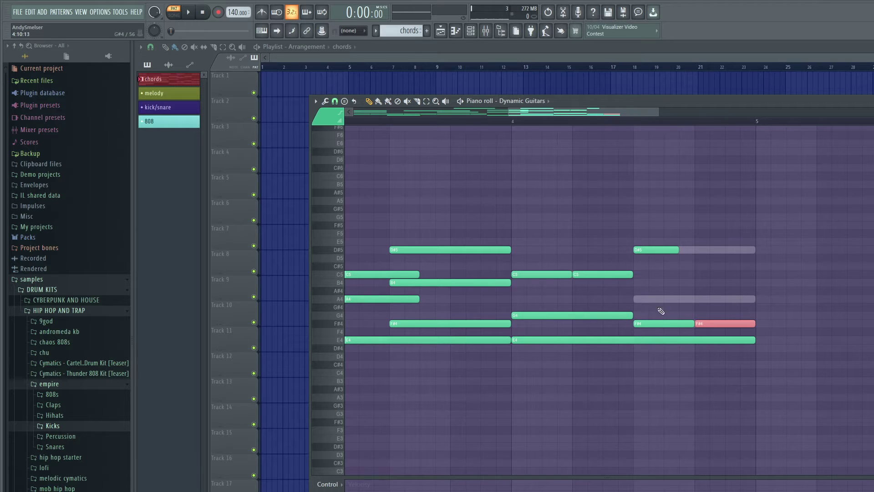
{"action": "left_click", "coordinate": [666, 300]}
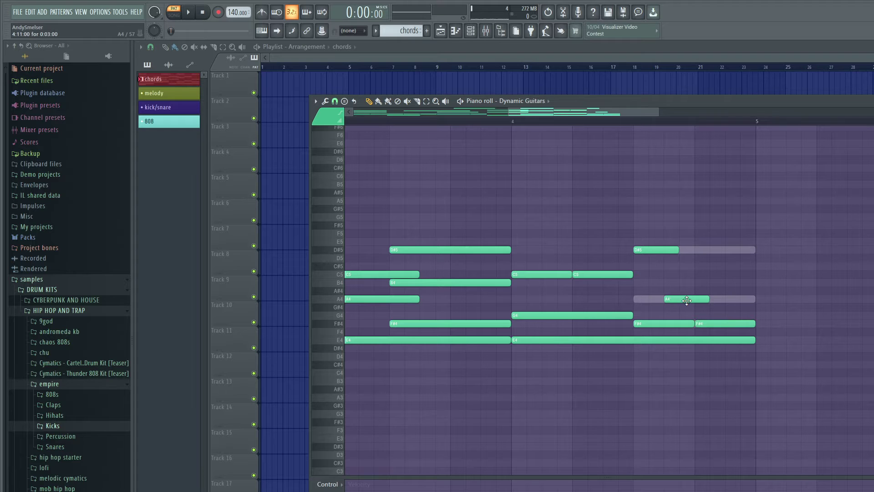
{"action": "right_click", "coordinate": [672, 322]}
{"action": "key", "text": "space"}
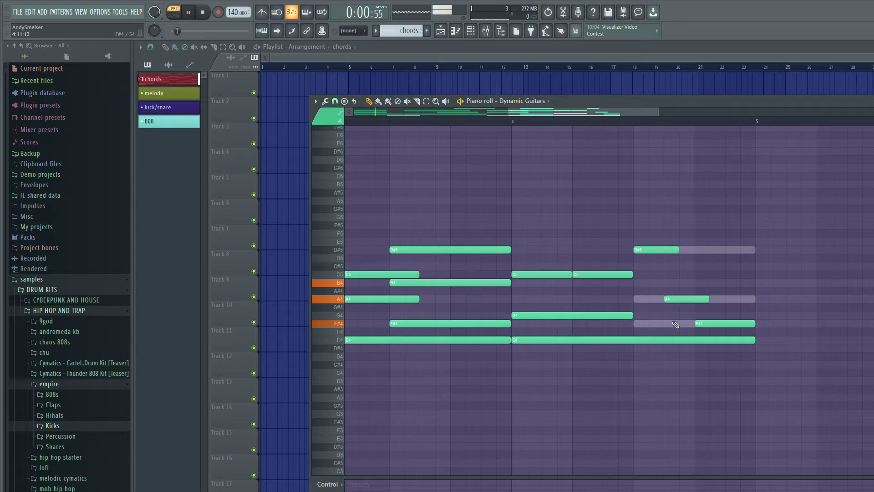
- Listen through the pattern and slice the second C5 piece, the G4 note and the E4 note at step 7 of bar 4
{"action": "left_click", "coordinate": [474, 121]}
{"action": "scroll", "coordinate": [551, 125], "scroll_direction": "down", "scroll_amount": 4}
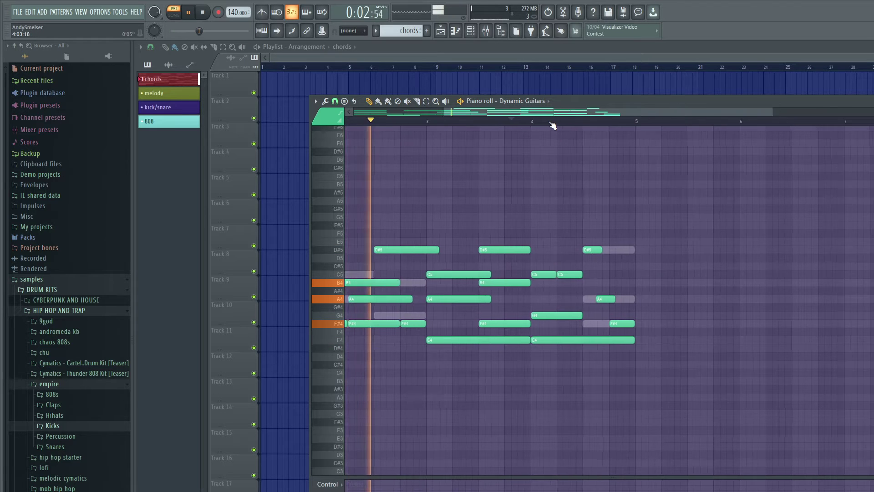
{"action": "scroll", "coordinate": [547, 116], "scroll_direction": "up", "scroll_amount": 3}
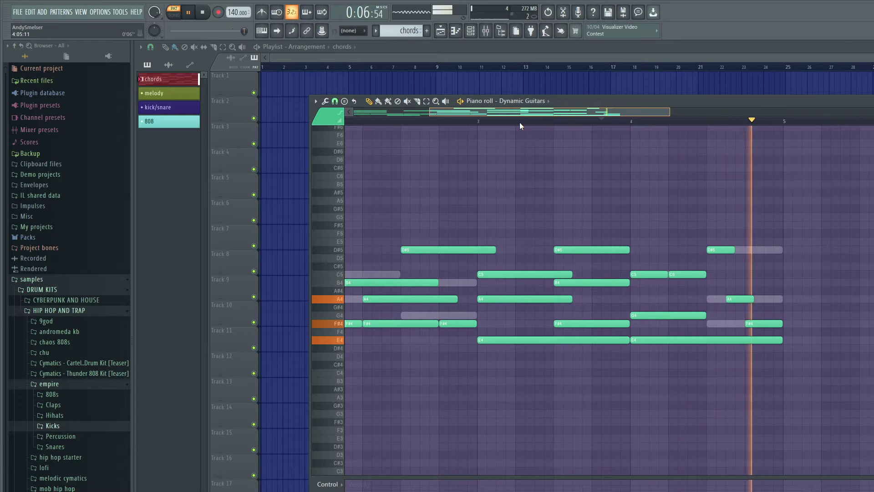
{"action": "scroll", "coordinate": [512, 127], "scroll_direction": "left", "scroll_amount": 1}
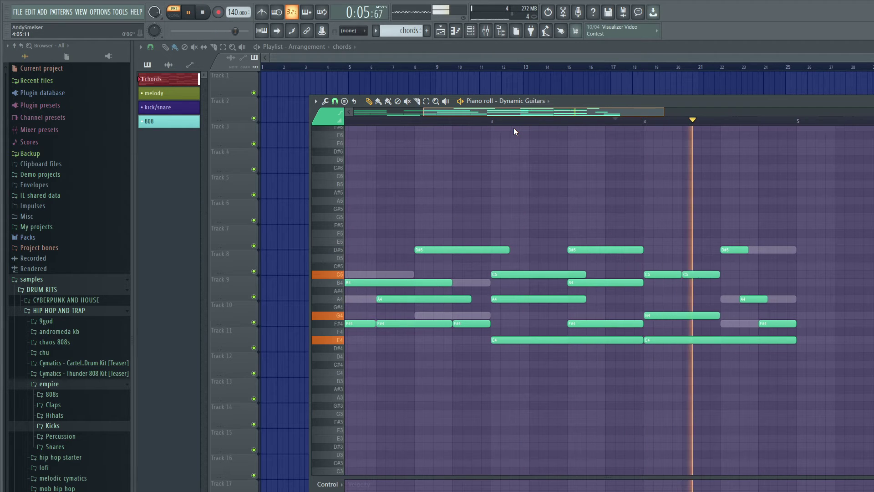
{"action": "scroll", "coordinate": [524, 130], "scroll_direction": "right", "scroll_amount": 3}
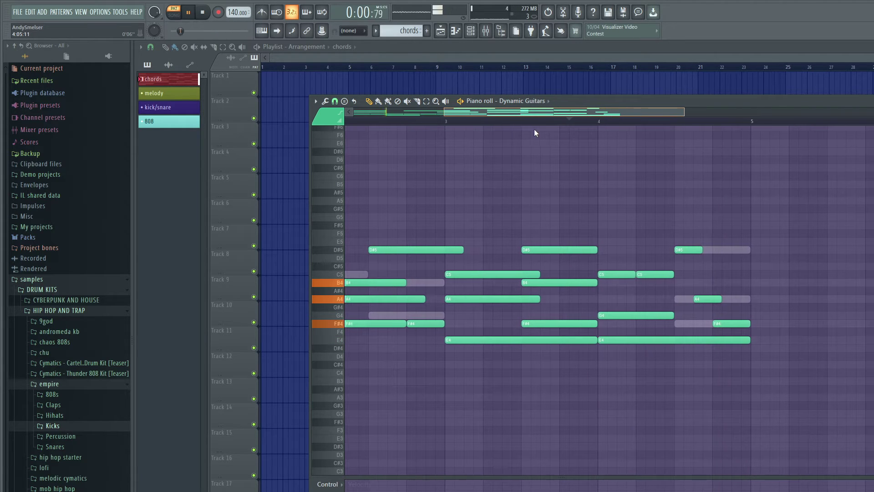
{"action": "scroll", "coordinate": [630, 125], "scroll_direction": "up", "scroll_amount": 3}
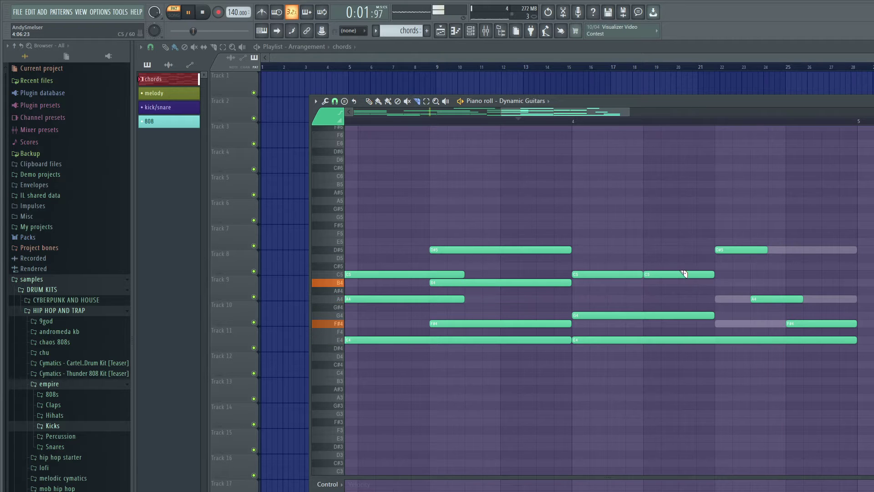
{"action": "key", "text": "c"}
{"action": "left_click_drag", "start_coordinate": [678, 269], "coordinate": [679, 348]}
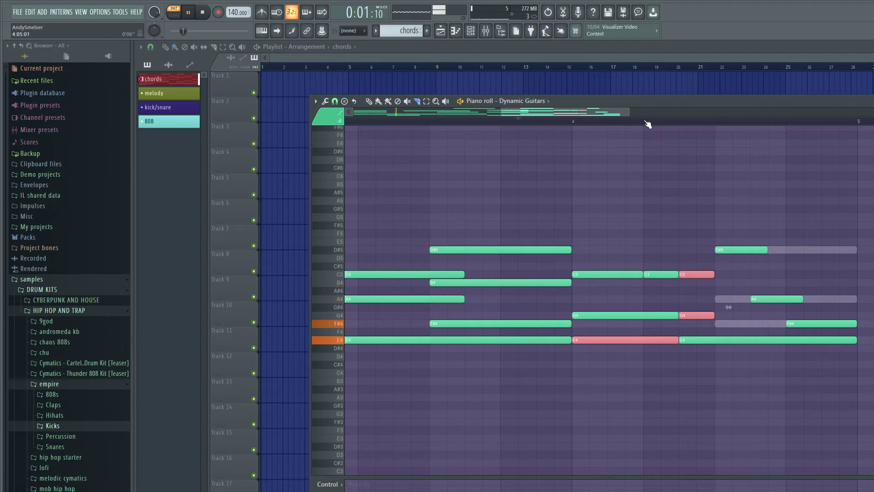
{"action": "scroll", "coordinate": [648, 123], "scroll_direction": "down", "scroll_amount": 2}
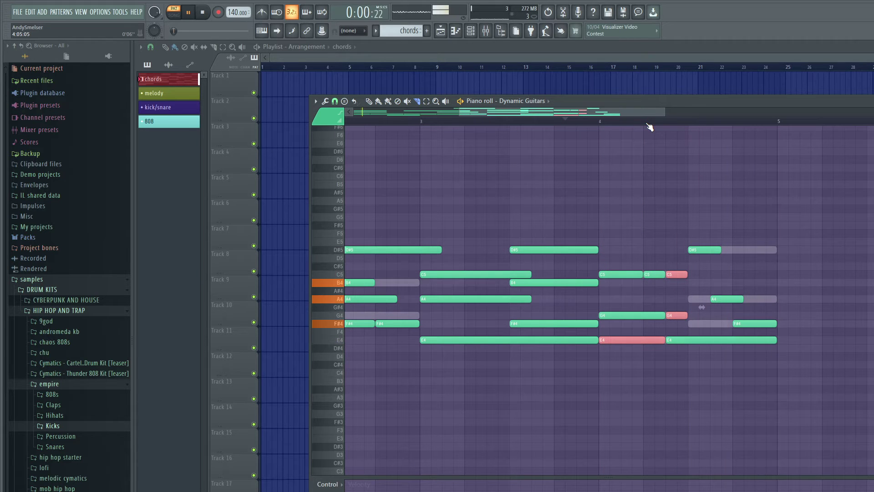
- Play the pattern around the start of bar 4 and look over the chord notes across all four bars
{"action": "scroll", "coordinate": [603, 123], "scroll_direction": "down", "scroll_amount": 2}
{"action": "left_click", "coordinate": [603, 123]}
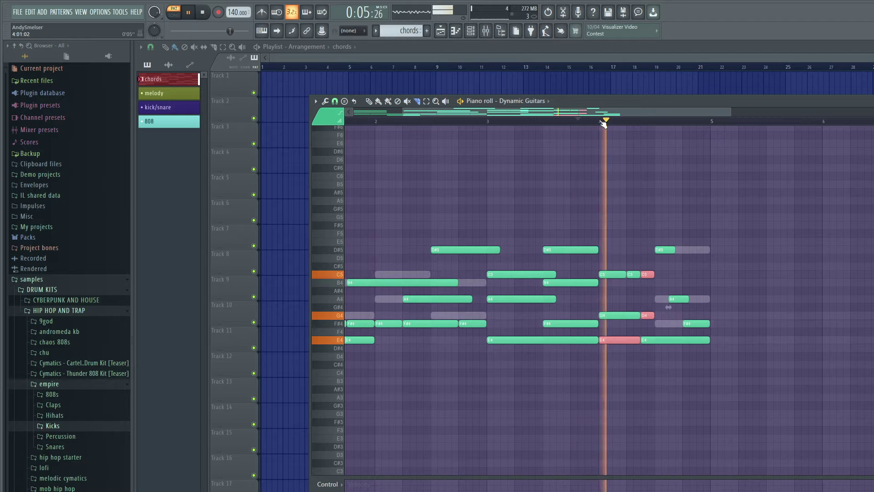
{"action": "key", "text": "space"}
{"action": "left_click_drag", "start_coordinate": [603, 112], "coordinate": [488, 130]}
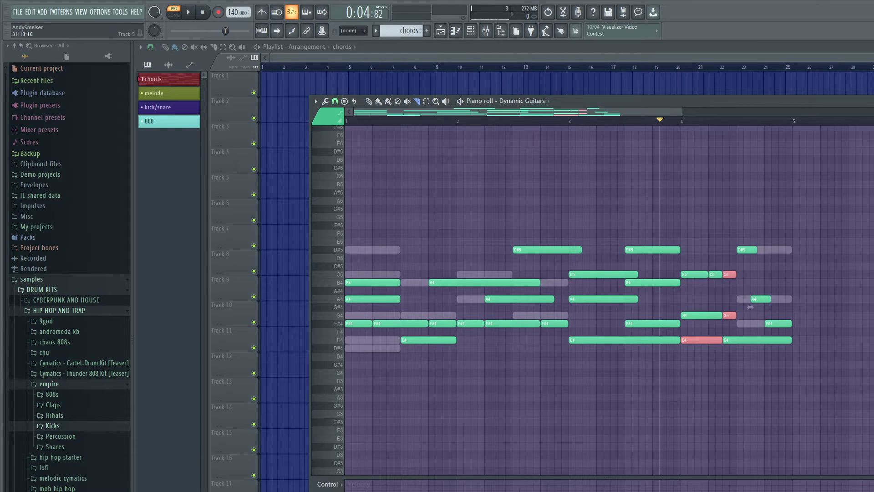
{"action": "scroll", "coordinate": [778, 132], "scroll_direction": "up", "scroll_amount": 3}
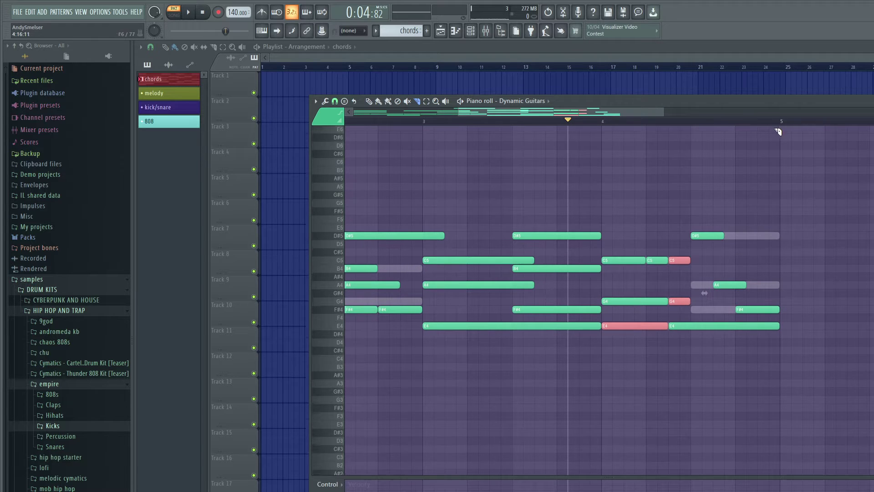
{"action": "scroll", "coordinate": [751, 132], "scroll_direction": "down", "scroll_amount": 2}
{"action": "scroll", "coordinate": [706, 146], "scroll_direction": "up", "scroll_amount": 4}
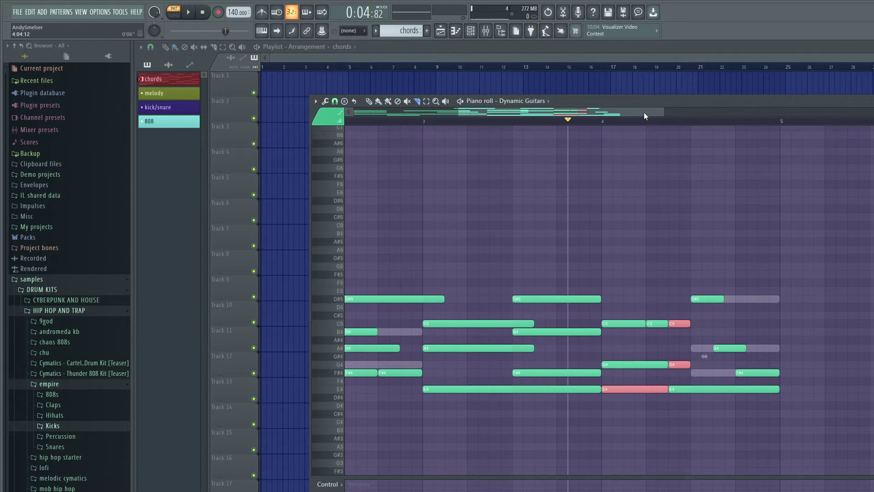
{"action": "left_click_drag", "start_coordinate": [644, 112], "coordinate": [528, 133]}
{"action": "scroll", "coordinate": [543, 127], "scroll_direction": "down", "scroll_amount": 1}
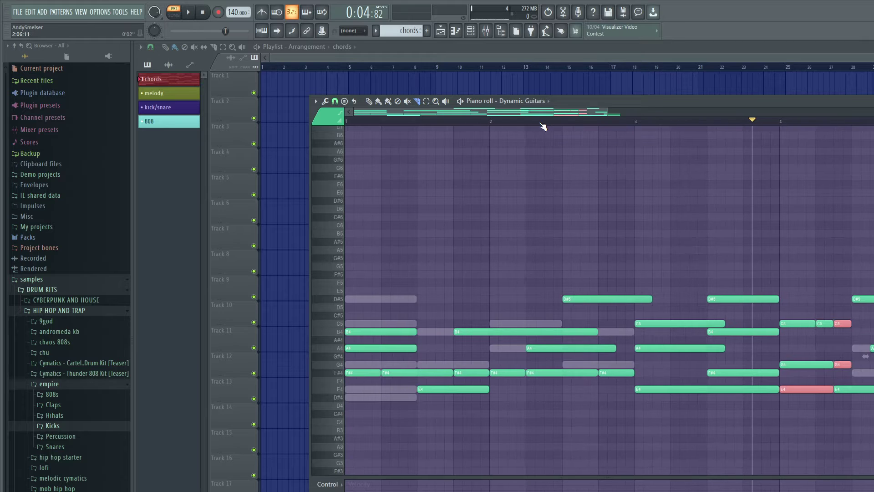
{"action": "scroll", "coordinate": [543, 127], "scroll_direction": "down", "scroll_amount": 1}
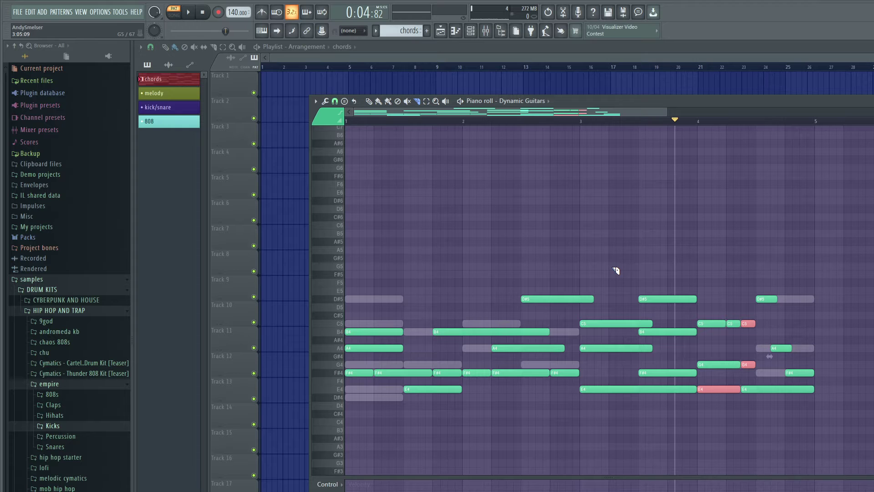
- Switch to the Draw tool and show the Sampler channel's notes in the piano roll
{"action": "key", "text": "p"}
{"action": "left_click", "coordinate": [503, 100]}
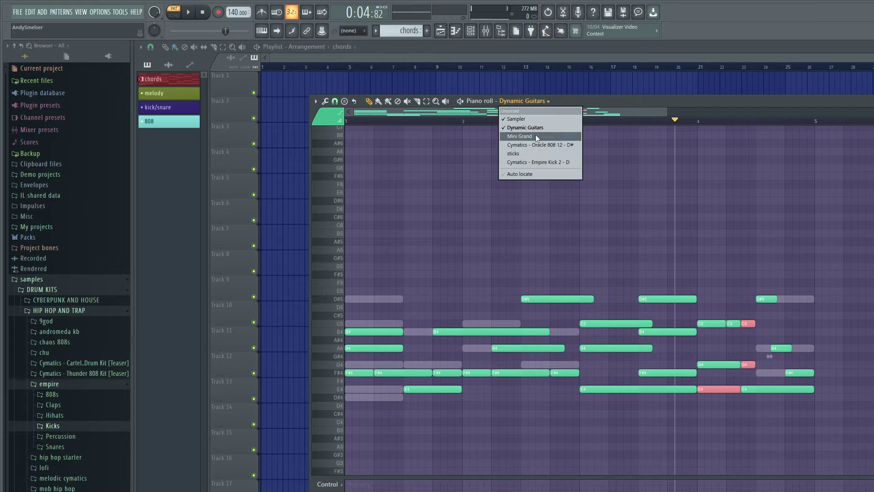
{"action": "left_click", "coordinate": [531, 118]}
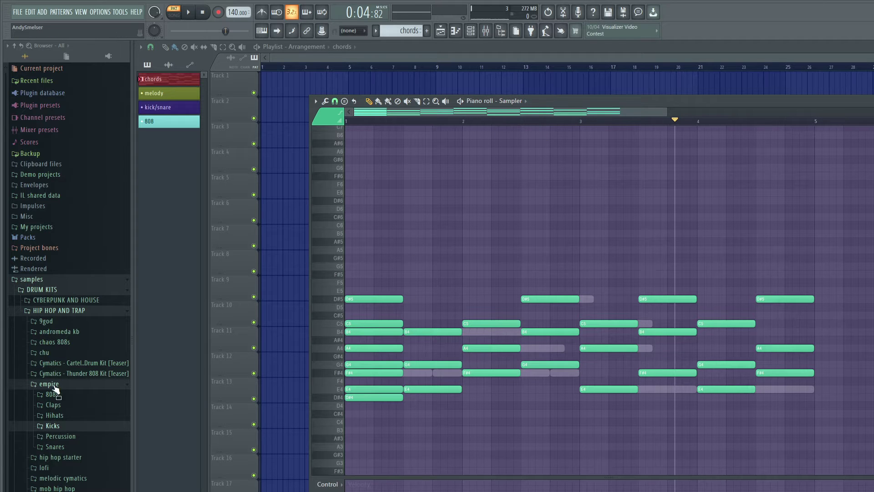
- Browse the chu sample folder to the Centerfold (Drumkit) UPDATED kit's Scales files and point out the minor harmonic scale
{"action": "left_click", "coordinate": [73, 354]}
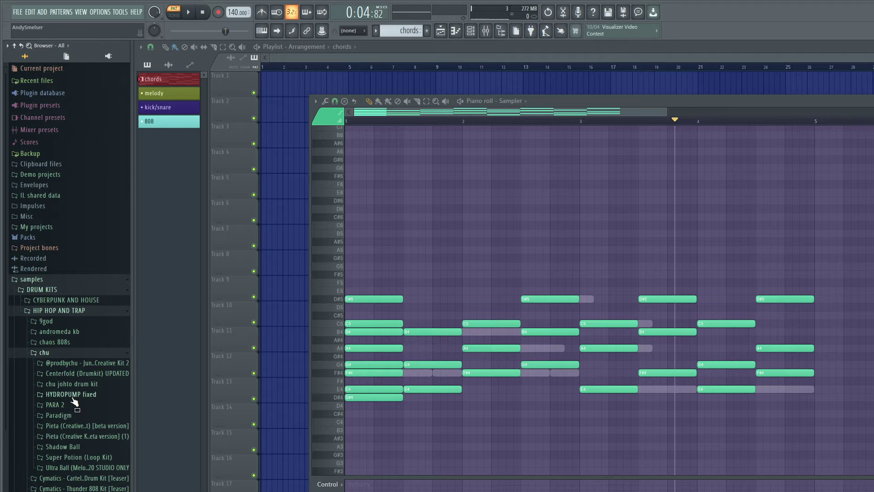
{"action": "left_click", "coordinate": [81, 374]}
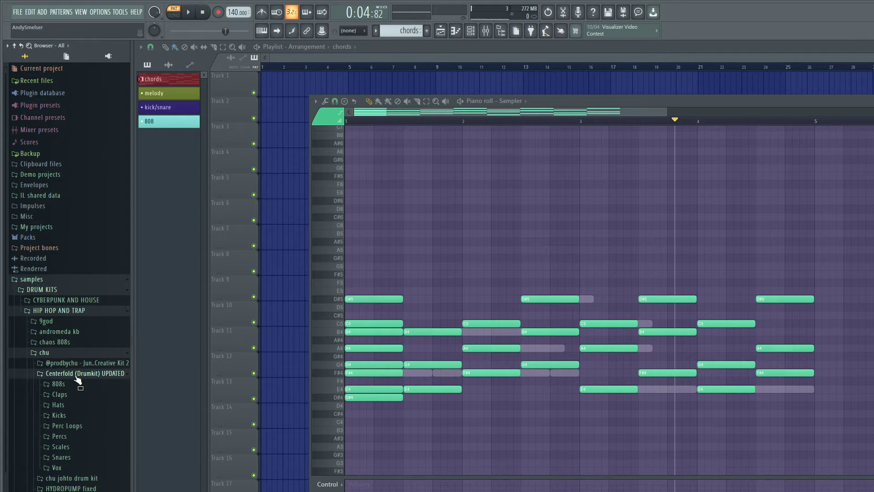
{"action": "left_click", "coordinate": [77, 375]}
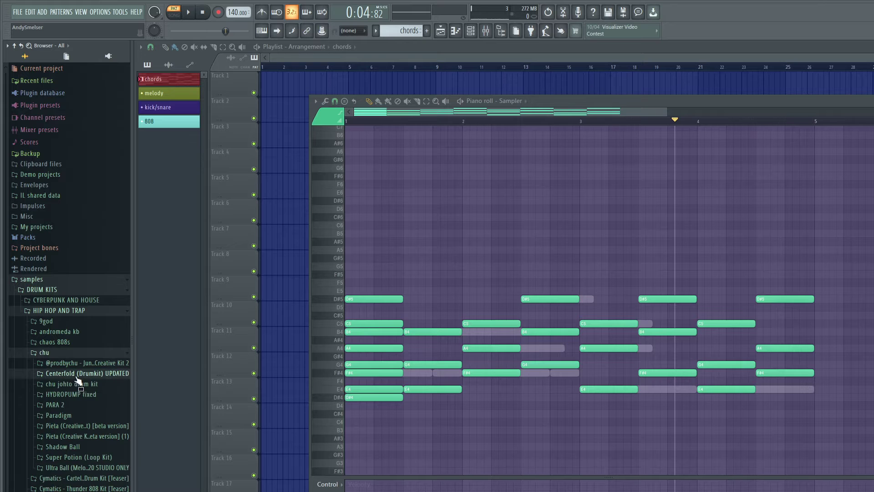
{"action": "left_click", "coordinate": [81, 416]}
{"action": "left_click", "coordinate": [88, 352]}
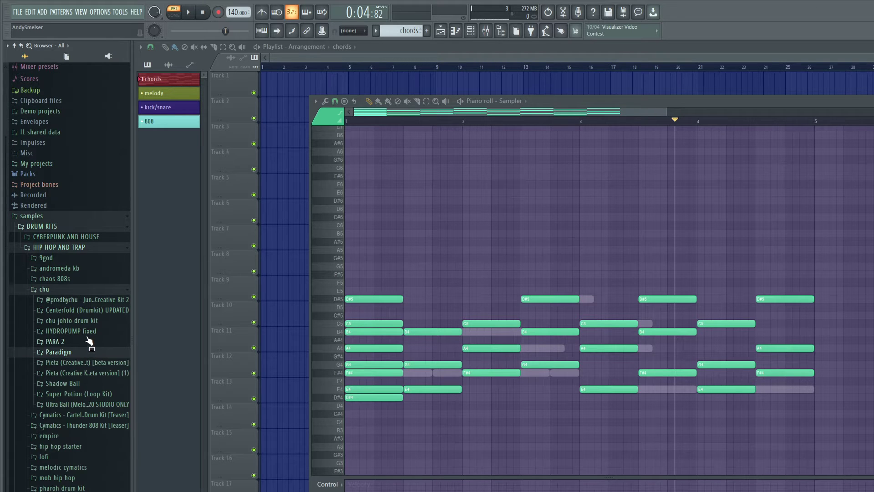
{"action": "left_click", "coordinate": [103, 303]}
{"action": "left_click", "coordinate": [102, 302]}
{"action": "left_click", "coordinate": [93, 312]}
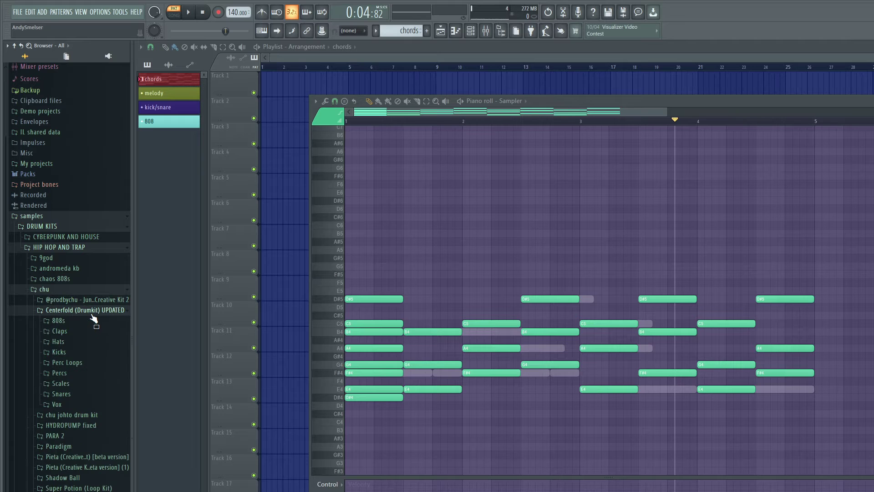
{"action": "left_click", "coordinate": [78, 383]}
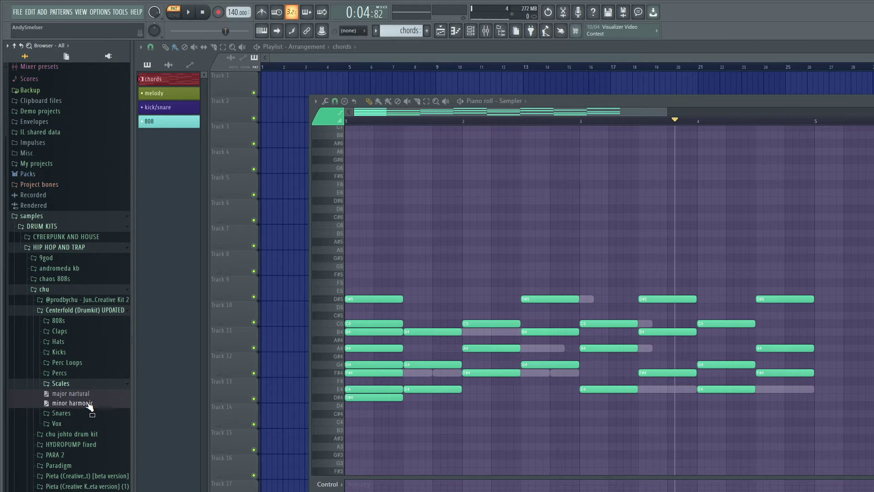
{"action": "left_click_drag", "start_coordinate": [90, 404], "coordinate": [192, 372]}
- Toggle the Sampler channel's mute and open the piano roll of the Mini Grand channel
{"action": "left_click", "coordinate": [512, 101]}
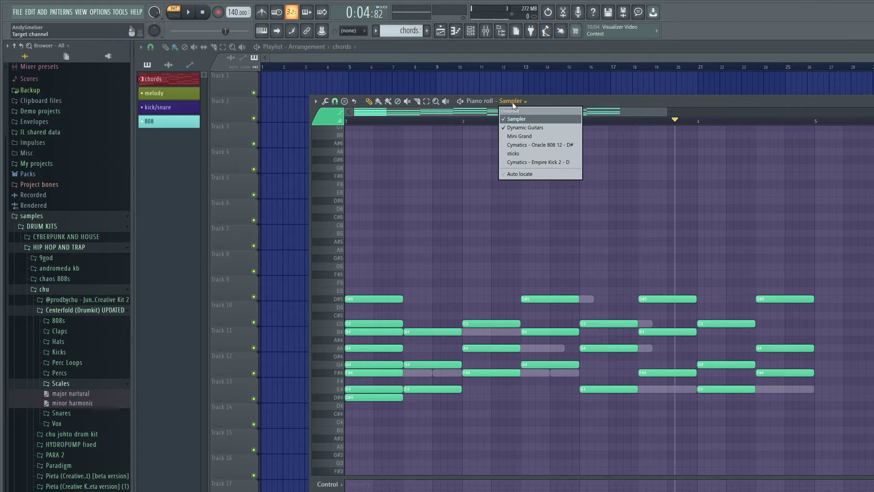
{"action": "left_click", "coordinate": [472, 34]}
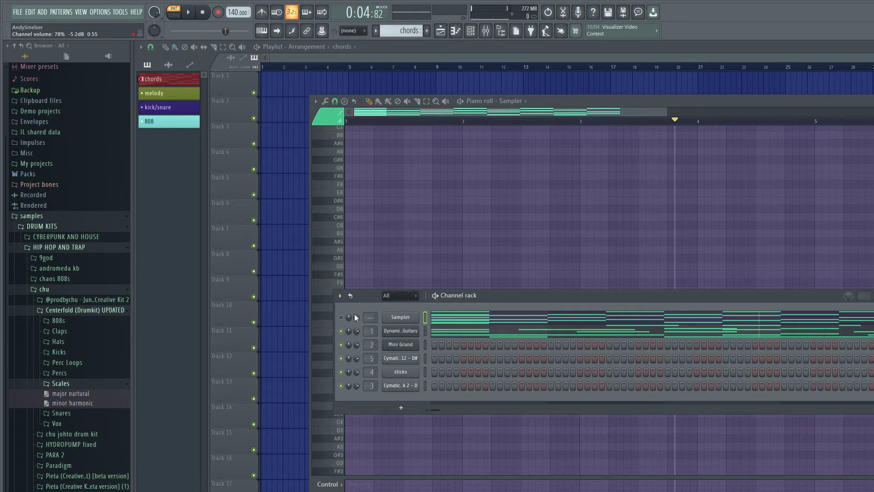
{"action": "left_click", "coordinate": [341, 317]}
{"action": "left_click_drag", "start_coordinate": [580, 297], "coordinate": [570, 485]}
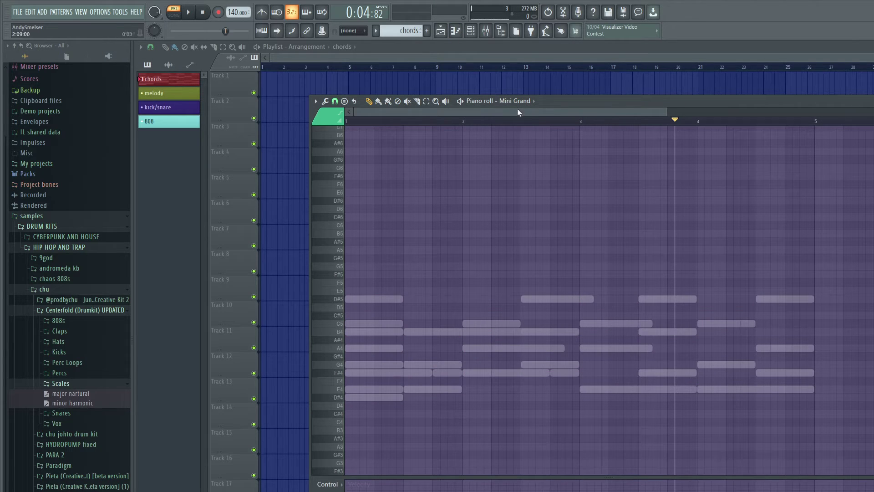
{"action": "left_click_drag", "start_coordinate": [577, 98], "coordinate": [643, 80]}
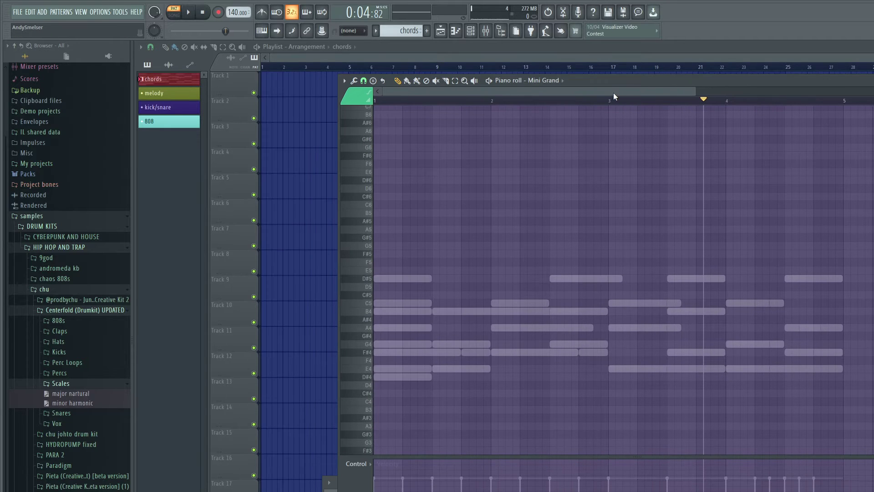
- Place three consecutive three-step D#5 notes from the start of bar 1 in Mini Grand and play them
{"action": "left_click", "coordinate": [376, 278]}
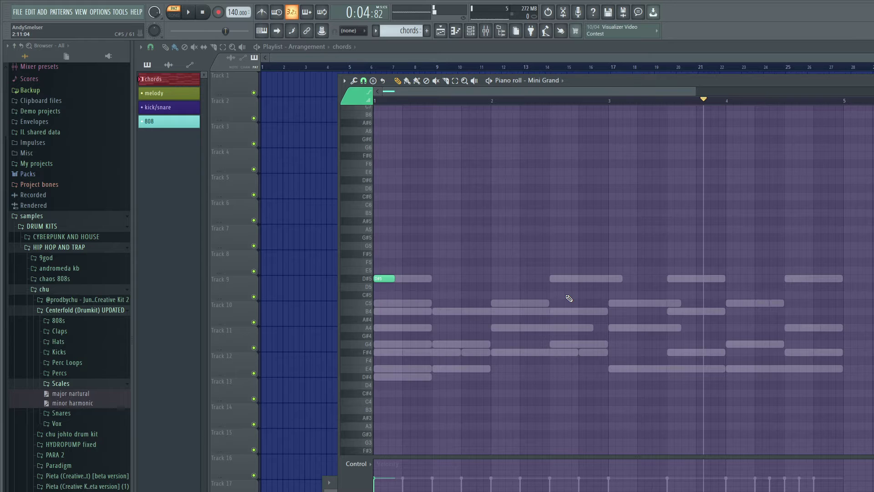
{"action": "left_click", "coordinate": [402, 279]}
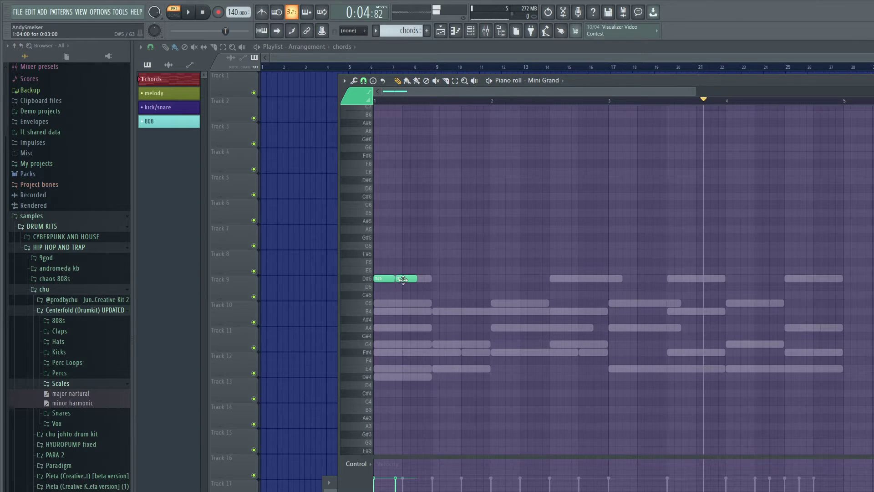
{"action": "scroll", "coordinate": [432, 91], "scroll_direction": "up", "scroll_amount": 4}
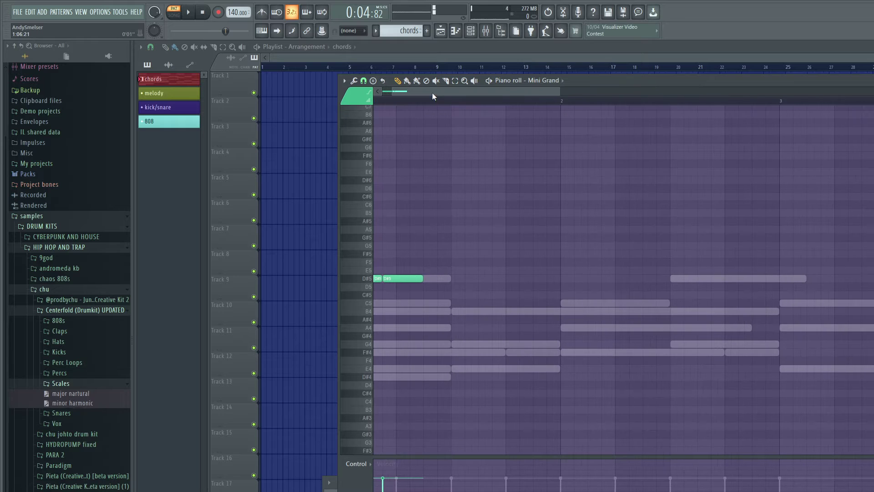
{"action": "left_click", "coordinate": [375, 101]}
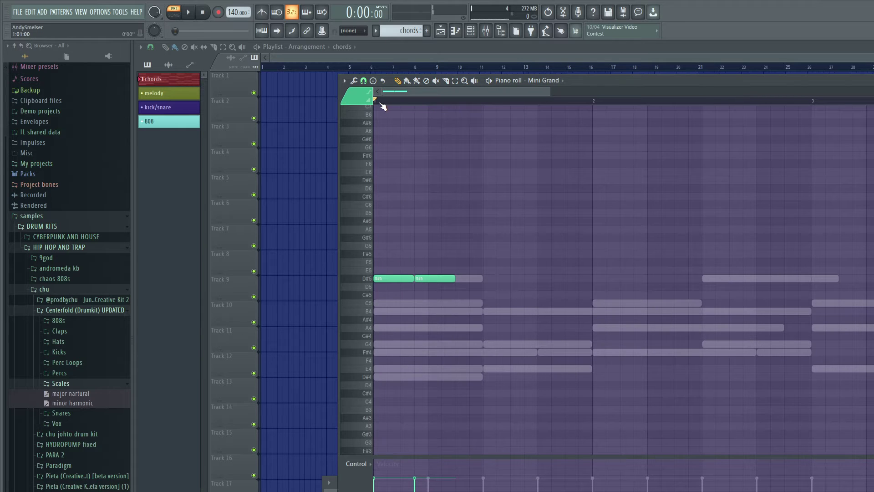
{"action": "left_click", "coordinate": [461, 279]}
{"action": "key", "text": "space"}
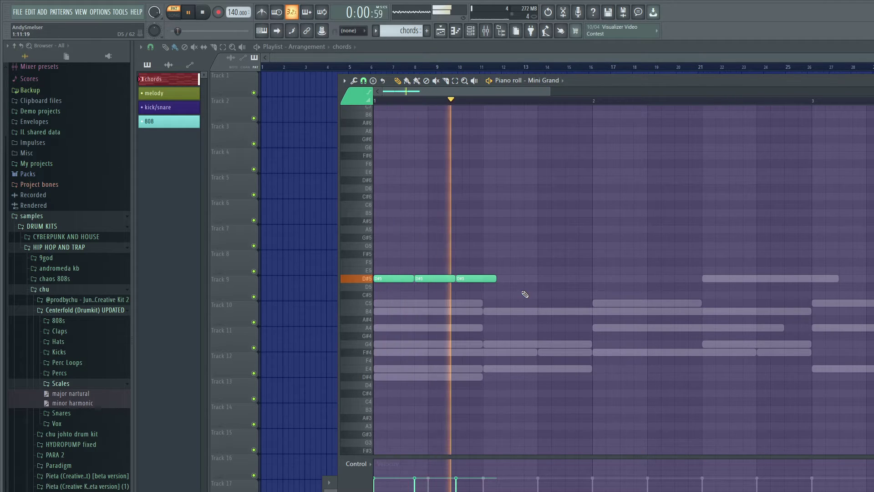
{"action": "key", "text": "space"}
- Add four consecutive three-step D#5 notes starting at step 9 of bar 2 and play the pattern
{"action": "left_click", "coordinate": [704, 279]}
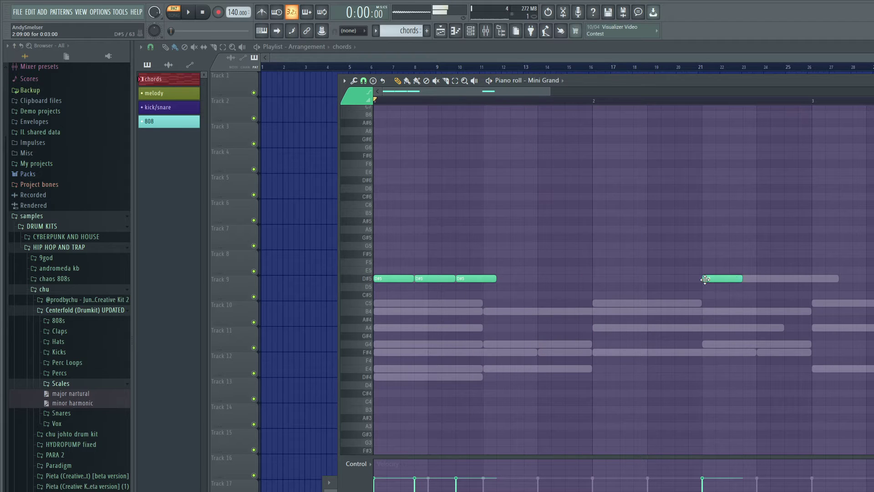
{"action": "left_click", "coordinate": [747, 280]}
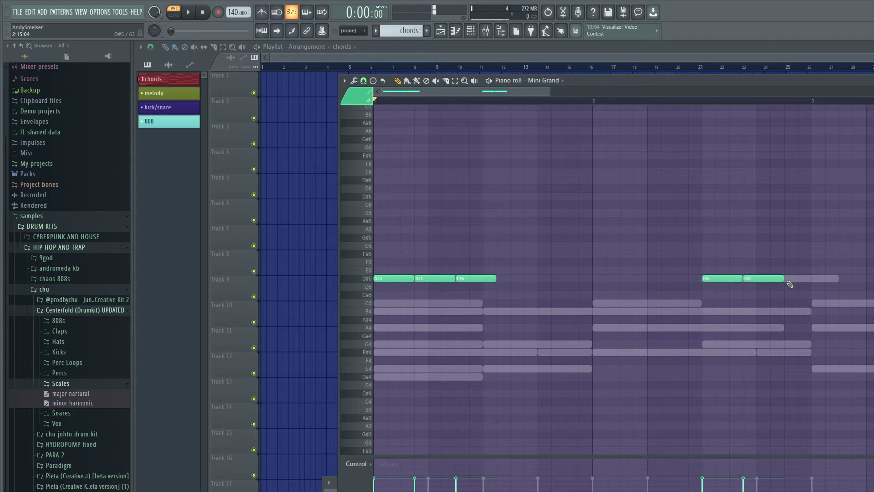
{"action": "left_click", "coordinate": [797, 279]}
{"action": "left_click", "coordinate": [829, 279]}
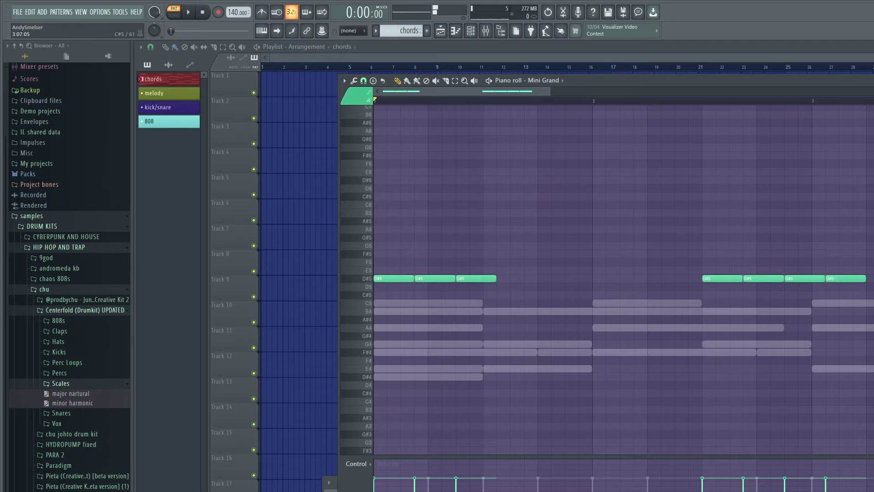
{"action": "key", "text": "space"}
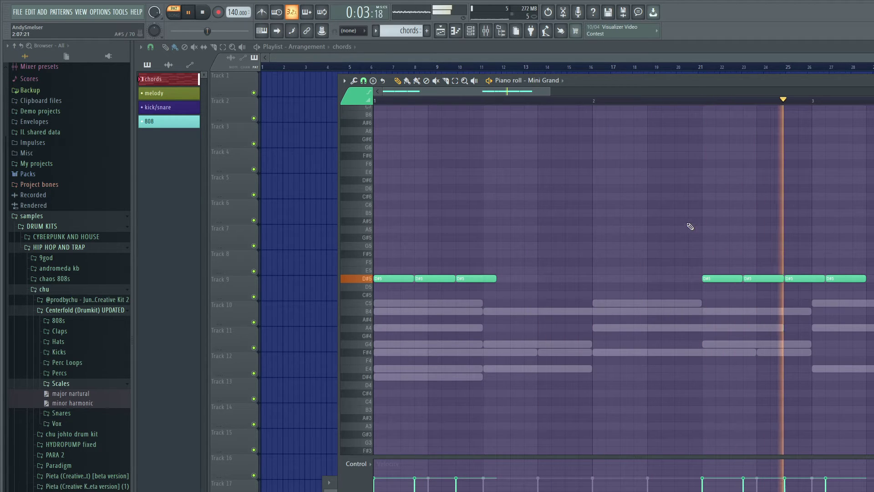
{"action": "key", "text": "space"}
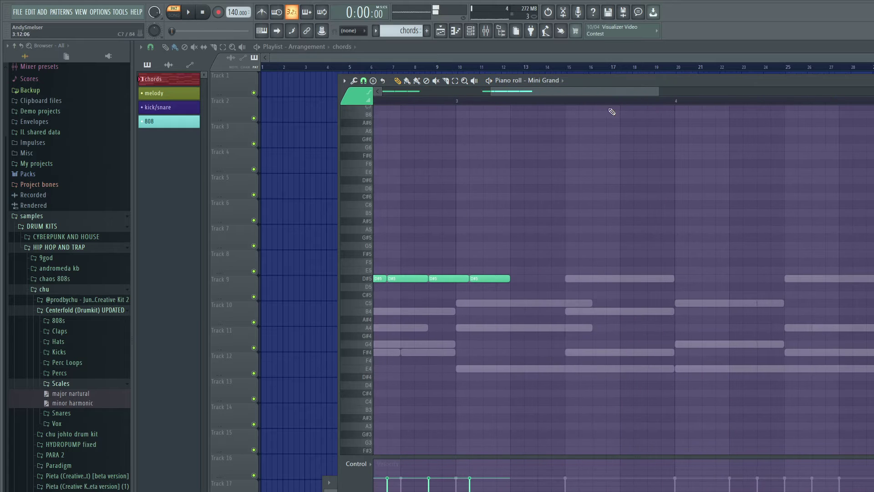
- Delete the last of the four D#5 notes and add three consecutive three-step B4 notes from step 9 of bar 3
{"action": "right_click", "coordinate": [486, 278]}
{"action": "scroll", "coordinate": [545, 91], "scroll_direction": "left", "scroll_amount": 3}
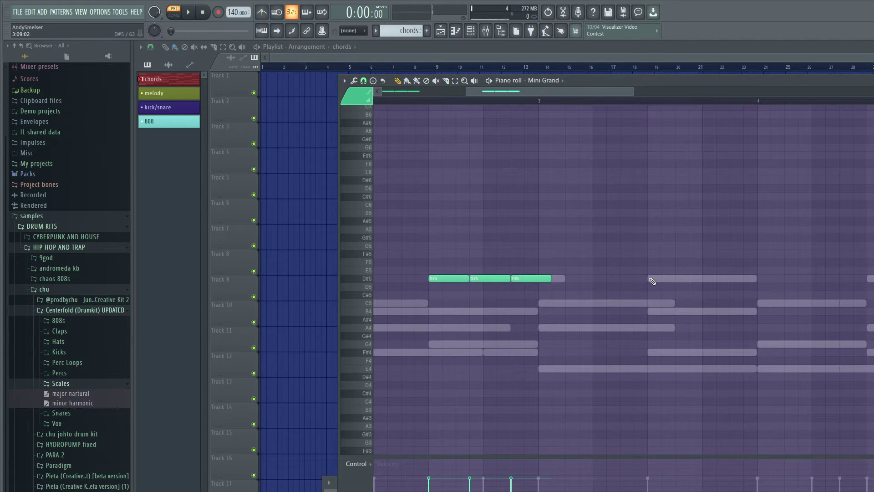
{"action": "left_click", "coordinate": [651, 313]}
{"action": "left_click", "coordinate": [720, 313]}
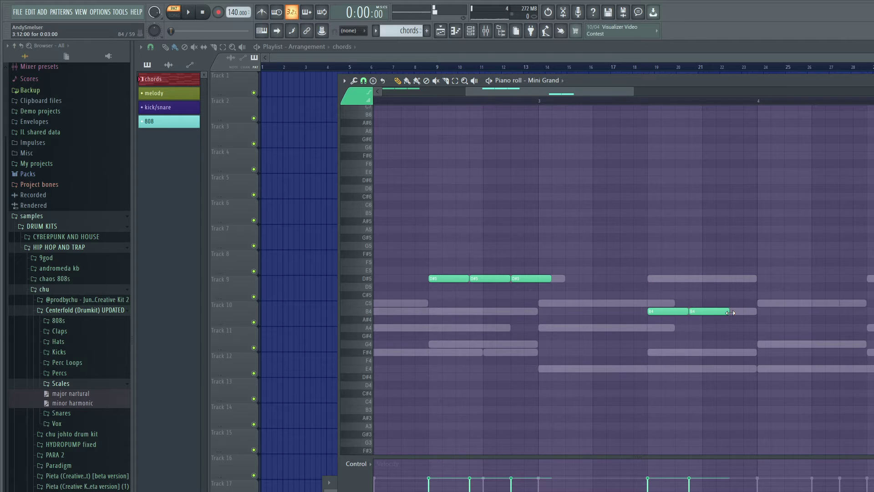
{"action": "left_click", "coordinate": [731, 312]}
- Add three consecutive D#5 notes from step 9 of bar 4 and shorten the last one to end with the bar
{"action": "left_click_drag", "start_coordinate": [622, 91], "coordinate": [682, 105]}
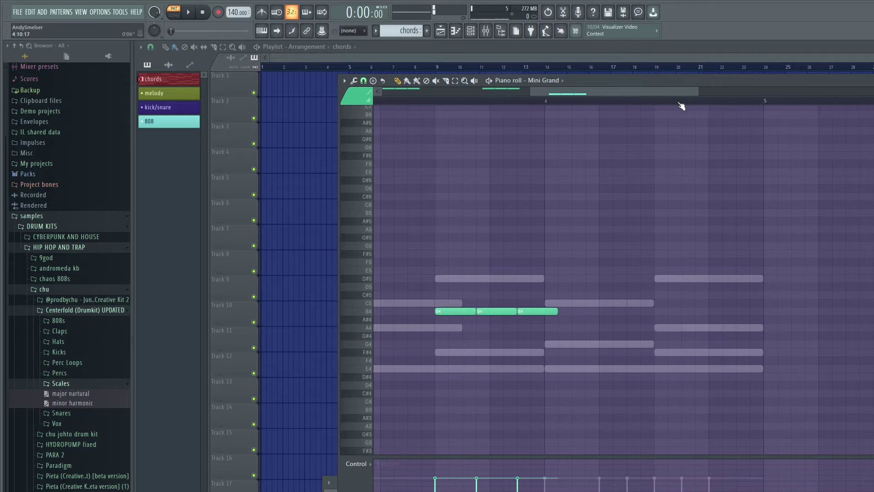
{"action": "left_click", "coordinate": [664, 279]}
{"action": "left_click", "coordinate": [701, 279]}
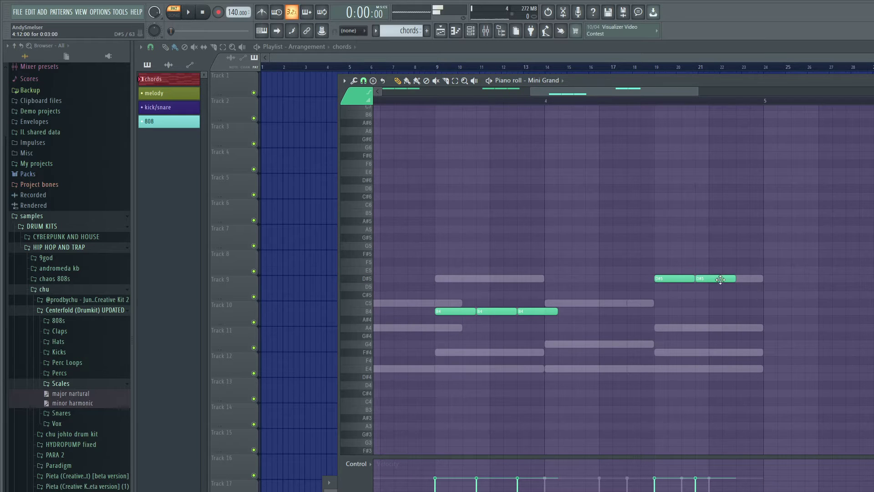
{"action": "left_click", "coordinate": [740, 279]}
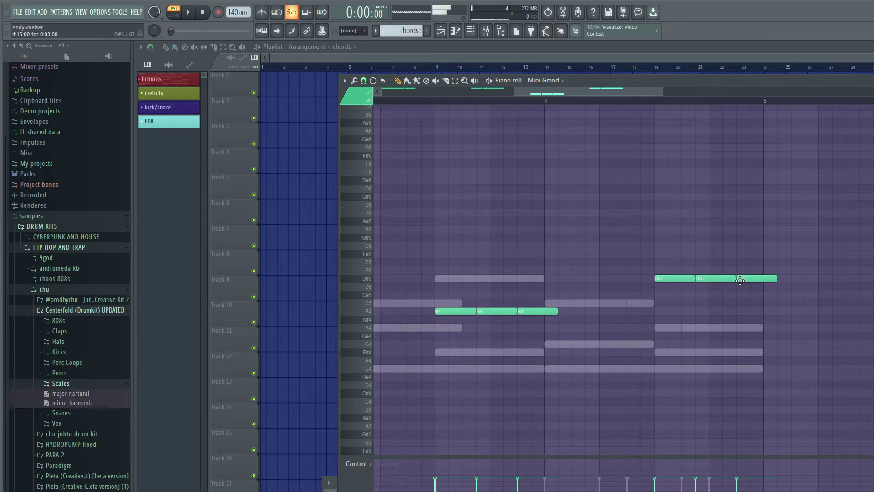
{"action": "left_click", "coordinate": [775, 278], "text": "ctrl"}
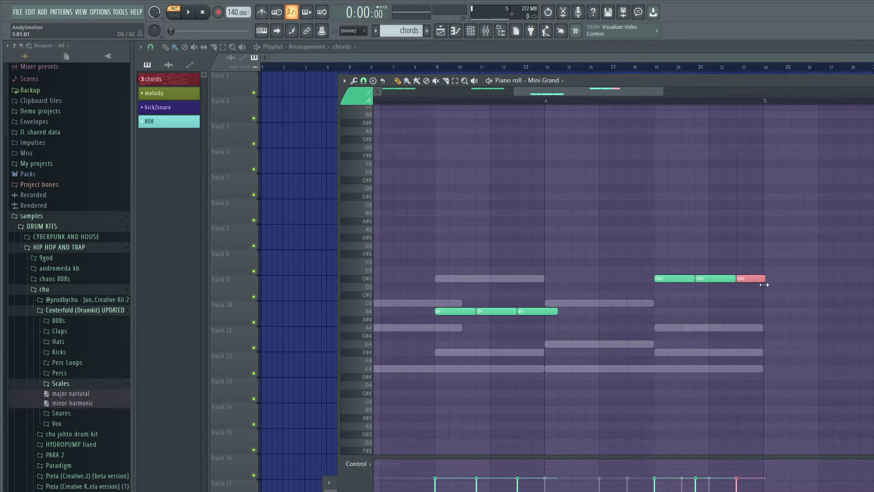
{"action": "mouse_move", "coordinate": [761, 285]}
{"action": "left_mouse_down"}
{"action": "mouse_move", "coordinate": [862, 287]}
{"action": "mouse_move", "coordinate": [747, 287]}
{"action": "mouse_move", "coordinate": [768, 289]}
{"action": "left_mouse_up"}
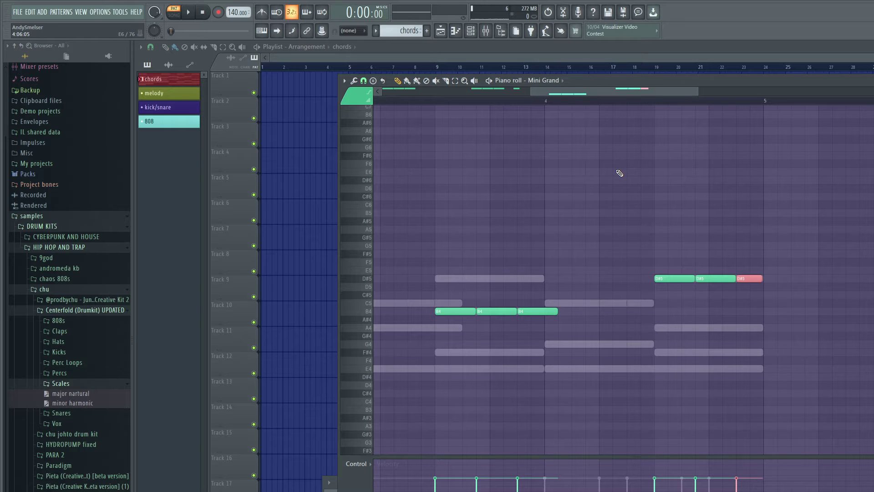
- Play the pattern and stop it, and lower the three D#5 Mini Grand notes from step 9 of bar 2 to B4
{"action": "key", "text": "space"}
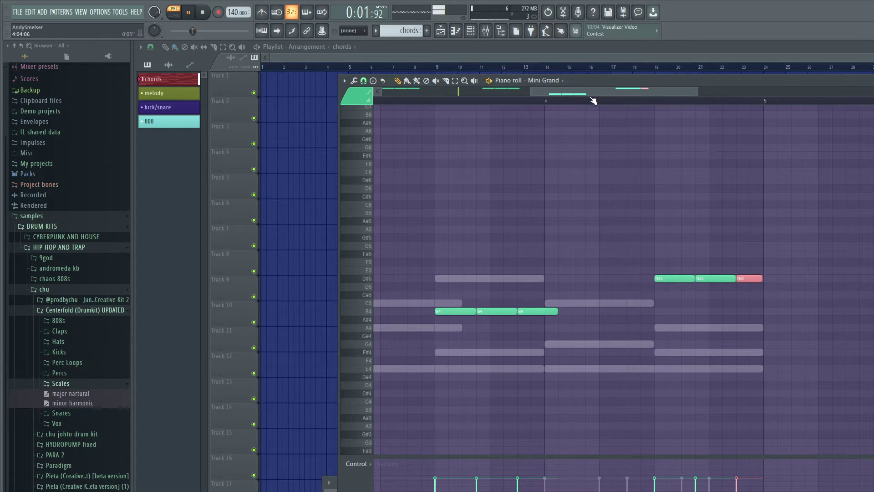
{"action": "left_click_drag", "start_coordinate": [591, 95], "coordinate": [619, 149]}
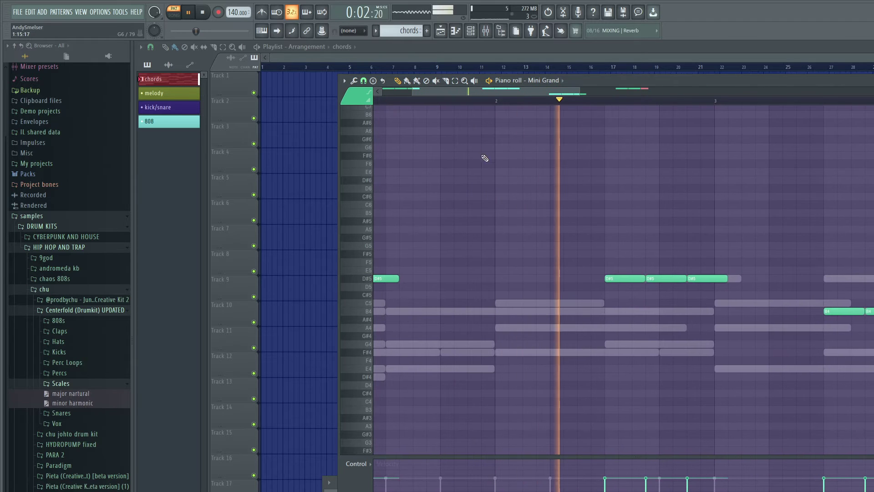
{"action": "key", "text": "space"}
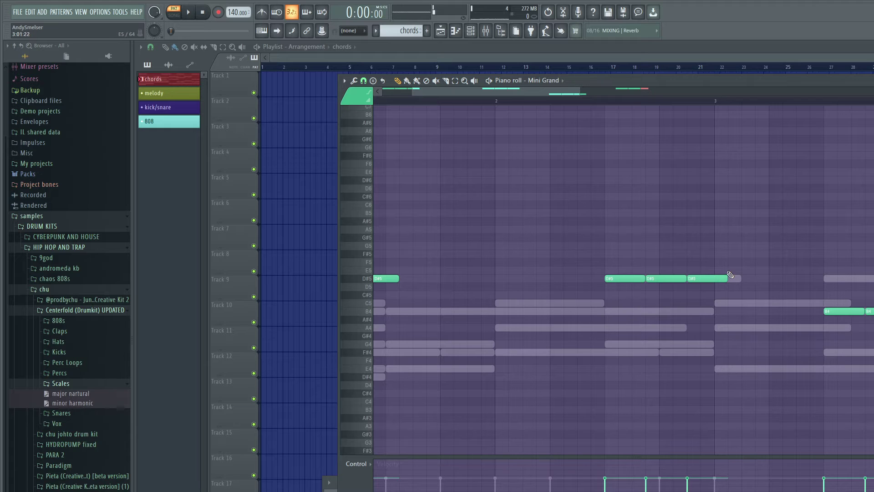
{"action": "left_click_drag", "start_coordinate": [537, 92], "coordinate": [561, 110]}
{"action": "left_click_drag", "start_coordinate": [656, 269], "coordinate": [503, 312]}
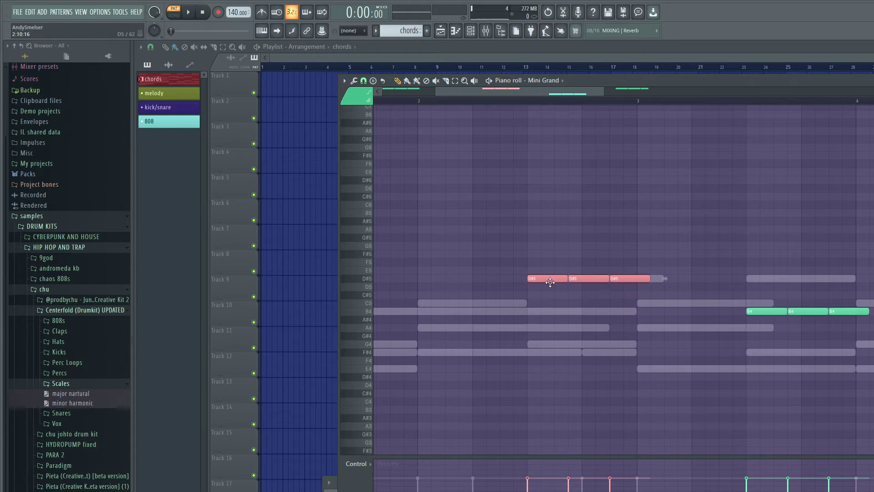
{"action": "left_click_drag", "start_coordinate": [549, 279], "coordinate": [547, 316]}
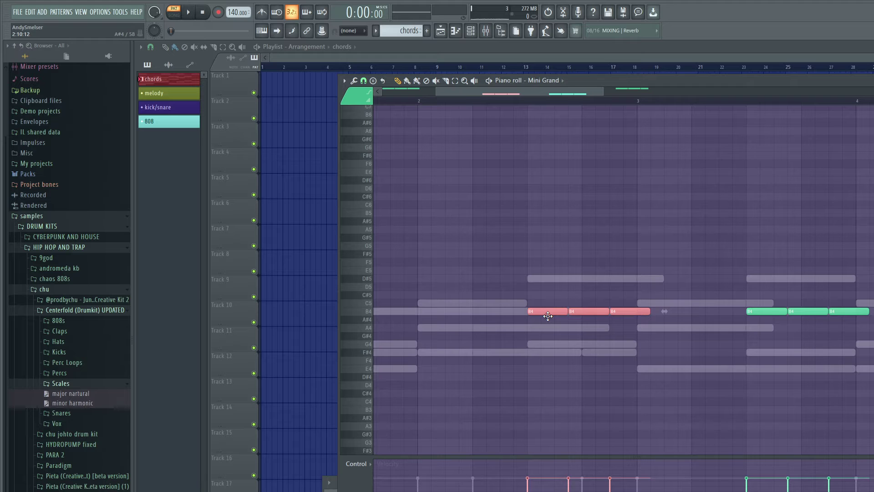
- Try the three B4 notes in bar 3 at F#4 during playback, move them back to B4, and stop the pattern
{"action": "mouse_move", "coordinate": [744, 305]}
{"action": "left_mouse_down"}
{"action": "mouse_move", "coordinate": [871, 334]}
{"action": "mouse_move", "coordinate": [839, 344]}
{"action": "mouse_move", "coordinate": [839, 359]}
{"action": "left_mouse_up"}
{"action": "key", "text": "space"}
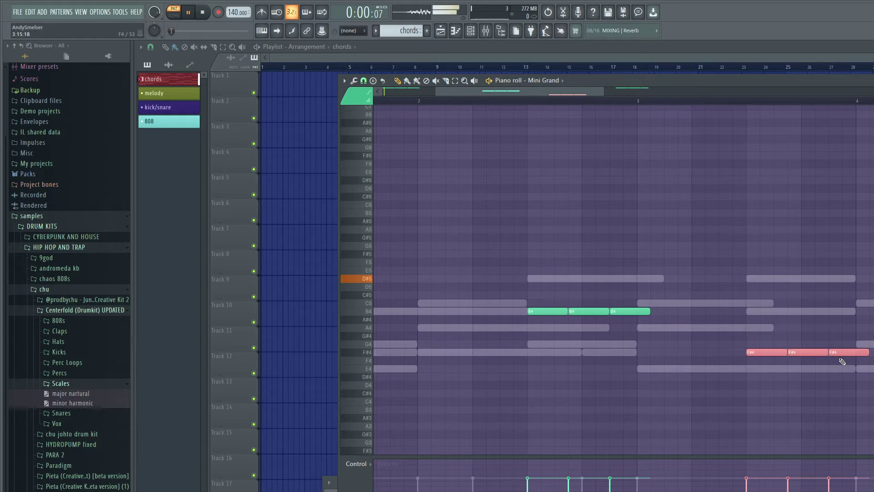
{"action": "left_click_drag", "start_coordinate": [549, 105], "coordinate": [597, 111]}
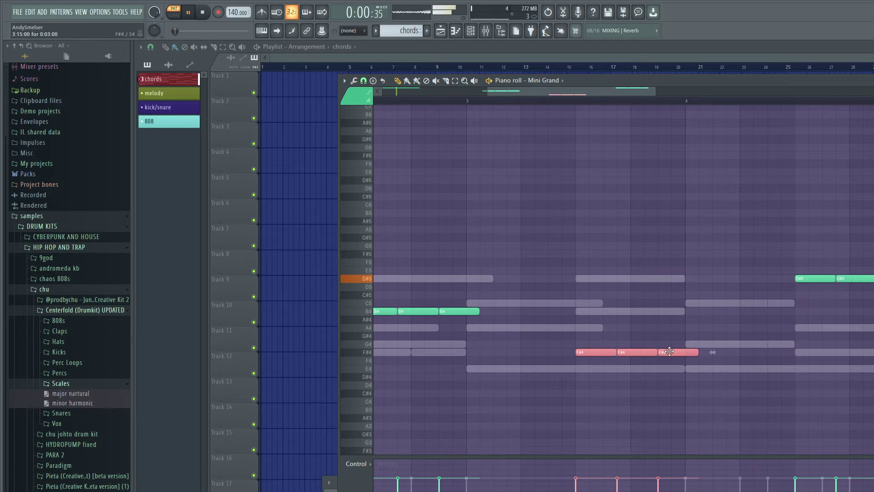
{"action": "left_click_drag", "start_coordinate": [669, 351], "coordinate": [665, 309]}
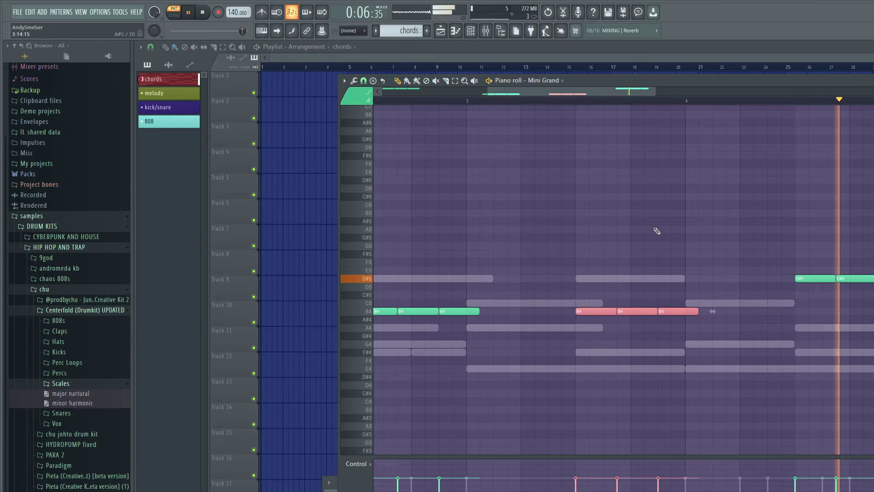
{"action": "left_click_drag", "start_coordinate": [611, 91], "coordinate": [609, 116]}
{"action": "left_click_drag", "start_coordinate": [522, 124], "coordinate": [499, 128]}
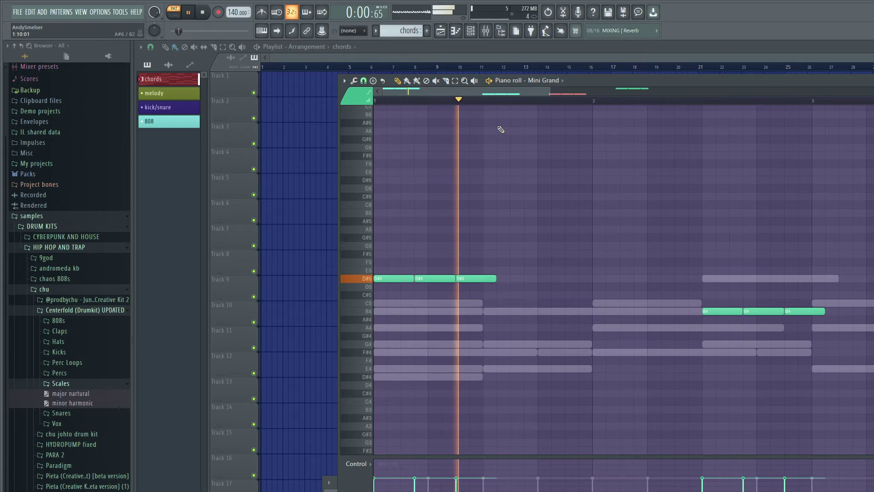
{"action": "key", "text": "space"}
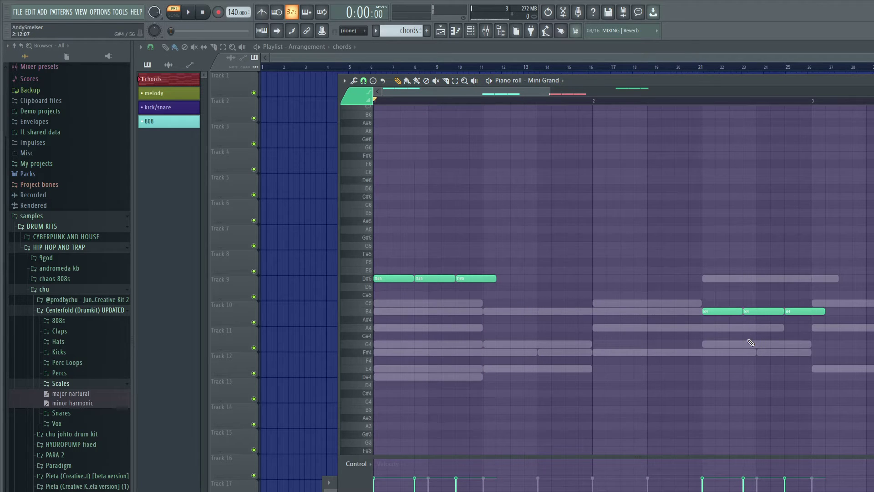
- Close the piano roll, place the chords pattern on Track 1 at bar 1 of the playlist, and switch to song mode
{"action": "scroll", "coordinate": [750, 342], "scroll_direction": "down", "scroll_amount": 1}
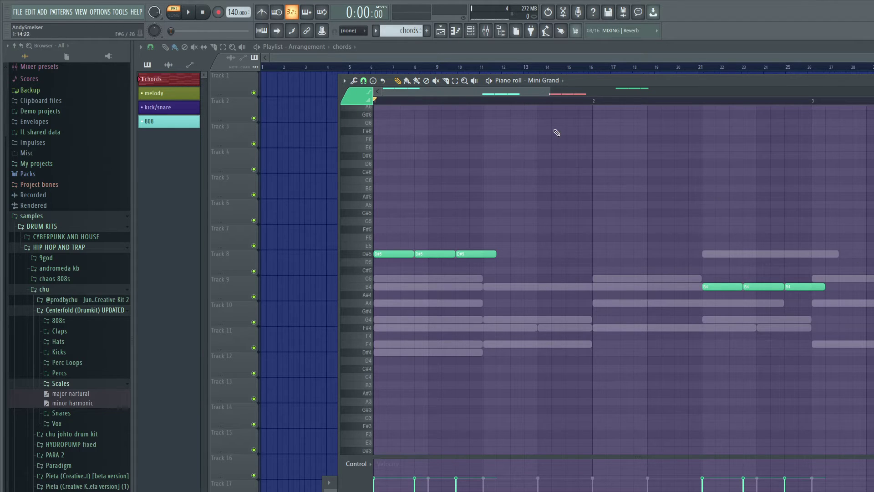
{"action": "left_click_drag", "start_coordinate": [517, 92], "coordinate": [504, 124]}
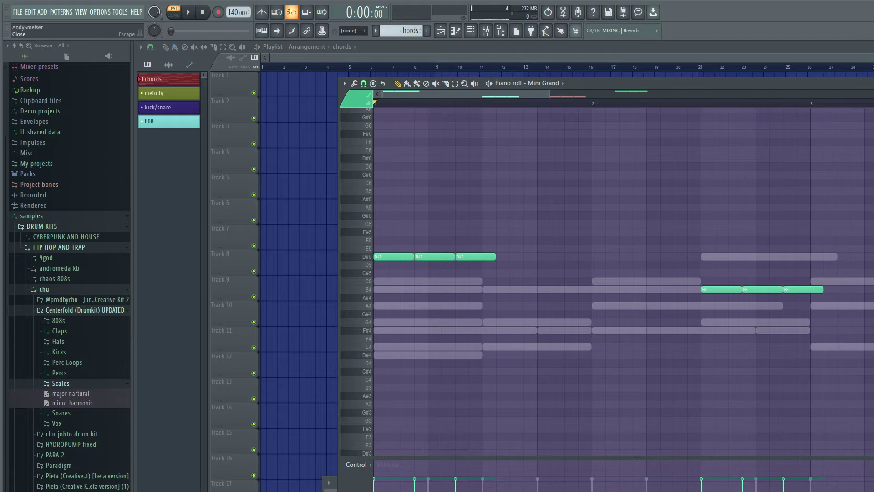
{"action": "key", "text": "F7"}
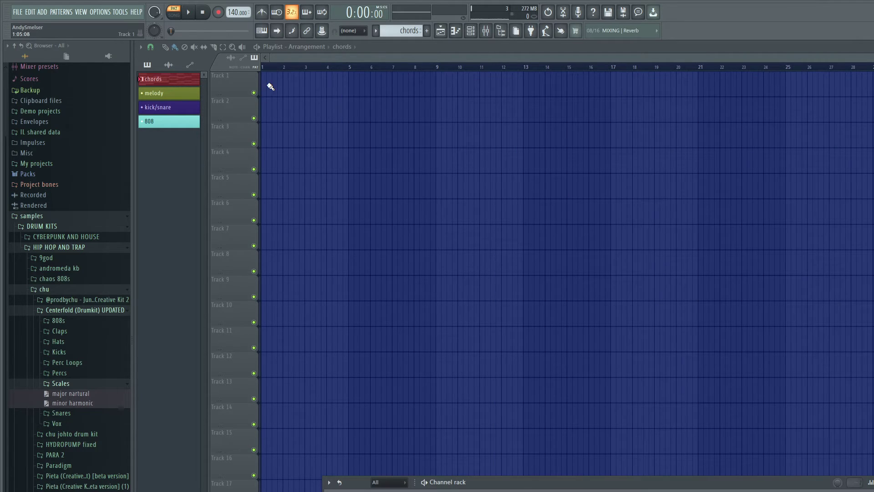
{"action": "mouse_move", "coordinate": [268, 85]}
{"action": "left_mouse_down"}
{"action": "mouse_move", "coordinate": [284, 85]}
{"action": "mouse_move", "coordinate": [283, 94]}
{"action": "left_mouse_up"}
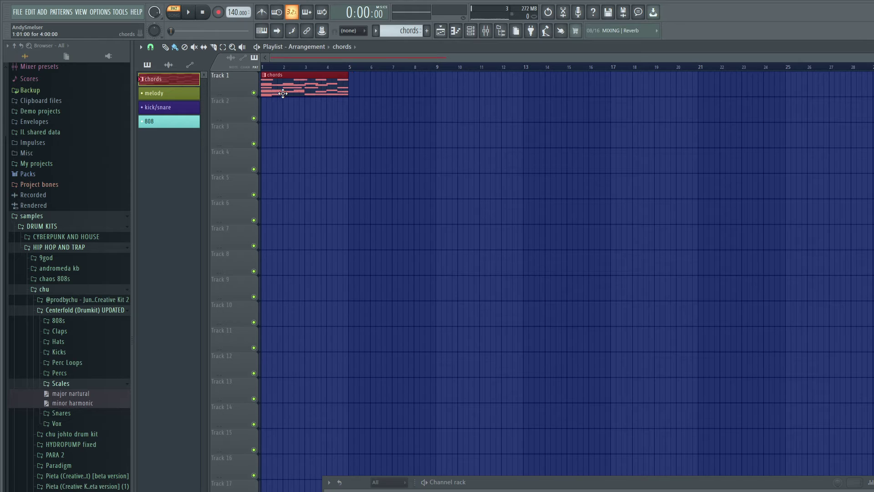
{"action": "key", "text": "l"}
{"action": "left_click", "coordinate": [350, 68]}
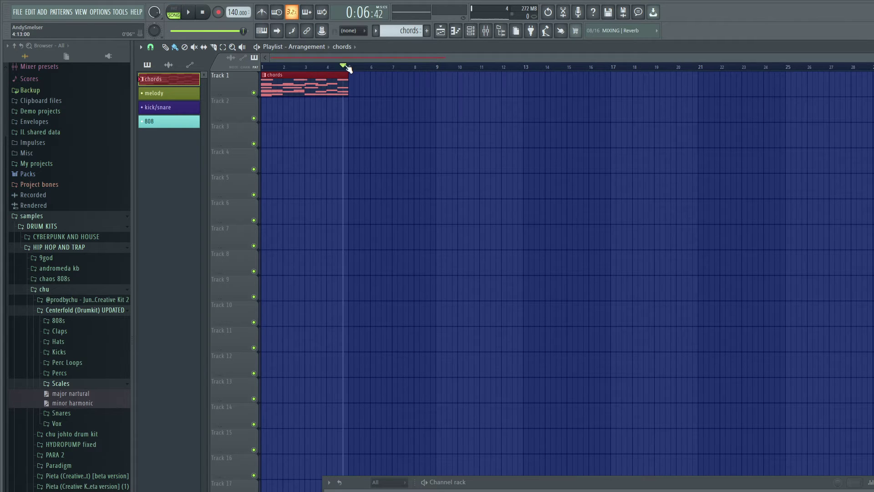
{"action": "left_click_drag", "start_coordinate": [346, 66], "coordinate": [234, 75]}
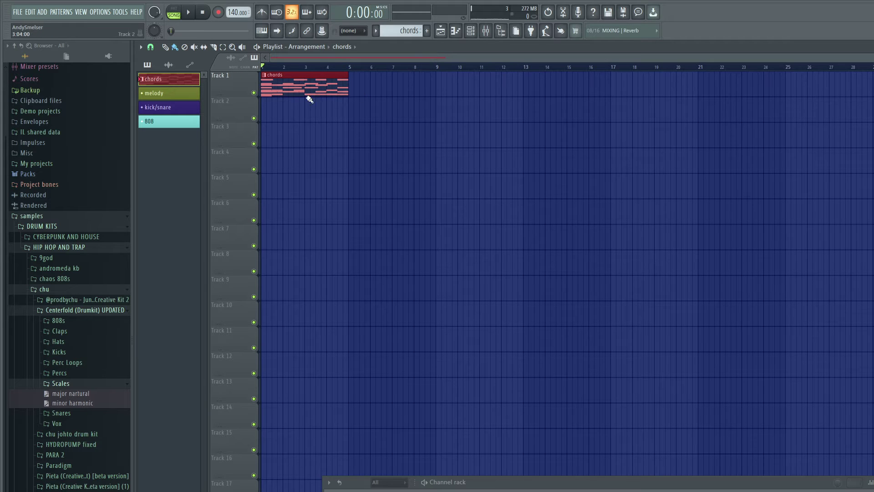
{"action": "scroll", "coordinate": [382, 58], "scroll_direction": "up", "scroll_amount": 5}
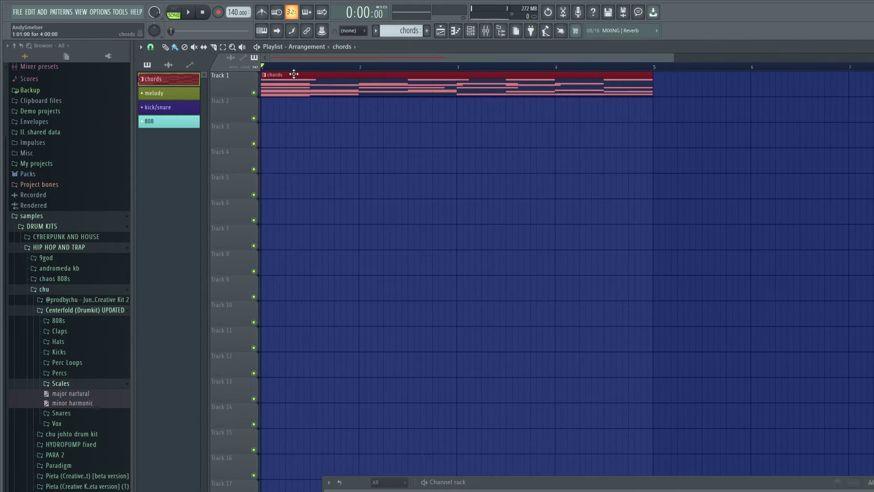
- Select the kick/snare pattern and move the channel rack up so all its channels are in view
{"action": "left_click", "coordinate": [164, 107]}
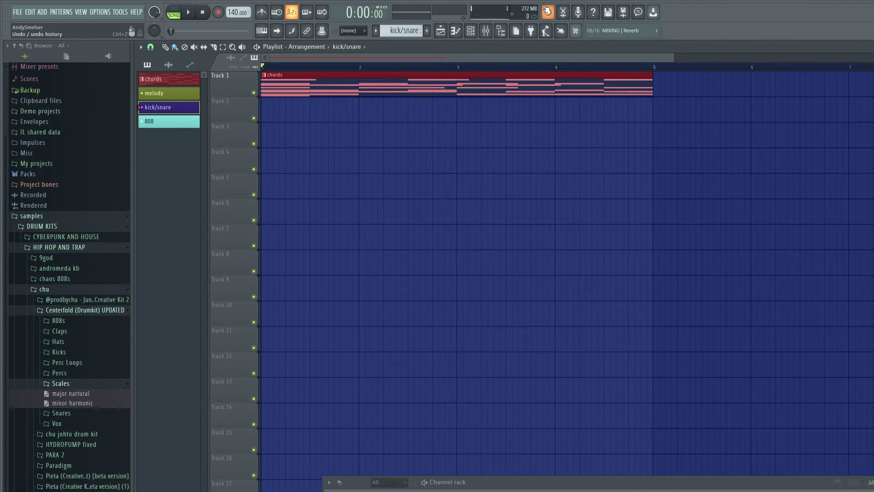
{"action": "left_click", "coordinate": [471, 30]}
{"action": "left_click", "coordinate": [471, 30]}
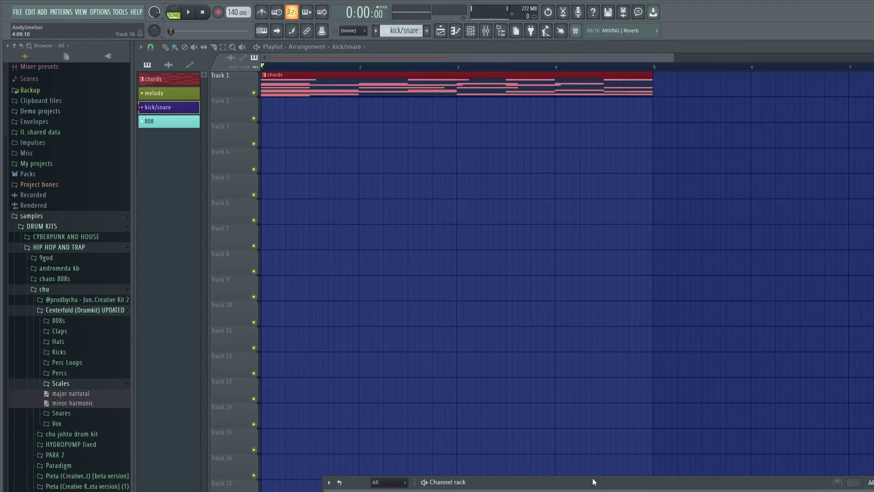
{"action": "left_click_drag", "start_coordinate": [593, 481], "coordinate": [643, 358]}
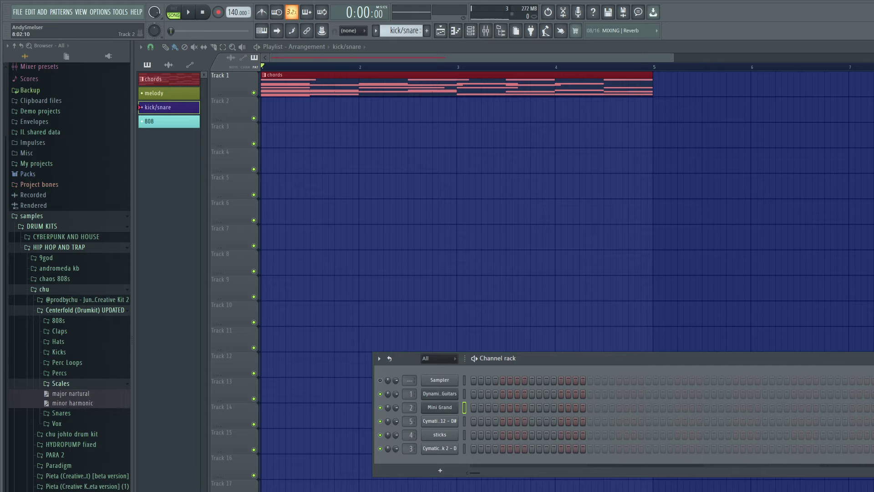
{"action": "scroll", "coordinate": [827, 75], "scroll_direction": "right", "scroll_amount": 5}
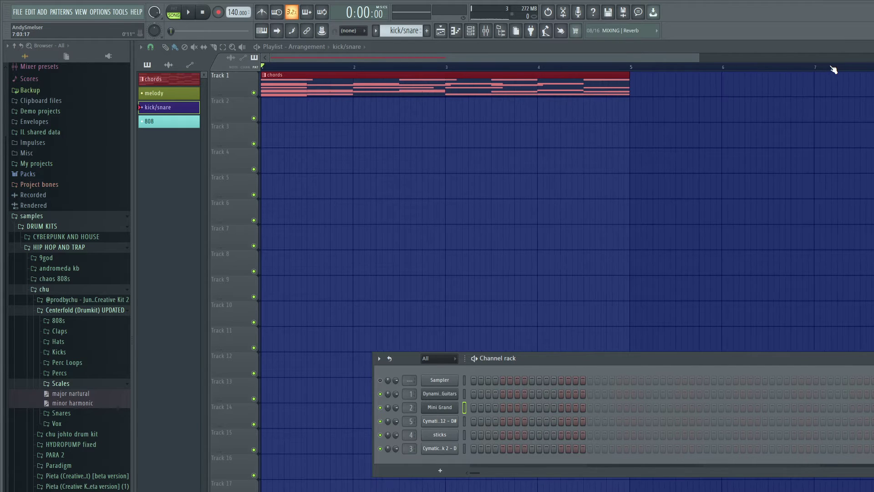
{"action": "scroll", "coordinate": [773, 66], "scroll_direction": "down", "scroll_amount": 3}
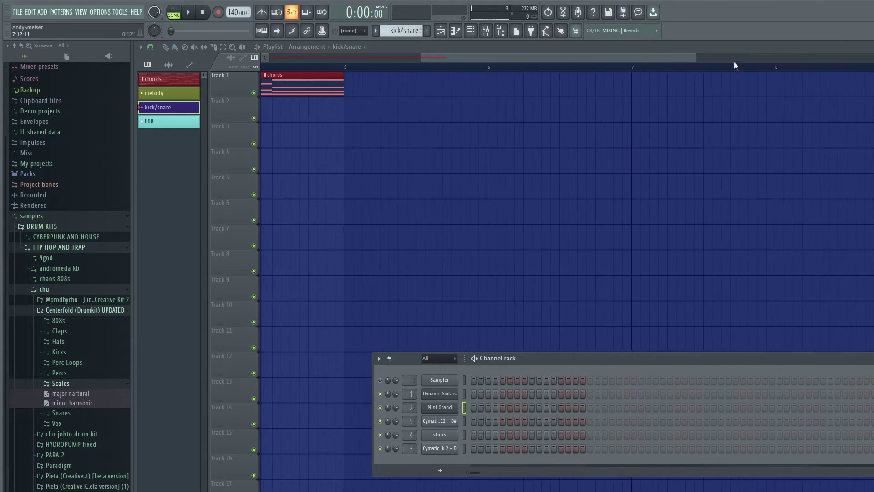
{"action": "scroll", "coordinate": [734, 61], "scroll_direction": "up", "scroll_amount": 3}
{"action": "scroll", "coordinate": [638, 64], "scroll_direction": "up", "scroll_amount": 2}
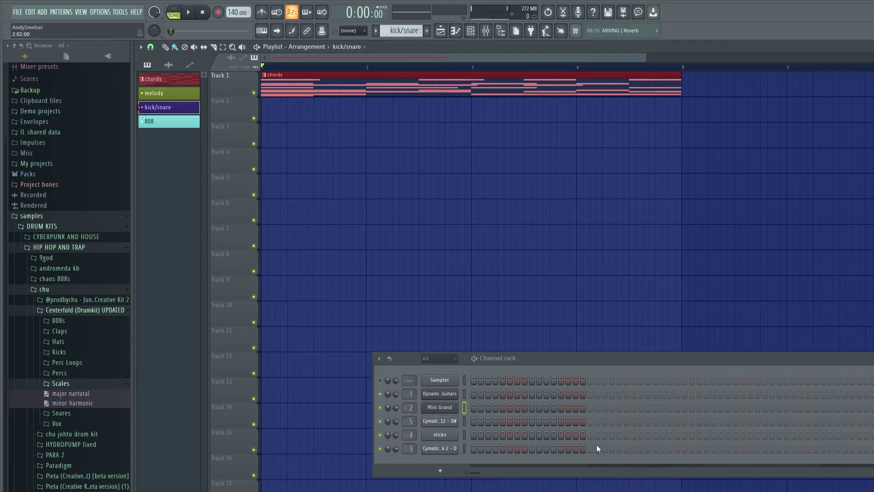
- In the chords pattern's Cymatics - Empire Kick 2 - D piano roll, place one-step C5 notes at steps 1 and 9 of bar 1
{"action": "left_click", "coordinate": [182, 81]}
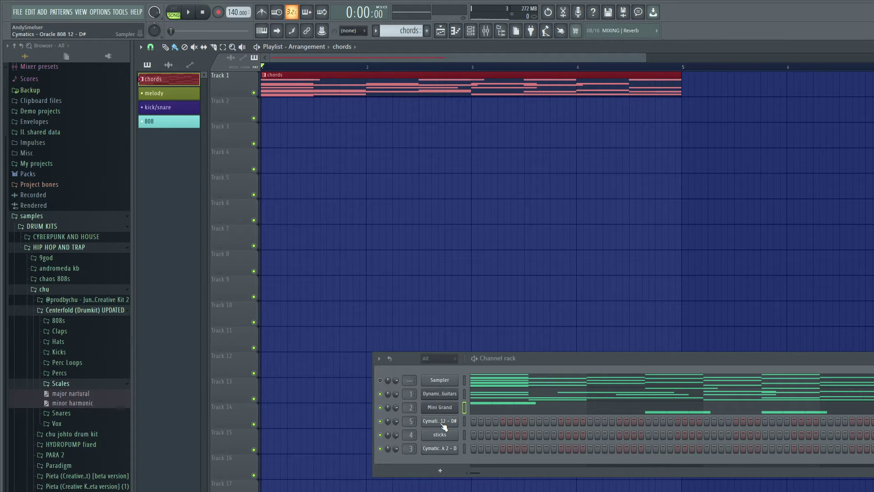
{"action": "right_click", "coordinate": [438, 448]}
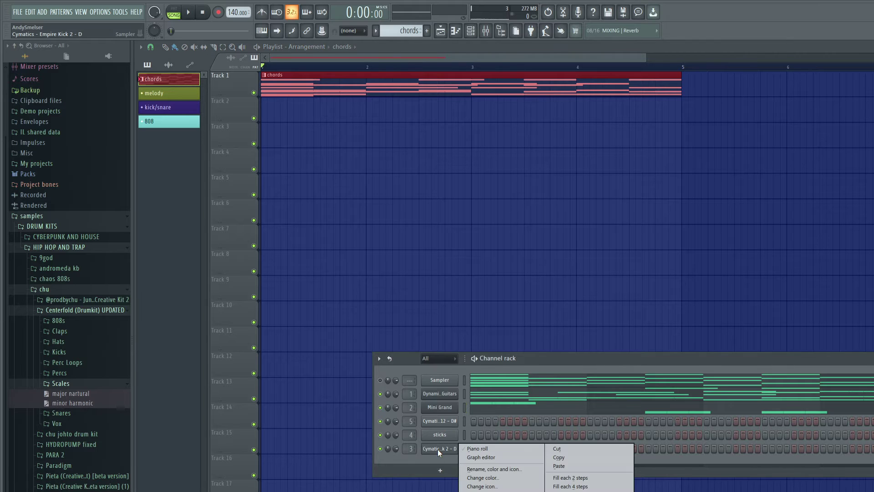
{"action": "left_click", "coordinate": [506, 447]}
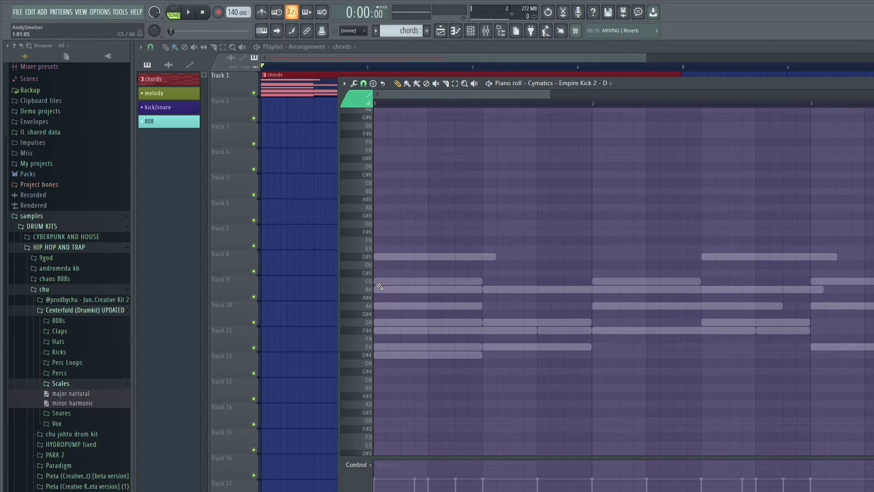
{"action": "left_click", "coordinate": [381, 281]}
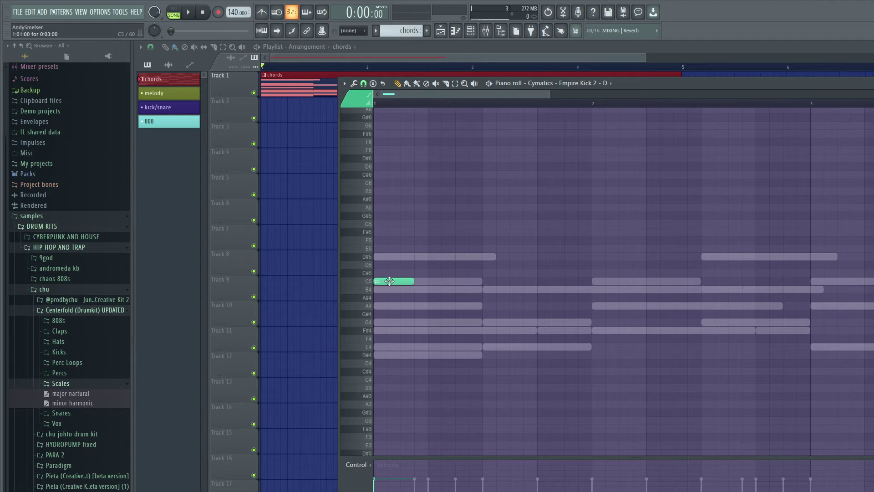
{"action": "left_click_drag", "start_coordinate": [412, 281], "coordinate": [387, 292]}
{"action": "left_click", "coordinate": [486, 282]}
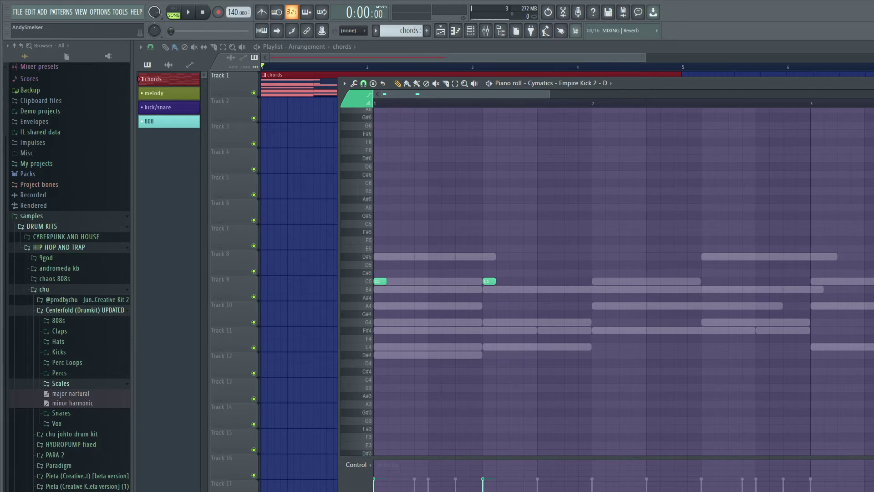
- Delete the Sampler channel, and move the channel rack and the kick's piano roll up over the playlist
{"action": "key", "text": "F6"}
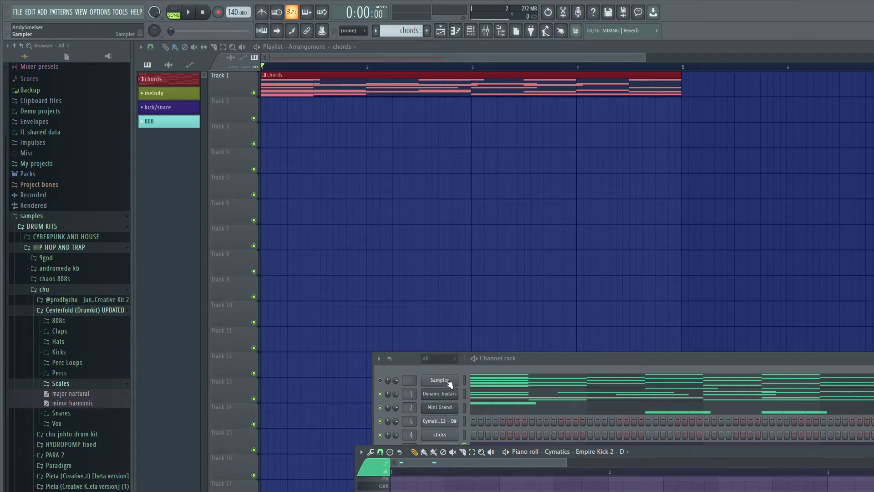
{"action": "right_click", "coordinate": [449, 383]}
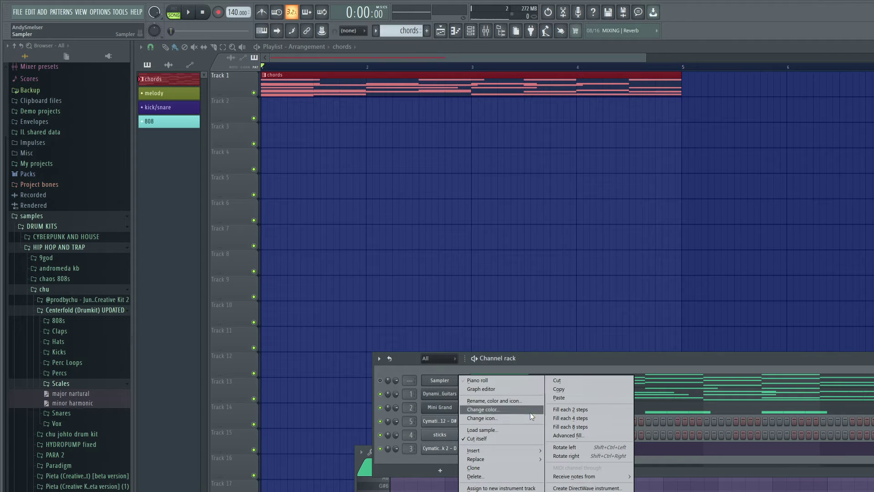
{"action": "left_click", "coordinate": [490, 476]}
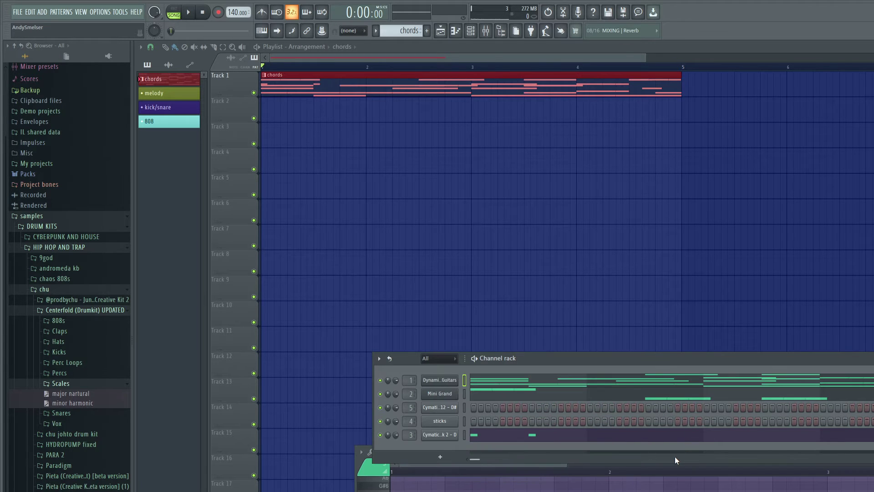
{"action": "left_click_drag", "start_coordinate": [714, 360], "coordinate": [756, 196]}
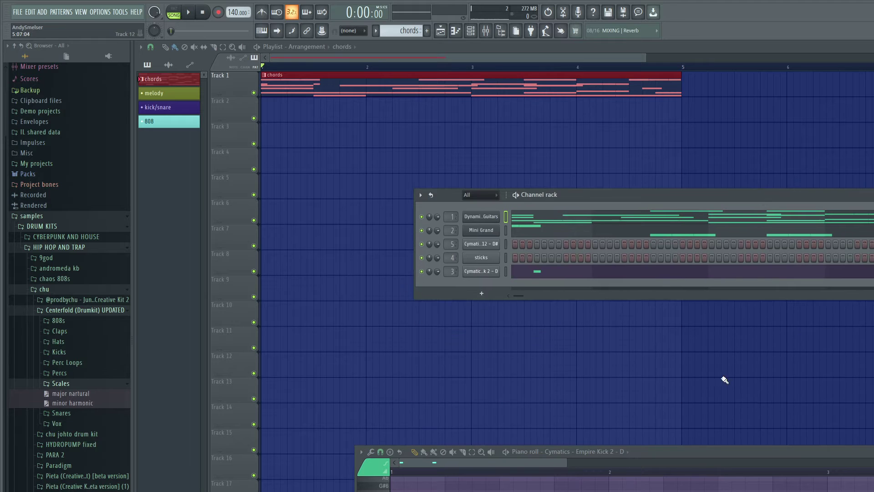
{"action": "left_click_drag", "start_coordinate": [687, 449], "coordinate": [708, 201]}
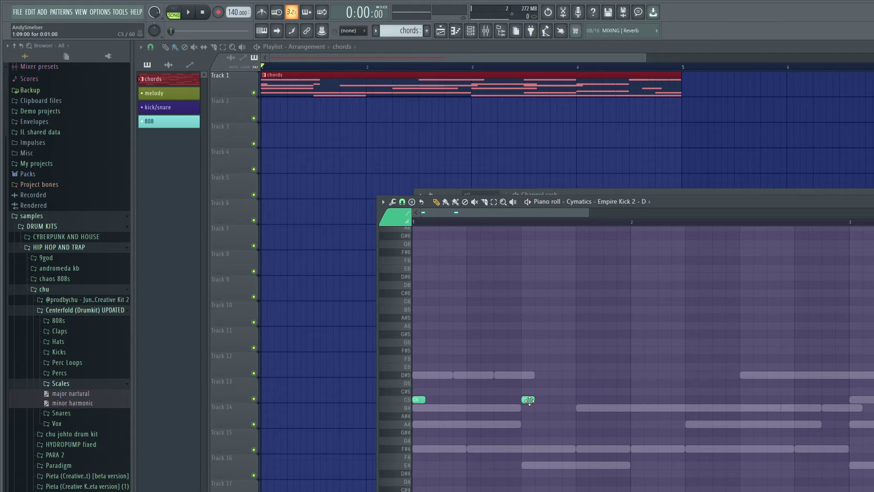
- Move the second kick note to step 13 of bar 1 and play the chords pattern in pattern mode
{"action": "left_click_drag", "start_coordinate": [529, 400], "coordinate": [584, 400]}
{"action": "scroll", "coordinate": [567, 227], "scroll_direction": "down", "scroll_amount": 2}
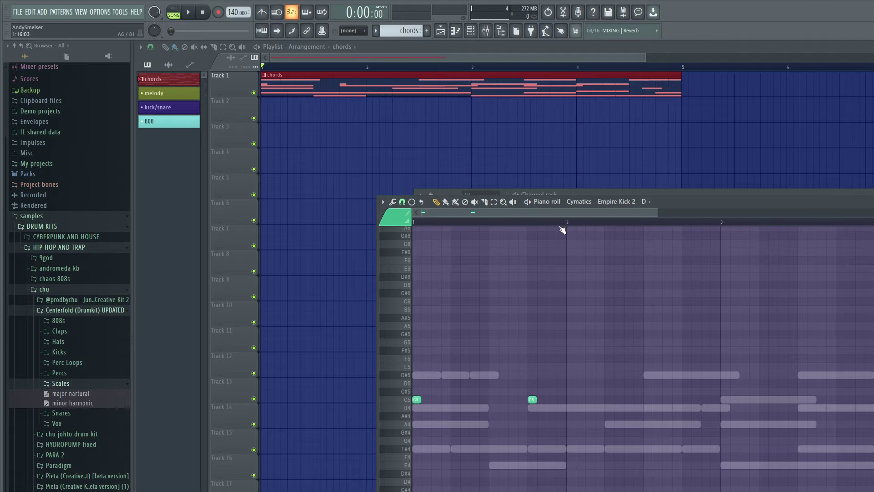
{"action": "key", "text": "l"}
{"action": "key", "text": "space"}
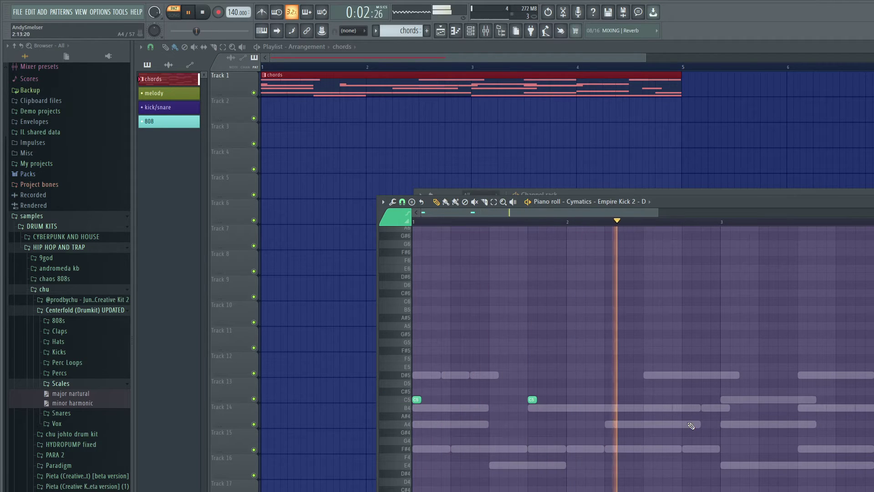
- Add C5 kick notes at step 5 of bar 2 and step 1 of bar 3, and play the pattern
{"action": "left_click", "coordinate": [609, 399]}
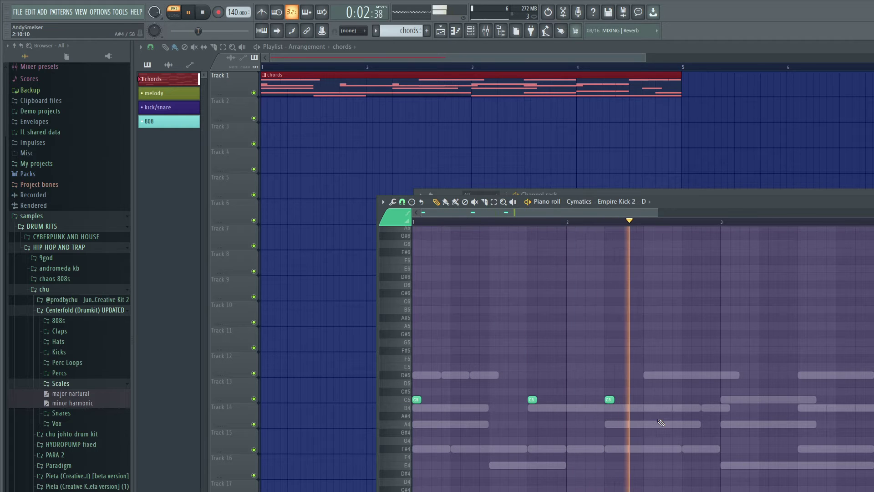
{"action": "key", "text": "space"}
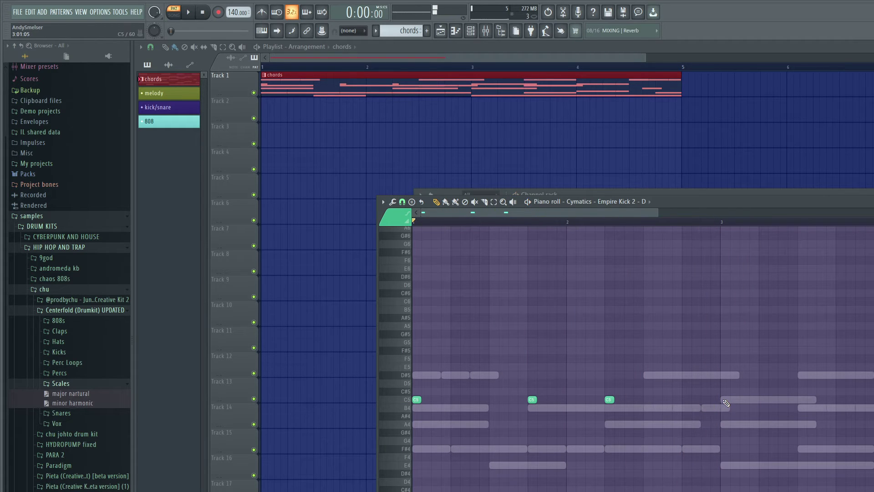
{"action": "left_click", "coordinate": [725, 399]}
{"action": "key", "text": "space"}
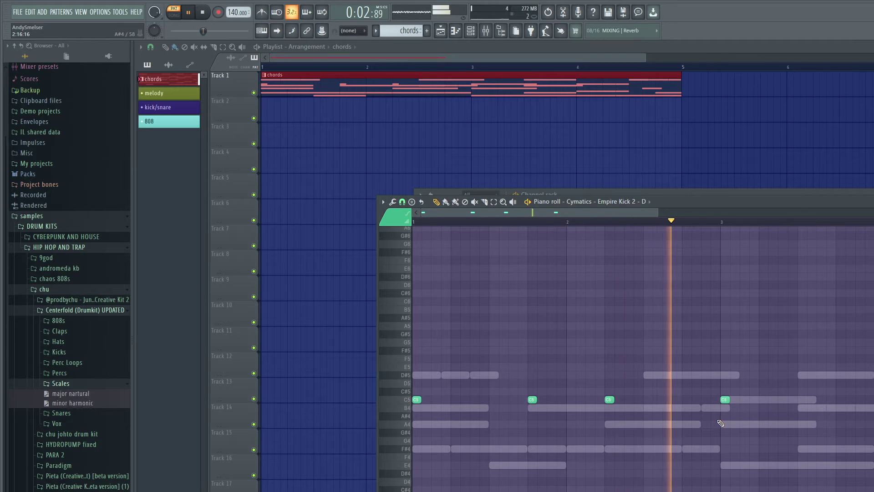
{"action": "key", "text": "space"}
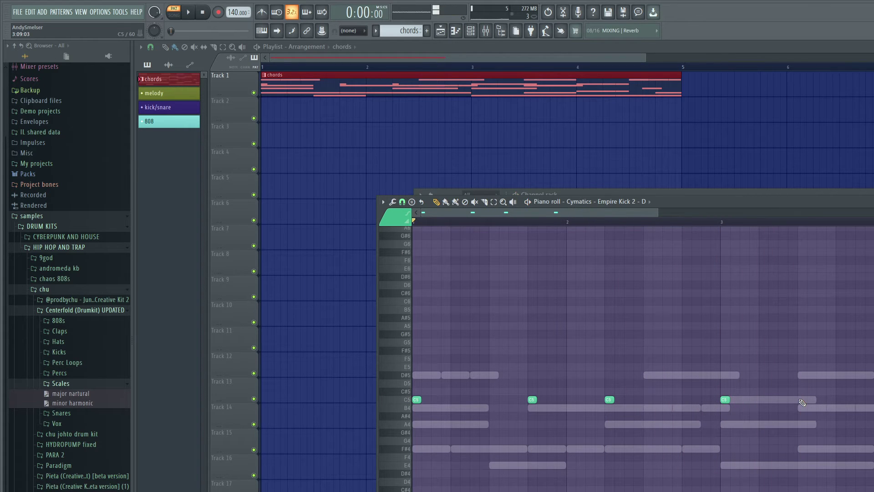
- Add C5 kick notes at steps 9, 12 and 15 of bar 3, and play the pattern
{"action": "left_click_drag", "start_coordinate": [630, 212], "coordinate": [718, 215]}
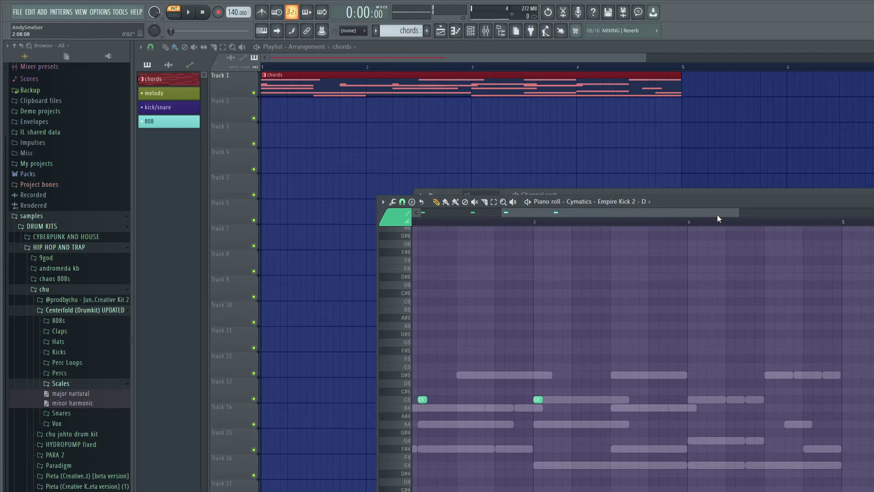
{"action": "left_click", "coordinate": [615, 400]}
{"action": "left_click", "coordinate": [642, 400]}
{"action": "scroll", "coordinate": [645, 223], "scroll_direction": "up", "scroll_amount": 2}
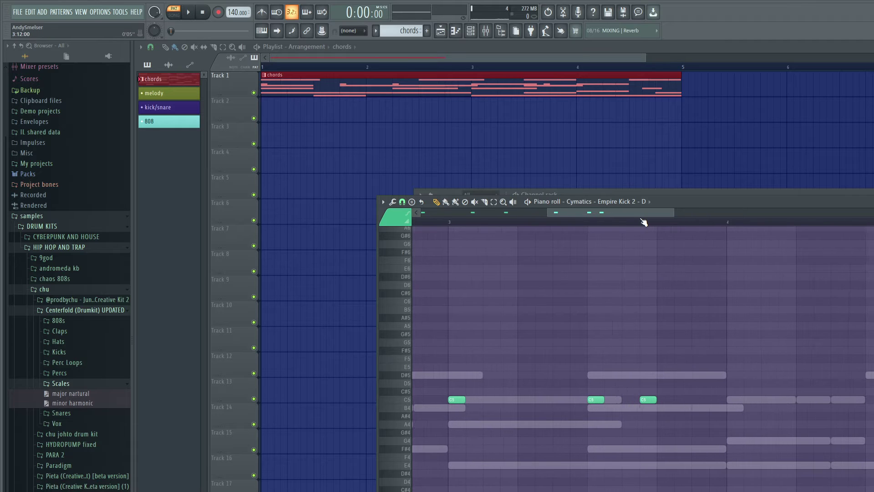
{"action": "left_click", "coordinate": [698, 399]}
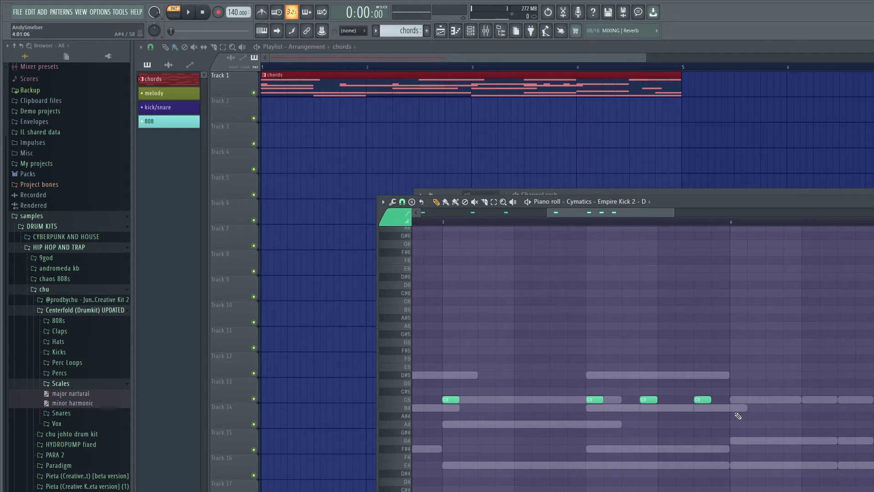
{"action": "key", "text": "space"}
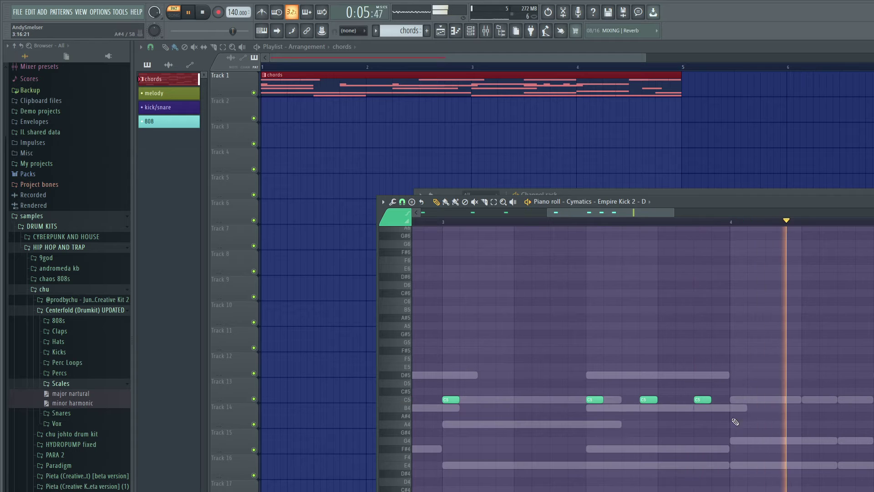
{"action": "key", "text": "space"}
- Add a C5 kick note at step 7 of bar 4 and play the pattern
{"action": "left_click_drag", "start_coordinate": [646, 209], "coordinate": [665, 221]}
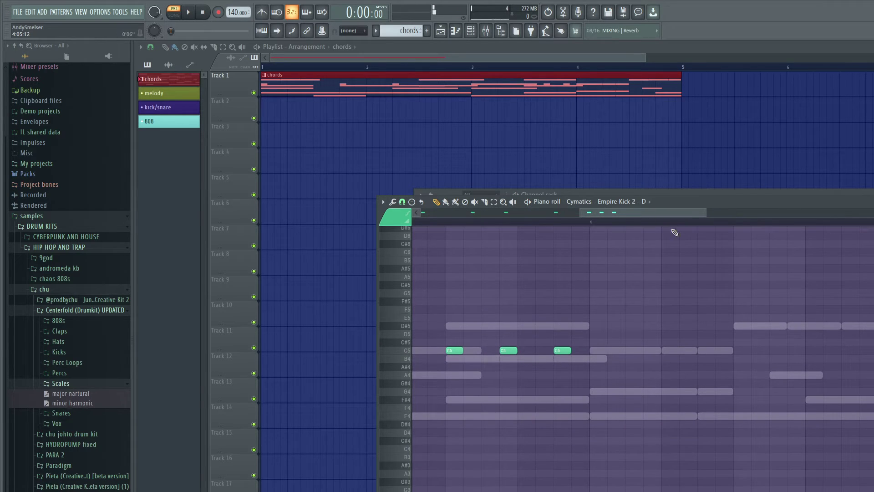
{"action": "scroll", "coordinate": [680, 238], "scroll_direction": "down", "scroll_amount": 3}
{"action": "key", "text": "space"}
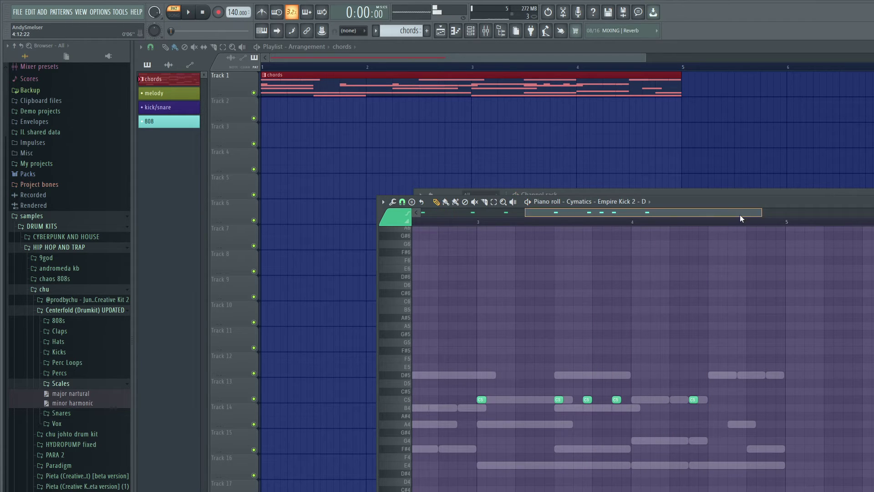
{"action": "key", "text": "space"}
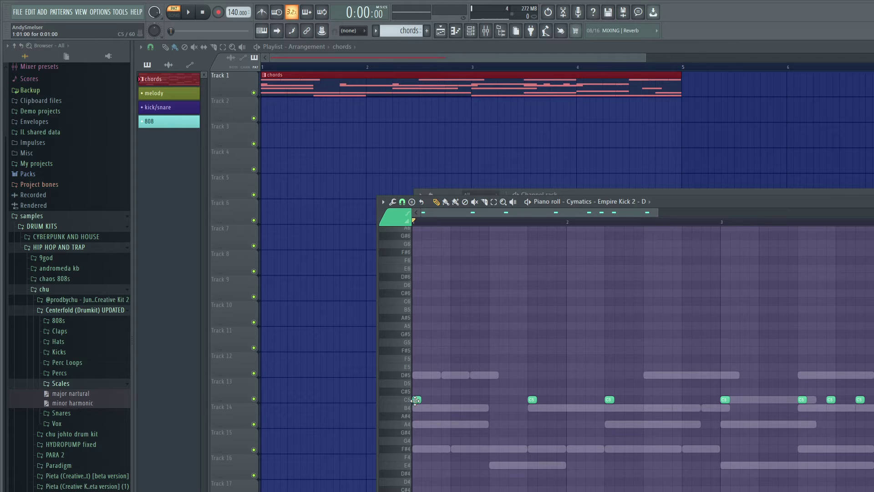
- Try a lower pitch for the first kick note and return it to C5
{"action": "left_click_drag", "start_coordinate": [415, 400], "coordinate": [419, 455]}
{"action": "left_click_drag", "start_coordinate": [420, 455], "coordinate": [415, 399]}
- Move the kick's piano roll up over the playlist, and replace it with the sticks channel's piano roll
{"action": "left_click_drag", "start_coordinate": [713, 200], "coordinate": [682, 159]}
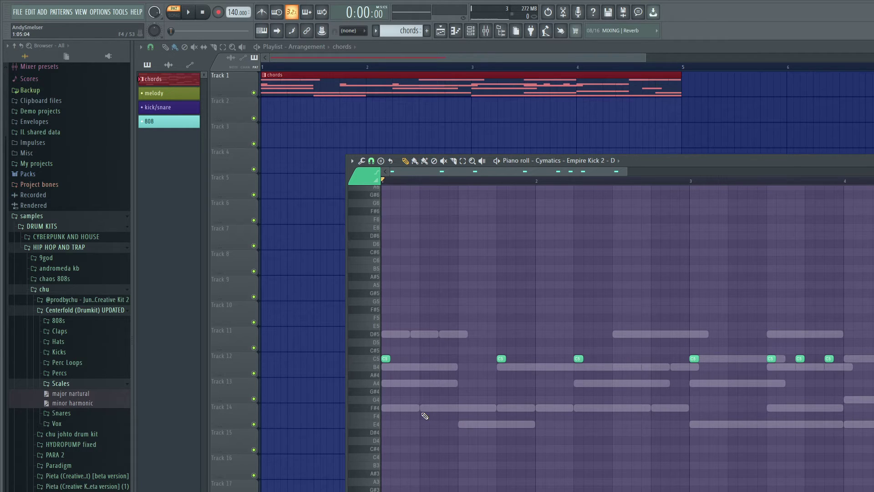
{"action": "left_click_drag", "start_coordinate": [493, 170], "coordinate": [428, 213]}
{"action": "key", "text": "Escape"}
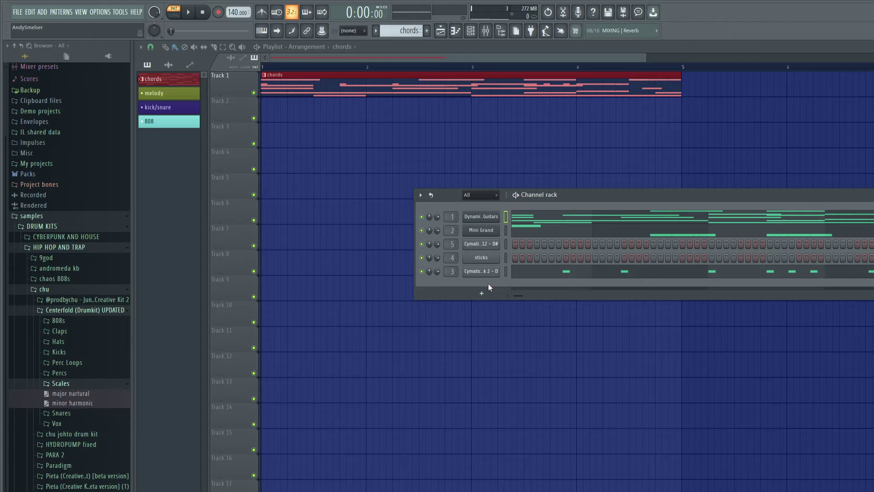
{"action": "right_click", "coordinate": [485, 260]}
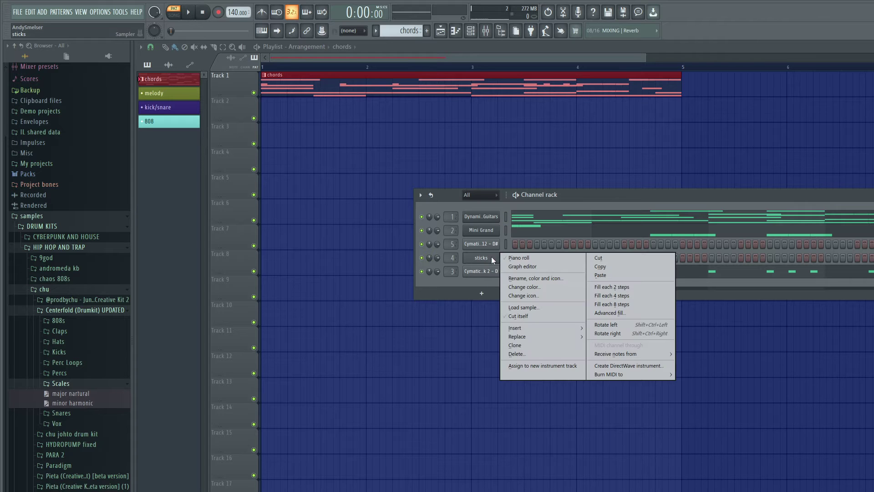
{"action": "left_click", "coordinate": [522, 255]}
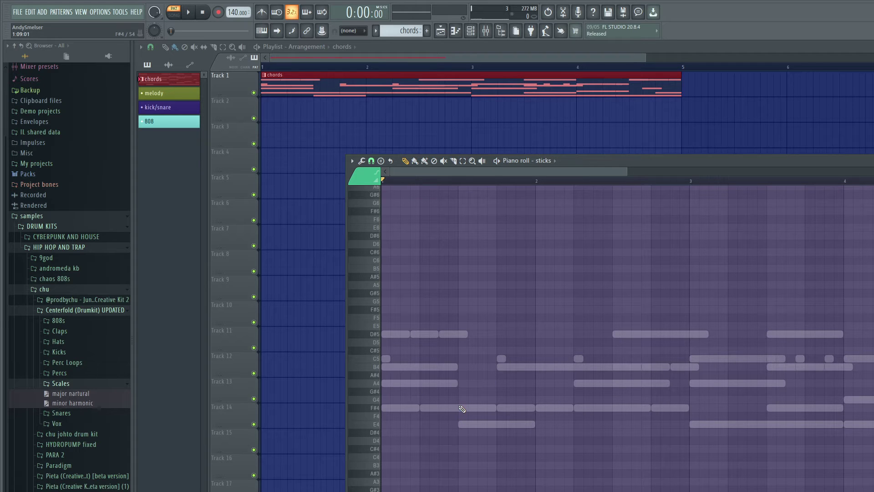
- Place one-step C5 sticks notes at step 9 of bar 1 and step 9 of bar 2, checking them in playback
{"action": "left_click", "coordinate": [461, 359]}
{"action": "key", "text": "space"}
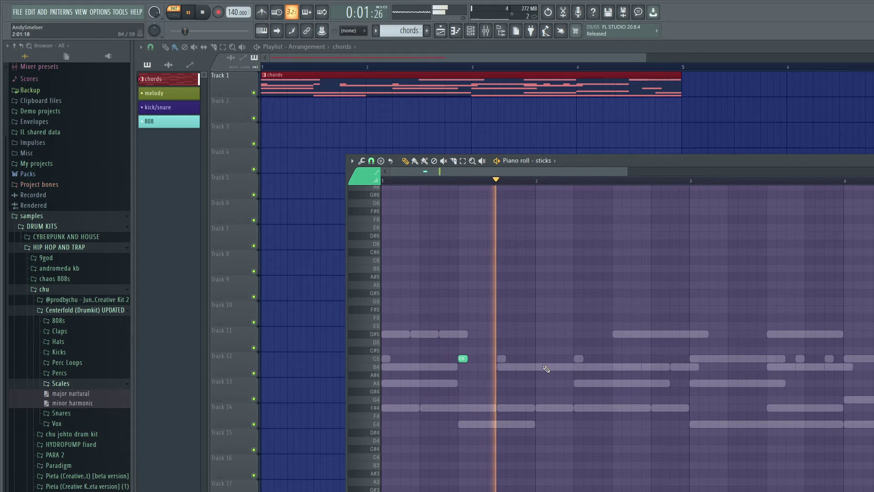
{"action": "left_click", "coordinate": [616, 360]}
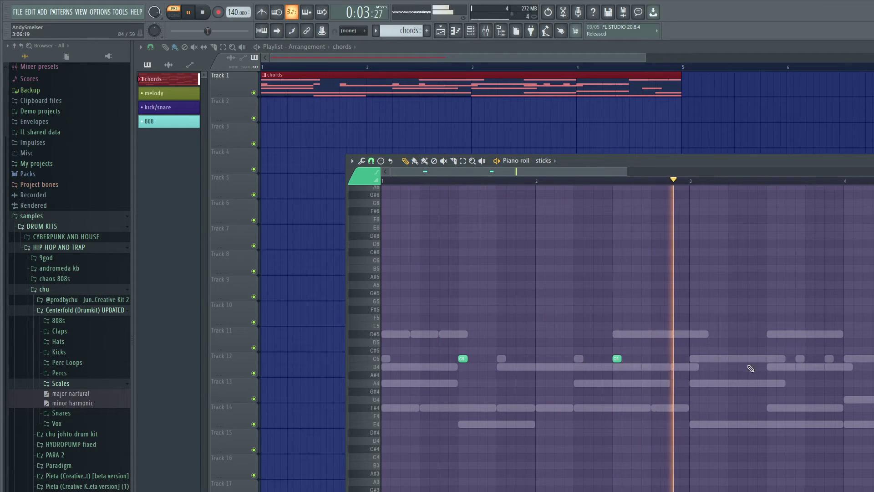
{"action": "key", "text": "space"}
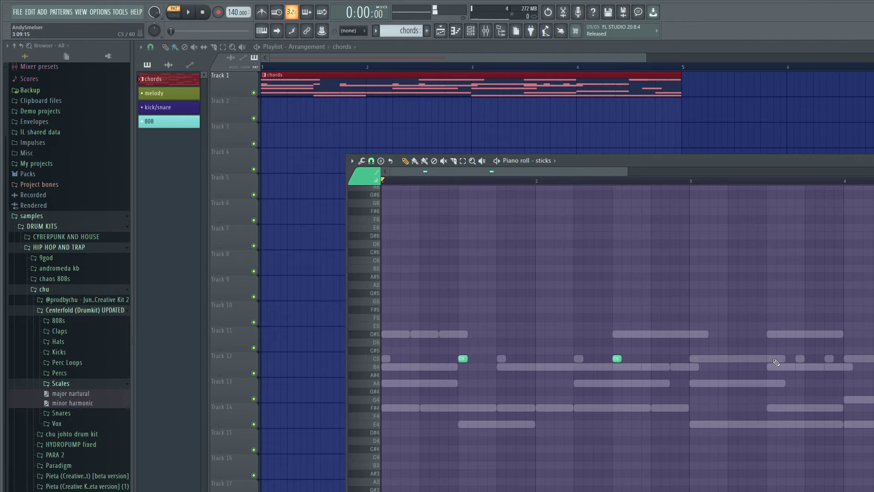
- Try a C5 sticks note at step 5 of bar 3 in playback, and delete it
{"action": "left_click", "coordinate": [732, 360]}
{"action": "mouse_move", "coordinate": [563, 171]}
{"action": "left_mouse_down"}
{"action": "mouse_move", "coordinate": [605, 173]}
{"action": "mouse_move", "coordinate": [565, 181]}
{"action": "left_mouse_up"}
{"action": "key", "text": "space"}
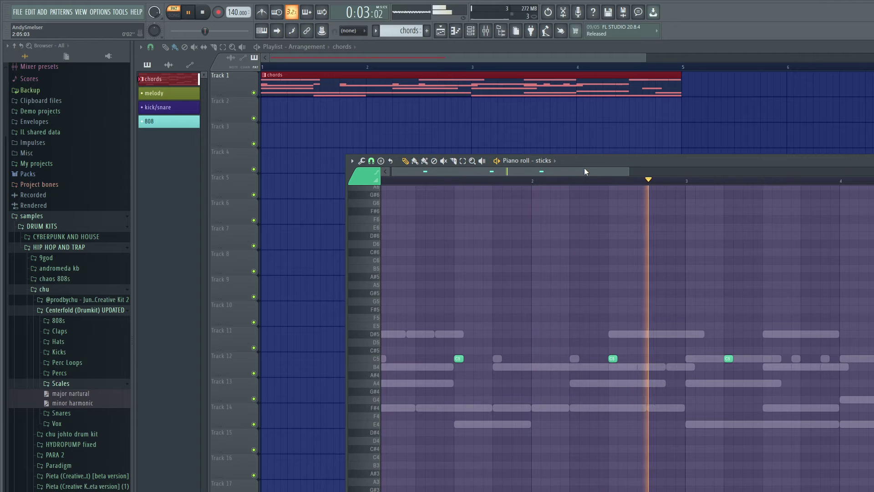
{"action": "left_click_drag", "start_coordinate": [586, 172], "coordinate": [616, 226]}
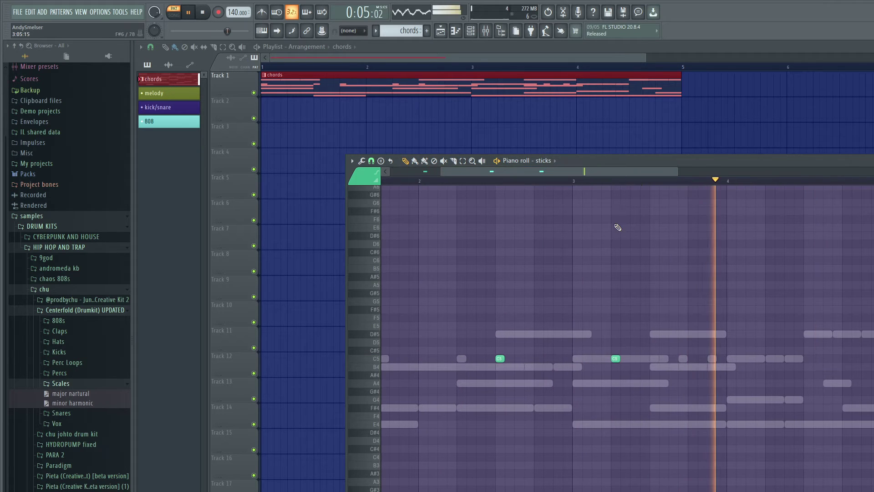
{"action": "key", "text": "space"}
{"action": "right_click", "coordinate": [615, 359]}
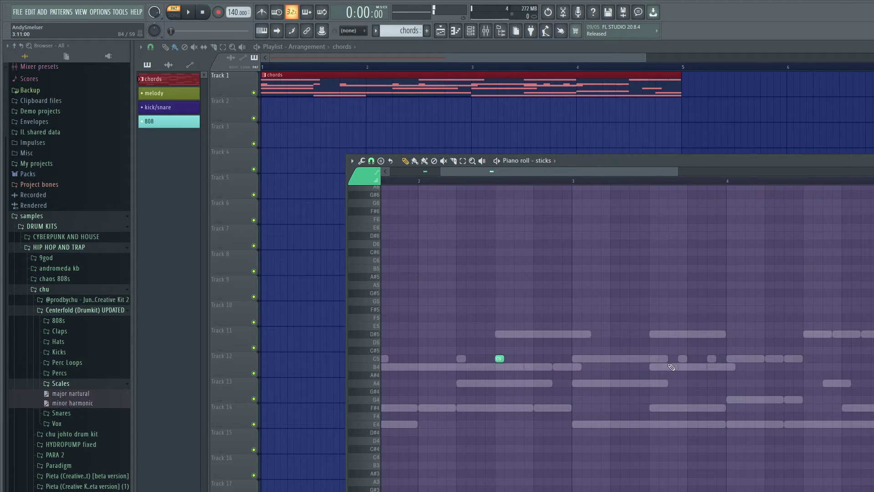
- Try a C5 sticks note at steps 8, 7 and 6 of bar 3, playing from step 5 of bar 2
{"action": "left_click", "coordinate": [646, 359]}
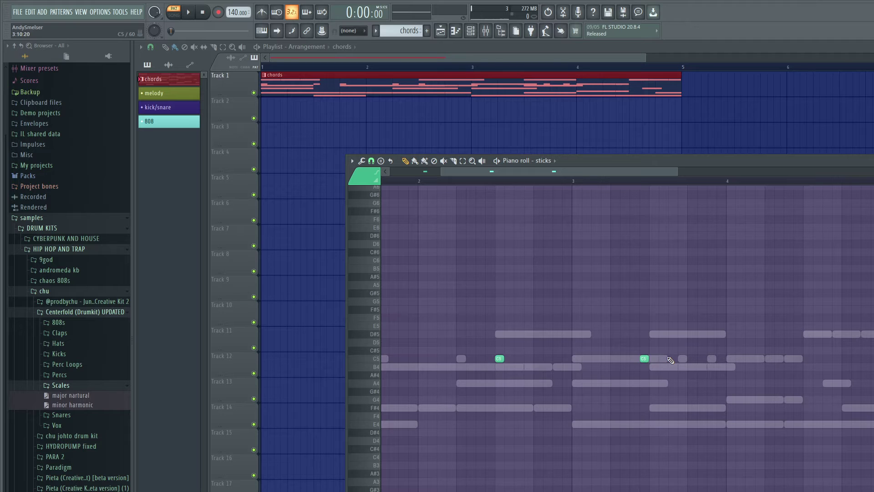
{"action": "left_click_drag", "start_coordinate": [644, 359], "coordinate": [634, 359]}
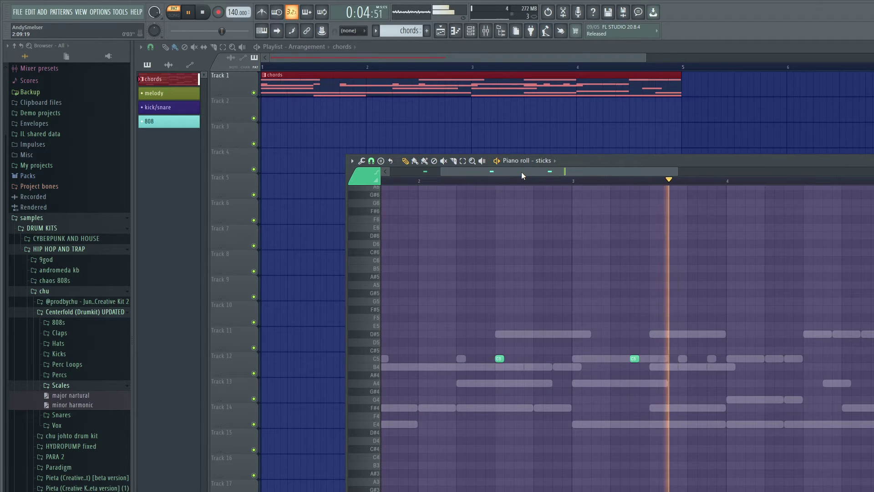
{"action": "key", "text": "space"}
{"action": "left_click", "coordinate": [634, 358]}
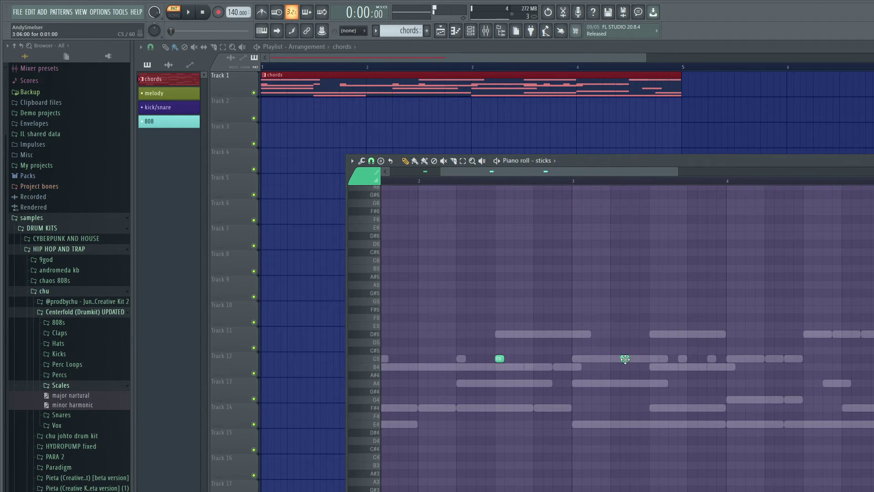
{"action": "left_click", "coordinate": [459, 182]}
{"action": "key", "text": "space"}
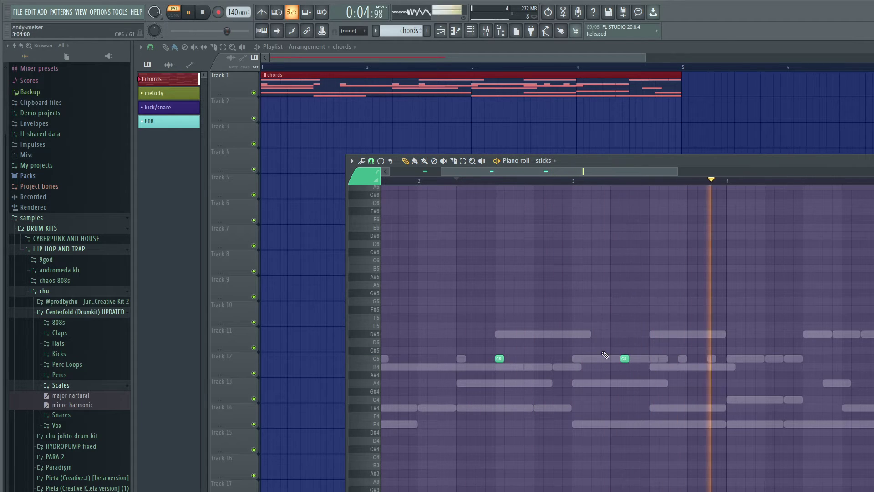
- Try the bar 3 sticks note at step 5 in playback, and delete it
{"action": "key", "text": "space"}
{"action": "left_click_drag", "start_coordinate": [624, 358], "coordinate": [616, 361]}
{"action": "key", "text": "space"}
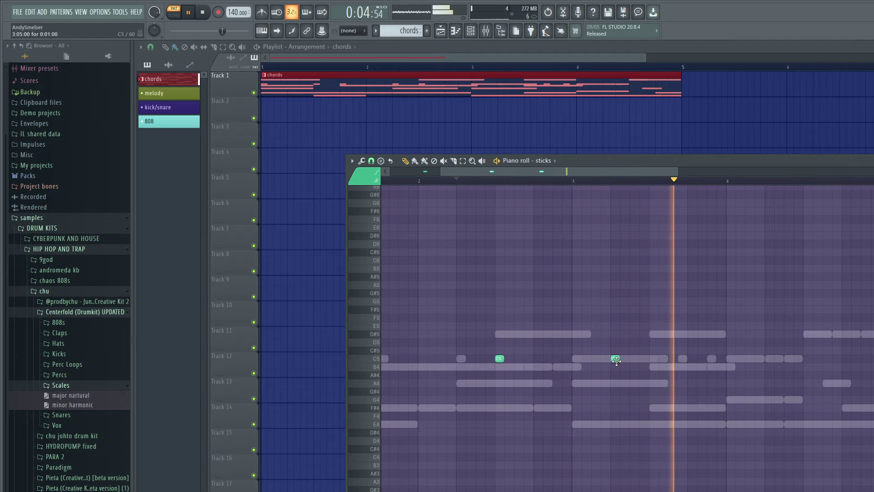
{"action": "key", "text": "space"}
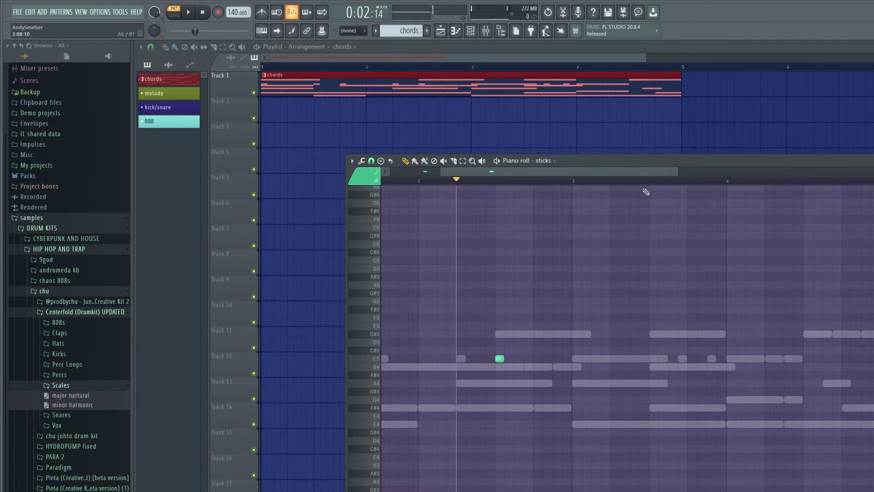
- Add a C5 sticks note at step 4 of bar 4 and play the pattern from bar 2
{"action": "left_click_drag", "start_coordinate": [647, 173], "coordinate": [662, 170]}
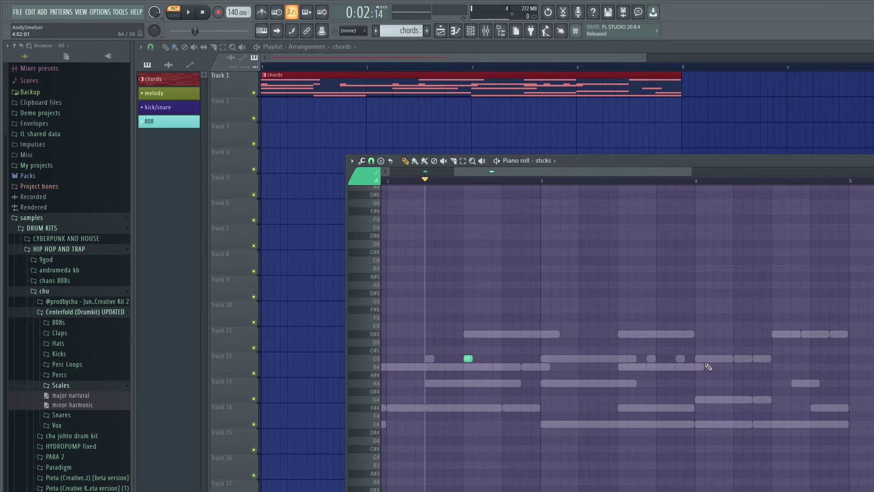
{"action": "key", "text": "space"}
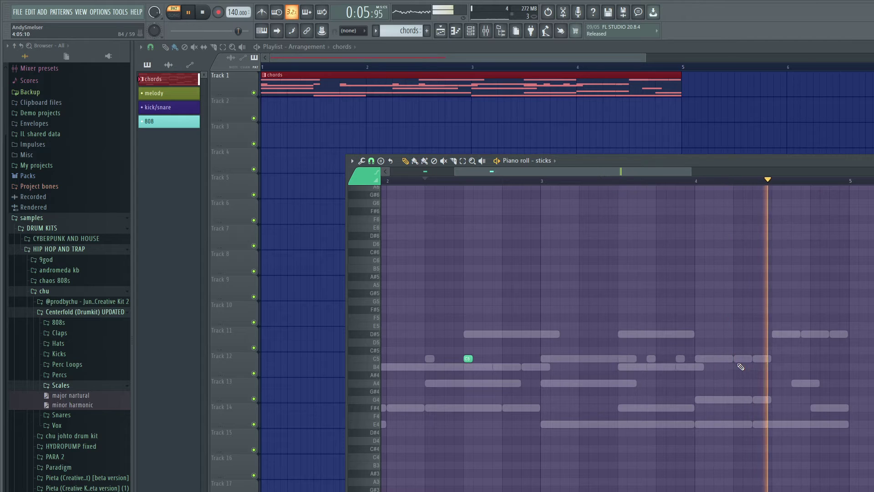
{"action": "key", "text": "space"}
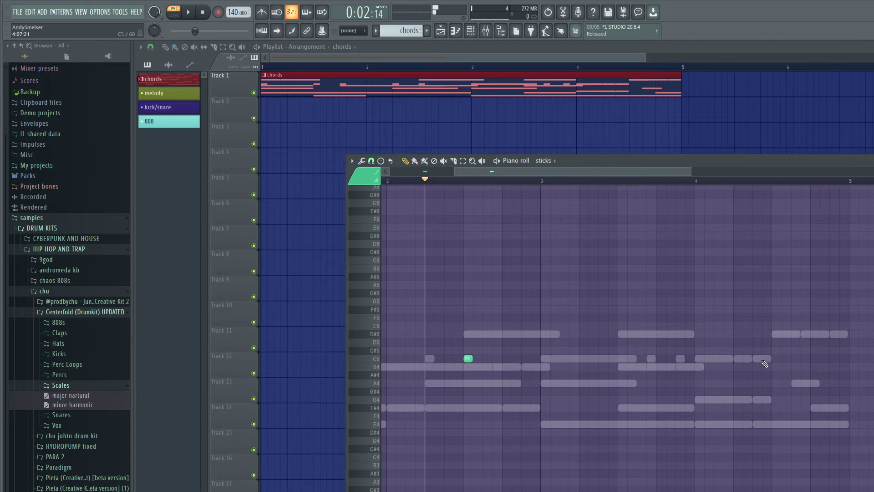
{"action": "left_click", "coordinate": [728, 361]}
{"action": "key", "text": "space"}
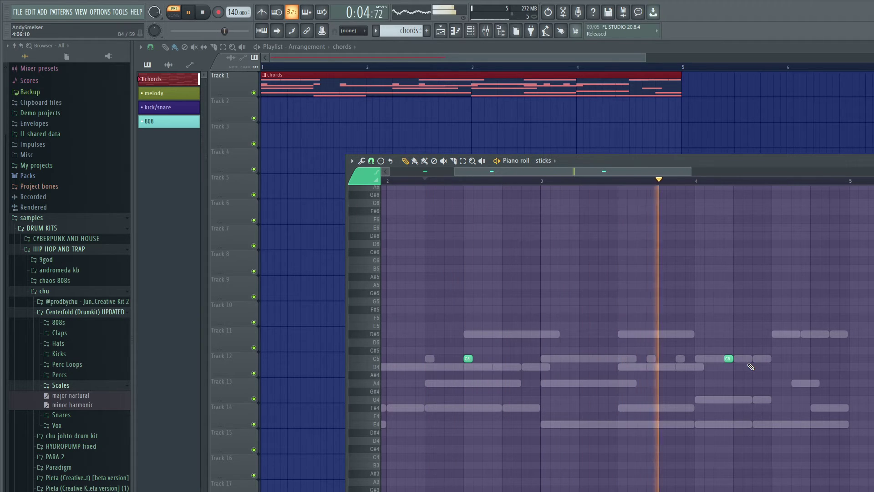
{"action": "key", "text": "space"}
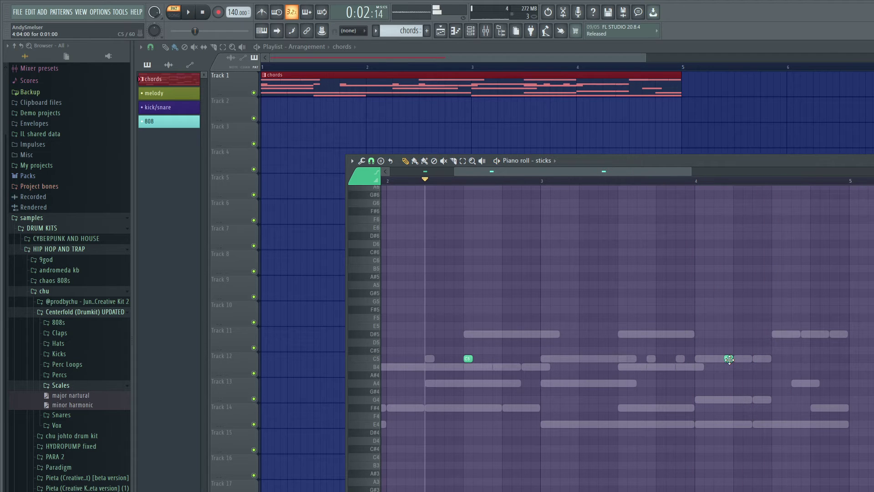
- Shift the bar 4 sticks note earlier, one step at a time, to step 1 while playing the pattern
{"action": "left_click_drag", "start_coordinate": [728, 360], "coordinate": [717, 359]}
{"action": "key", "text": "space"}
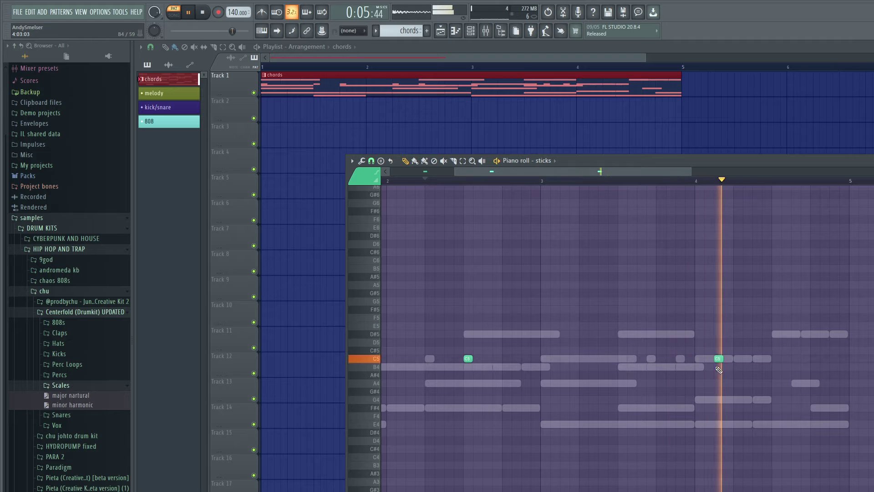
{"action": "left_click_drag", "start_coordinate": [719, 360], "coordinate": [707, 360]}
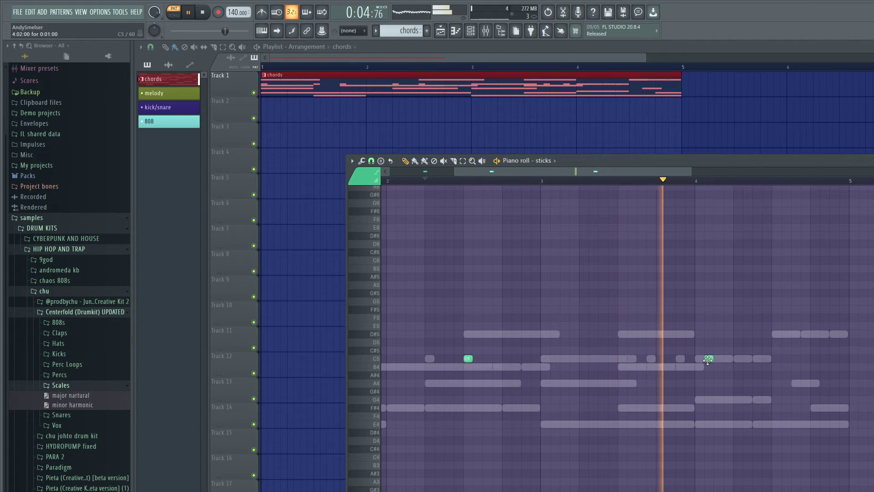
{"action": "left_click_drag", "start_coordinate": [708, 359], "coordinate": [699, 360]}
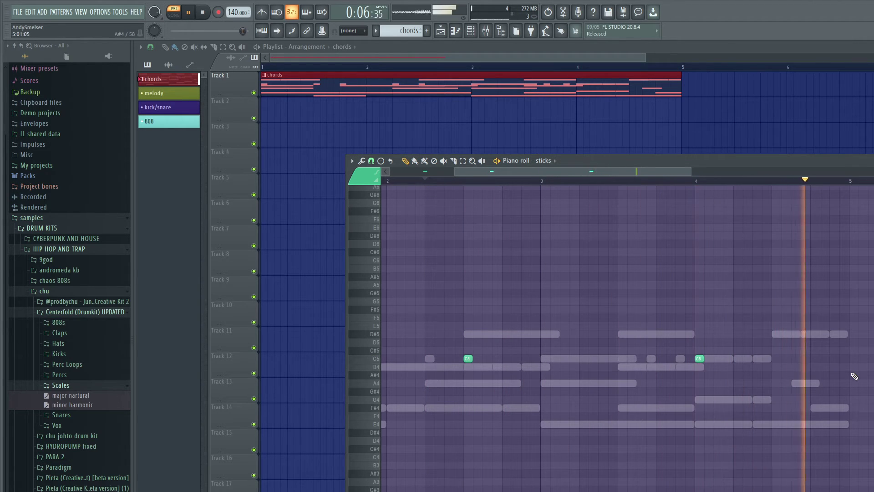
- Review the sticks rhythm through the end of the pattern, stop playback, and close its piano roll
{"action": "left_click_drag", "start_coordinate": [643, 171], "coordinate": [666, 184]}
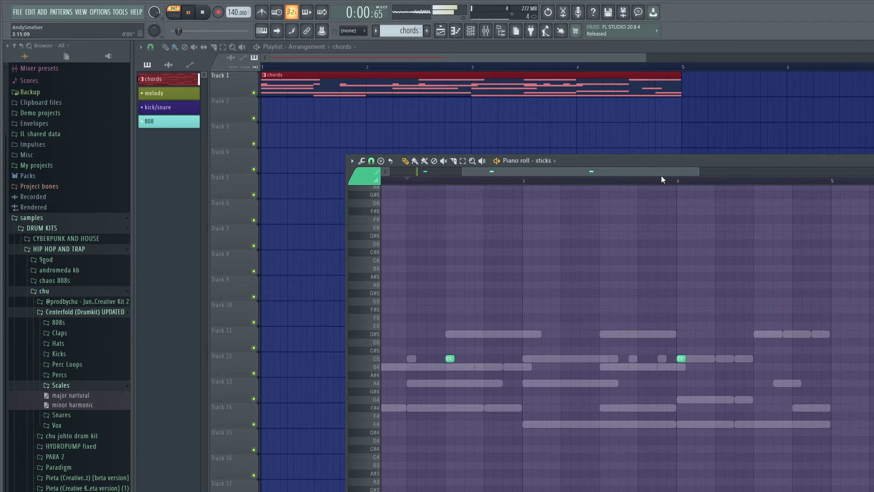
{"action": "left_click_drag", "start_coordinate": [661, 172], "coordinate": [589, 176]}
{"action": "key", "text": "space"}
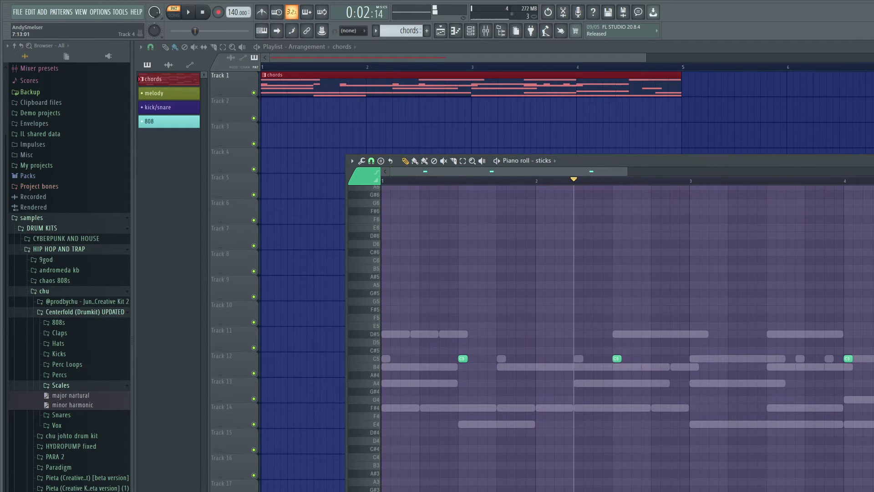
{"action": "key", "text": "Escape"}
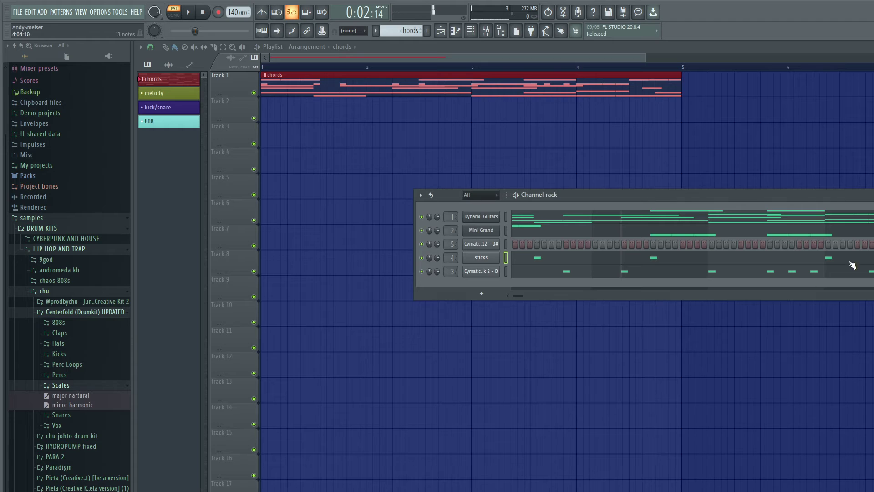
- Shape the Oracle 808 channel's volume envelope with zero decay, sustain and release and a longer hold, and close its settings and the mixer
{"action": "left_click", "coordinate": [493, 245]}
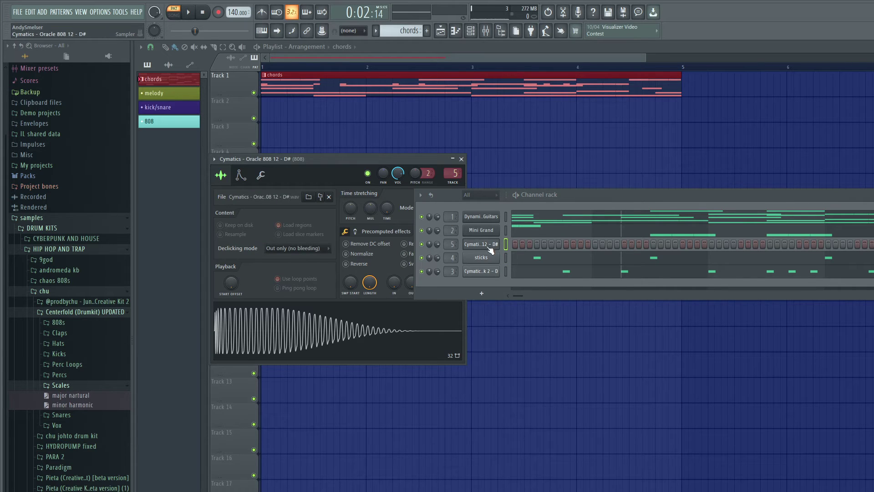
{"action": "left_click", "coordinate": [242, 177]}
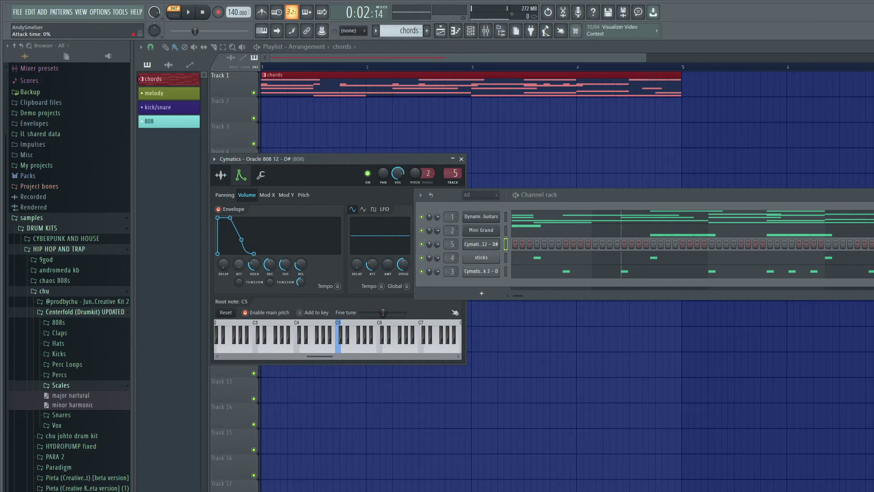
{"action": "left_click_drag", "start_coordinate": [241, 240], "coordinate": [230, 254]}
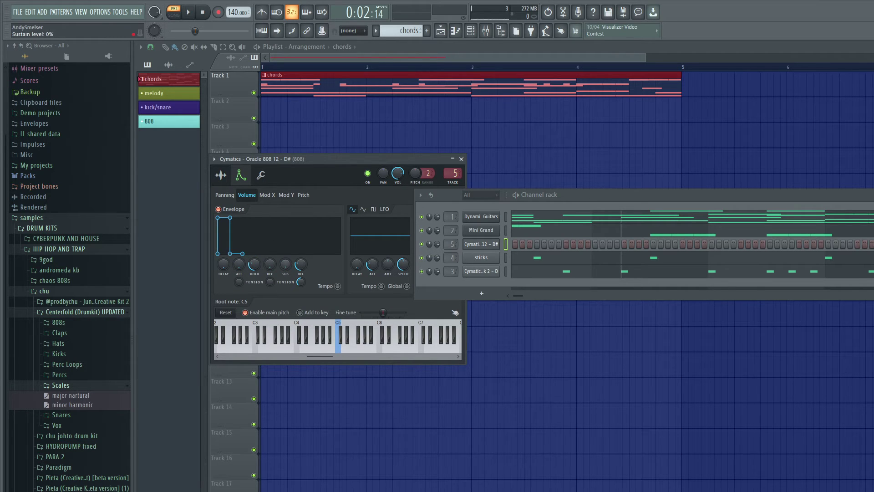
{"action": "left_click_drag", "start_coordinate": [301, 264], "coordinate": [254, 255]}
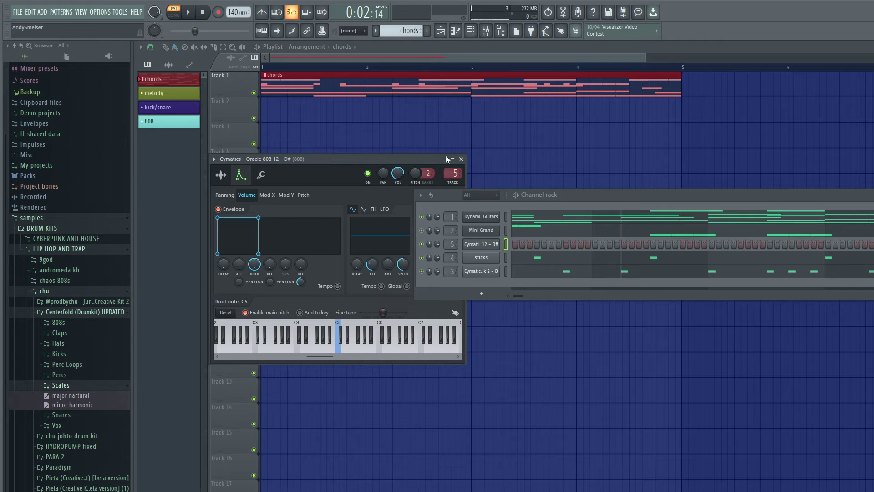
{"action": "left_click", "coordinate": [462, 159]}
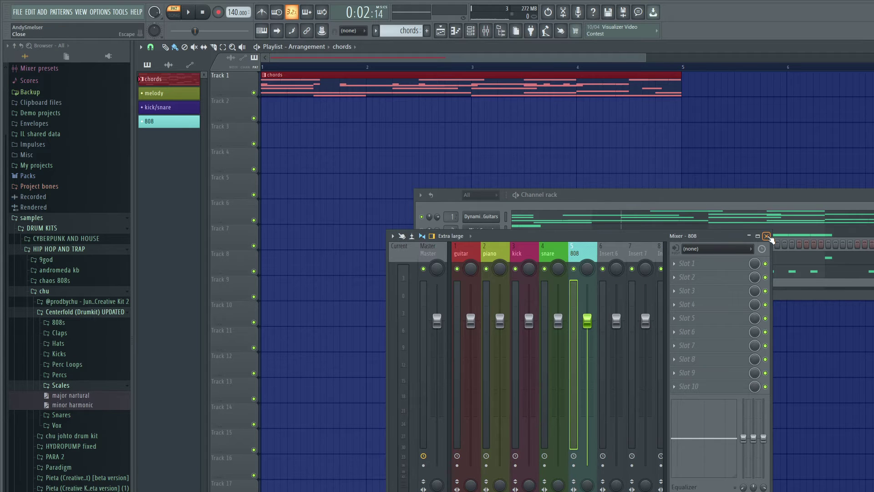
{"action": "left_click", "coordinate": [766, 236]}
- Open the Oracle 808's piano roll, draw a four-step F#4 note at the start of bar 1, and play it
{"action": "right_click", "coordinate": [497, 241]}
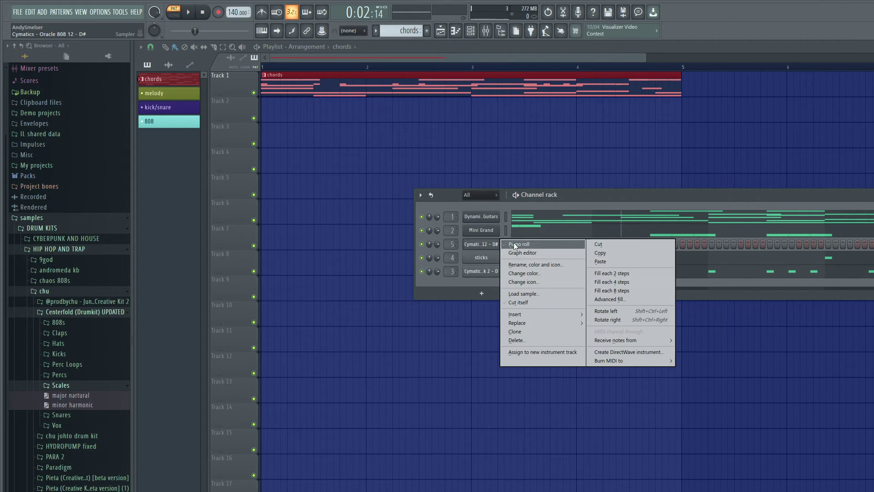
{"action": "left_click", "coordinate": [524, 245]}
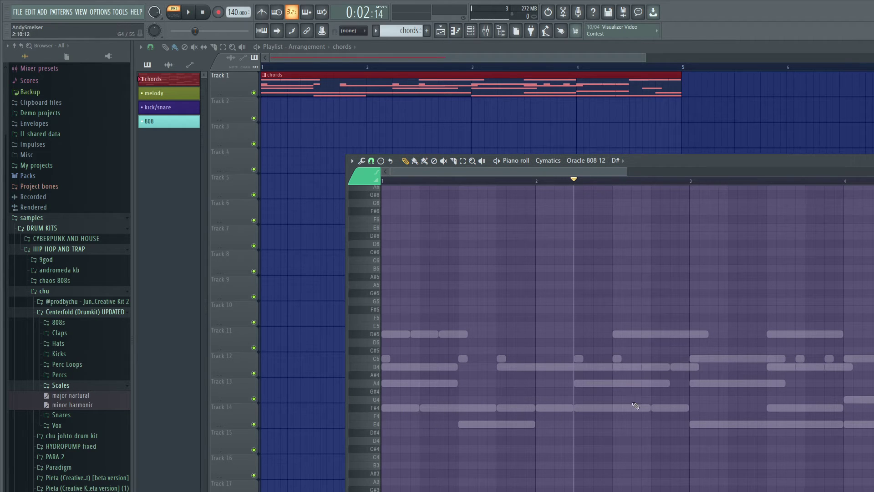
{"action": "left_click_drag", "start_coordinate": [600, 173], "coordinate": [504, 173]}
{"action": "left_click_drag", "start_coordinate": [641, 159], "coordinate": [618, 166]}
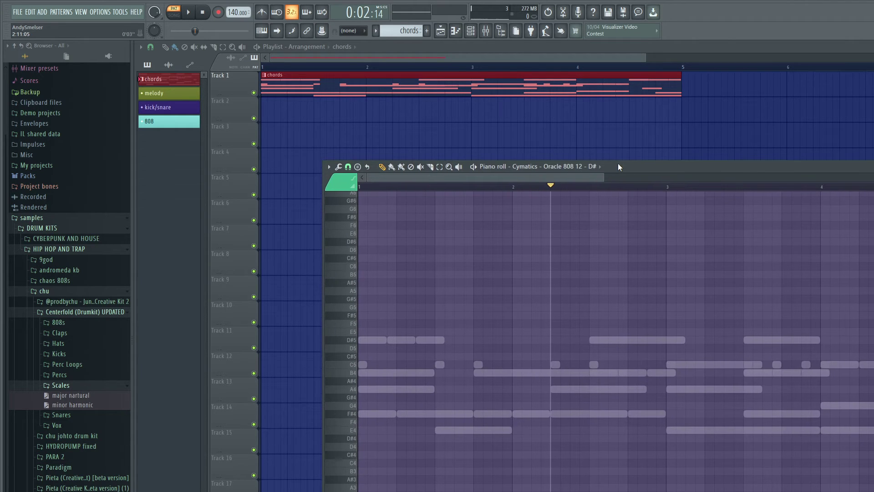
{"action": "left_click", "coordinate": [363, 413]}
{"action": "left_click", "coordinate": [363, 414]}
{"action": "left_click_drag", "start_coordinate": [365, 413], "coordinate": [395, 421]}
{"action": "key", "text": "space"}
{"action": "key", "text": "space"}
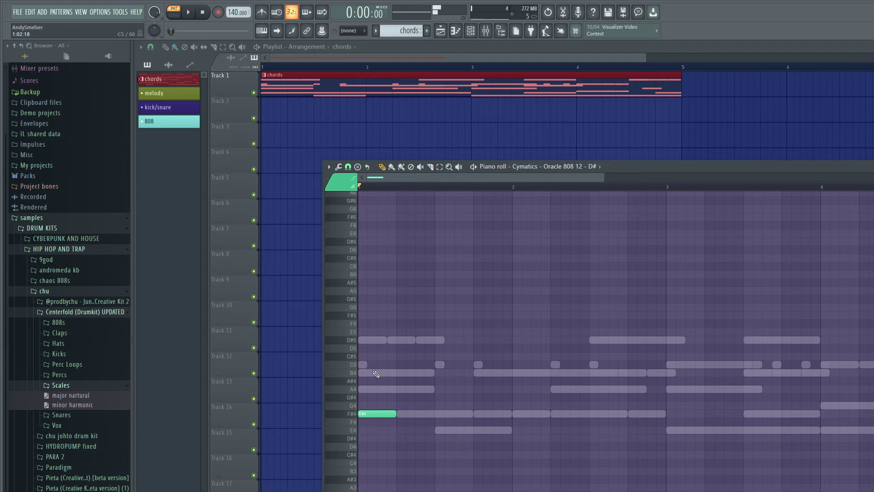
- Try the opening 808 note an octave higher at F#5, shortened to two steps, and move it back to F#4
{"action": "key", "text": "ctrl+a"}
{"action": "key", "text": "ctrl+Up"}
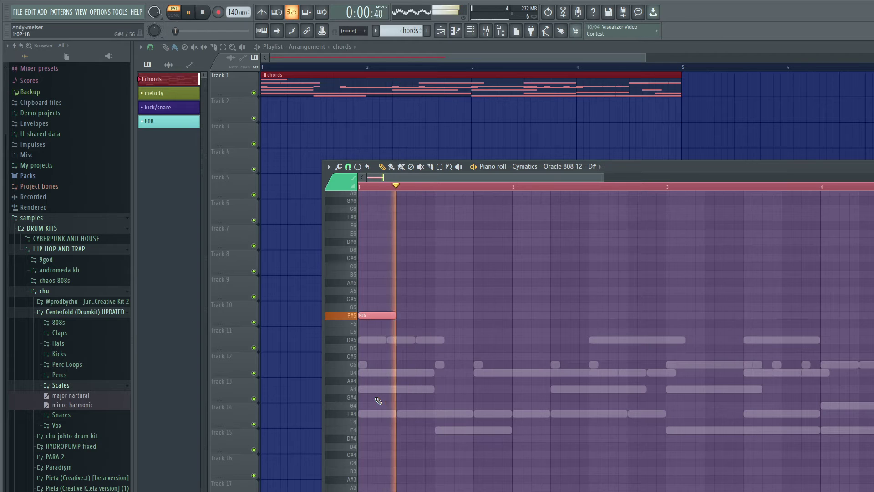
{"action": "left_click_drag", "start_coordinate": [395, 315], "coordinate": [379, 329]}
{"action": "key", "text": "space"}
{"action": "key", "text": "space"}
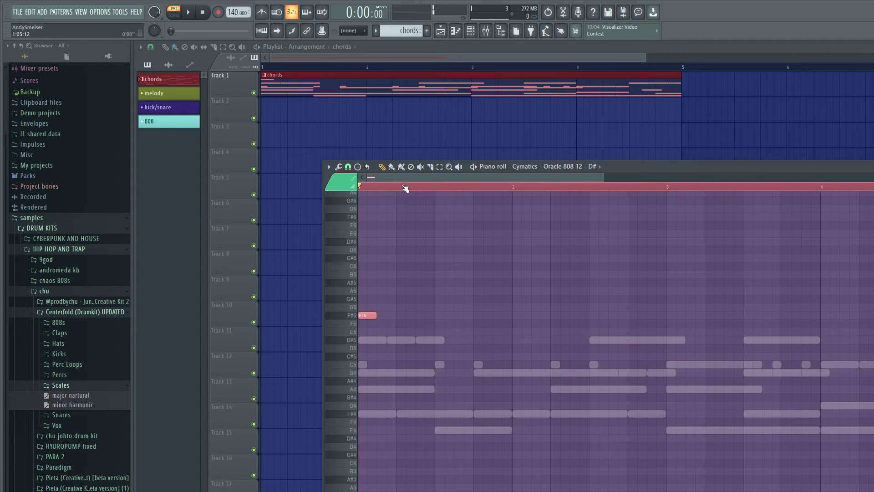
{"action": "scroll", "coordinate": [405, 188], "scroll_direction": "up", "scroll_amount": 3}
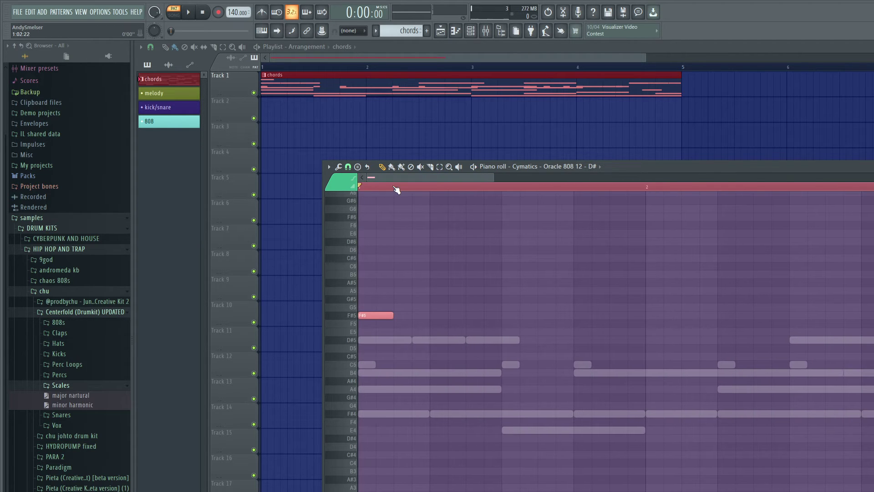
{"action": "left_click", "coordinate": [397, 189]}
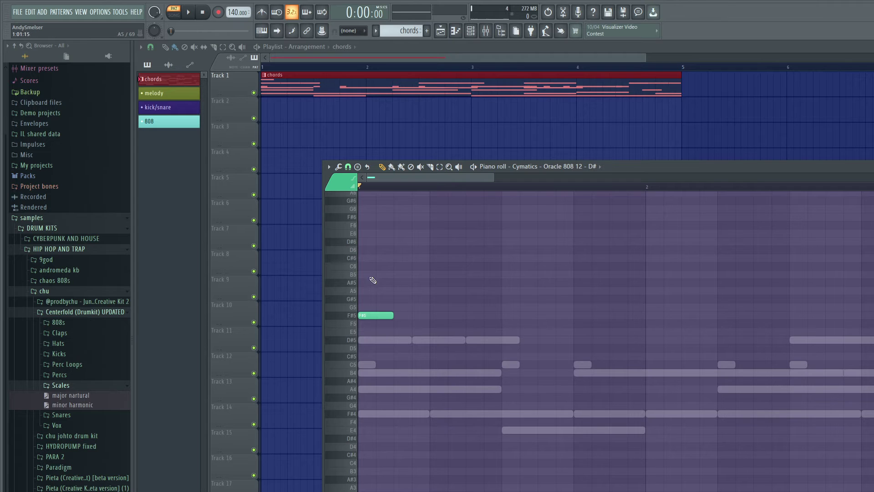
{"action": "left_click_drag", "start_coordinate": [376, 315], "coordinate": [375, 413]}
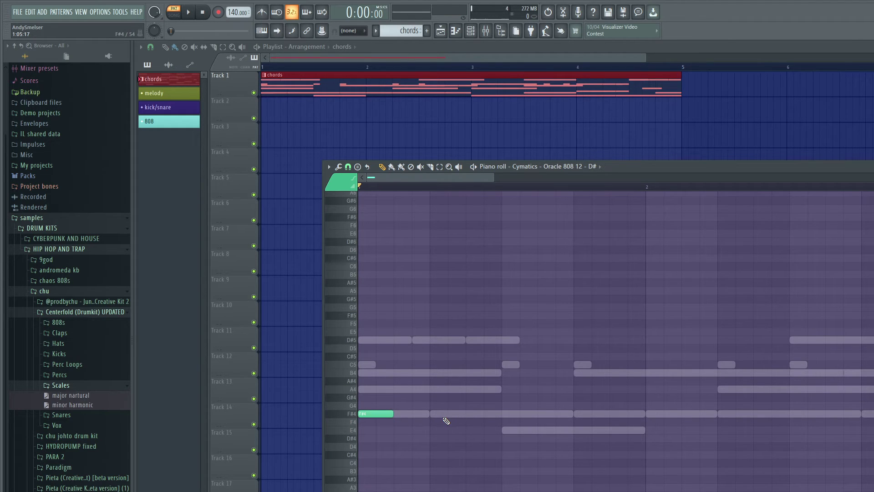
- Add F#4 808 notes at steps 9 and 13 of bar 1, making all three notes in the bar four steps long
{"action": "left_click", "coordinate": [505, 415]}
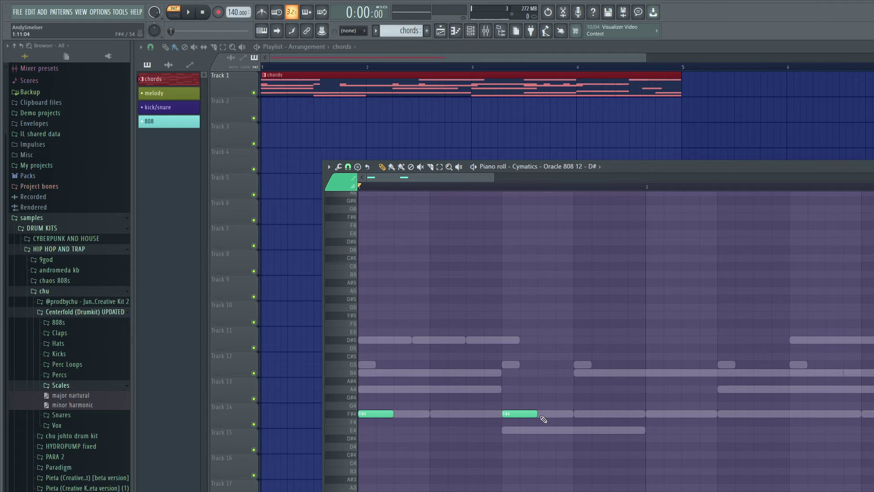
{"action": "left_click_drag", "start_coordinate": [390, 414], "coordinate": [431, 416]}
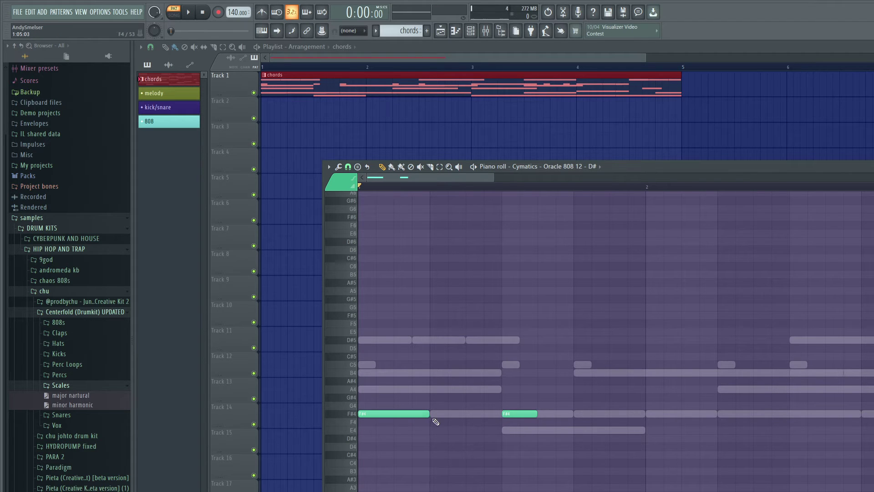
{"action": "left_click_drag", "start_coordinate": [535, 415], "coordinate": [573, 416]}
{"action": "left_click", "coordinate": [577, 415]}
- Add four-step F#4 808 notes at steps 5 and 9 of bar 2
{"action": "left_click_drag", "start_coordinate": [453, 178], "coordinate": [488, 177]}
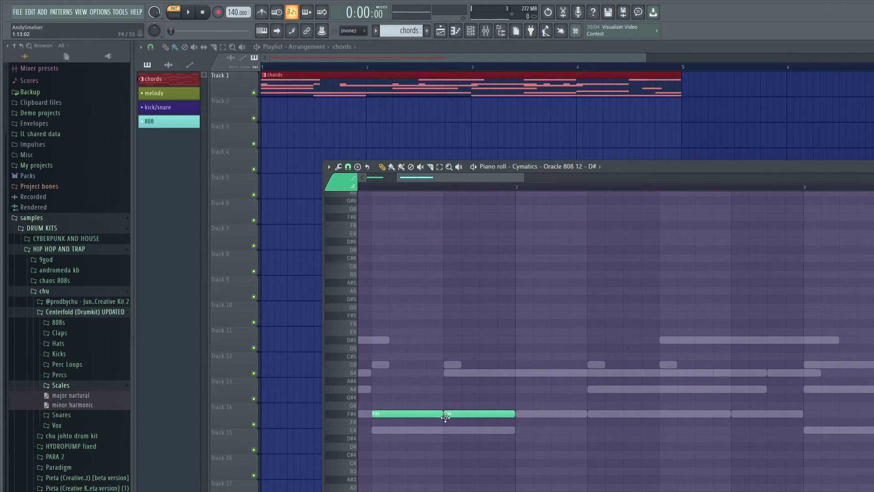
{"action": "left_click", "coordinate": [590, 415]}
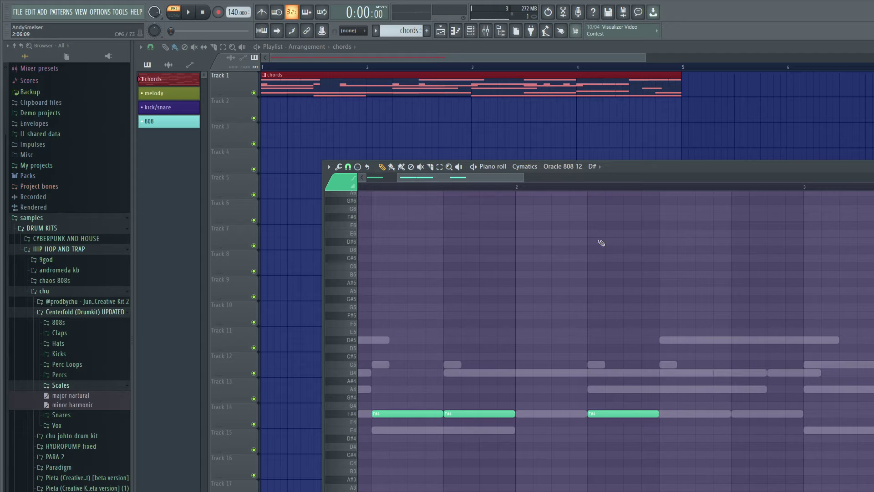
{"action": "left_click_drag", "start_coordinate": [505, 177], "coordinate": [543, 187]}
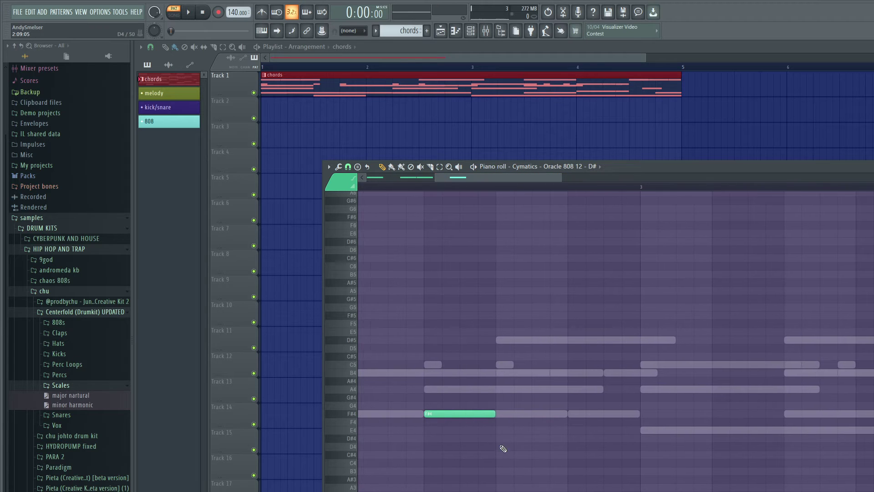
{"action": "left_click", "coordinate": [499, 416]}
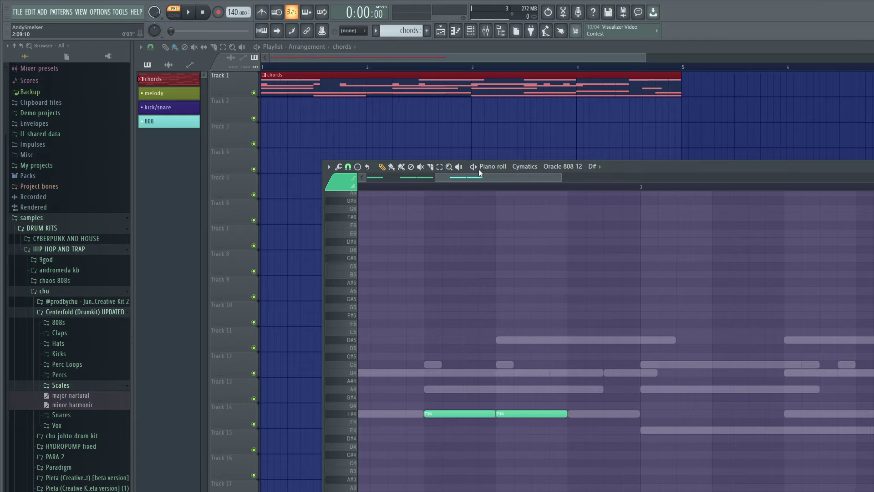
- Place the playhead just before bar 3 and add a four-step E4 808 note at the start of bar 3
{"action": "left_click_drag", "start_coordinate": [505, 179], "coordinate": [532, 182]}
{"action": "left_click", "coordinate": [521, 187]}
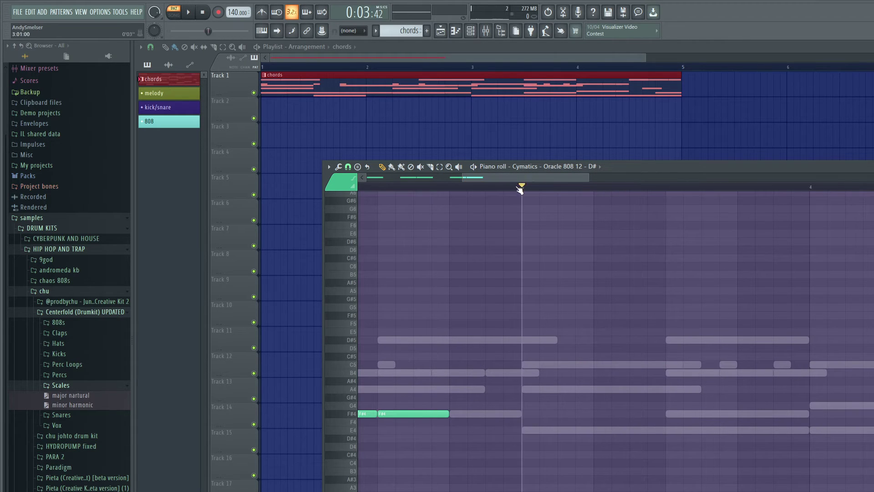
{"action": "left_click", "coordinate": [514, 188]}
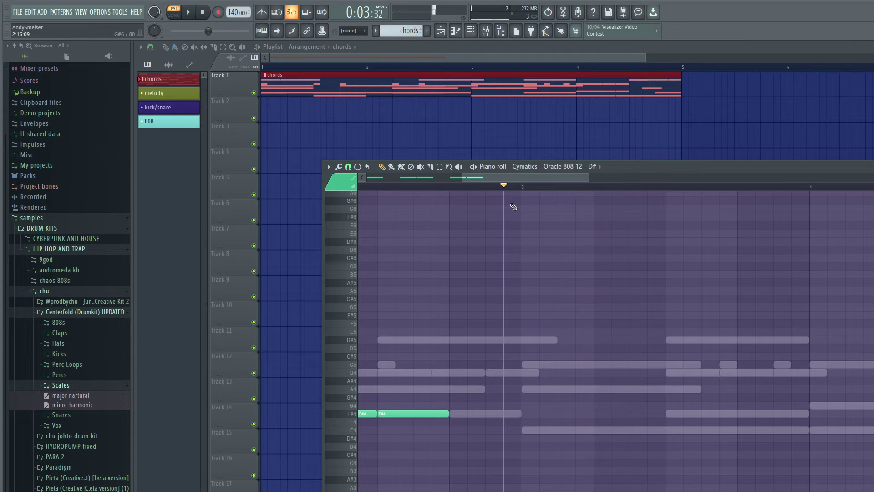
{"action": "left_click", "coordinate": [524, 431]}
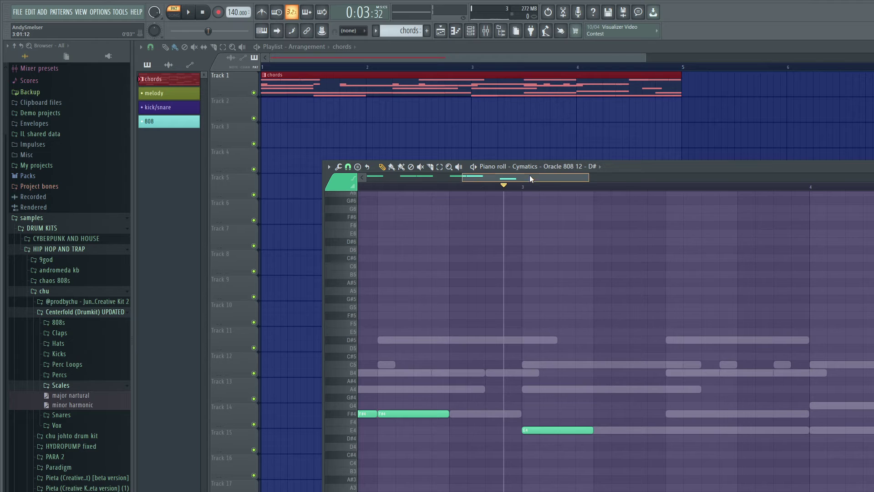
- Add F#4 808 notes at steps 9 and 12 of bar 3, with the first three steps long and the second four
{"action": "left_click_drag", "start_coordinate": [531, 178], "coordinate": [558, 178]}
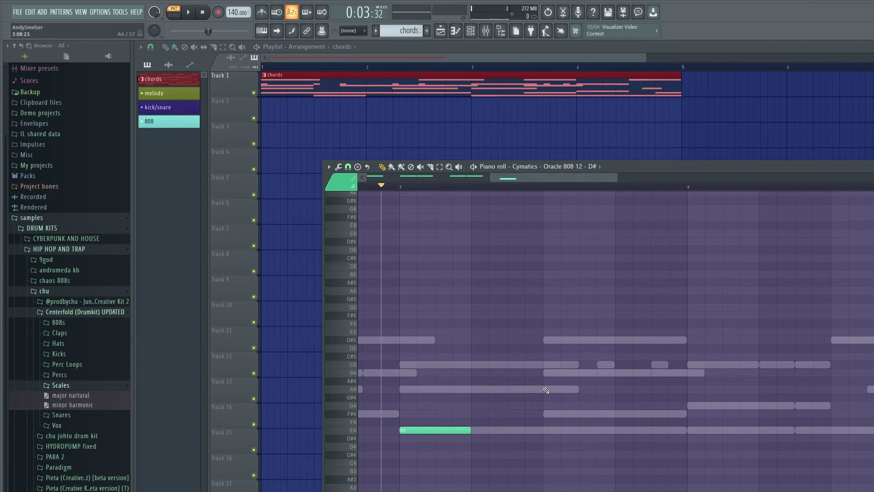
{"action": "left_click", "coordinate": [549, 413]}
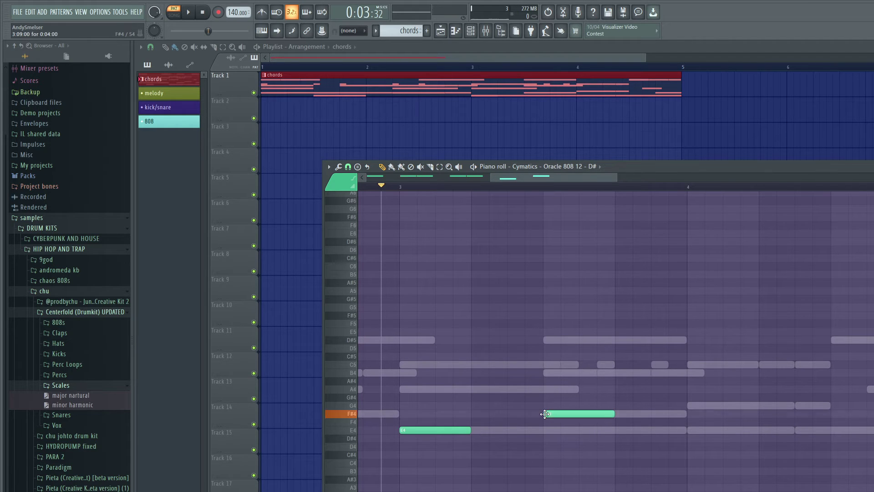
{"action": "left_click", "coordinate": [607, 422]}
{"action": "mouse_move", "coordinate": [612, 415]}
{"action": "left_mouse_down"}
{"action": "mouse_move", "coordinate": [596, 415]}
{"action": "mouse_move", "coordinate": [605, 414]}
{"action": "left_mouse_up"}
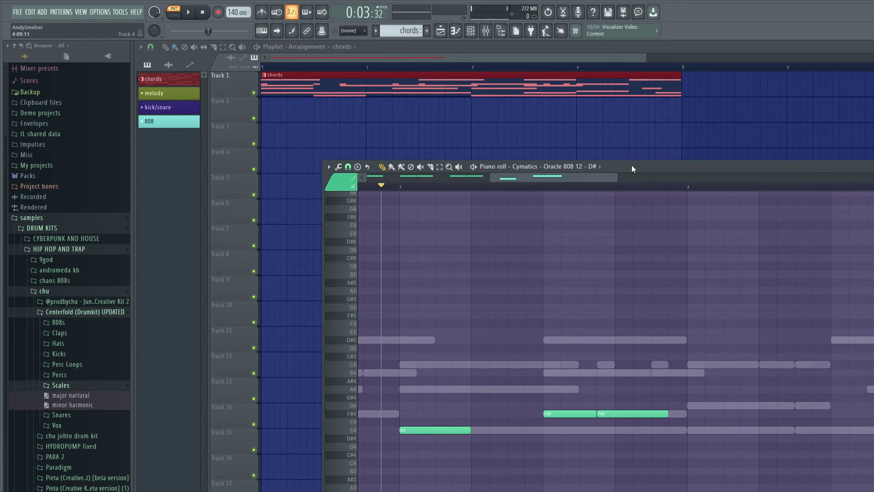
- Set the Oracle 808 channel to cut itself, moving the piano roll aside to reach the channel and back
{"action": "left_click_drag", "start_coordinate": [632, 166], "coordinate": [634, 383]}
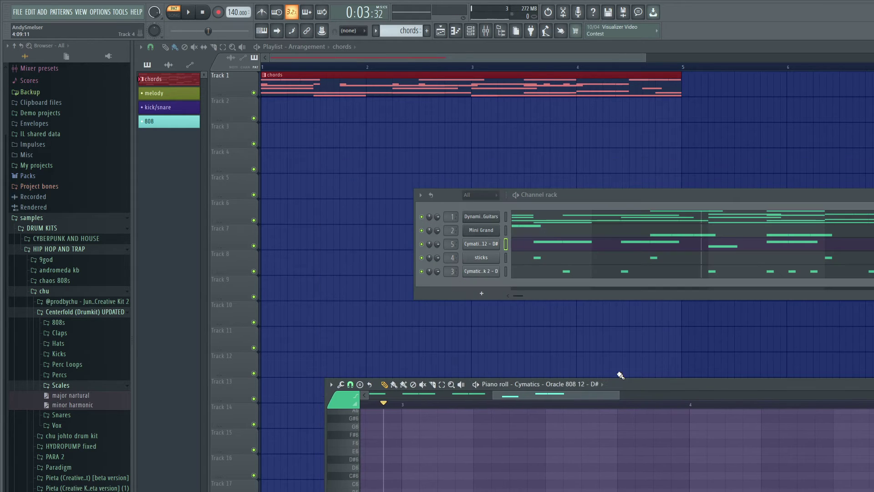
{"action": "right_click", "coordinate": [483, 246]}
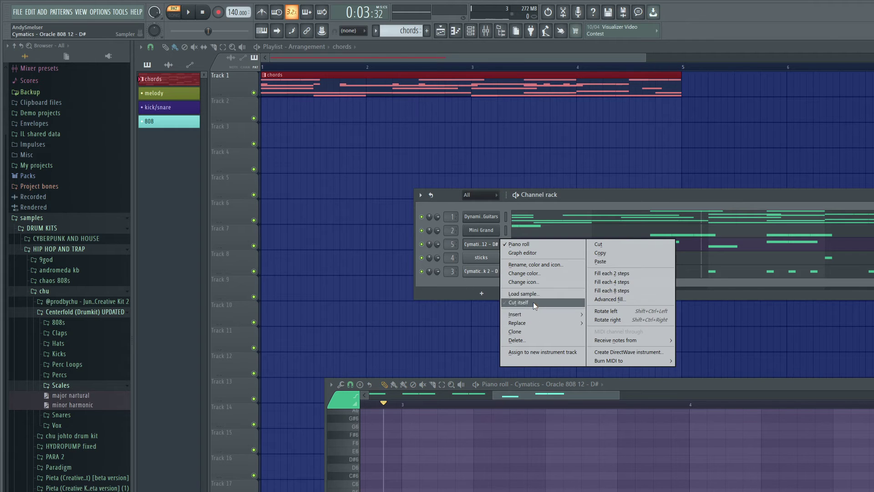
{"action": "left_click", "coordinate": [519, 302]}
{"action": "left_click_drag", "start_coordinate": [683, 384], "coordinate": [660, 212]}
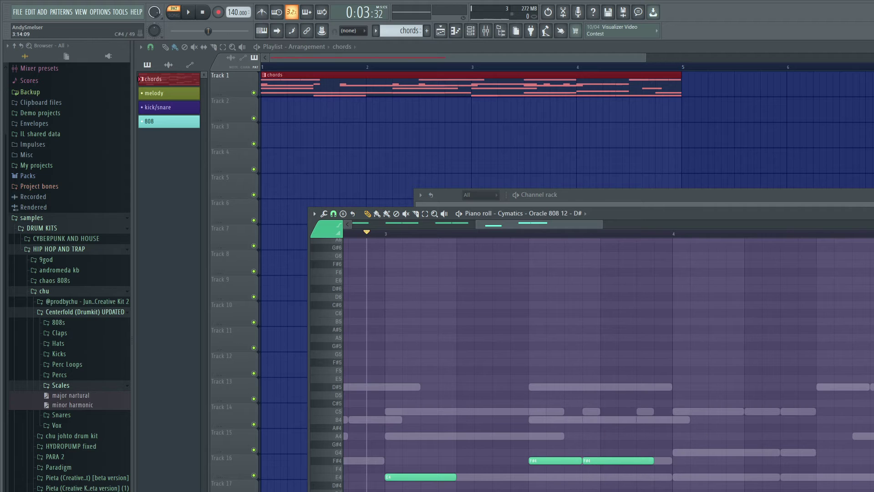
- Add a two-step F#4 808 note at step 15 of bar 3 and shorten the step 12 note to three steps
{"action": "left_click_drag", "start_coordinate": [541, 226], "coordinate": [565, 232]}
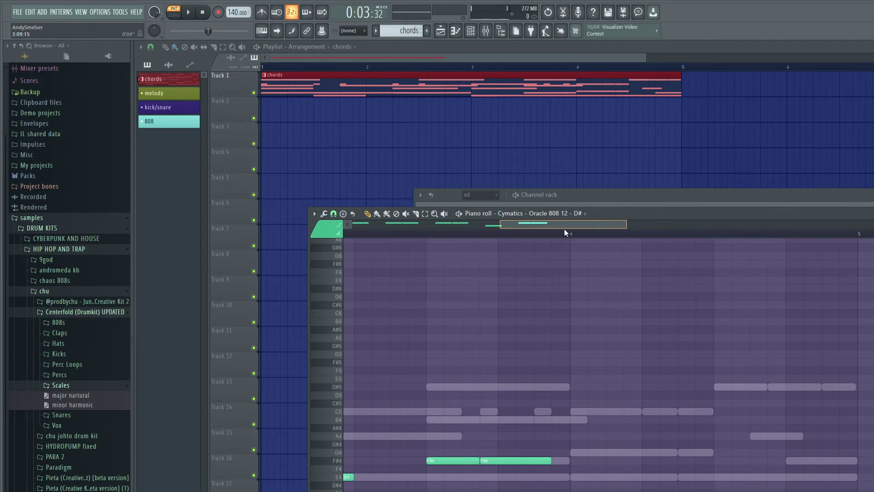
{"action": "left_click", "coordinate": [534, 469]}
{"action": "mouse_move", "coordinate": [548, 462]}
{"action": "left_mouse_down"}
{"action": "mouse_move", "coordinate": [531, 463]}
{"action": "mouse_move", "coordinate": [542, 468]}
{"action": "mouse_move", "coordinate": [544, 452]}
{"action": "mouse_move", "coordinate": [546, 463]}
{"action": "left_mouse_up"}
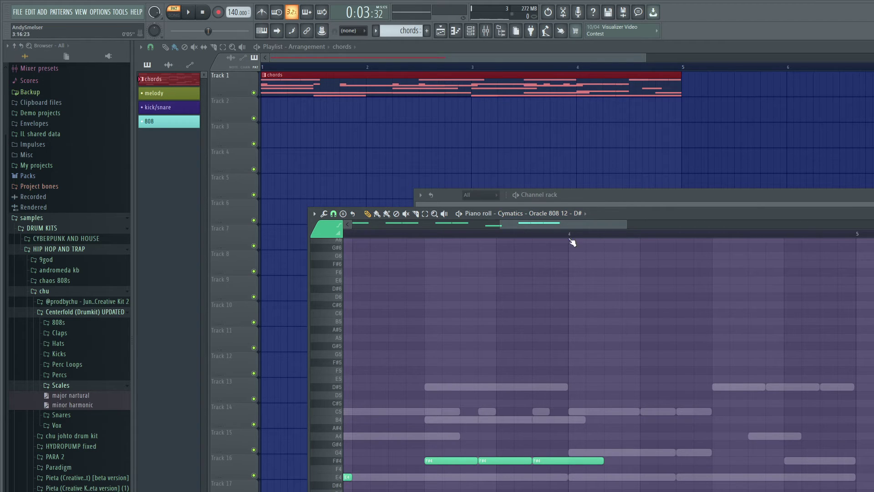
{"action": "left_click_drag", "start_coordinate": [602, 461], "coordinate": [568, 462]}
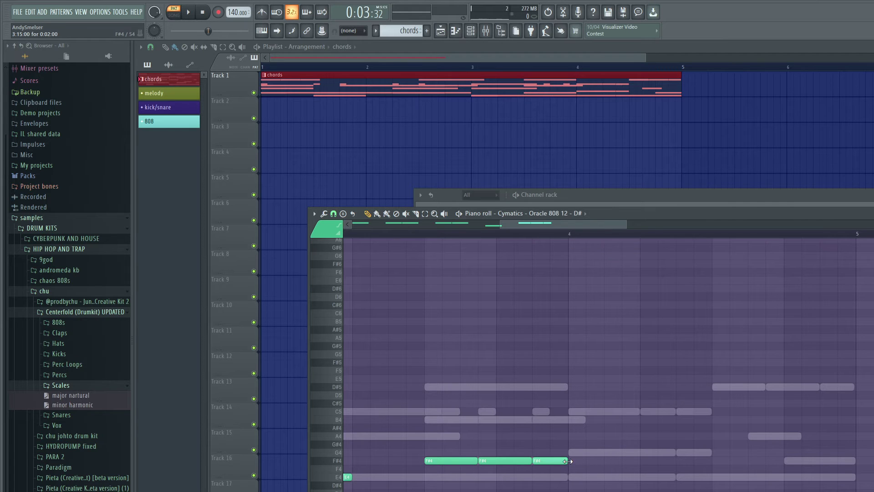
- Add an E4 808 note at step 7 of bar 4, lengthen it to four steps and play the pattern
{"action": "left_click", "coordinate": [680, 477]}
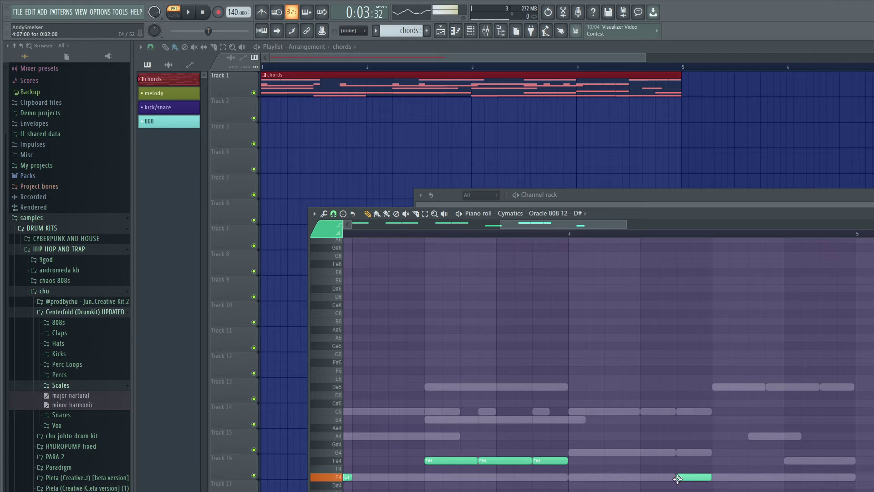
{"action": "left_click_drag", "start_coordinate": [712, 479], "coordinate": [747, 477]}
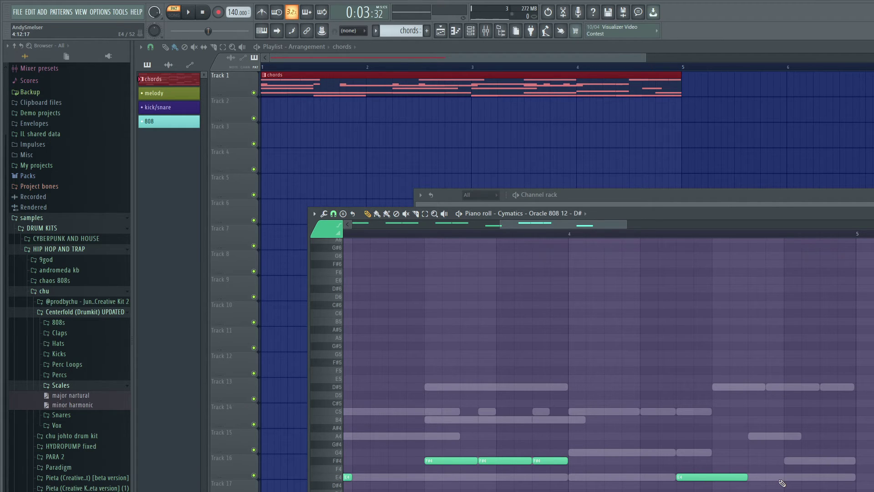
{"action": "key", "text": "space"}
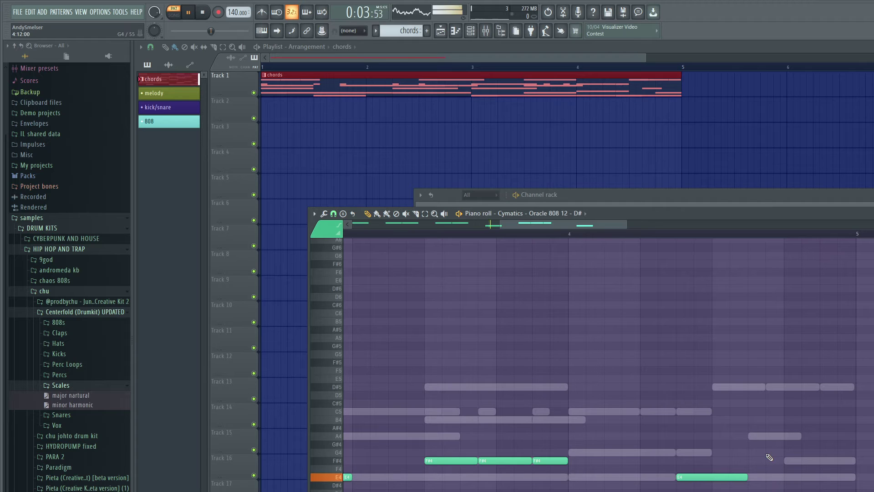
{"action": "key", "text": "space"}
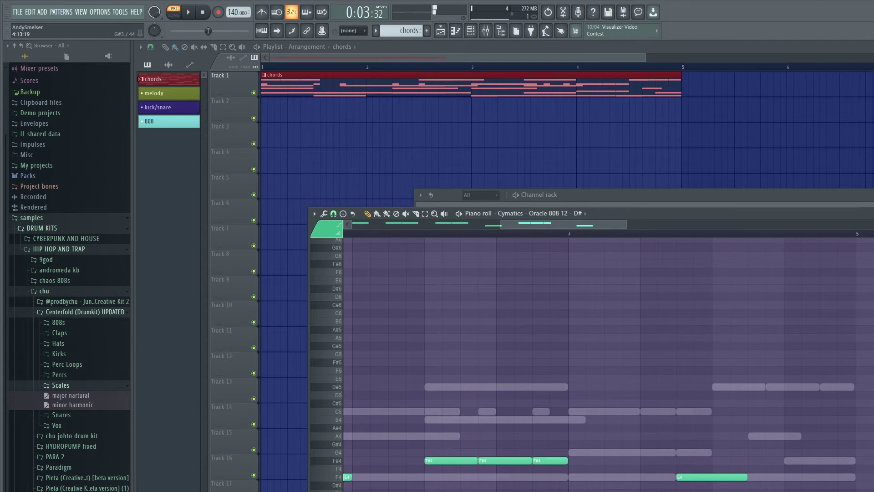
- Transpose all the 808 notes up one octave and play the bassline back
{"action": "key", "text": "ctrl+a"}
{"action": "key", "text": "ctrl+Up"}
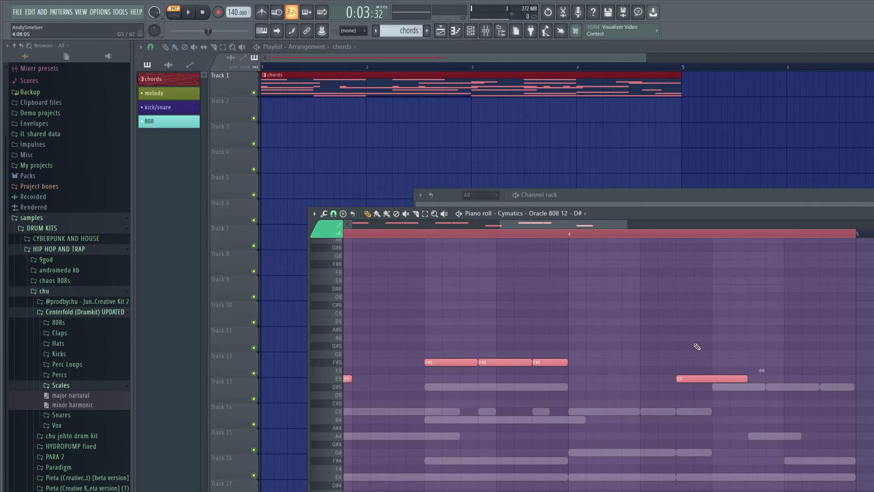
{"action": "left_click_drag", "start_coordinate": [524, 225], "coordinate": [271, 253]}
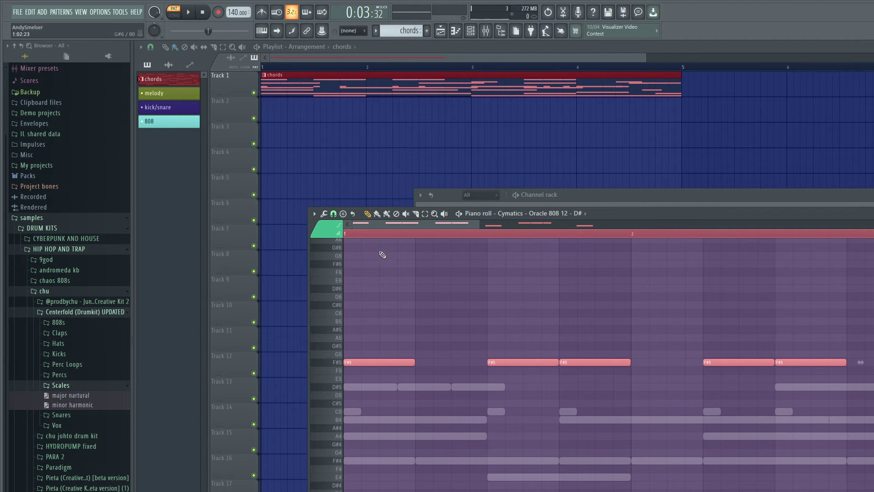
{"action": "key", "text": "space"}
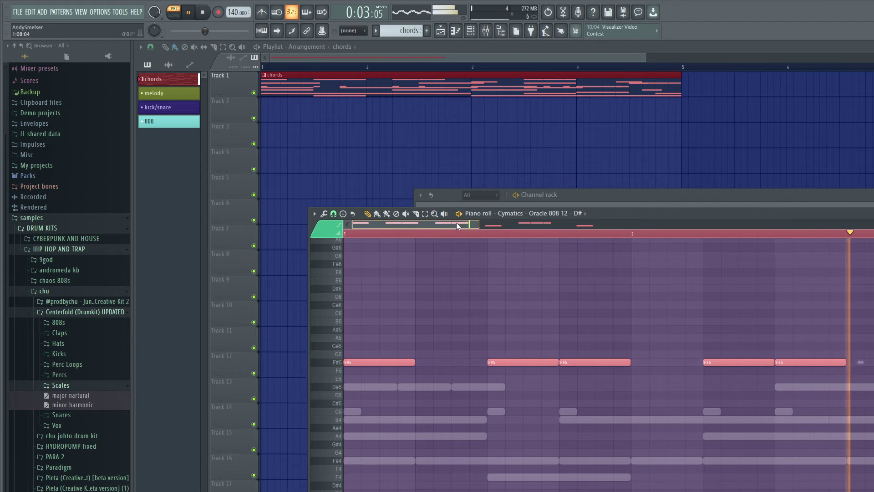
{"action": "left_click_drag", "start_coordinate": [456, 222], "coordinate": [461, 258]}
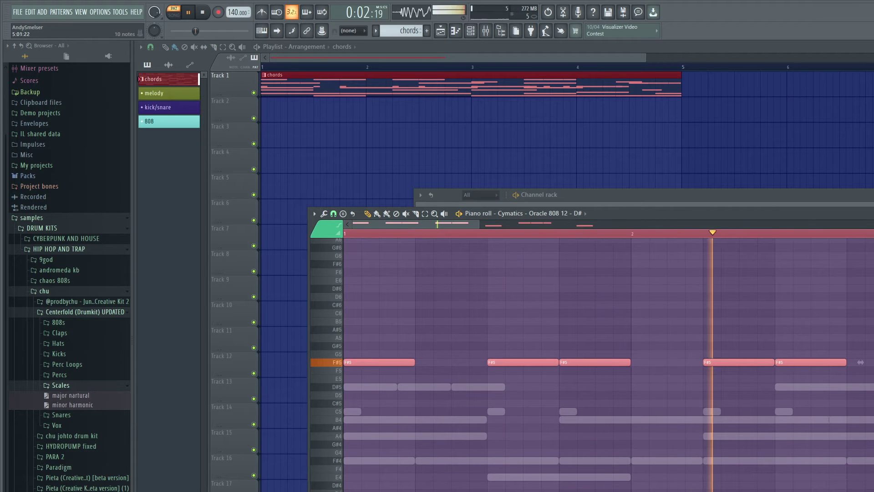
{"action": "left_click_drag", "start_coordinate": [465, 226], "coordinate": [513, 247]}
{"action": "key", "text": "space"}
- Add a one-step F#6 slide note at step 9 of bar 2 in the 808 part and play it back
{"action": "scroll", "coordinate": [580, 282], "scroll_direction": "up", "scroll_amount": 3}
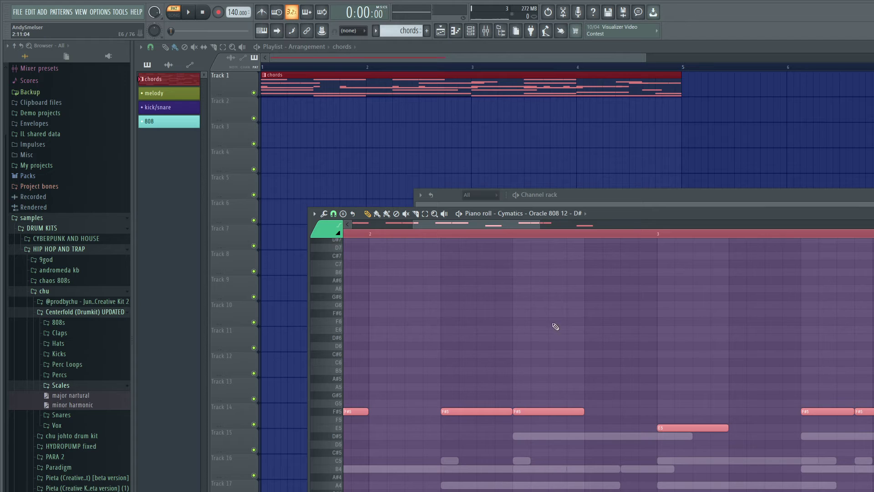
{"action": "left_click", "coordinate": [519, 275]}
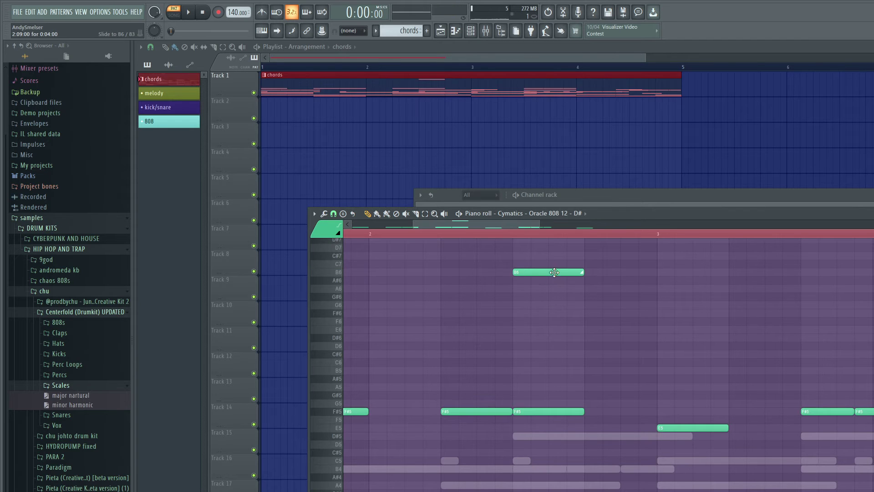
{"action": "left_click_drag", "start_coordinate": [551, 274], "coordinate": [532, 315]}
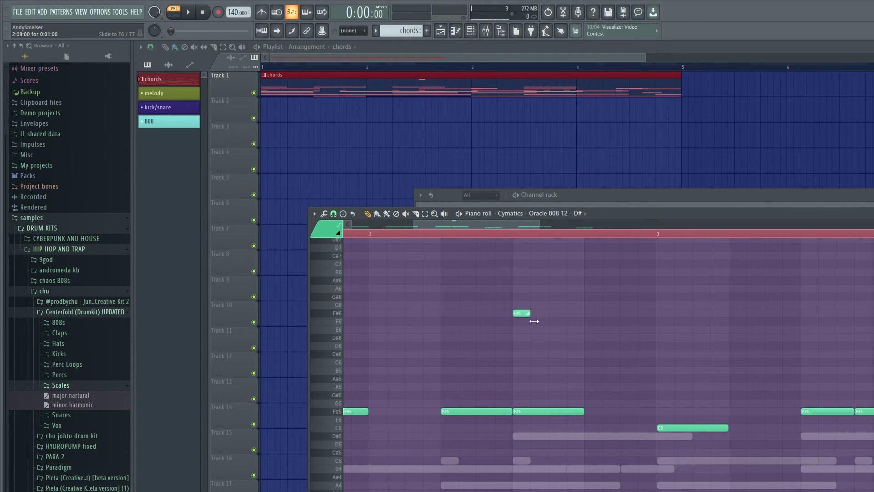
{"action": "key", "text": "space"}
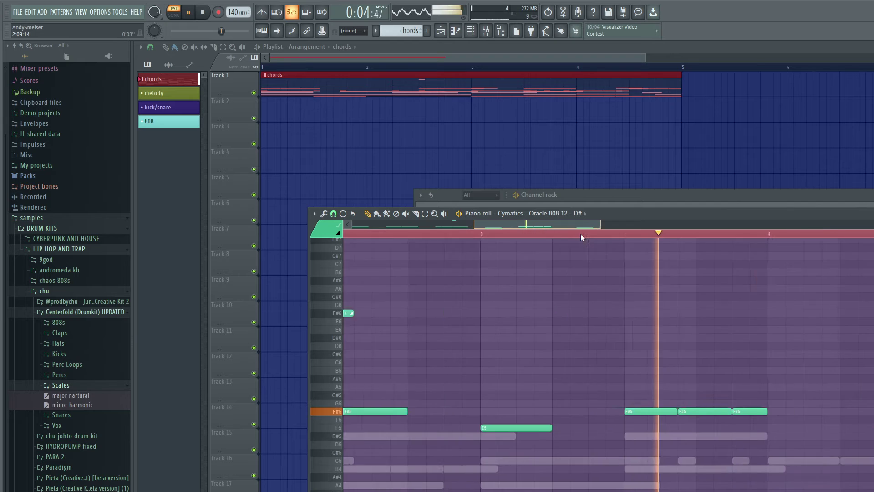
{"action": "key", "text": "space"}
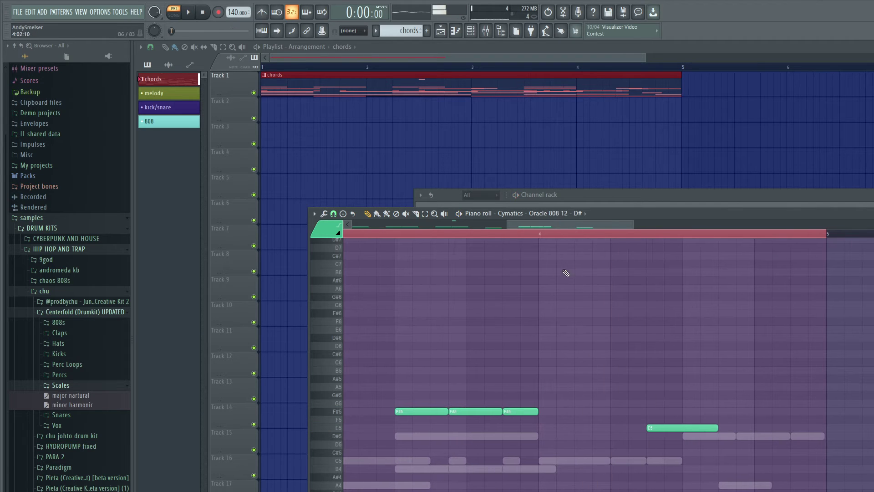
- Add a one-step D#6 slide note at step 15 of bar 3 in the 808 part and play it back
{"action": "left_click", "coordinate": [524, 338]}
{"action": "left_click_drag", "start_coordinate": [527, 337], "coordinate": [510, 337]}
{"action": "key", "text": "space"}
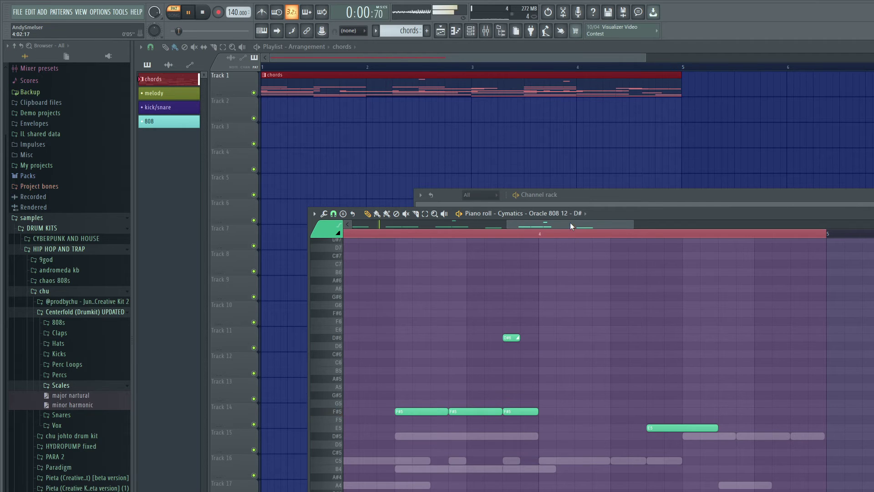
{"action": "left_click_drag", "start_coordinate": [570, 223], "coordinate": [485, 236]}
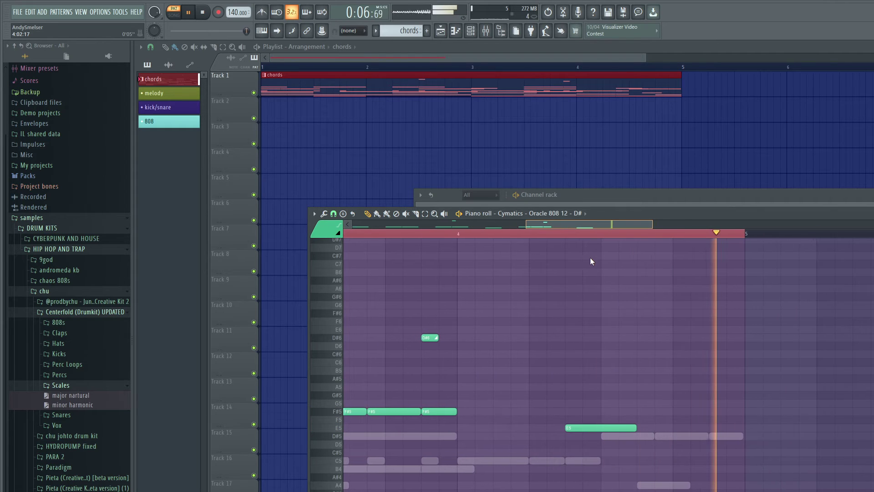
{"action": "key", "text": "space"}
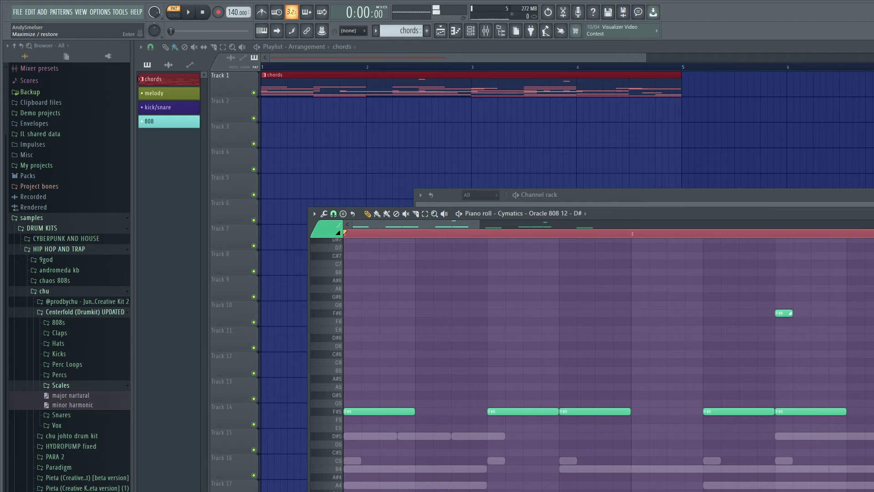
- Move the Mini Grand notes from the chords pattern into the melody pattern
{"action": "key", "text": "F7"}
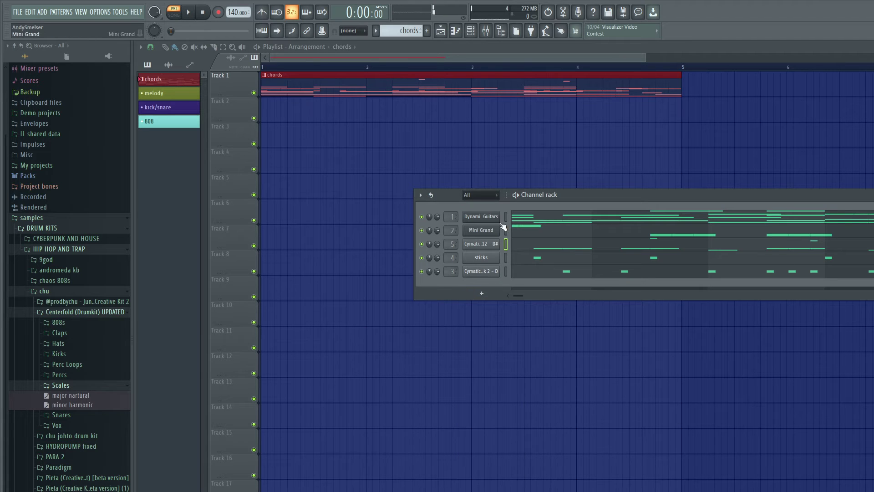
{"action": "right_click", "coordinate": [488, 231]}
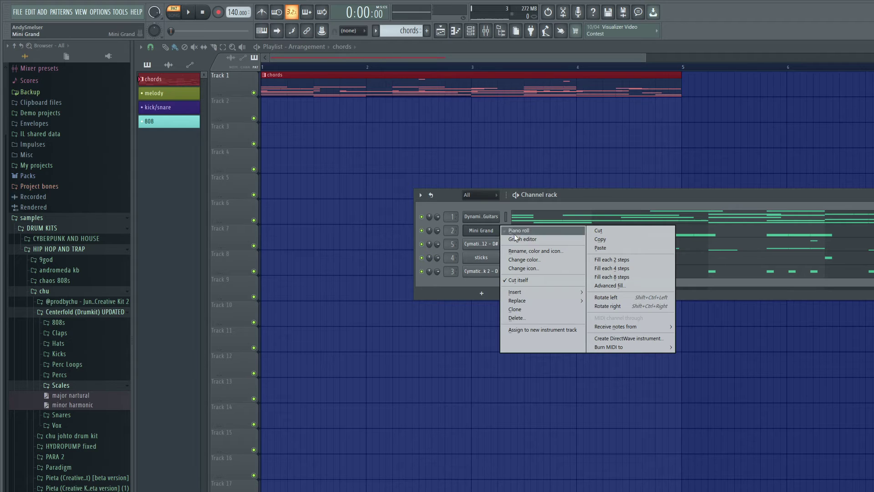
{"action": "left_click", "coordinate": [599, 230]}
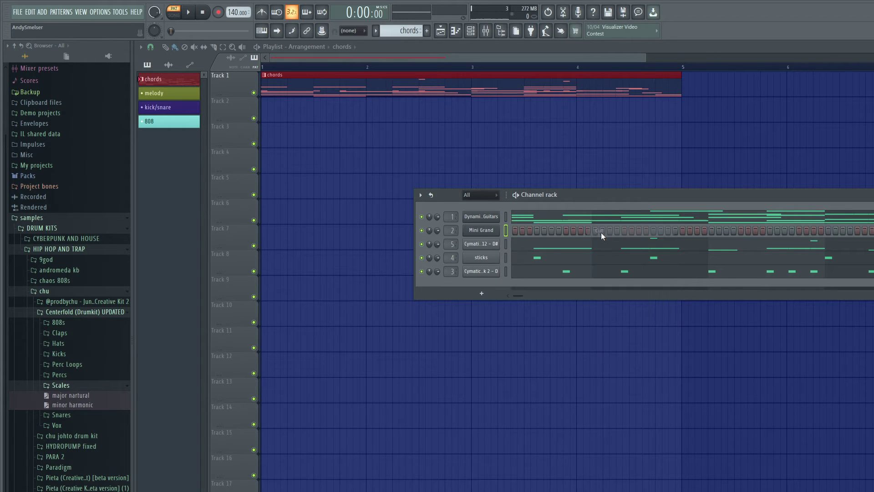
{"action": "left_click", "coordinate": [175, 93]}
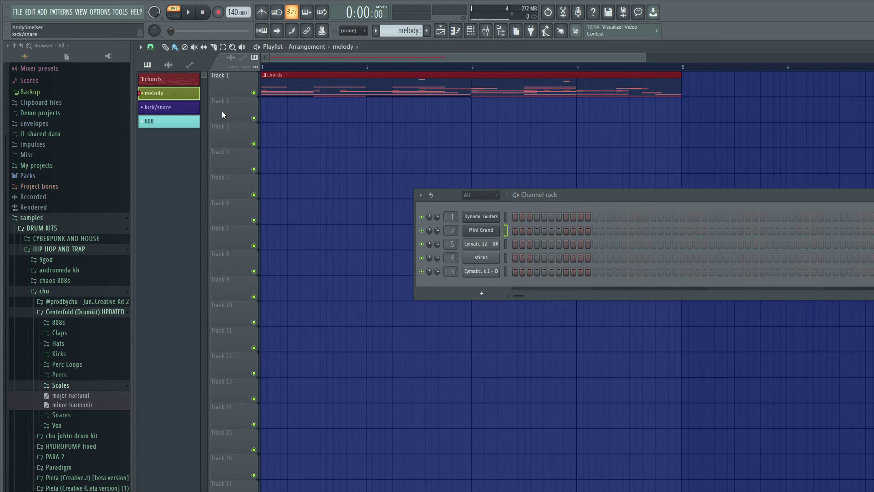
{"action": "right_click", "coordinate": [489, 232]}
{"action": "left_click", "coordinate": [618, 250]}
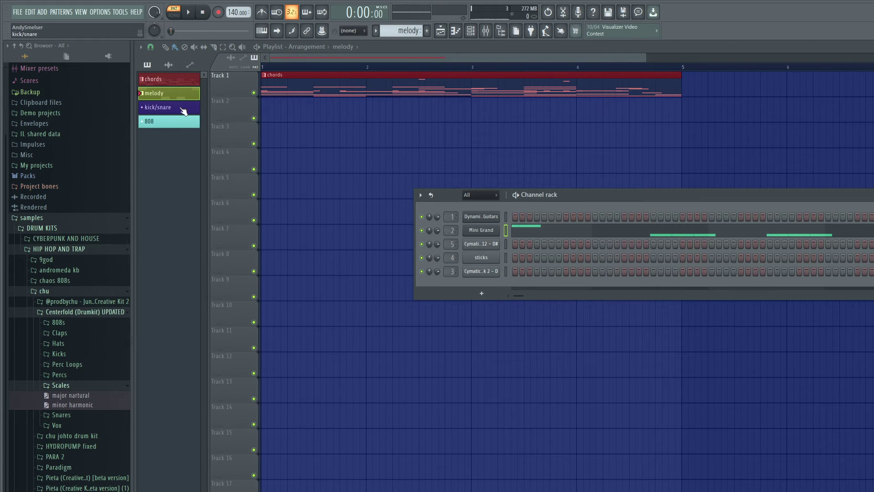
- Cut the Oracle 808 channel's notes out of the chords pattern
{"action": "left_click", "coordinate": [166, 80]}
{"action": "right_click", "coordinate": [480, 244]}
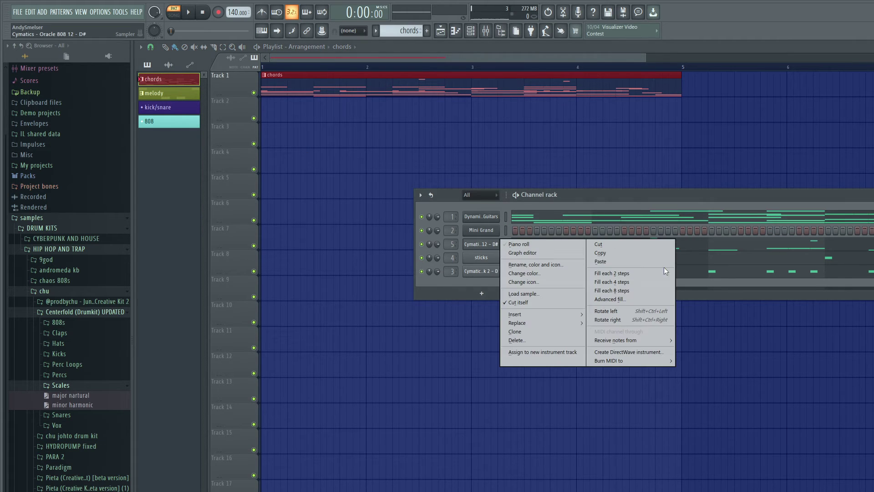
{"action": "left_click", "coordinate": [602, 243]}
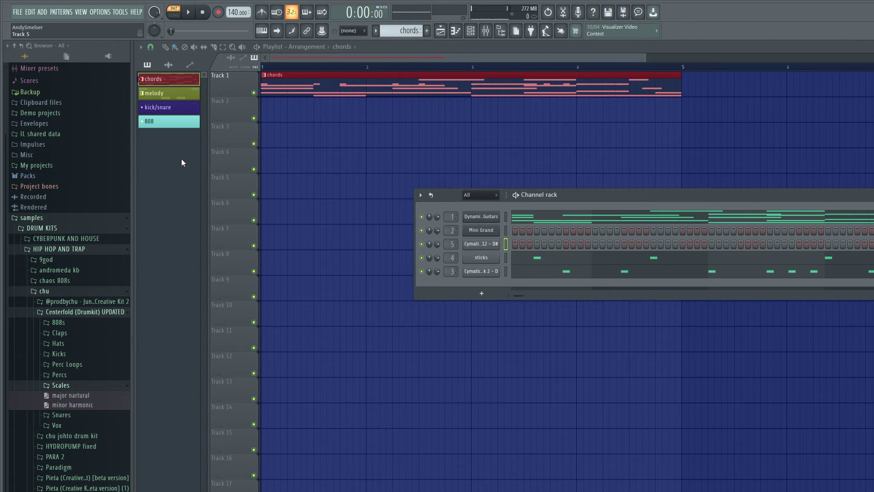
- Paste the cut 808 notes into the Oracle 808 channel of the 808 pattern
{"action": "left_click", "coordinate": [164, 121]}
{"action": "right_click", "coordinate": [486, 245]}
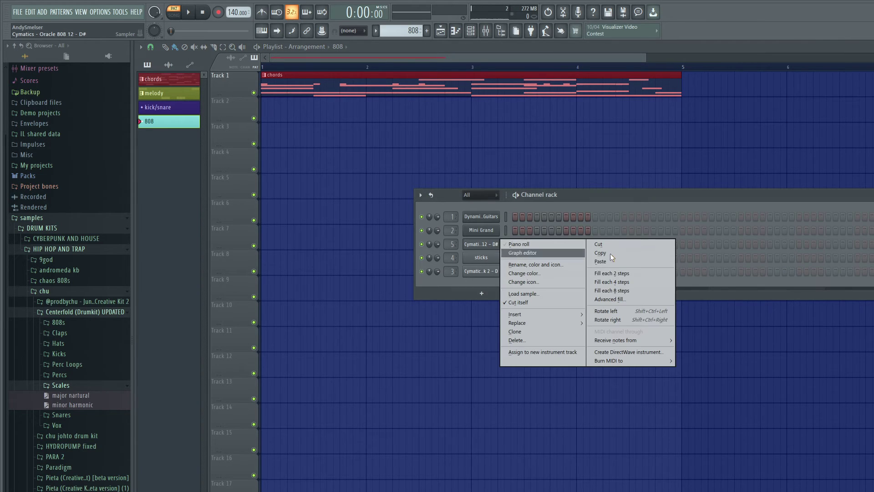
{"action": "left_click", "coordinate": [604, 263]}
- Cut the sticks channel's notes from the chords pattern and paste them into the same channel of the kick/snare pattern
{"action": "left_click", "coordinate": [169, 79]}
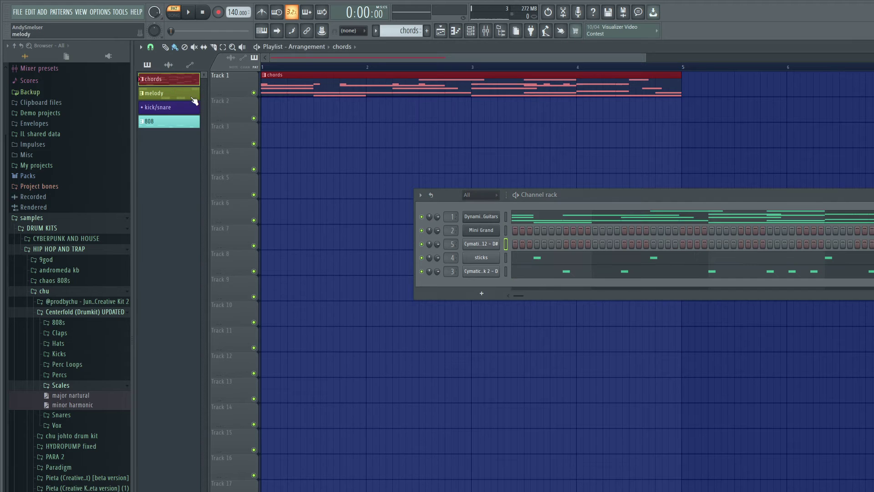
{"action": "right_click", "coordinate": [482, 258]}
{"action": "left_click", "coordinate": [613, 268]}
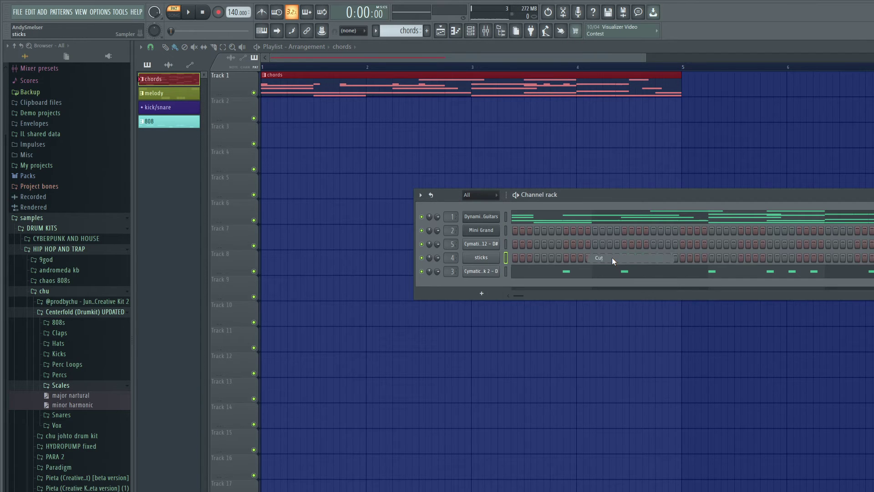
{"action": "left_click", "coordinate": [148, 107]}
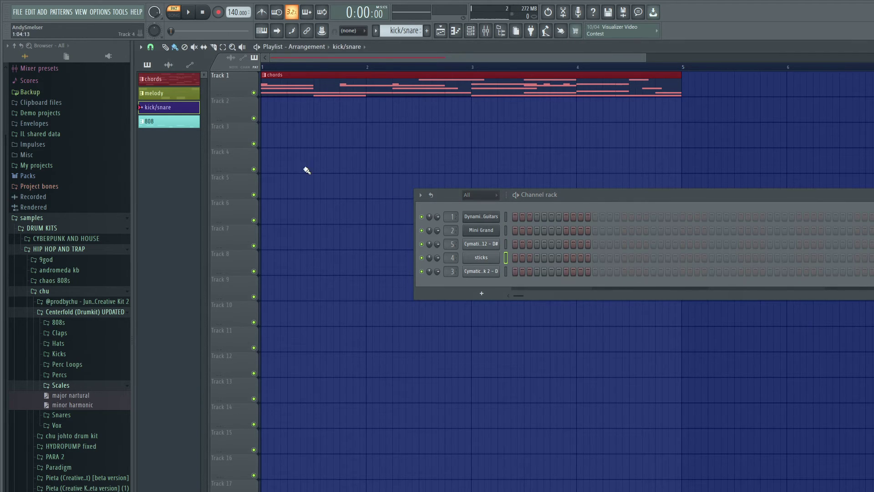
{"action": "right_click", "coordinate": [487, 257]}
{"action": "left_click", "coordinate": [616, 274]}
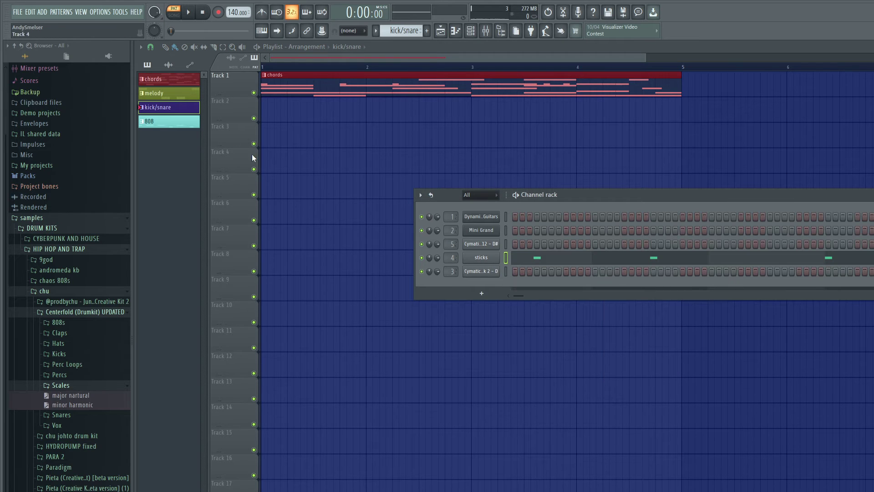
- Cut the Empire Kick 2 notes from the chords pattern and paste them into the same channel of the kick/snare pattern
{"action": "left_click", "coordinate": [171, 81]}
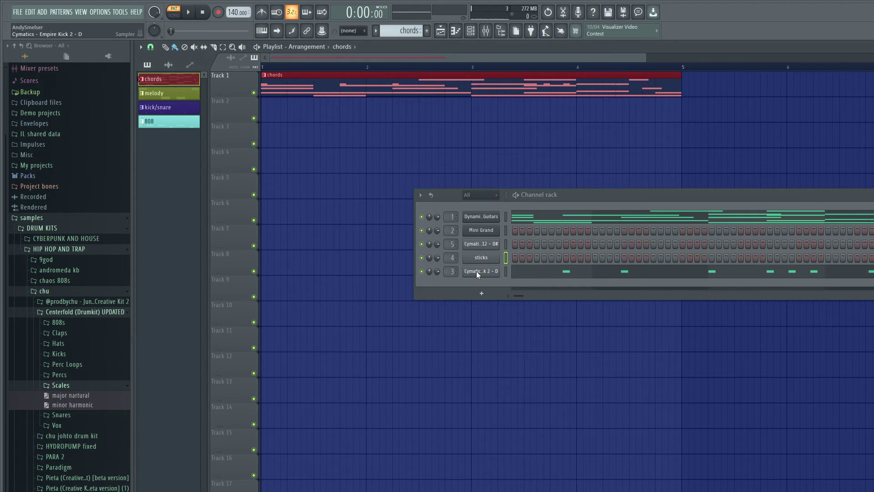
{"action": "right_click", "coordinate": [478, 271]}
{"action": "left_click", "coordinate": [624, 271]}
{"action": "left_click", "coordinate": [170, 108]}
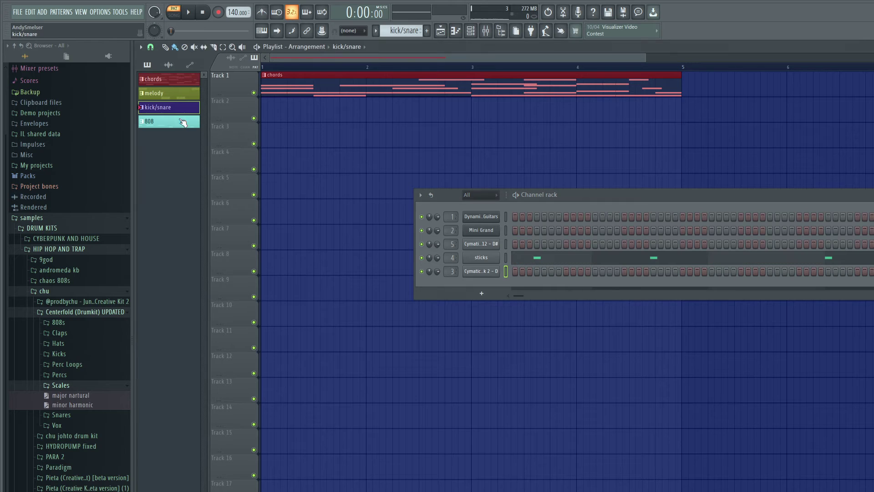
{"action": "right_click", "coordinate": [500, 277]}
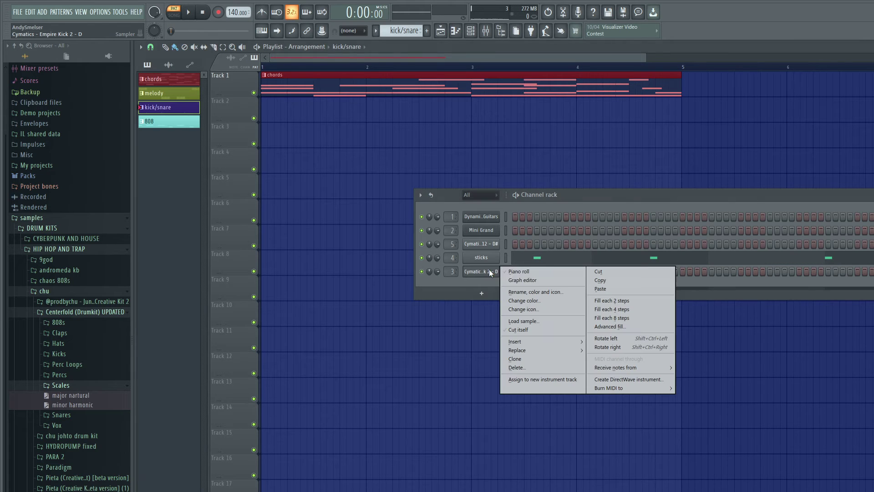
{"action": "left_click", "coordinate": [599, 288]}
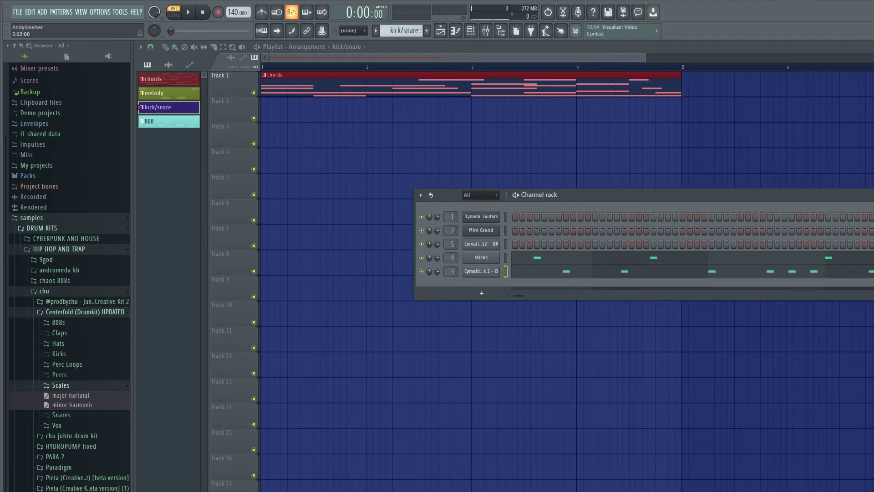
- Return to the chords pattern with the channel rack shown
{"action": "key", "text": "F6"}
{"action": "left_click", "coordinate": [169, 79]}
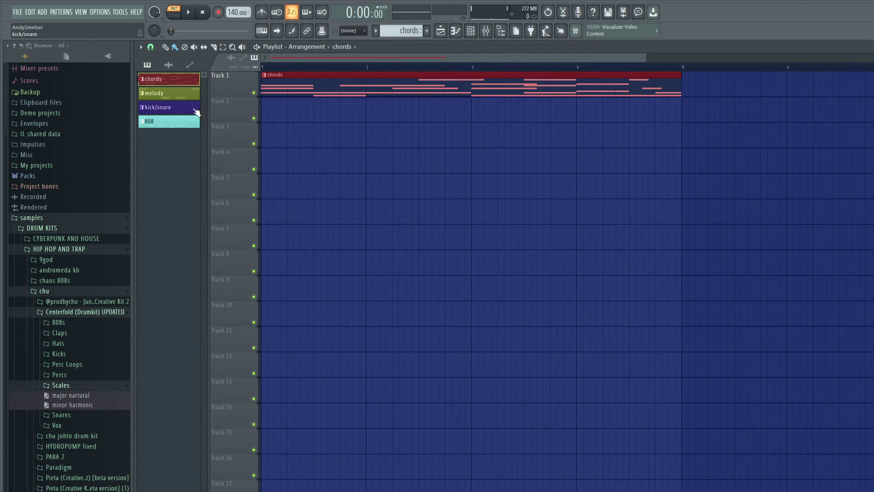
{"action": "left_click", "coordinate": [471, 32]}
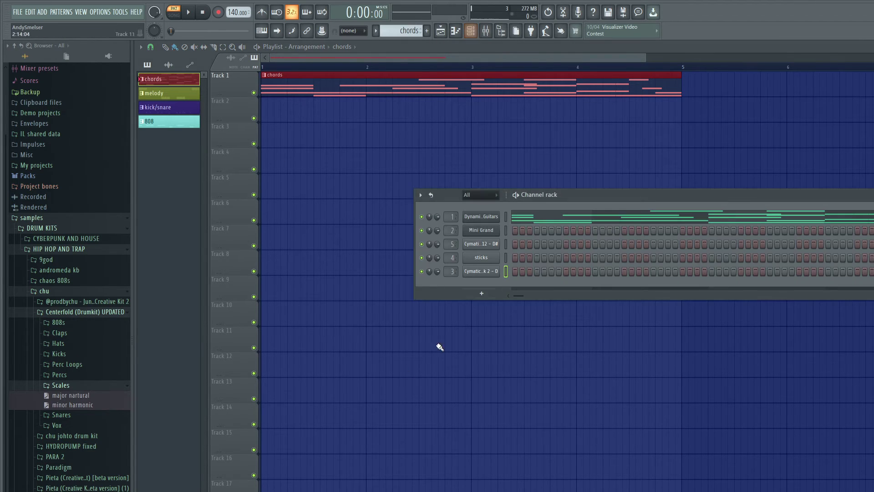
- Browse the hi-hat samples in the Centerfold and trap starter drum kits
{"action": "left_click", "coordinate": [60, 343]}
{"action": "left_click", "coordinate": [63, 354]}
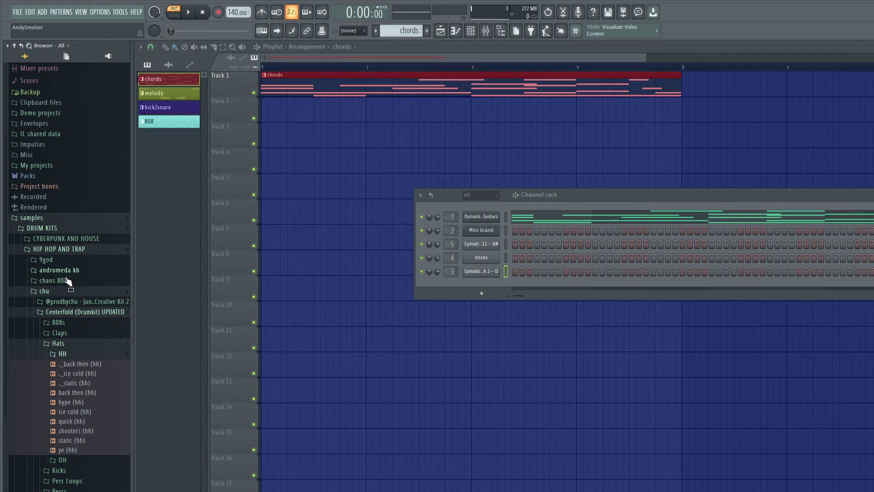
{"action": "left_click", "coordinate": [73, 293]}
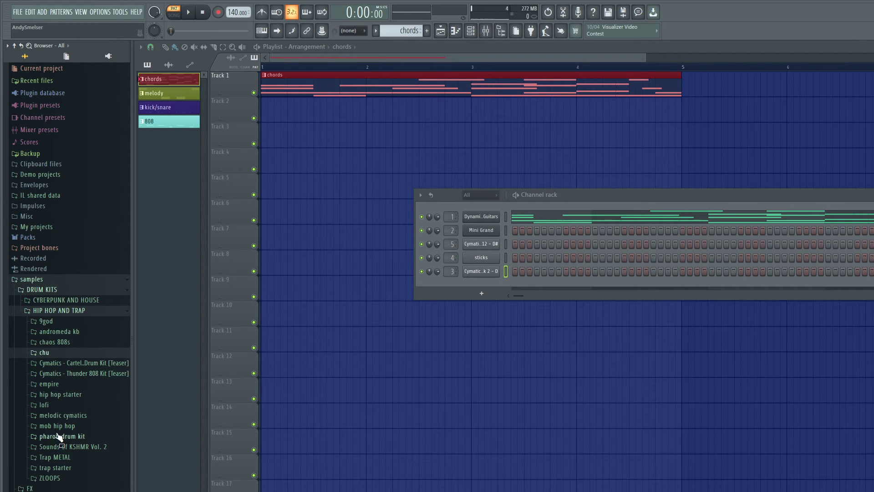
{"action": "left_click", "coordinate": [68, 469]}
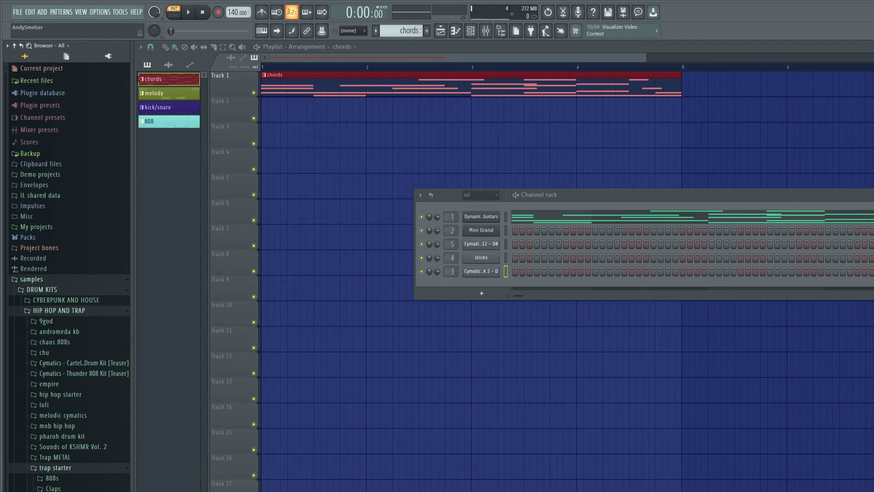
{"action": "scroll", "coordinate": [84, 482], "scroll_direction": "down", "scroll_amount": 2}
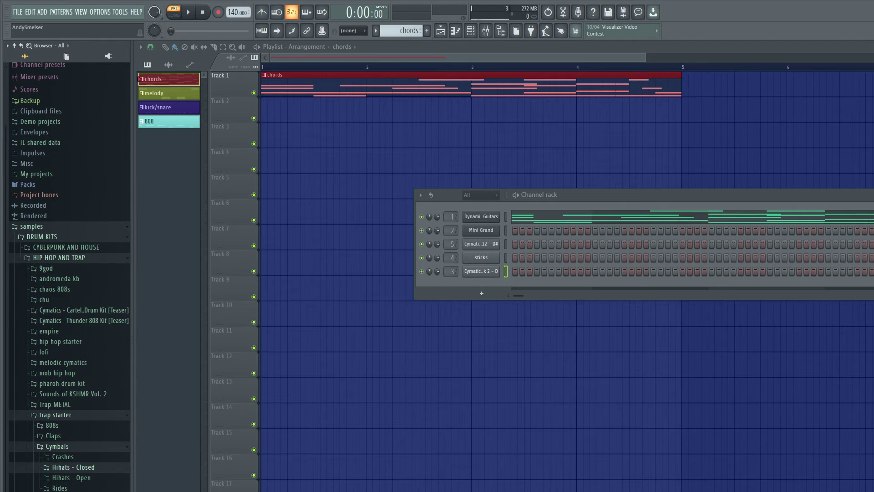
- Add Cymatics - 808 Mob Closed Hihat 3 from the mob hip hop kit's closed hi-hats as a new channel
{"action": "left_click", "coordinate": [60, 374]}
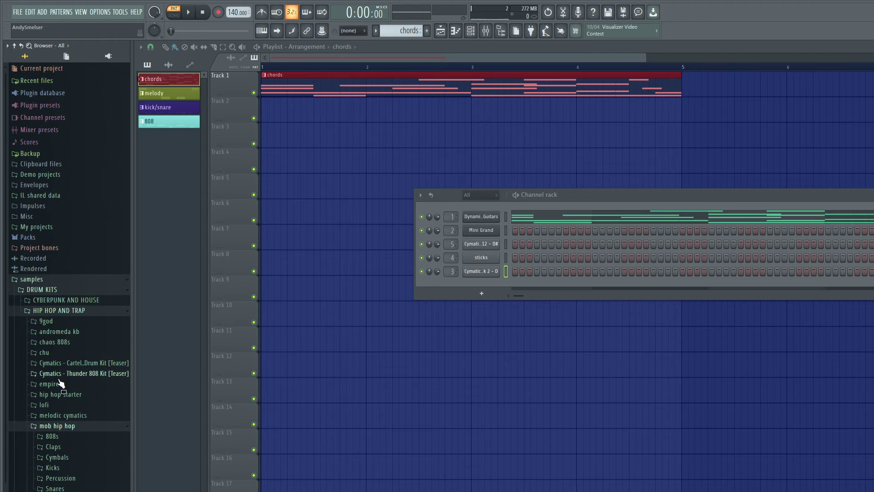
{"action": "left_click", "coordinate": [57, 457]}
{"action": "left_click", "coordinate": [73, 477]}
{"action": "left_click", "coordinate": [83, 488]}
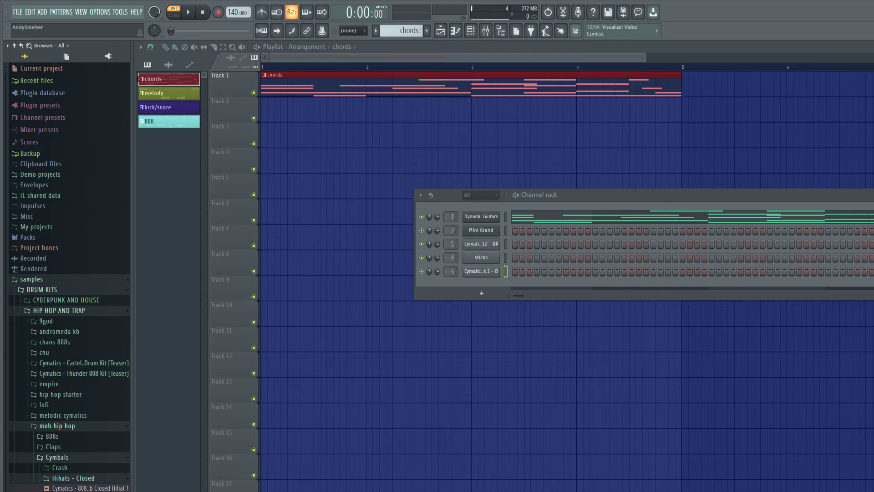
{"action": "left_click_drag", "start_coordinate": [86, 488], "coordinate": [496, 281]}
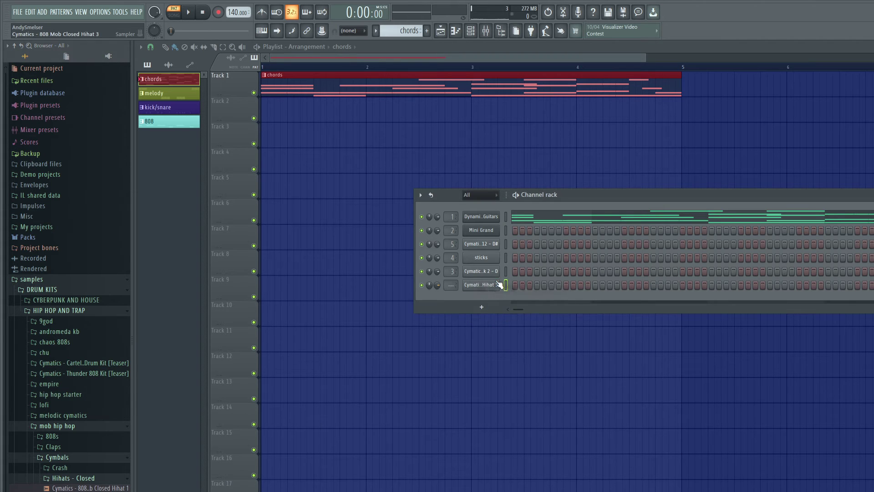
{"action": "right_click", "coordinate": [496, 219]}
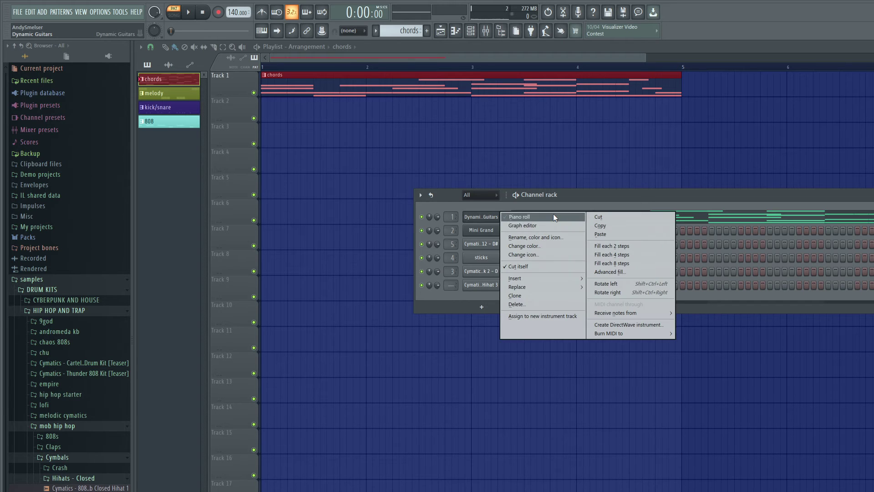
{"action": "left_click", "coordinate": [551, 215]}
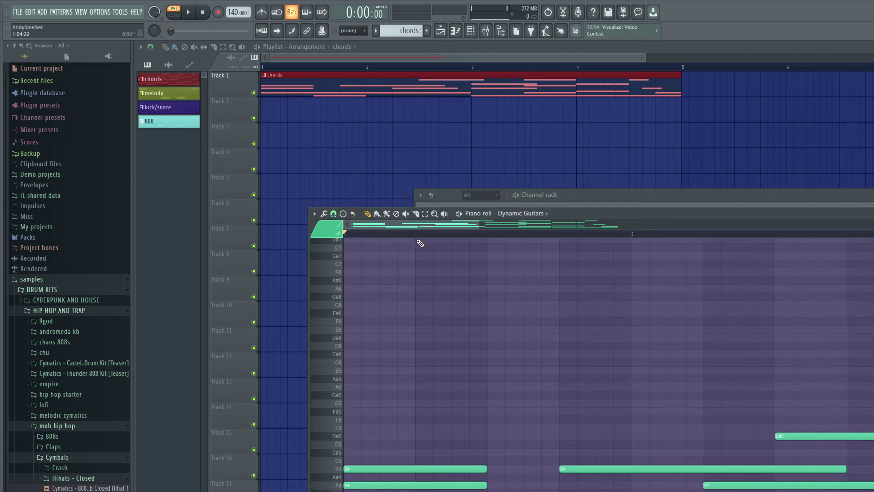
{"action": "scroll", "coordinate": [553, 302], "scroll_direction": "down", "scroll_amount": 3}
{"action": "key", "text": "ctrl+a"}
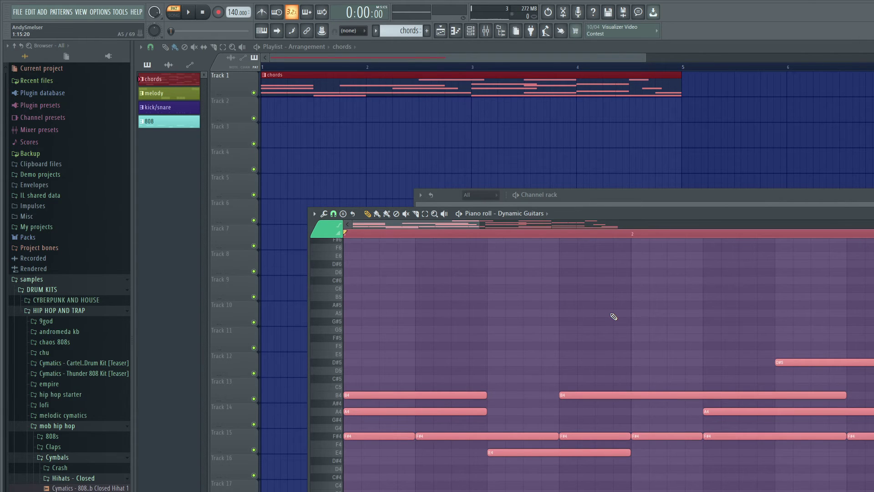
{"action": "key", "text": "Escape"}
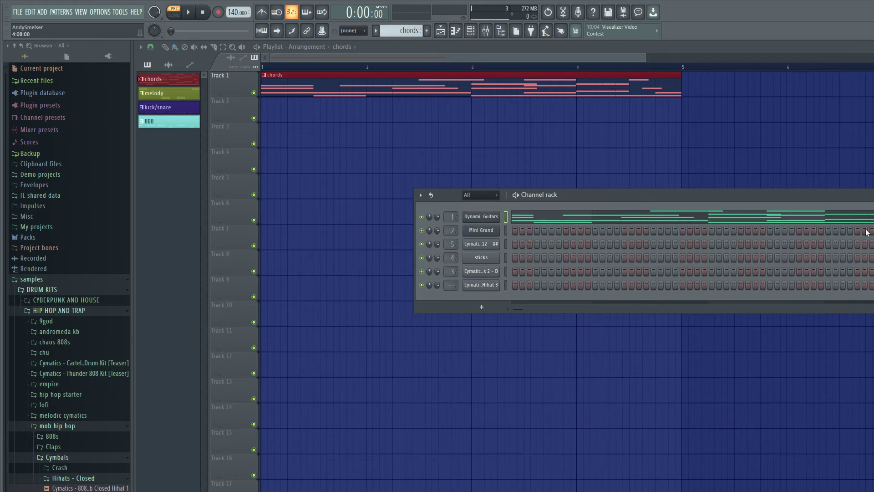
- Copy the Dynamic Guitars channel's notes and paste them into the Mob Closed Hihat 3 channel
{"action": "right_click", "coordinate": [498, 219]}
{"action": "left_click", "coordinate": [620, 217]}
{"action": "right_click", "coordinate": [497, 286]}
{"action": "left_click", "coordinate": [606, 301]}
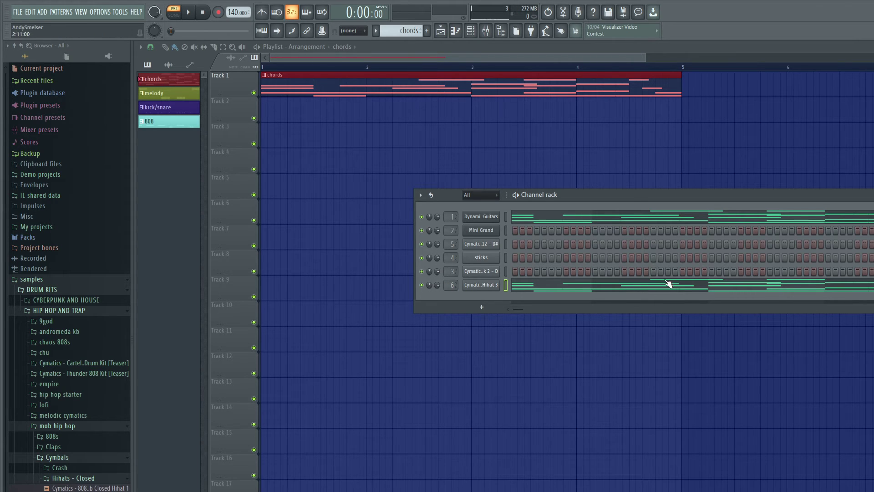
- Open the Mob Closed Hihat 3 channel's piano roll and lower the channel's volume
{"action": "right_click", "coordinate": [480, 287]}
{"action": "left_click", "coordinate": [542, 287]}
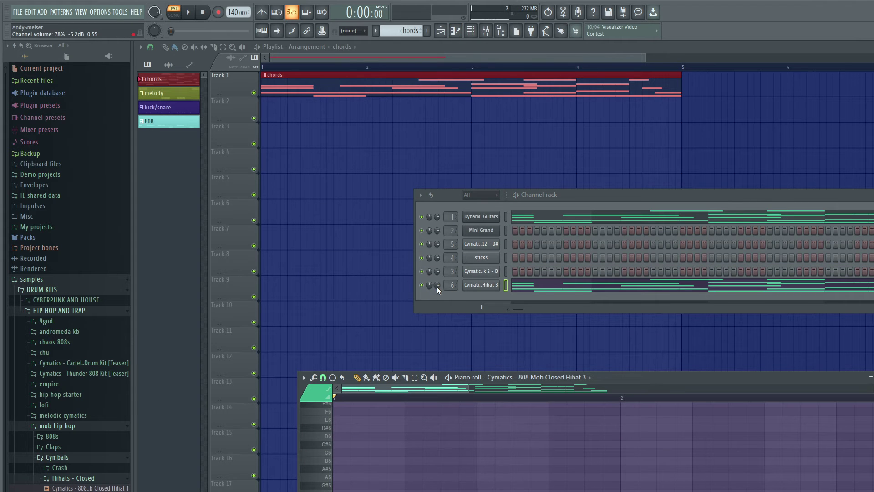
{"action": "left_click_drag", "start_coordinate": [438, 286], "coordinate": [438, 308]}
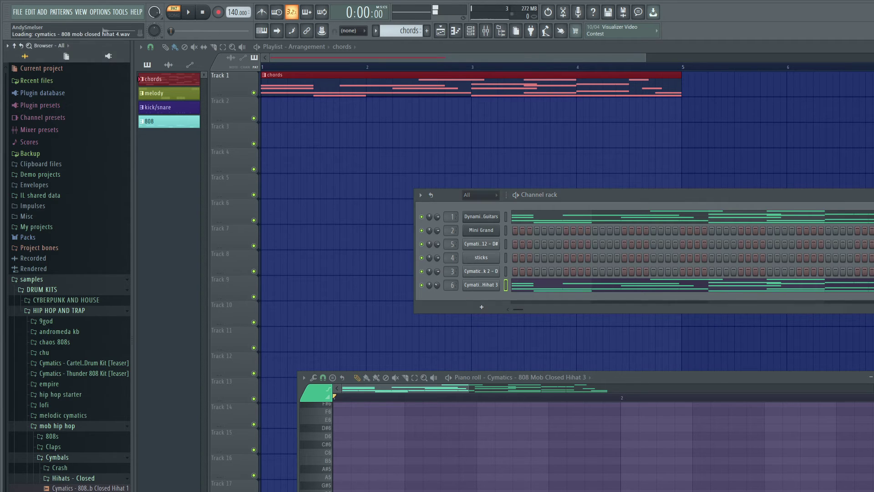
- Add Cymatics - 808 Mob Closed Hihat 4 as a channel filled on every 2 steps, at about 59% volume
{"action": "left_click_drag", "start_coordinate": [87, 489], "coordinate": [494, 298]}
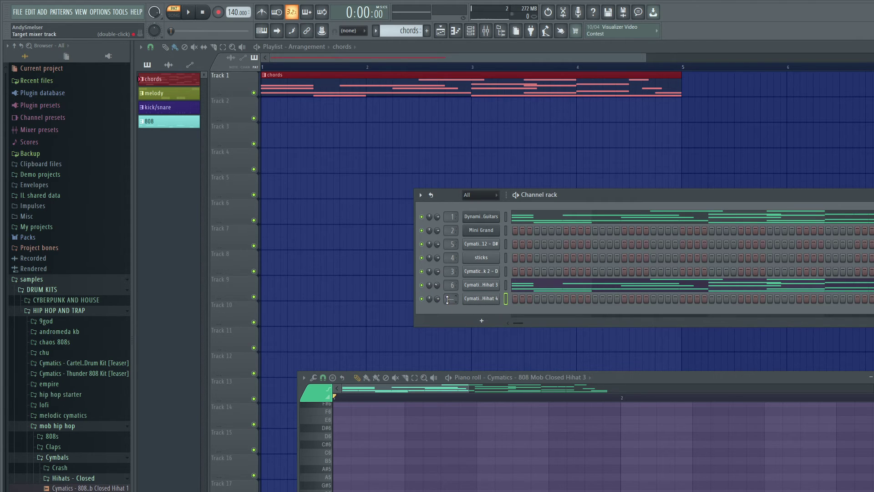
{"action": "right_click", "coordinate": [490, 299]}
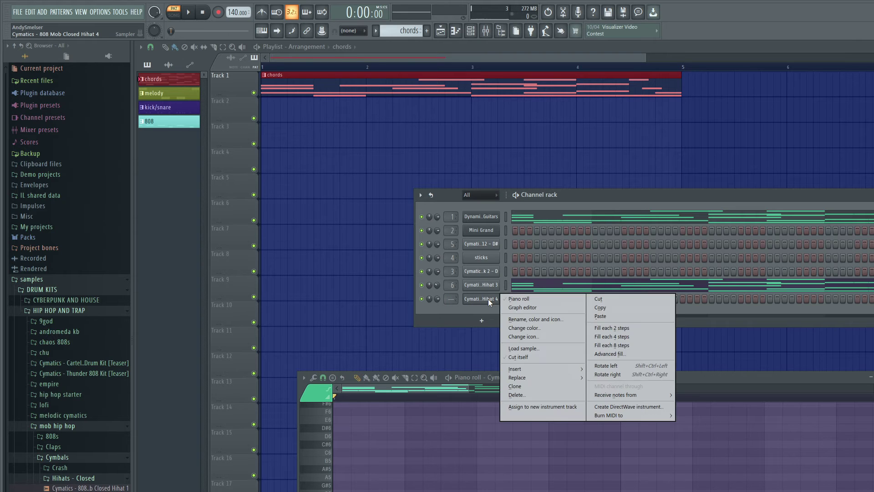
{"action": "left_click", "coordinate": [638, 329]}
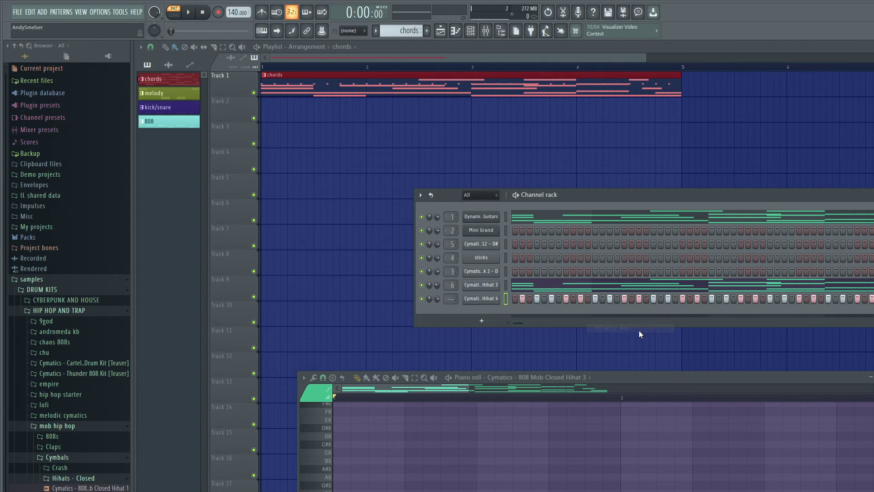
{"action": "left_click_drag", "start_coordinate": [442, 298], "coordinate": [441, 310]}
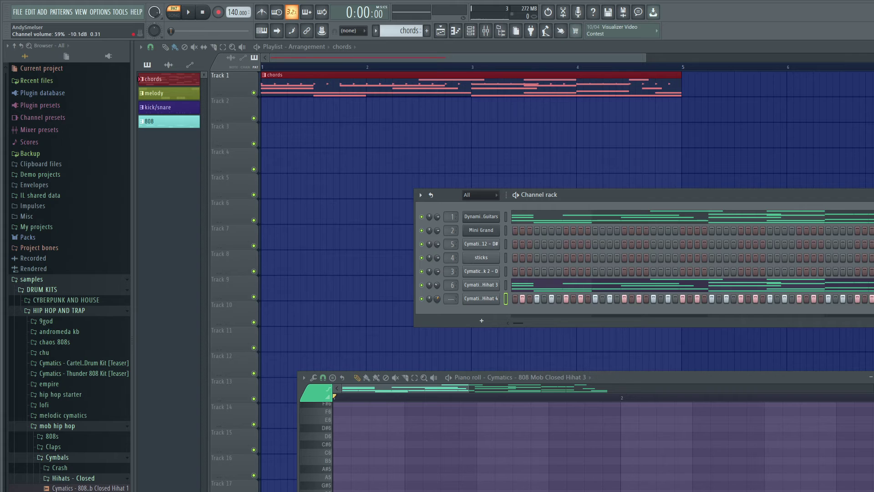
- Place the melody, kick/snare and 808 patterns at bar 1 on Tracks 2, 3 and 4 of the playlist
{"action": "left_click", "coordinate": [163, 93]}
{"action": "left_click", "coordinate": [288, 111]}
{"action": "left_click_drag", "start_coordinate": [384, 119], "coordinate": [359, 119]}
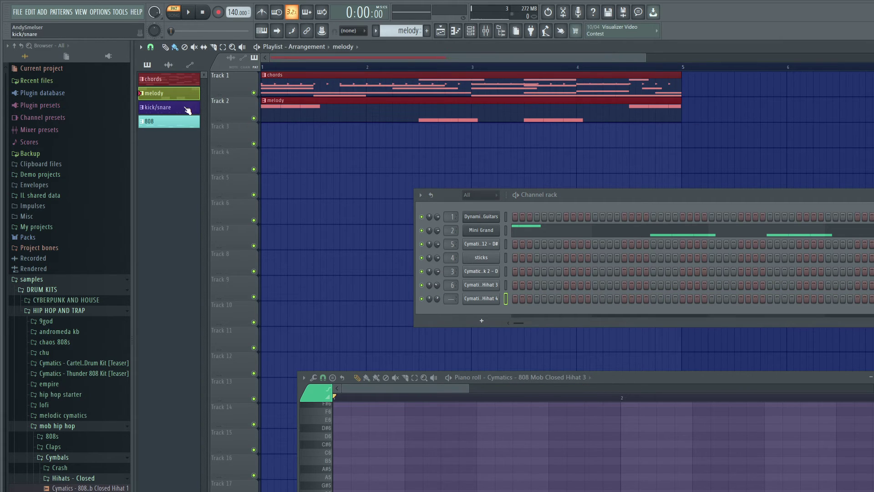
{"action": "left_click", "coordinate": [186, 108]}
{"action": "left_click", "coordinate": [276, 143]}
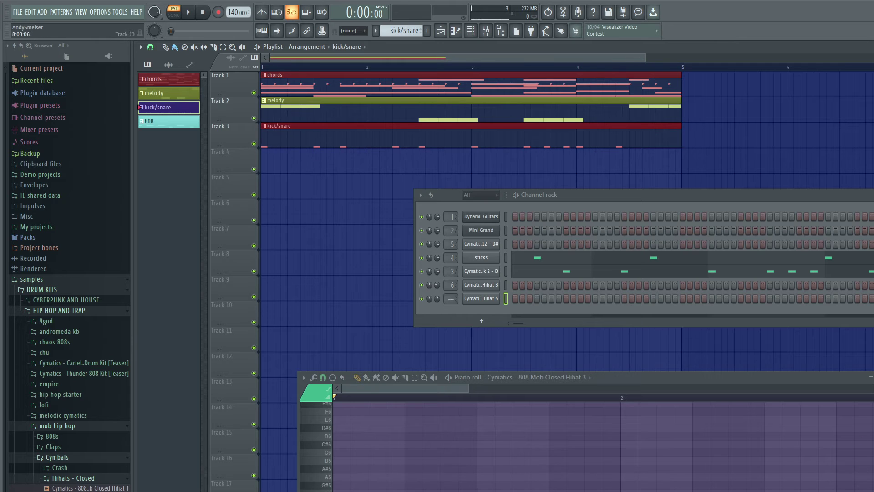
{"action": "left_click", "coordinate": [168, 122]}
{"action": "left_click", "coordinate": [271, 164]}
{"action": "left_click_drag", "start_coordinate": [316, 162], "coordinate": [285, 154]}
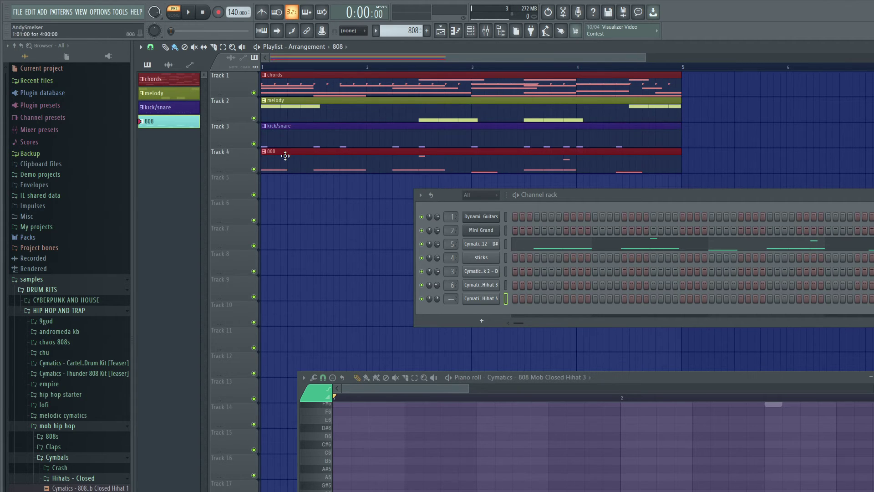
- Switch playback to song mode and bring up the chords pattern with the channel rack moved below the playlist clips
{"action": "key", "text": "l"}
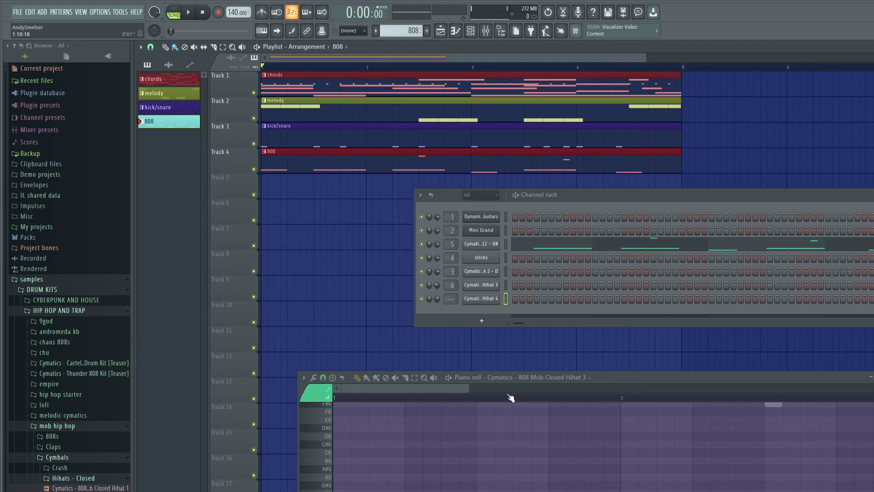
{"action": "left_click_drag", "start_coordinate": [605, 192], "coordinate": [516, 432]}
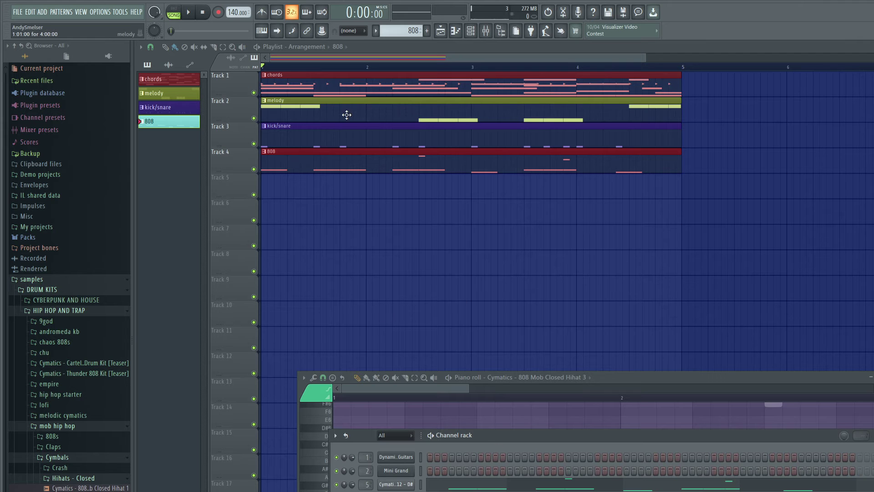
{"action": "left_click", "coordinate": [327, 83]}
{"action": "left_click_drag", "start_coordinate": [511, 436], "coordinate": [487, 295]}
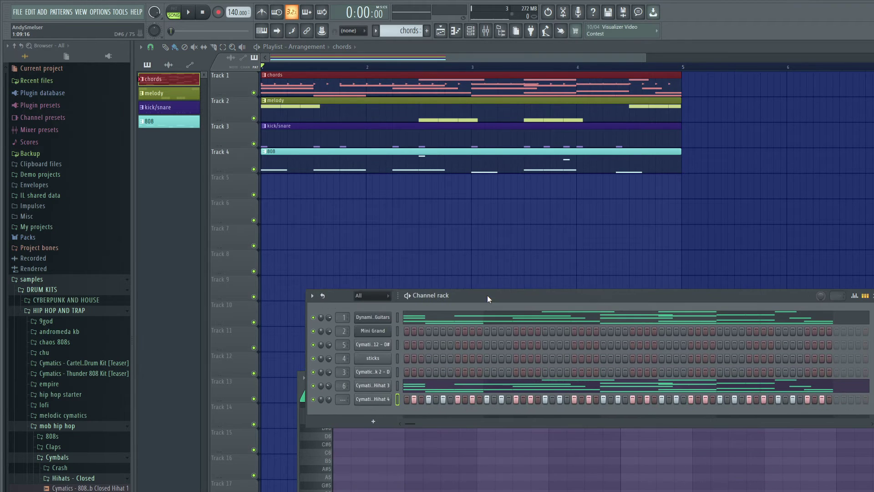
- Open the Mob Closed Hihat 3 channel's piano roll and move its window up over the playlist
{"action": "right_click", "coordinate": [371, 384]}
{"action": "left_click", "coordinate": [419, 384]}
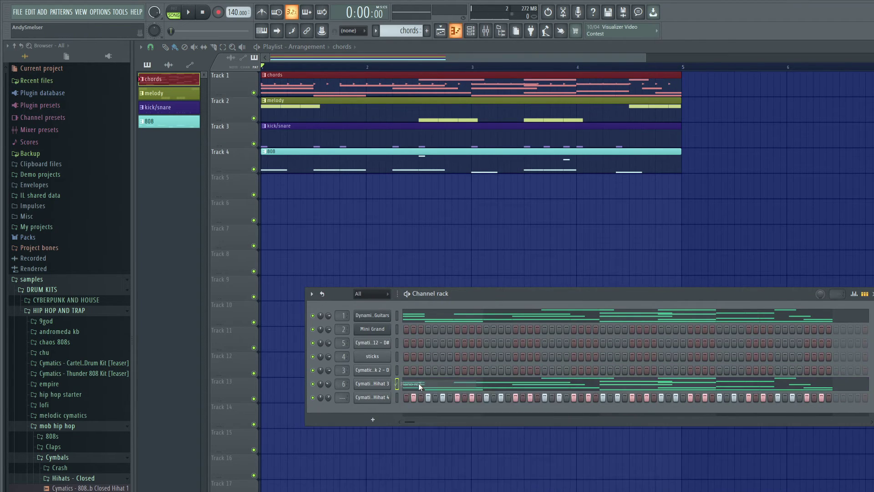
{"action": "right_click", "coordinate": [373, 384]}
{"action": "left_click", "coordinate": [453, 385]}
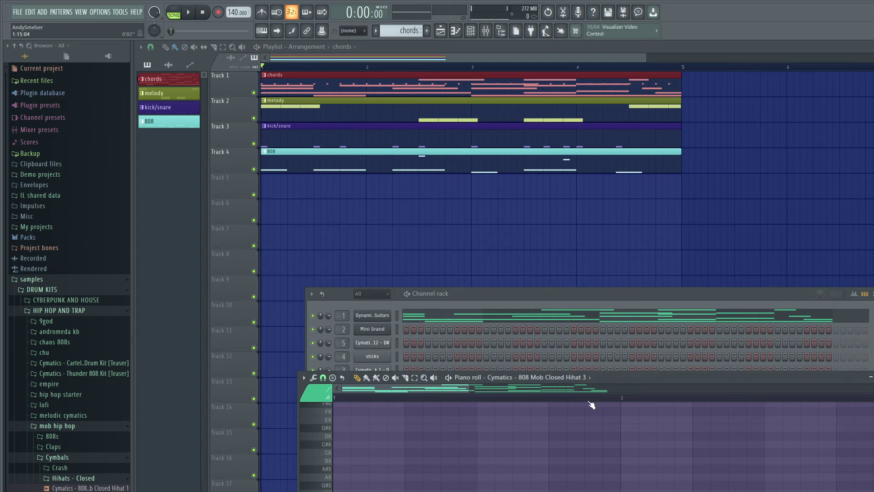
{"action": "left_click_drag", "start_coordinate": [612, 373], "coordinate": [684, 103]}
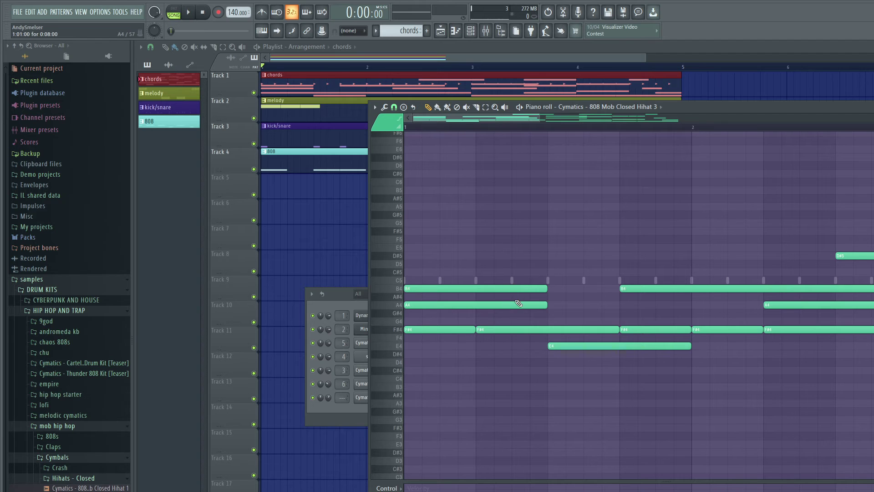
- Chop the first B4 hi-hat note with the chopper tool, using the Default pattern
{"action": "left_click", "coordinate": [463, 290]}
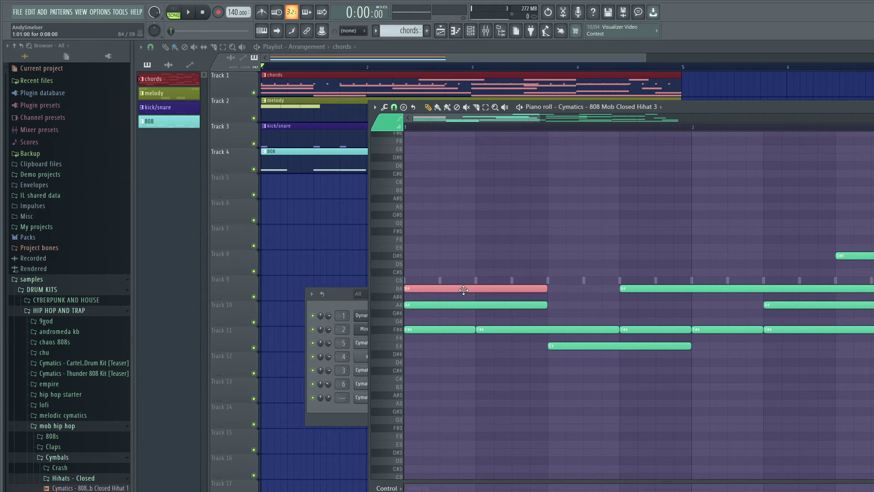
{"action": "key", "text": "ctrl+u"}
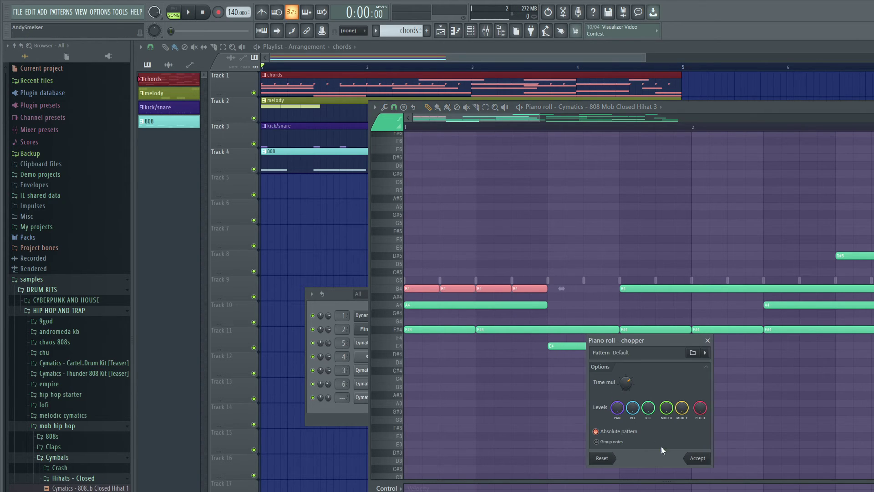
{"action": "left_click", "coordinate": [698, 458]}
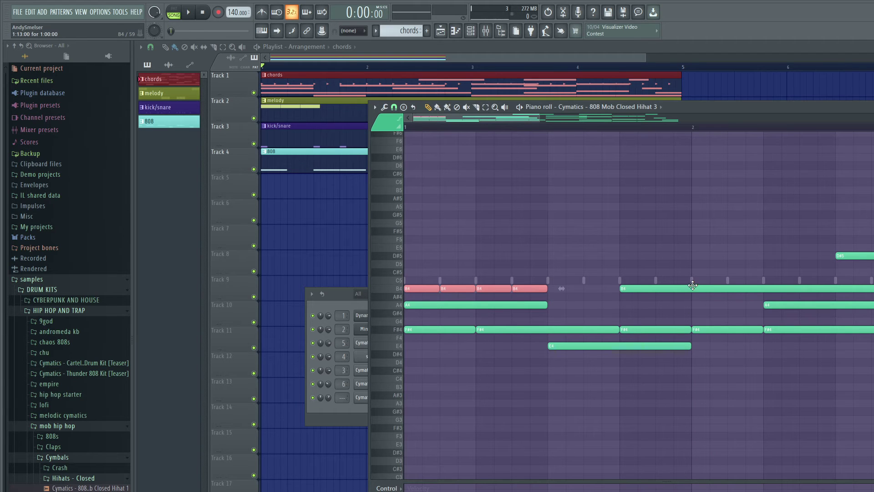
- Slice the second B4 note at the start of bar 2 and twice more within that bar, and split the first A4 note in half
{"action": "left_click_drag", "start_coordinate": [693, 281], "coordinate": [697, 308]}
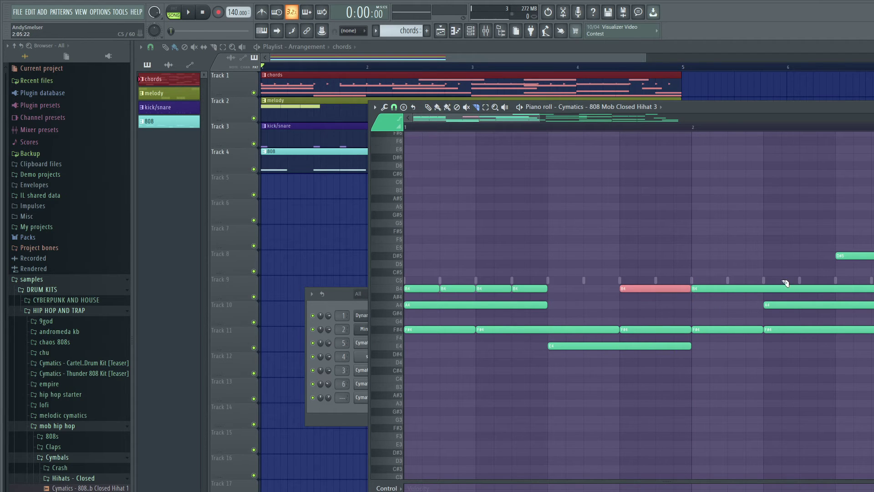
{"action": "left_click_drag", "start_coordinate": [801, 295], "coordinate": [801, 296]}
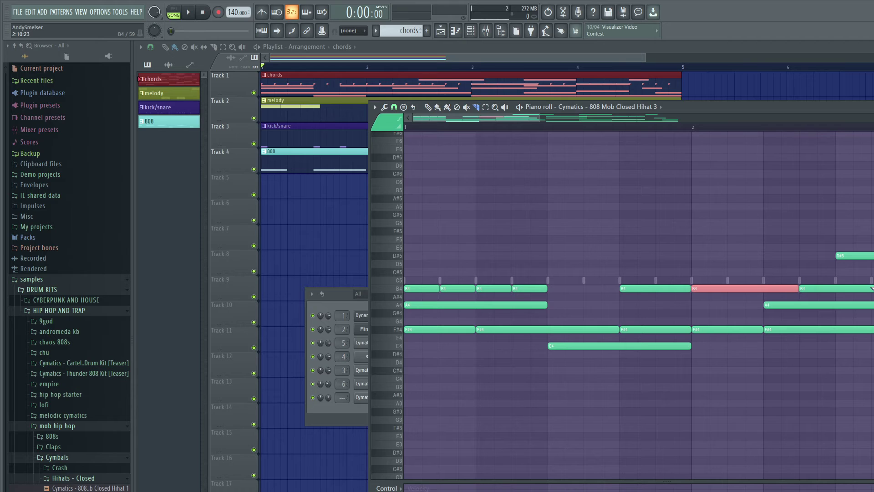
{"action": "left_click_drag", "start_coordinate": [870, 294], "coordinate": [871, 299]}
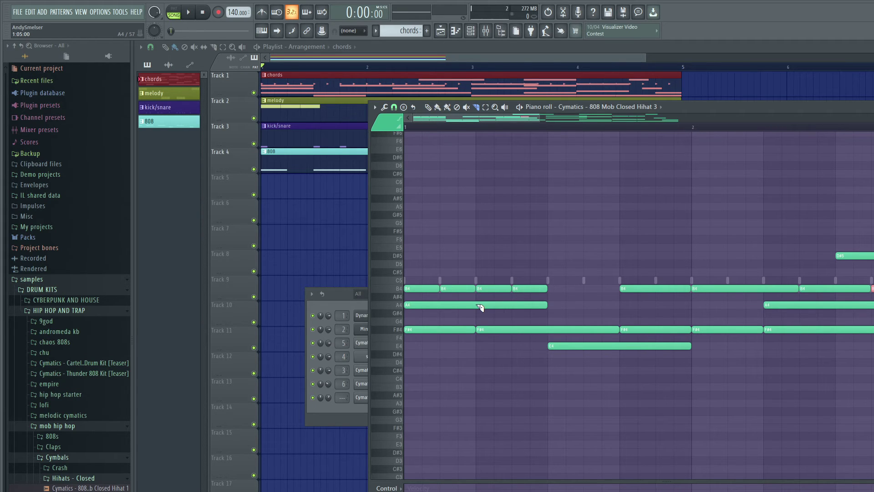
{"action": "left_click_drag", "start_coordinate": [480, 304], "coordinate": [483, 319]}
- Play the song briefly and reposition the piano roll window so it fits fully on screen
{"action": "key", "text": "space"}
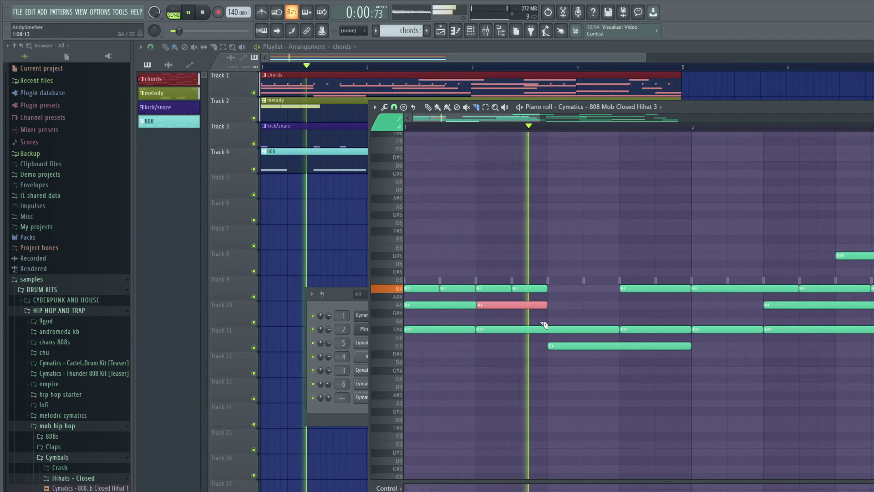
{"action": "left_click_drag", "start_coordinate": [742, 106], "coordinate": [697, 395]}
{"action": "left_click_drag", "start_coordinate": [685, 275], "coordinate": [649, 145]}
{"action": "key", "text": "space"}
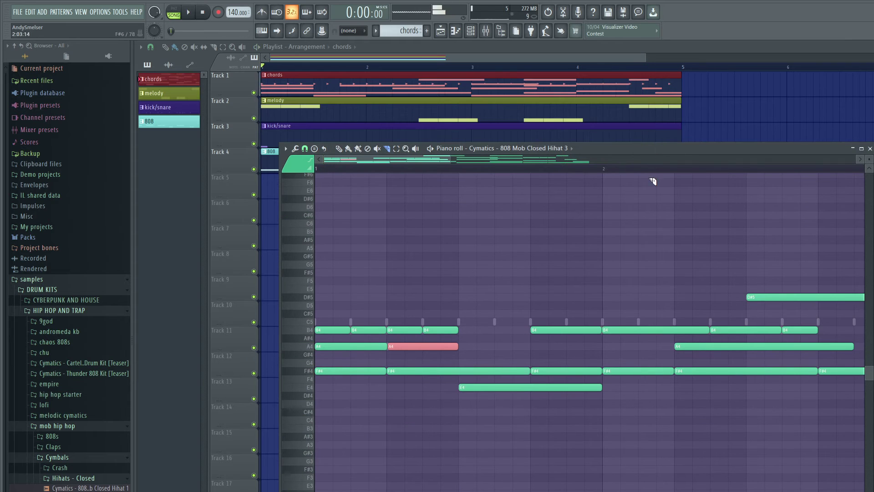
- Slice bar 2's long F#4 note in half, its A4 note in two places and its D#5 note in three places
{"action": "left_click_drag", "start_coordinate": [441, 160], "coordinate": [501, 171]}
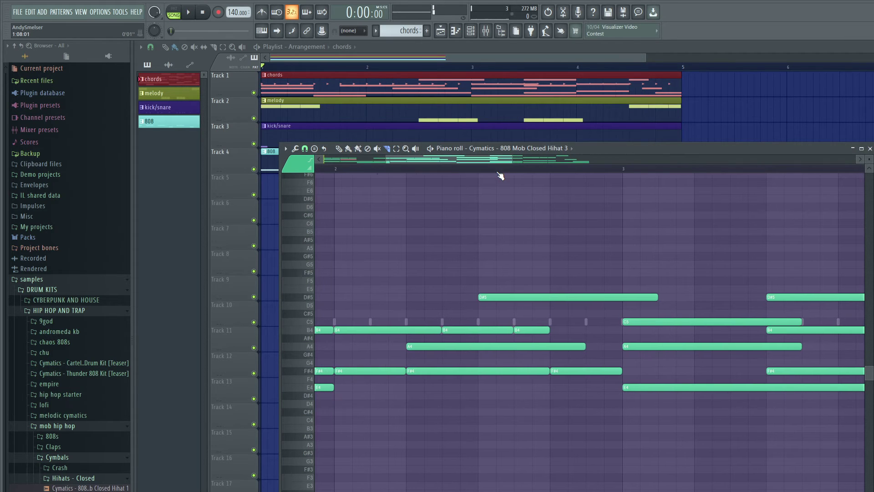
{"action": "left_click", "coordinate": [478, 371]}
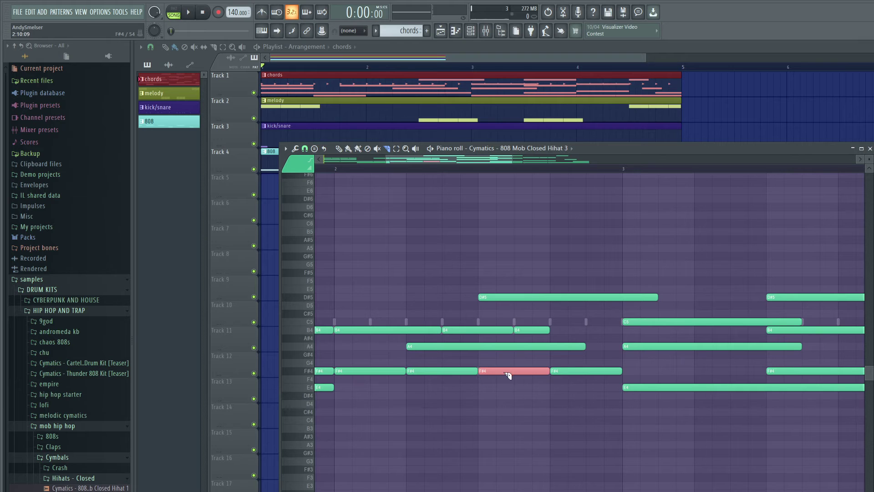
{"action": "left_click", "coordinate": [521, 345]}
{"action": "left_click", "coordinate": [442, 345]}
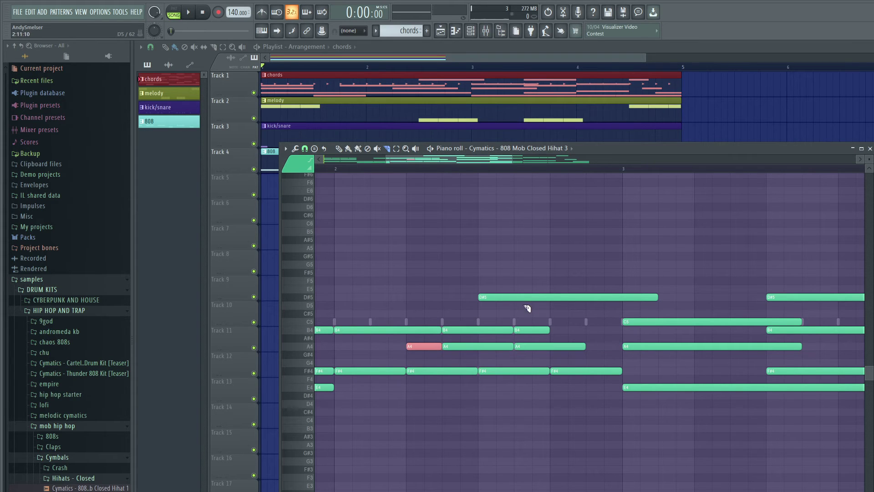
{"action": "left_click", "coordinate": [514, 298]}
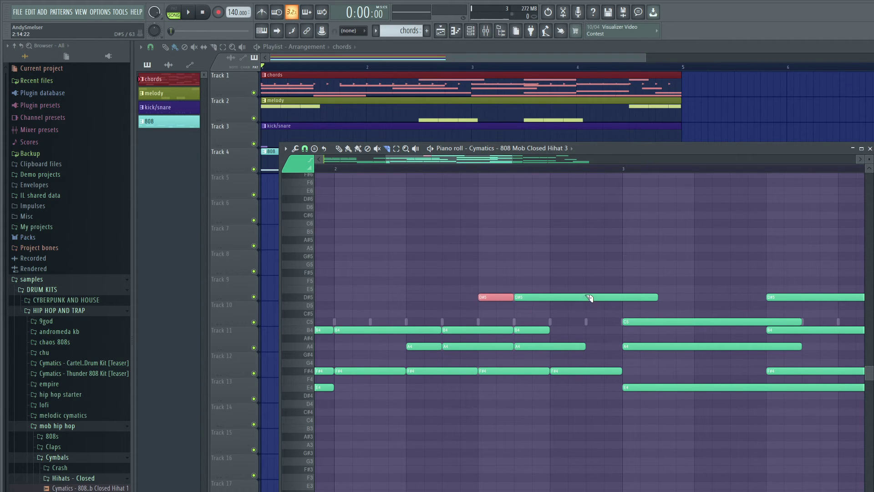
{"action": "left_click", "coordinate": [586, 297]}
{"action": "left_click", "coordinate": [640, 296]}
- Slice the C5 note at the start of bar 3 in two places and the A4 note below it in three places
{"action": "left_click", "coordinate": [658, 322]}
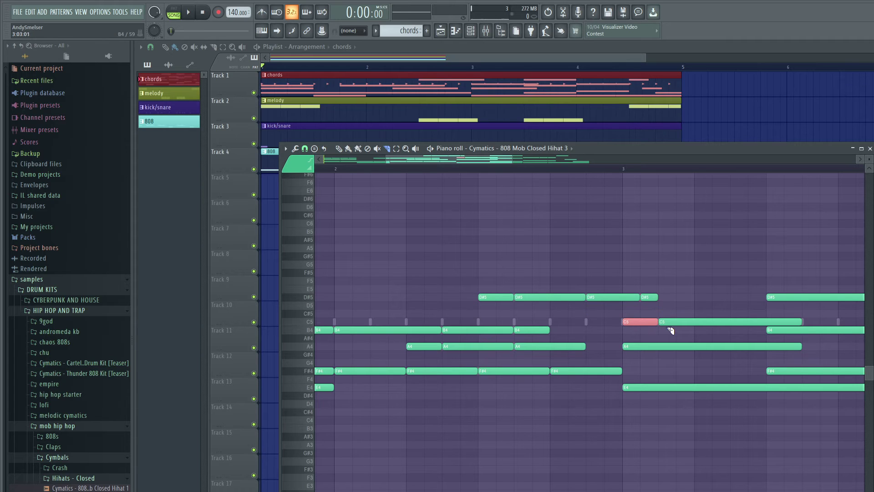
{"action": "left_click", "coordinate": [731, 321]}
{"action": "left_click", "coordinate": [695, 346]}
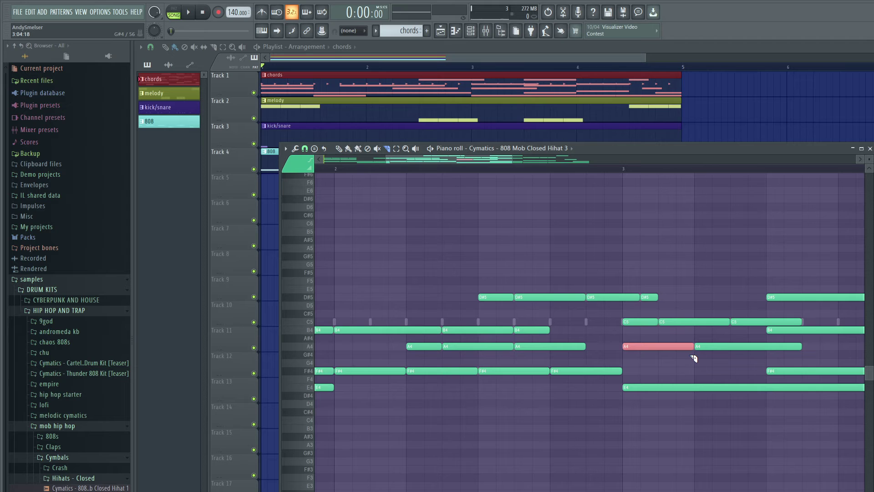
{"action": "left_click", "coordinate": [663, 346]}
{"action": "left_click", "coordinate": [766, 346]}
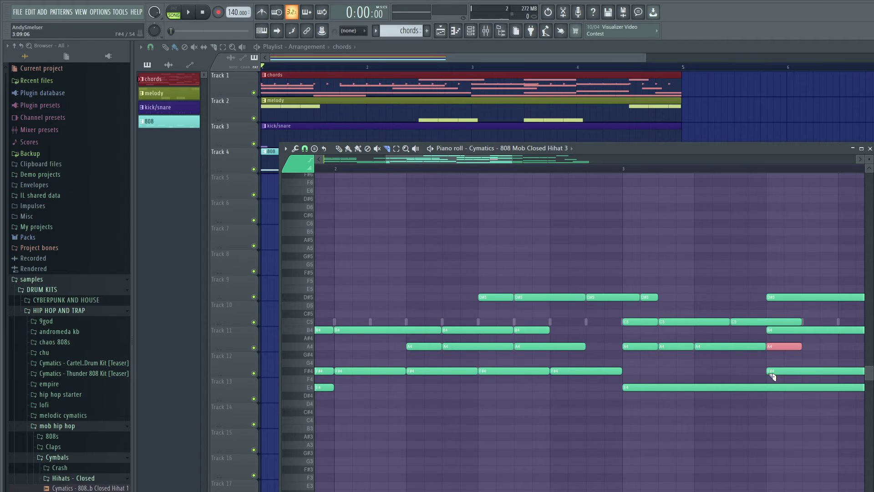
- Slice bar 3's long E4 note into four short pieces at its start, cut the remainder twice more, and audition the song
{"action": "left_click", "coordinate": [647, 388]}
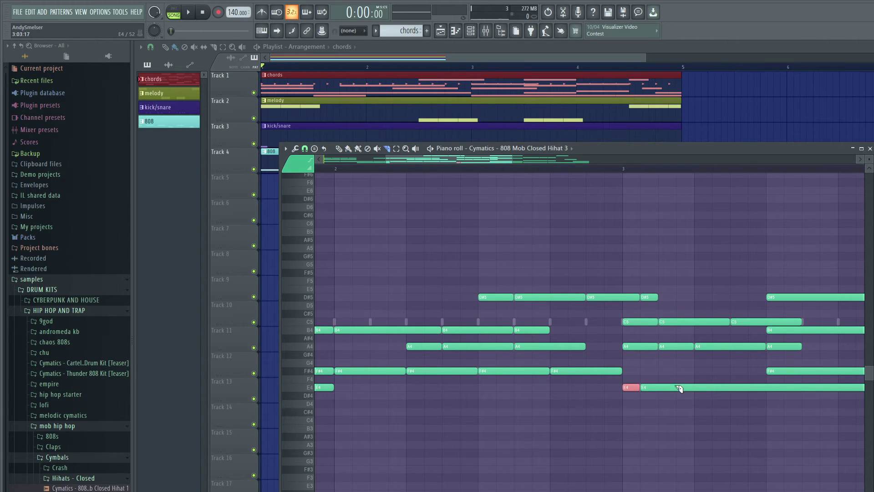
{"action": "left_click", "coordinate": [663, 387]}
{"action": "left_click", "coordinate": [681, 387]}
{"action": "left_click", "coordinate": [499, 159]}
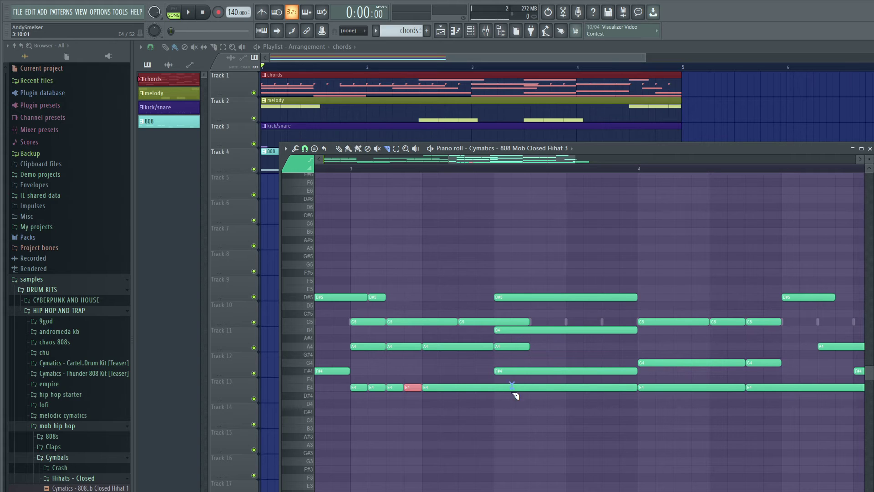
{"action": "left_click_drag", "start_coordinate": [515, 395], "coordinate": [510, 406]}
{"action": "key", "text": "space"}
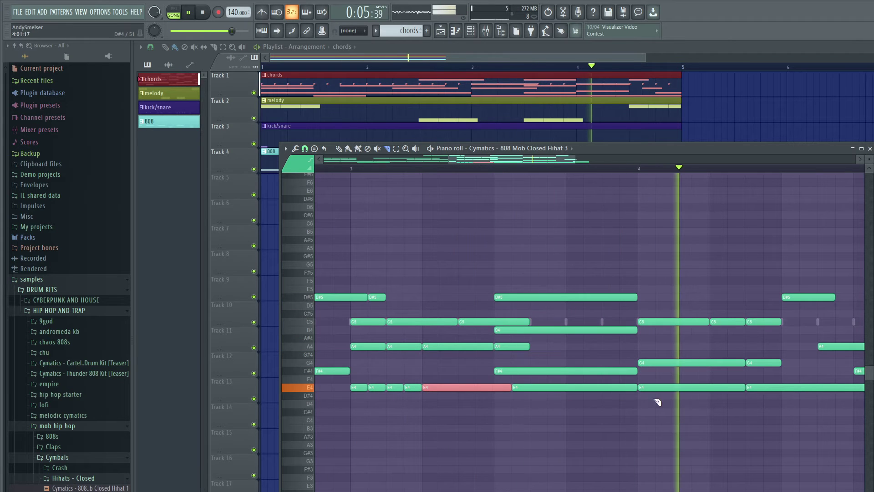
{"action": "left_click_drag", "start_coordinate": [513, 155], "coordinate": [526, 186]}
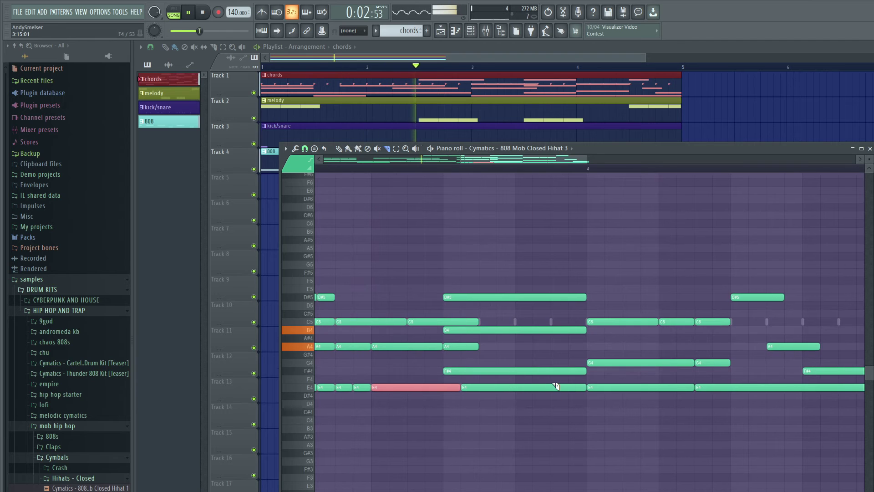
{"action": "left_click", "coordinate": [554, 386]}
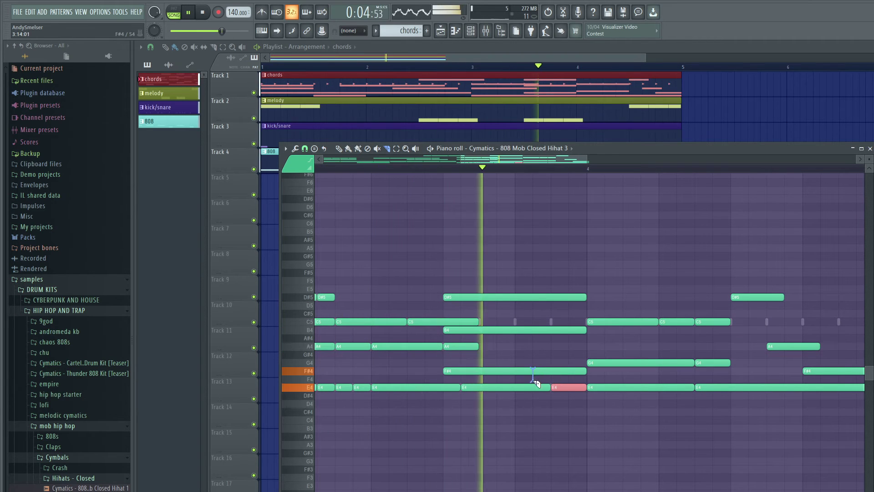
- Slice bar 3's F#4 note once and the first G4 note of bar 4 twice, and put the piano roll away
{"action": "left_click_drag", "start_coordinate": [536, 383], "coordinate": [537, 385]}
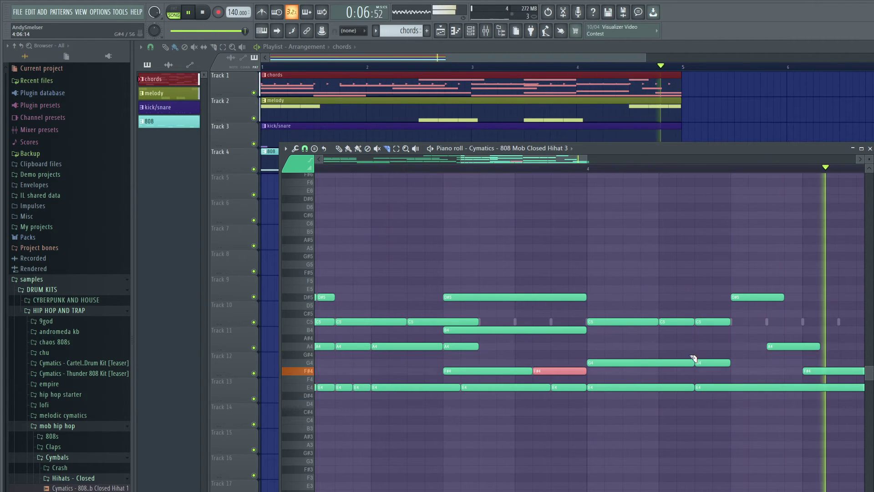
{"action": "mouse_move", "coordinate": [640, 357]}
{"action": "left_mouse_down"}
{"action": "mouse_move", "coordinate": [642, 372]}
{"action": "mouse_move", "coordinate": [622, 373]}
{"action": "left_mouse_up"}
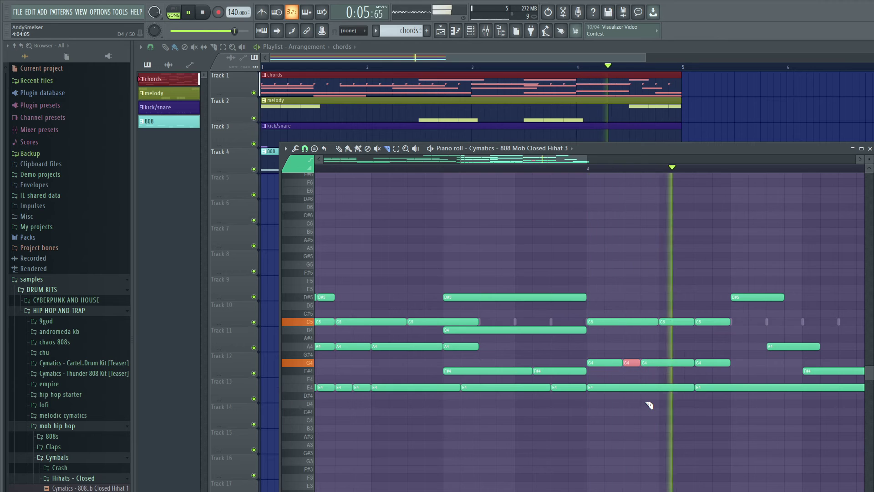
{"action": "left_click", "coordinate": [854, 149]}
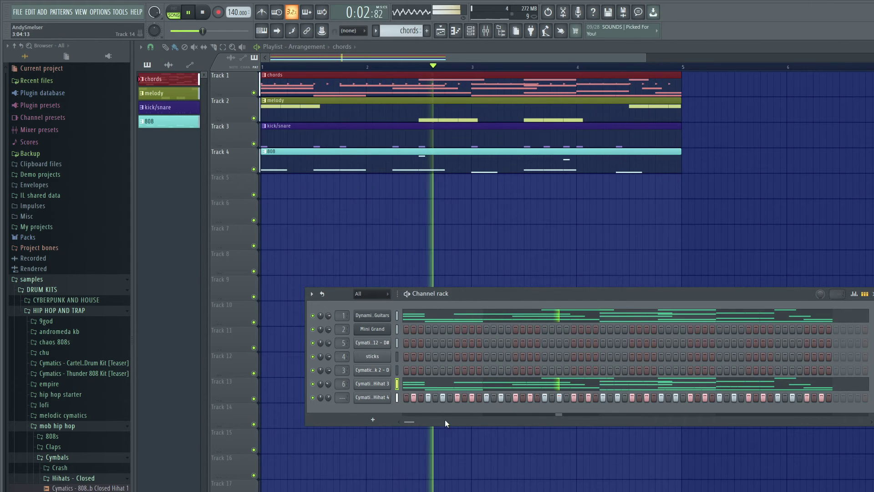
- Lower the Mob Closed Hihat 4 channel's volume slightly during playback, stop the song and close the channel rack
{"action": "left_click_drag", "start_coordinate": [328, 398], "coordinate": [327, 403]}
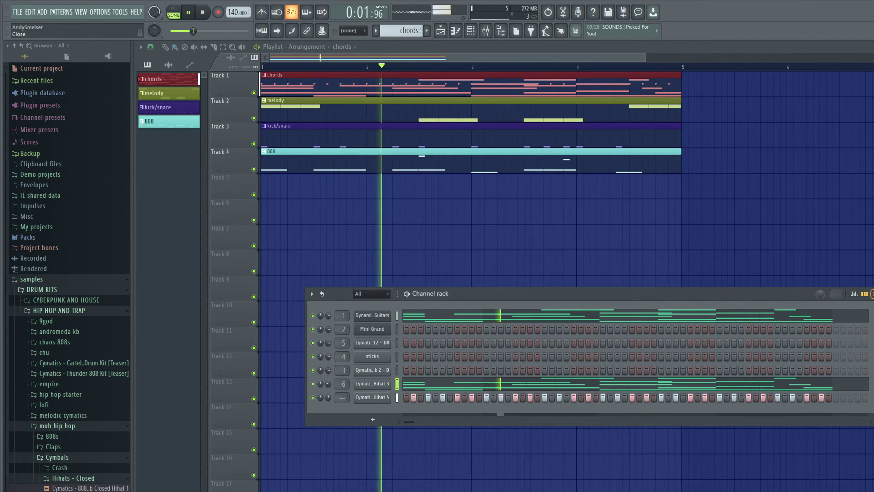
{"action": "key", "text": "space"}
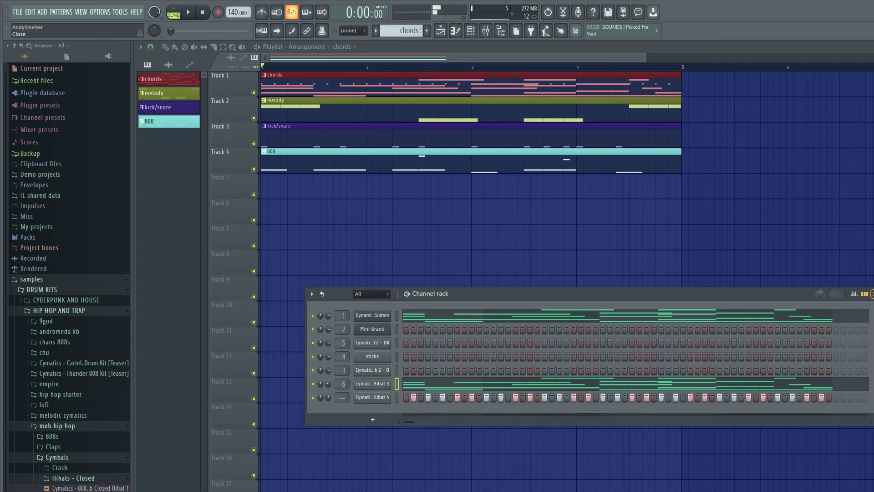
{"action": "left_click", "coordinate": [871, 294]}
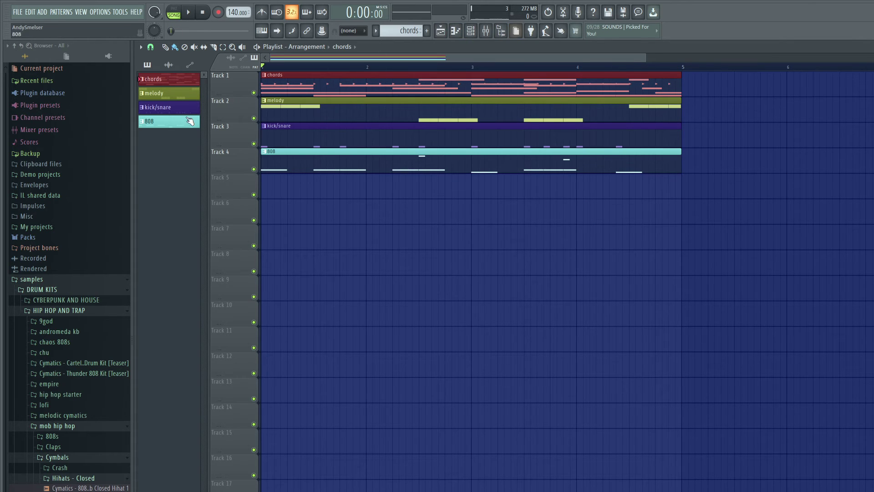
- Create a new empty pattern named hh
{"action": "left_click", "coordinate": [427, 31]}
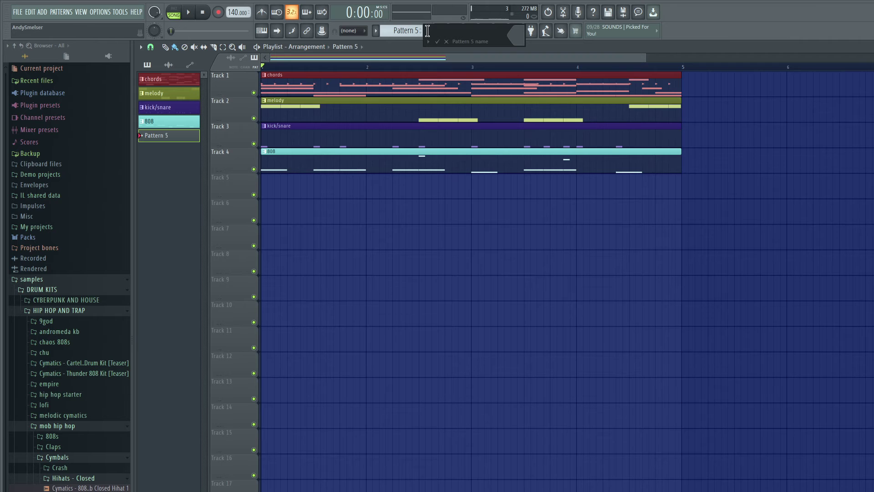
{"action": "type", "text": "hh"}
{"action": "left_click", "coordinate": [438, 41]}
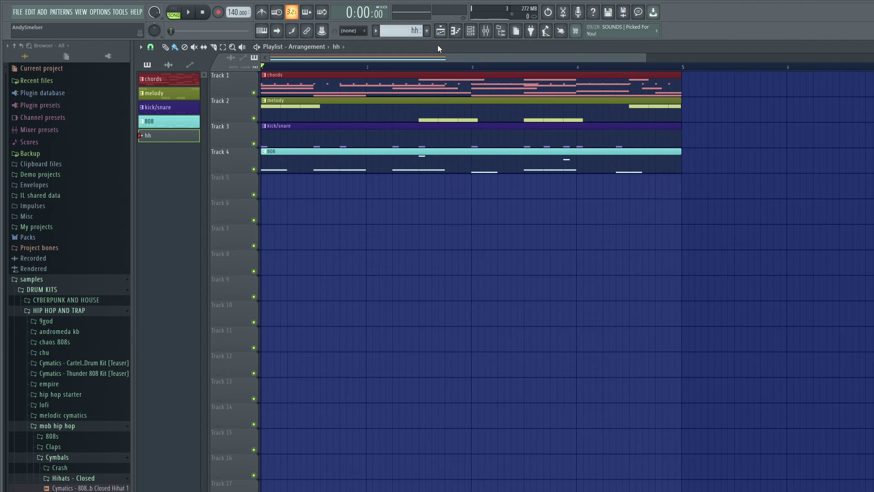
- Return to the chords pattern and cut the Mob Closed Hihat 3 channel's notes from it in the channel rack
{"action": "double_click", "coordinate": [318, 87]}
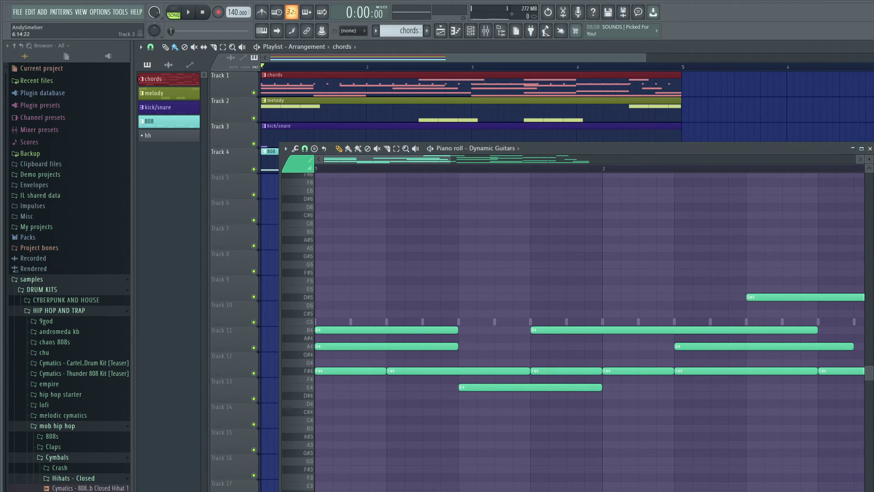
{"action": "left_click", "coordinate": [869, 148]}
{"action": "left_click", "coordinate": [470, 32]}
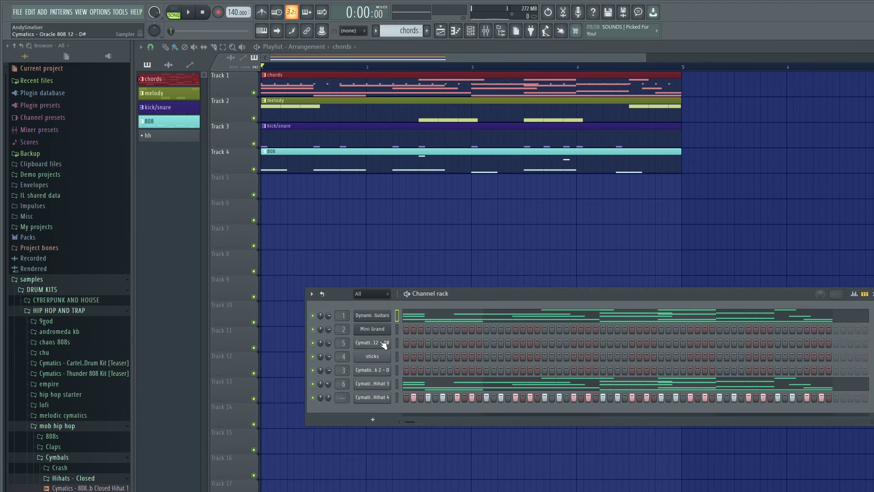
{"action": "right_click", "coordinate": [387, 383]}
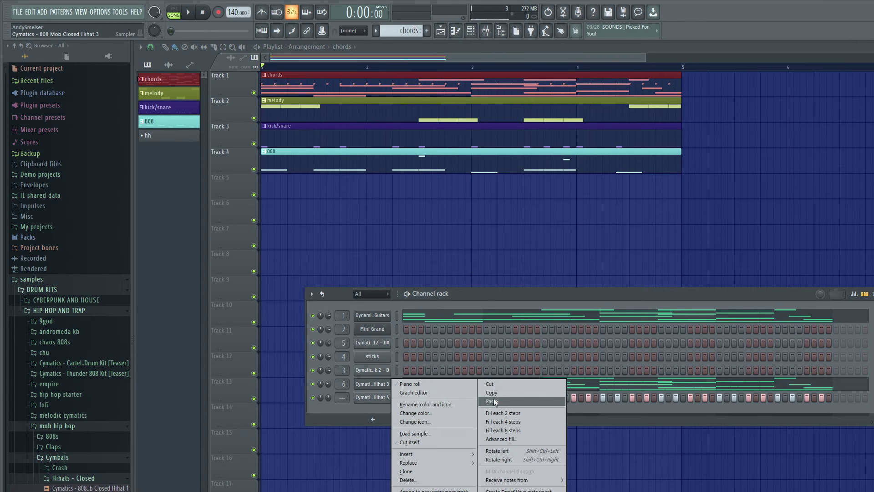
{"action": "left_click", "coordinate": [506, 384]}
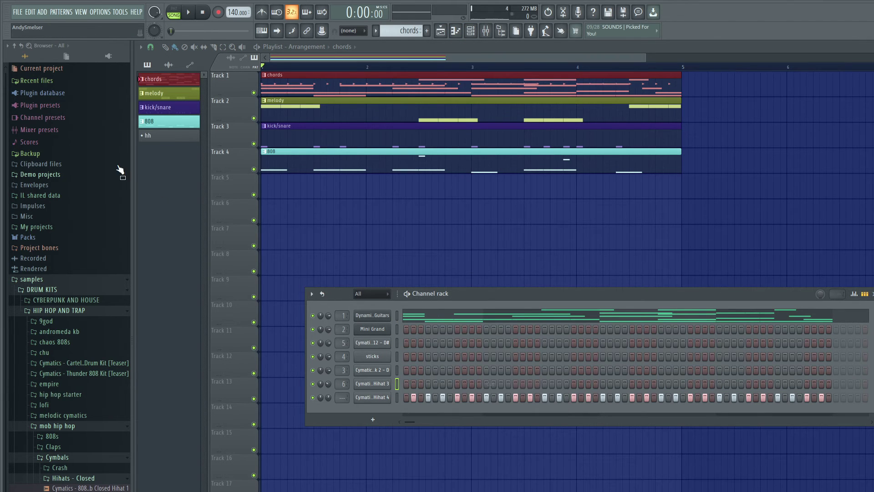
- Paste the cut notes into the Mob Closed Hihat 3 channel of the hh pattern
{"action": "left_click", "coordinate": [159, 139]}
{"action": "right_click", "coordinate": [371, 383]}
{"action": "left_click", "coordinate": [506, 402]}
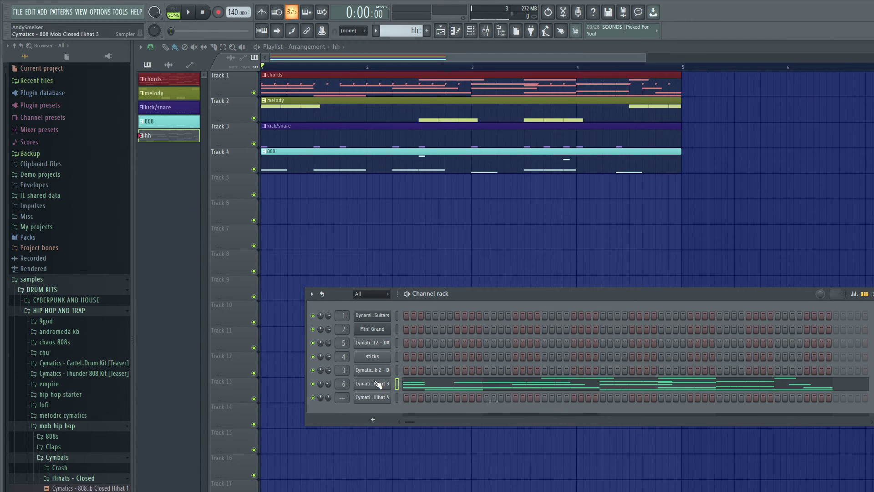
- Move the Mob Closed Hihat 4 steps from the chords pattern into the hh pattern and close the channel rack
{"action": "left_click", "coordinate": [171, 80]}
{"action": "right_click", "coordinate": [376, 399]}
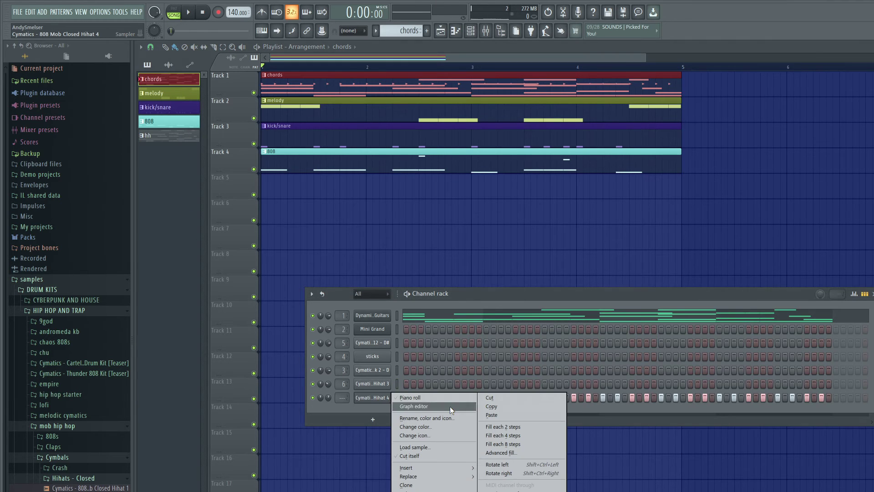
{"action": "left_click", "coordinate": [512, 395]}
{"action": "left_click", "coordinate": [166, 140]}
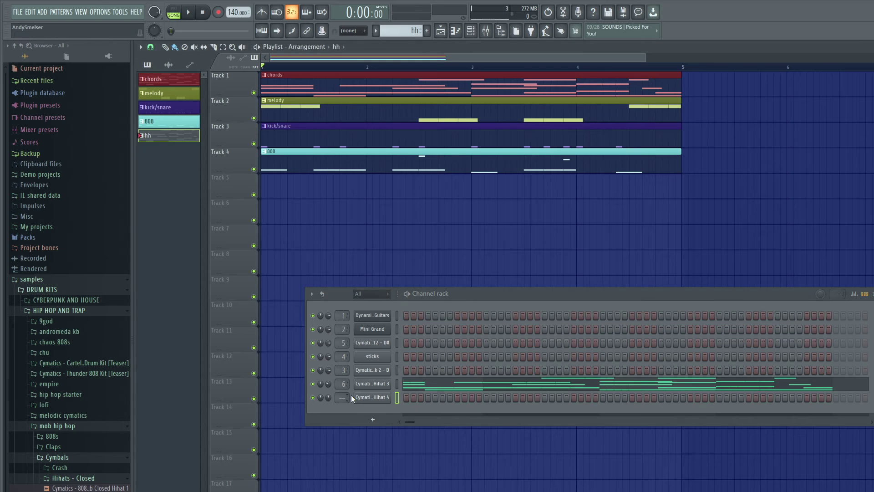
{"action": "right_click", "coordinate": [376, 397]}
{"action": "left_click", "coordinate": [503, 414]}
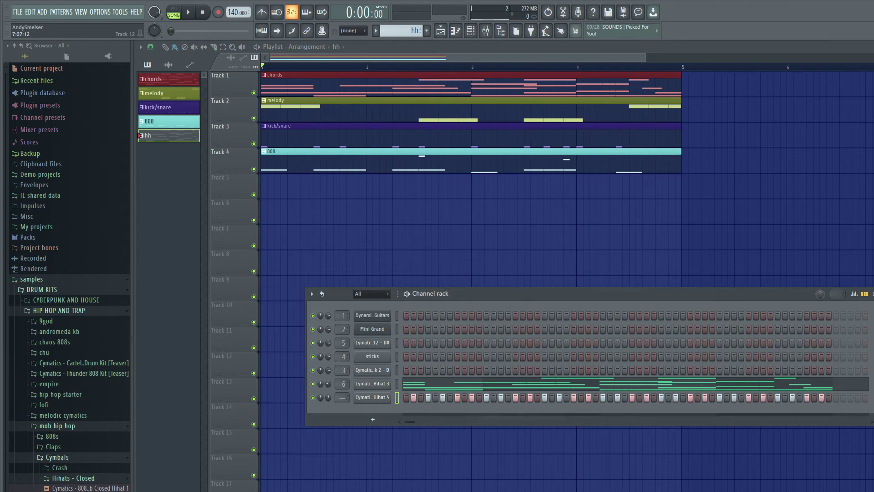
{"action": "left_click", "coordinate": [864, 295]}
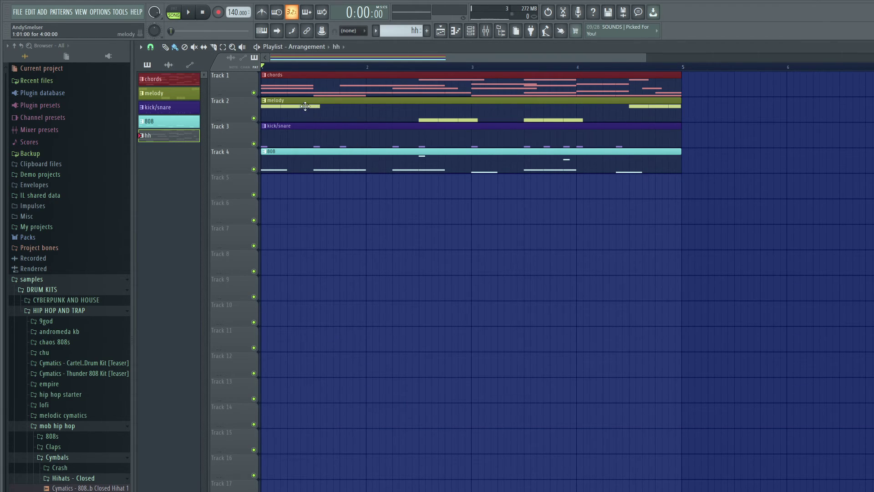
- Delete the kick/snare, 808 and chords clips from the playlist, muting Track 1 to hear the melody alone before removing the chords
{"action": "right_click", "coordinate": [321, 145]}
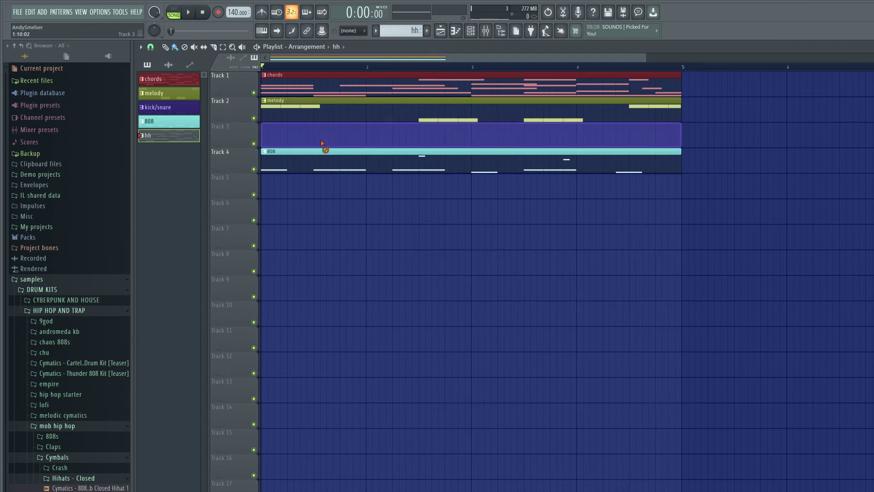
{"action": "right_click", "coordinate": [322, 159]}
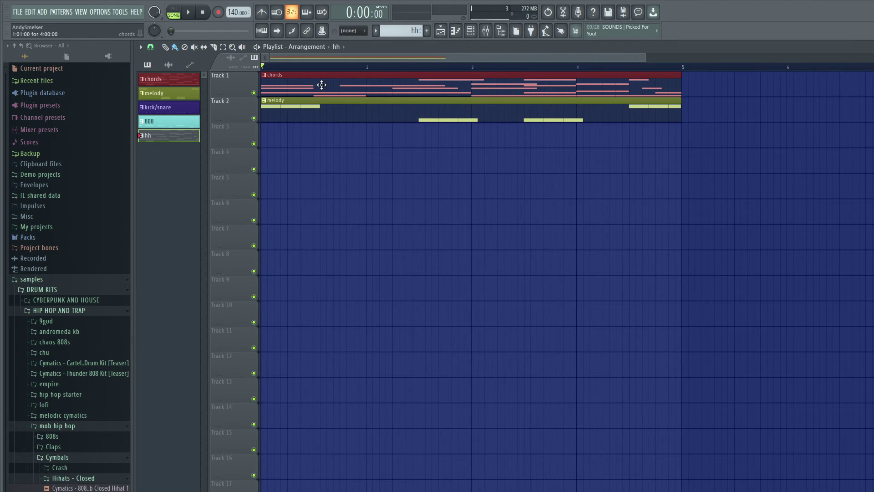
{"action": "left_click", "coordinate": [253, 92]}
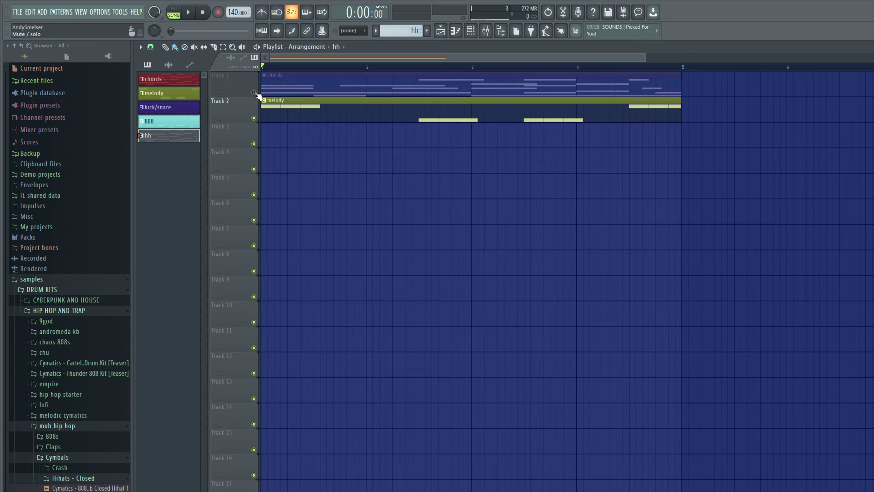
{"action": "key", "text": "space"}
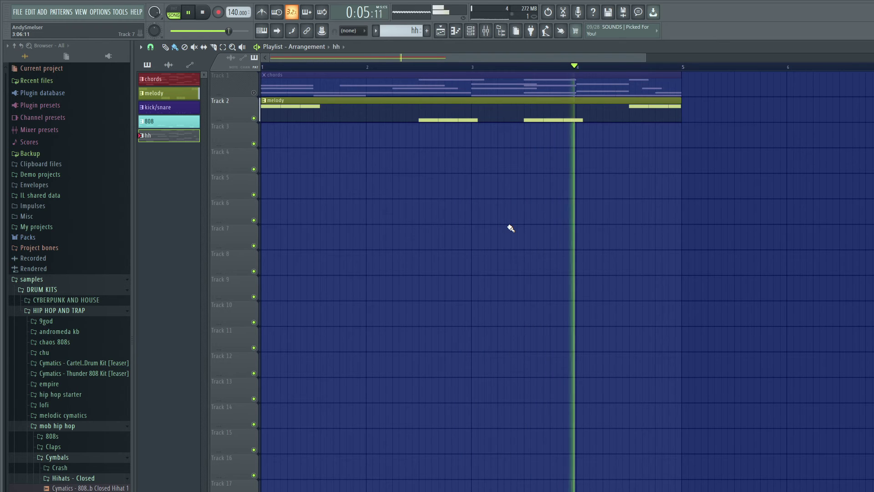
{"action": "key", "text": "space"}
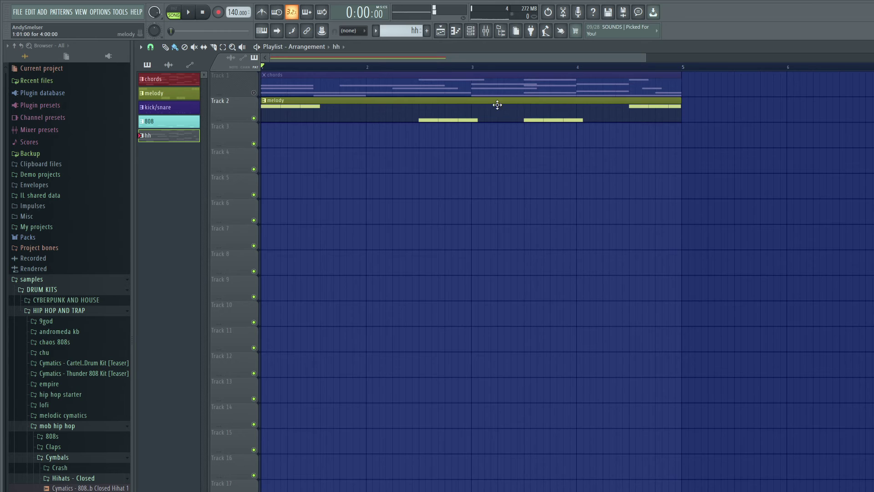
{"action": "right_click", "coordinate": [557, 93]}
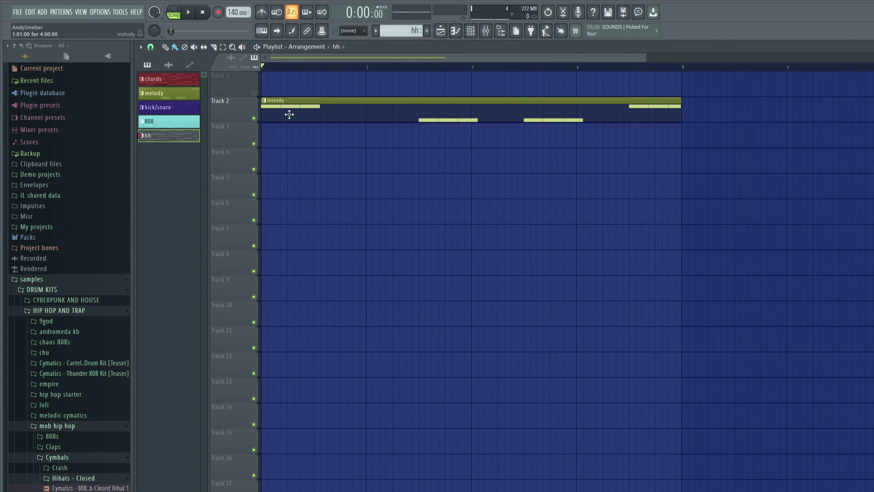
- Duplicate the melody clip on Track 2 twice so copies start at bars 5 and 9
{"action": "left_click", "coordinate": [430, 112]}
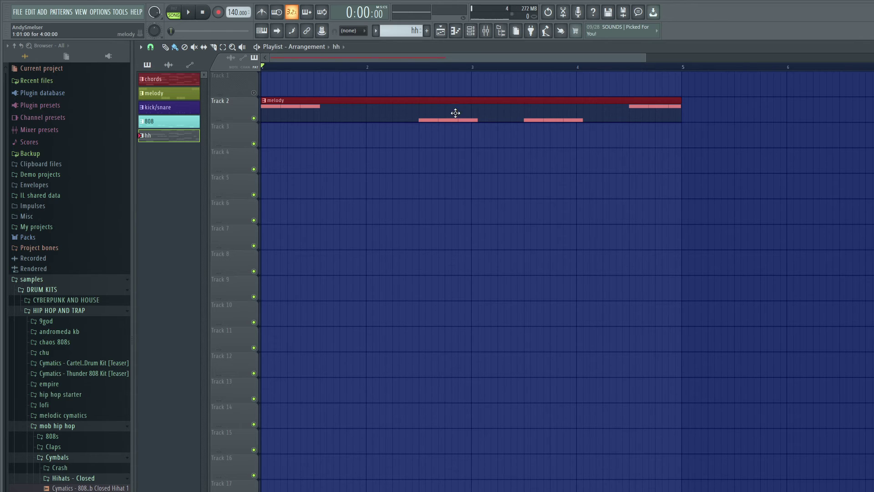
{"action": "left_click_drag", "start_coordinate": [426, 114], "coordinate": [847, 113]}
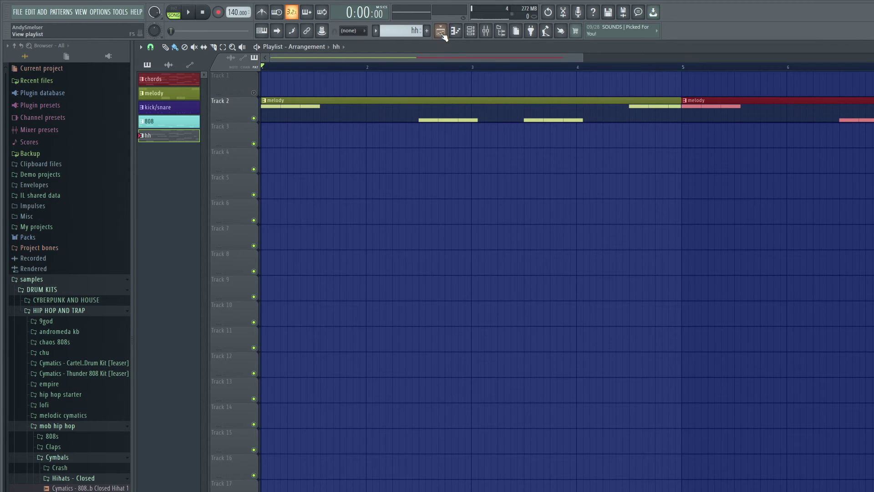
{"action": "left_click_drag", "start_coordinate": [465, 58], "coordinate": [599, 59]}
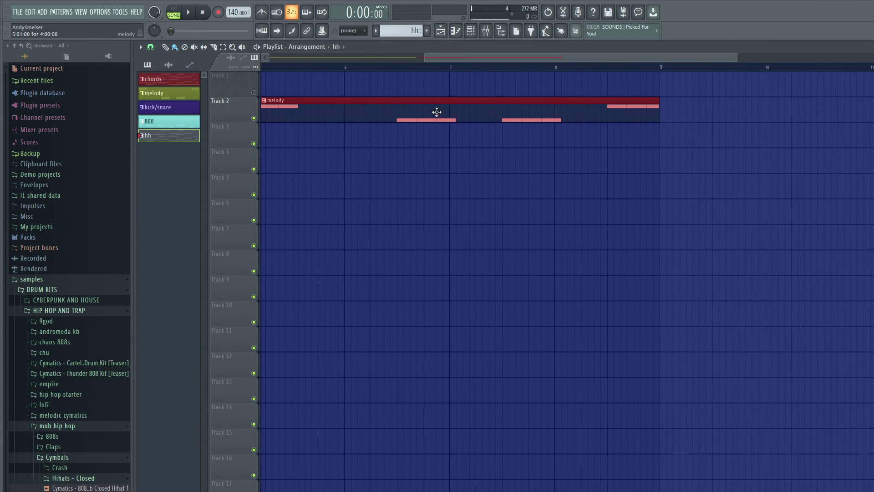
{"action": "left_click_drag", "start_coordinate": [437, 111], "coordinate": [865, 129]}
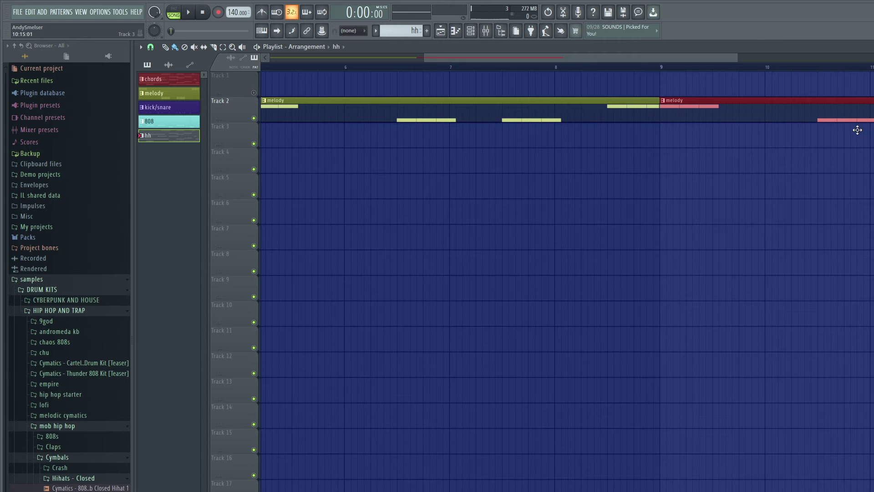
{"action": "left_click_drag", "start_coordinate": [599, 53], "coordinate": [637, 56]}
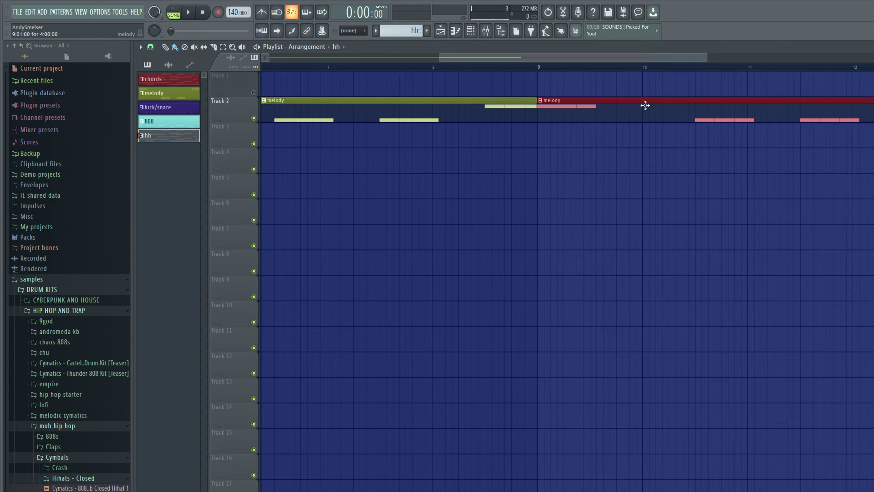
- Slice the third melody clip at bar 10 and delete the part after the cut
{"action": "left_click", "coordinate": [642, 68]}
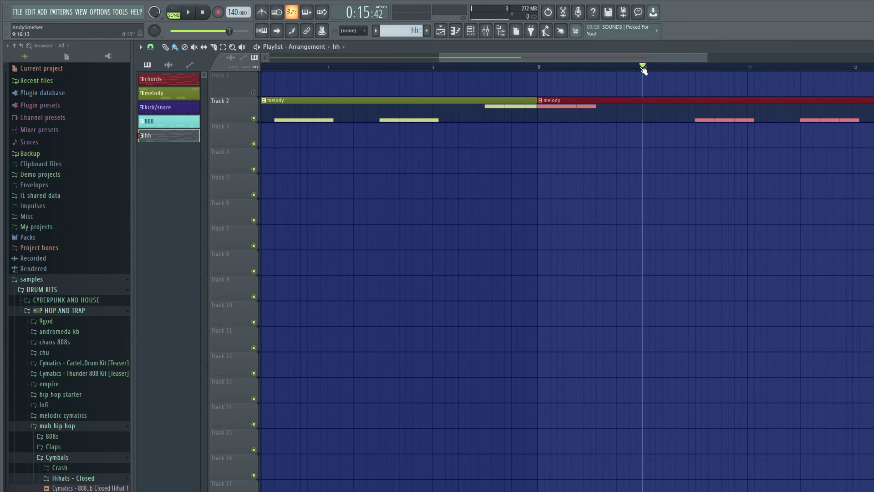
{"action": "left_click_drag", "start_coordinate": [643, 67], "coordinate": [623, 67]}
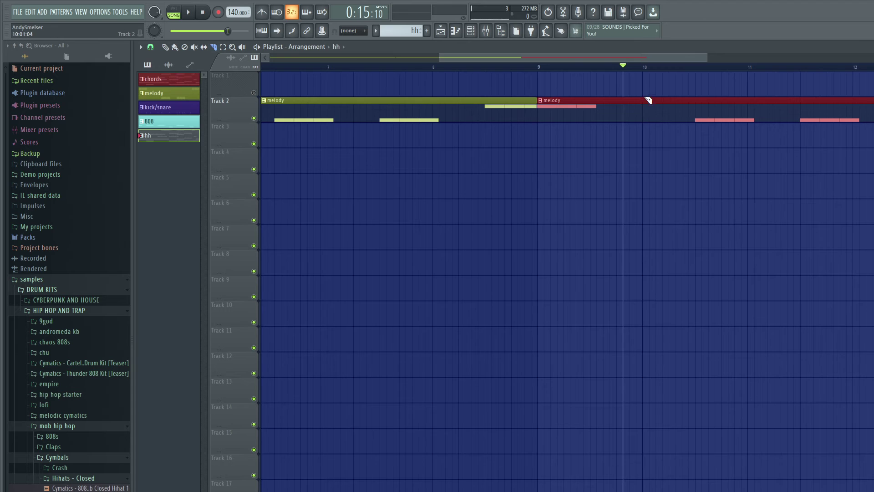
{"action": "left_click_drag", "start_coordinate": [648, 100], "coordinate": [642, 129]}
{"action": "left_click", "coordinate": [759, 110]}
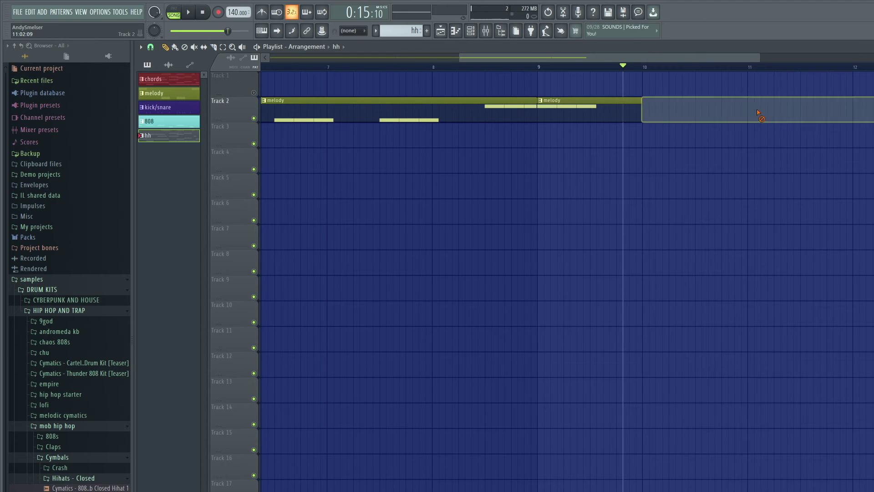
{"action": "key", "text": "Delete"}
{"action": "left_click_drag", "start_coordinate": [623, 65], "coordinate": [497, 78]}
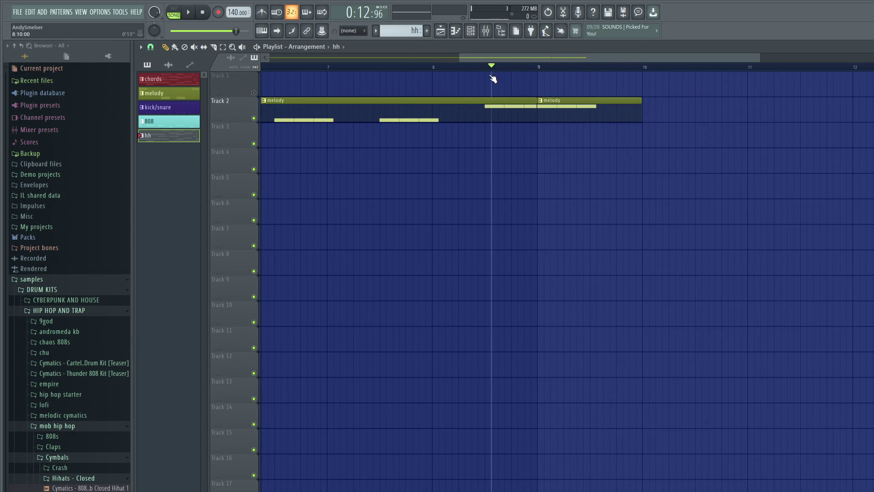
- Place a chords clip at bar 9 on Track 1 and unmute the track
{"action": "left_click", "coordinate": [166, 123]}
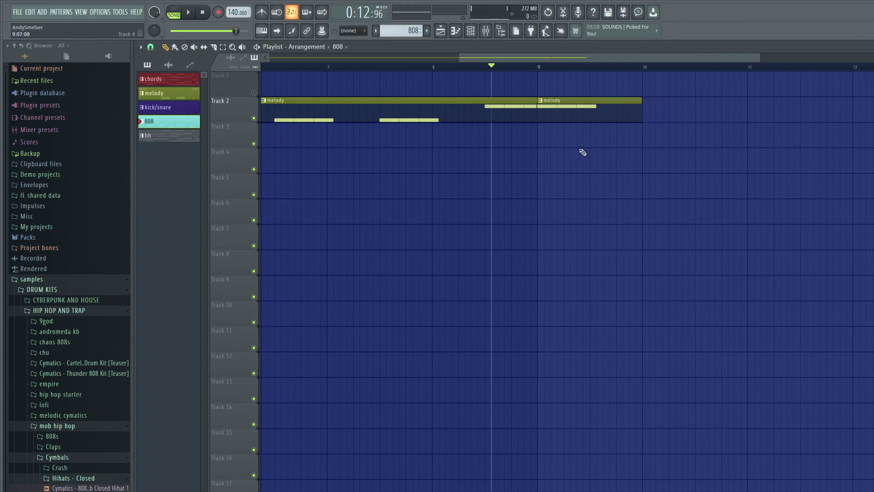
{"action": "left_click", "coordinate": [170, 79]}
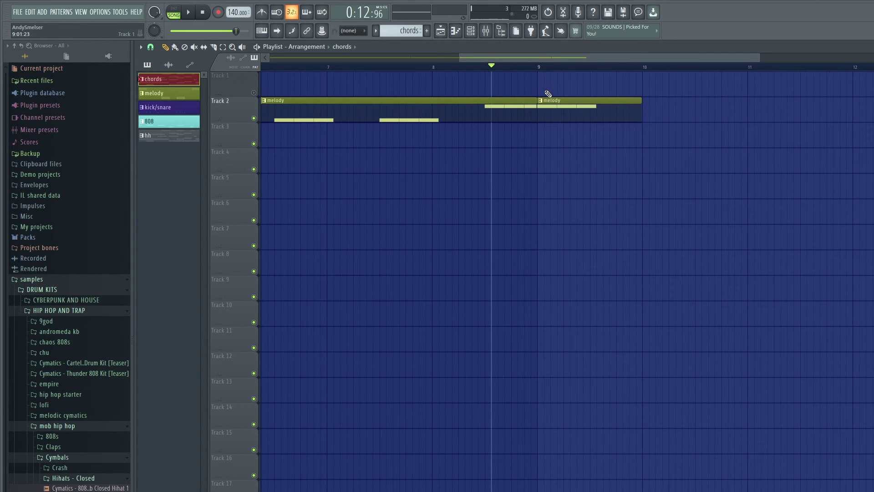
{"action": "left_click", "coordinate": [540, 91]}
{"action": "left_click", "coordinate": [254, 92]}
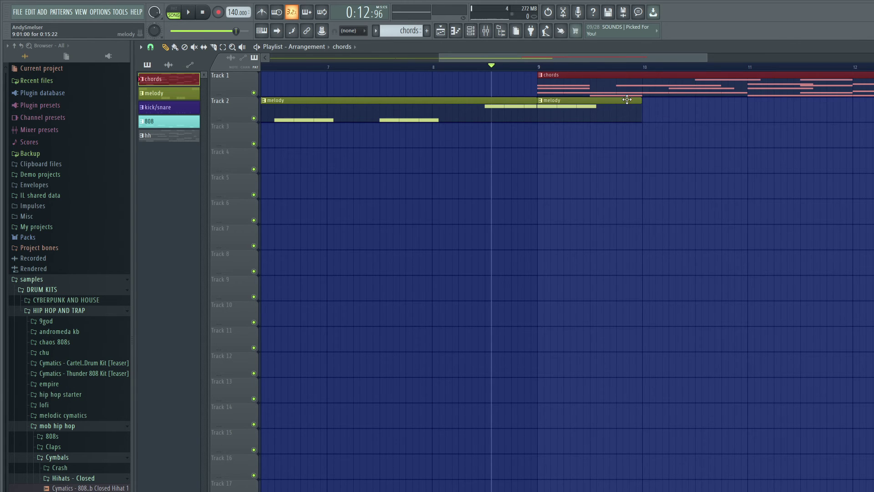
{"action": "scroll", "coordinate": [588, 57], "scroll_direction": "down", "scroll_amount": 5}
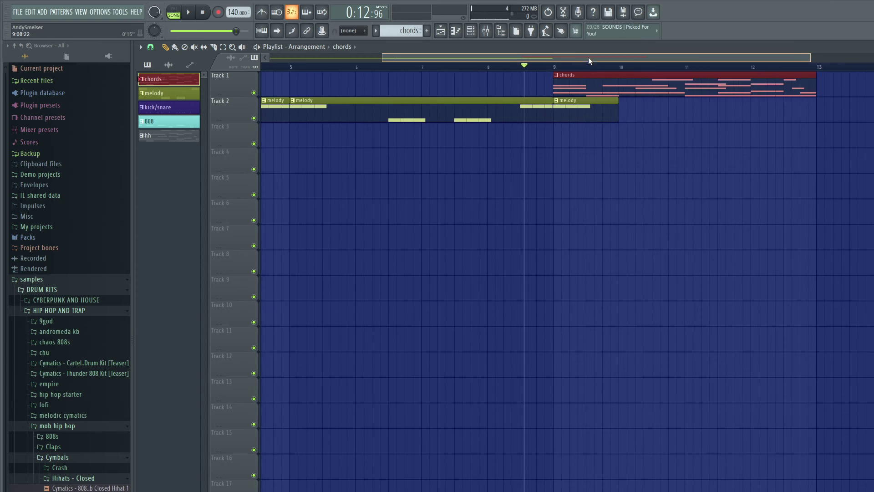
{"action": "scroll", "coordinate": [477, 76], "scroll_direction": "right", "scroll_amount": 3}
{"action": "mouse_move", "coordinate": [663, 84]}
{"action": "left_mouse_down"}
{"action": "mouse_move", "coordinate": [404, 93]}
{"action": "mouse_move", "coordinate": [600, 91]}
{"action": "mouse_move", "coordinate": [678, 72]}
{"action": "mouse_move", "coordinate": [667, 76]}
{"action": "left_mouse_up"}
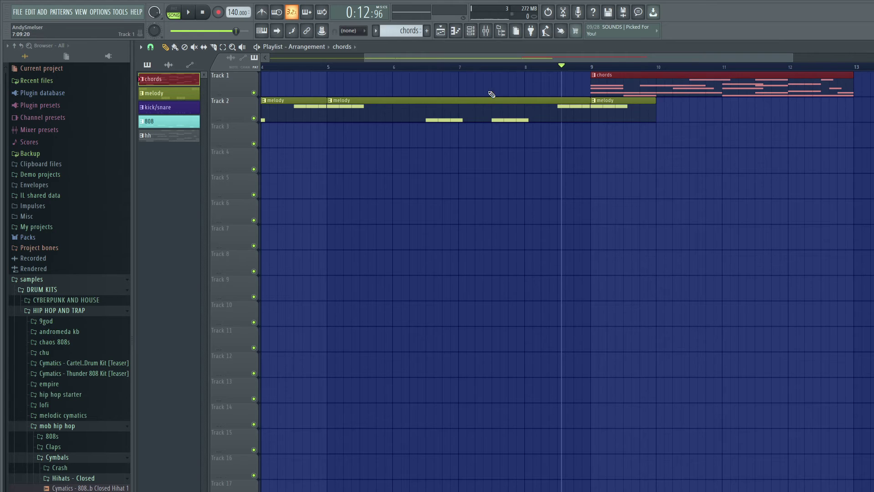
- Place a kick/snare clip at bar 9 on Track 3 and hh clips at bars 5 and 9 on Track 4
{"action": "left_click", "coordinate": [166, 112]}
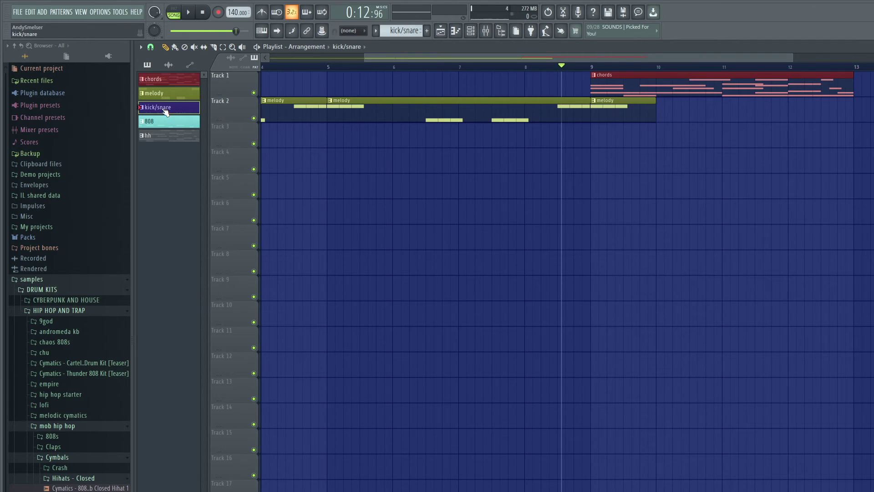
{"action": "left_click", "coordinate": [596, 140]}
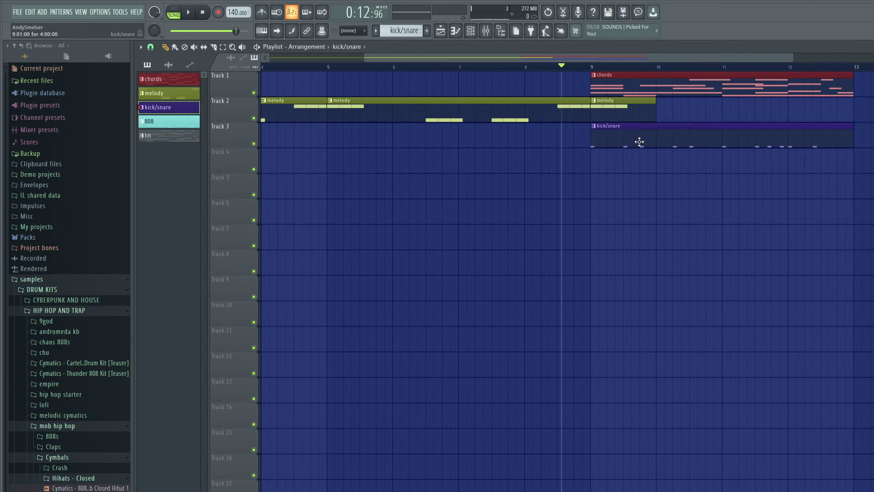
{"action": "left_click", "coordinate": [169, 137]}
{"action": "left_click", "coordinate": [334, 170]}
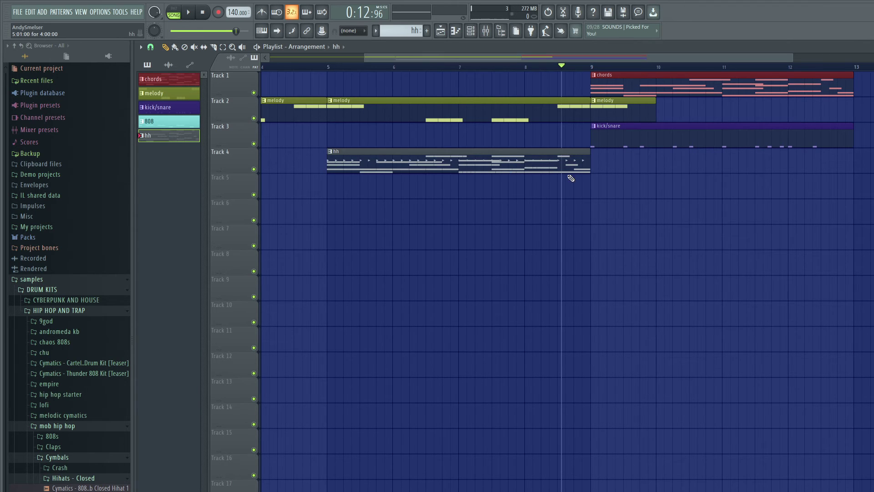
{"action": "left_click", "coordinate": [595, 169]}
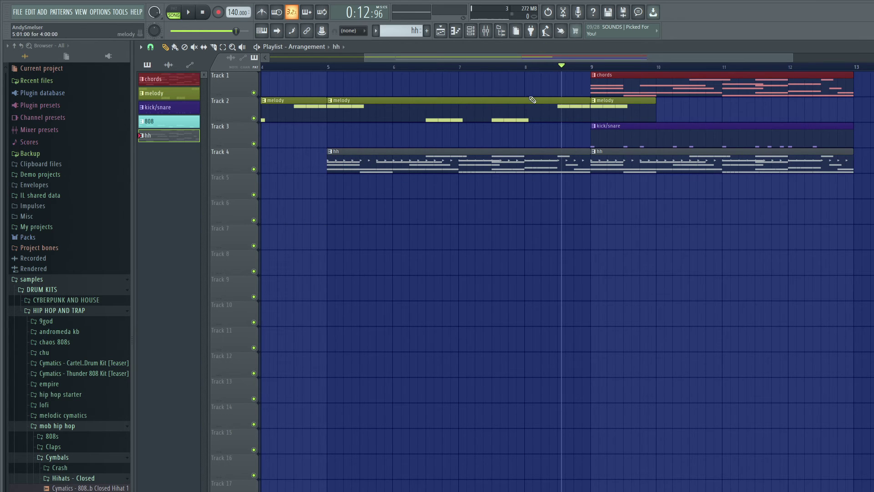
- Trim the starts of the kick/snare and chords clips to bar 10, leaving the second hh clip starting at bar 9
{"action": "left_click_drag", "start_coordinate": [564, 69], "coordinate": [523, 72]}
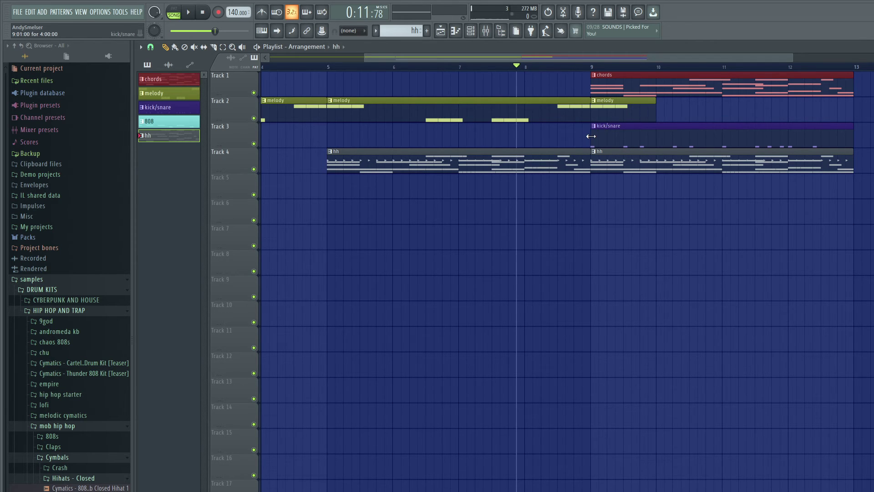
{"action": "left_click_drag", "start_coordinate": [590, 136], "coordinate": [656, 137]}
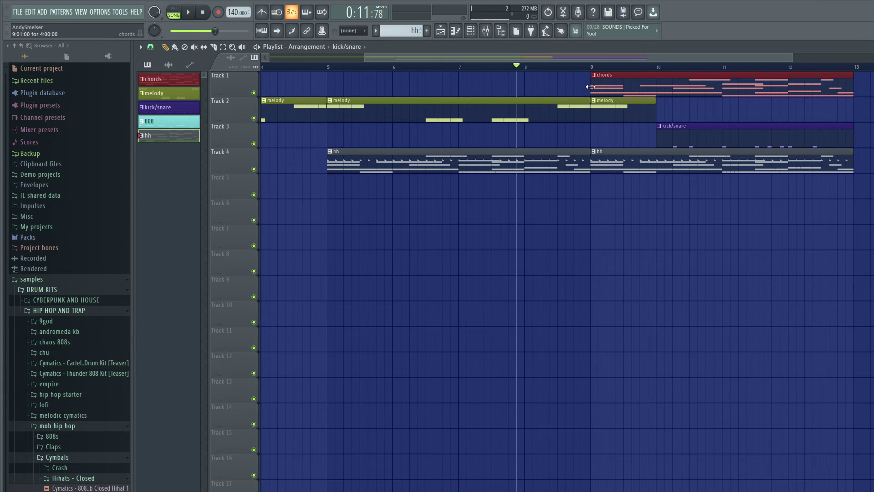
{"action": "left_click_drag", "start_coordinate": [590, 86], "coordinate": [653, 91]}
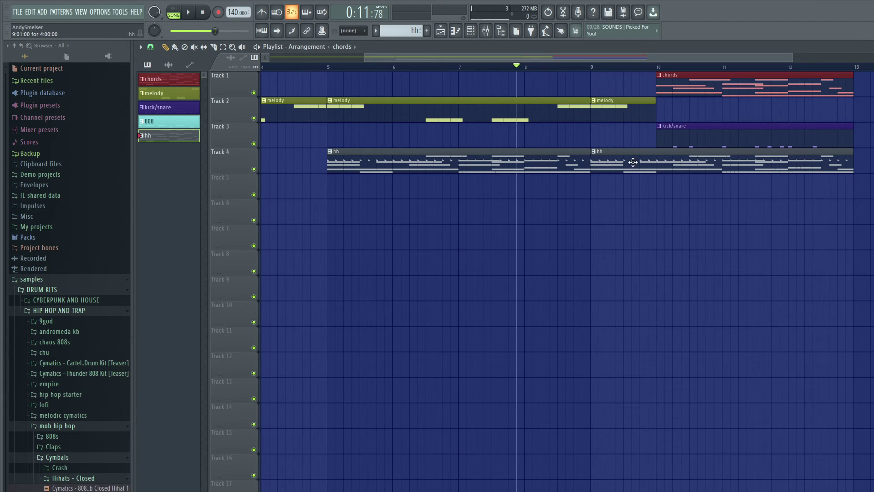
{"action": "left_click_drag", "start_coordinate": [593, 166], "coordinate": [655, 166]}
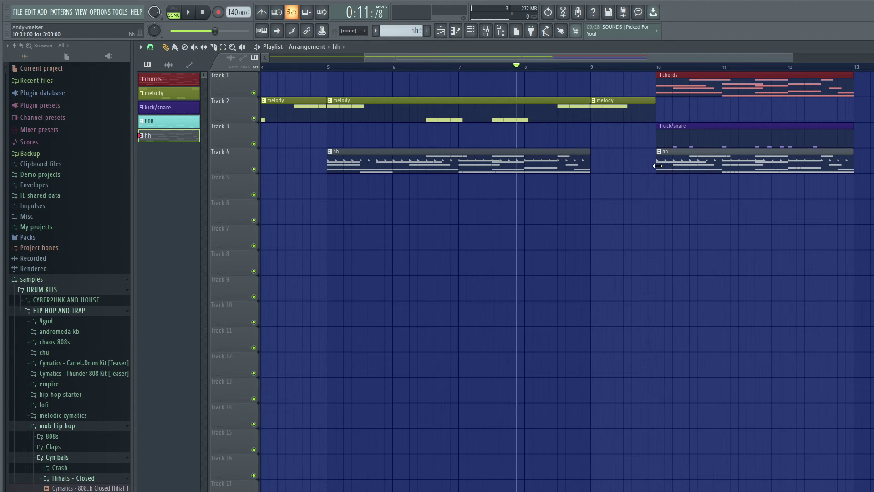
{"action": "left_click_drag", "start_coordinate": [657, 166], "coordinate": [590, 171]}
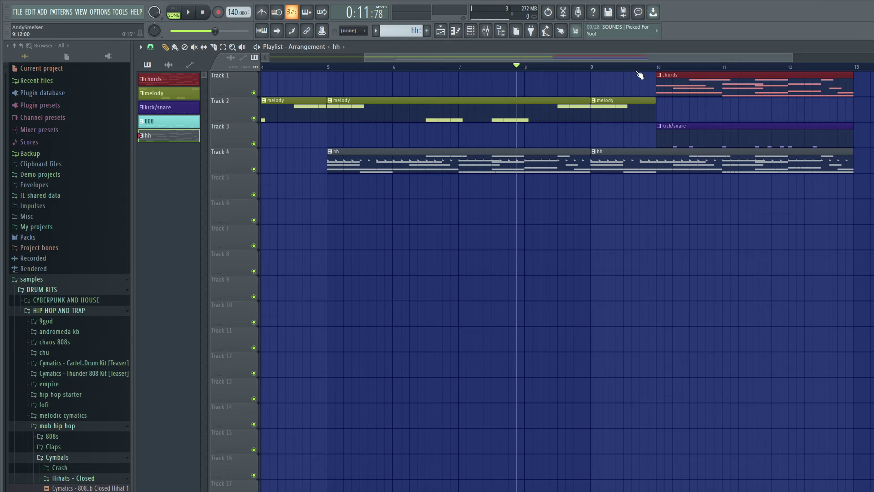
- Play the arrangement from the beginning to check the intro and the drop
{"action": "mouse_move", "coordinate": [519, 69]}
{"action": "left_mouse_down"}
{"action": "mouse_move", "coordinate": [273, 64]}
{"action": "mouse_move", "coordinate": [220, 113]}
{"action": "mouse_move", "coordinate": [196, 123]}
{"action": "left_mouse_up"}
{"action": "key", "text": "space"}
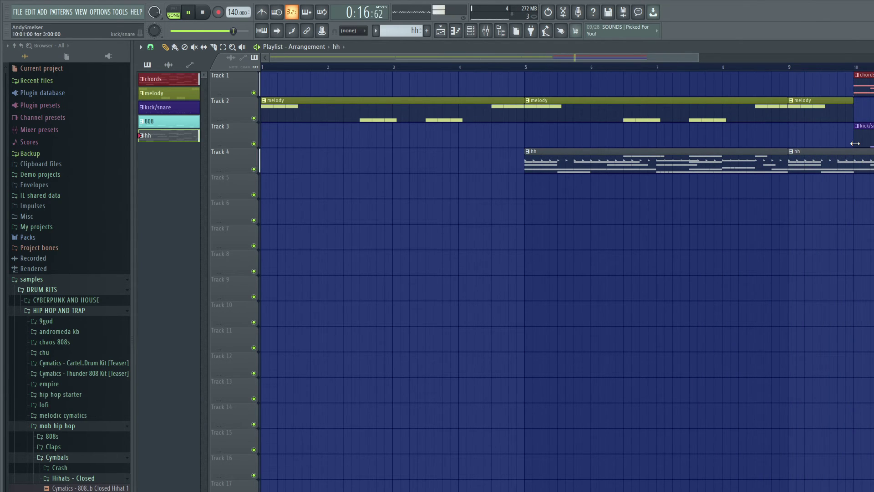
- Cut the second hh clip on Track 4 halfway through bar 9 and delete the remainder, leaving a gap before the drop
{"action": "key", "text": "space"}
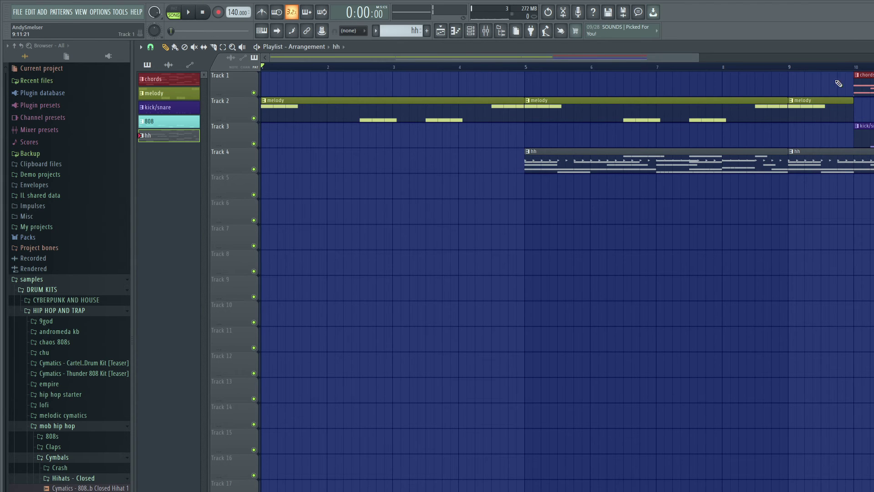
{"action": "scroll", "coordinate": [842, 70], "scroll_direction": "up", "scroll_amount": 5}
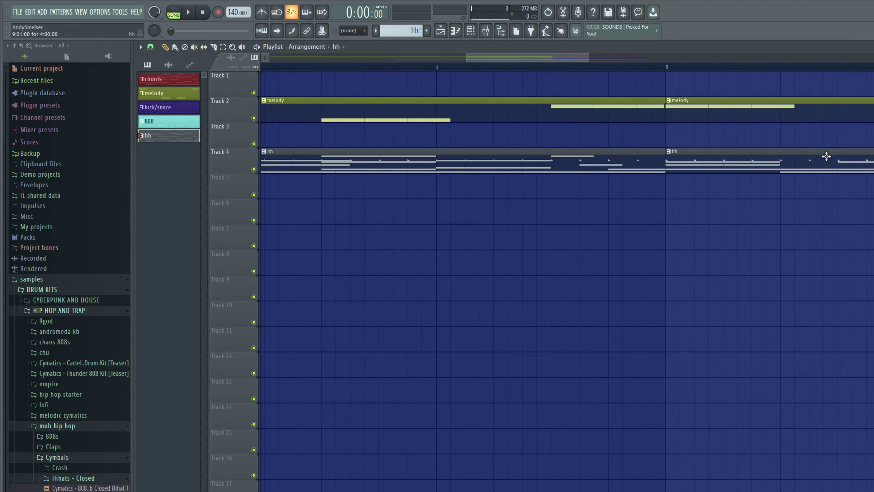
{"action": "key", "text": "c"}
{"action": "key", "text": "p"}
{"action": "right_click", "coordinate": [819, 162]}
{"action": "left_click", "coordinate": [819, 110]}
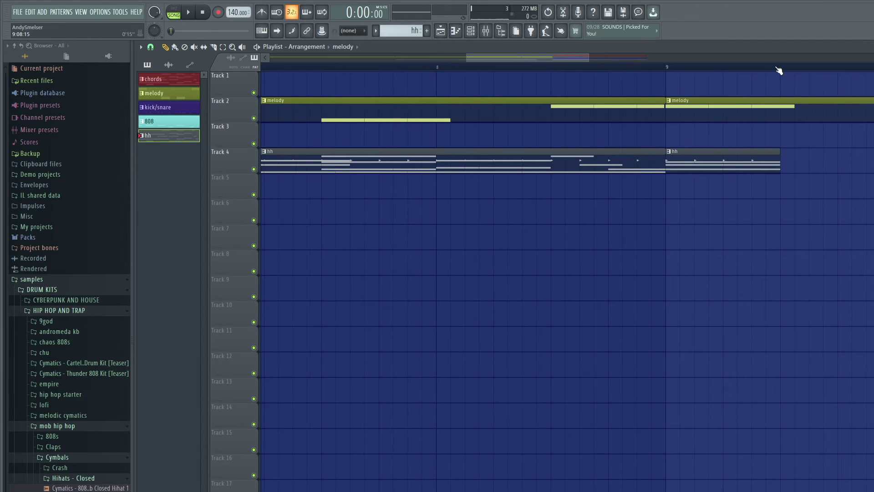
- Delete the trimmed chords and kick/snare clips and place new ones at bar 10 on Track 1 and Track 3
{"action": "scroll", "coordinate": [780, 73], "scroll_direction": "down", "scroll_amount": 4}
{"action": "left_click_drag", "start_coordinate": [700, 77], "coordinate": [873, 86]}
{"action": "left_click_drag", "start_coordinate": [734, 150], "coordinate": [873, 137]}
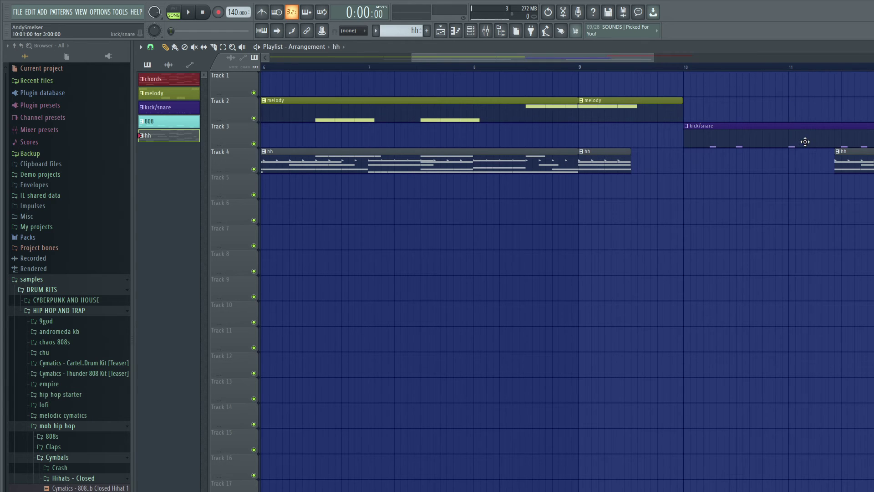
{"action": "right_click", "coordinate": [804, 136]}
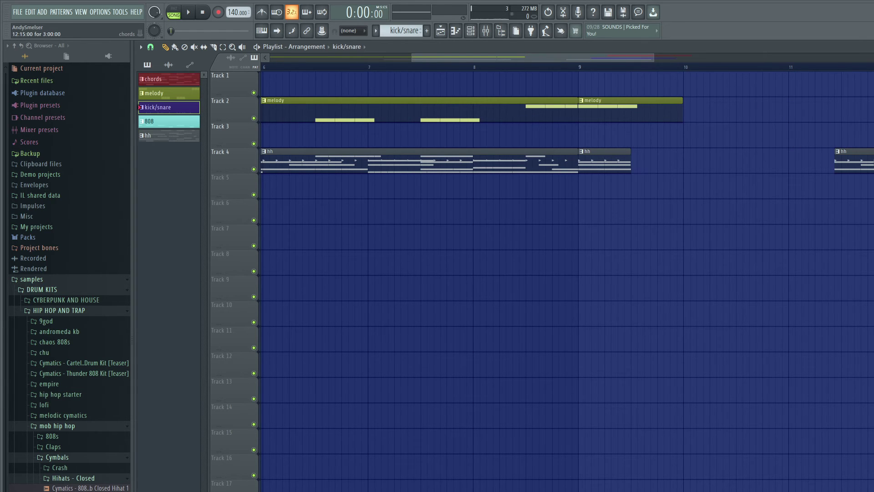
{"action": "left_click_drag", "start_coordinate": [797, 102], "coordinate": [765, 101]}
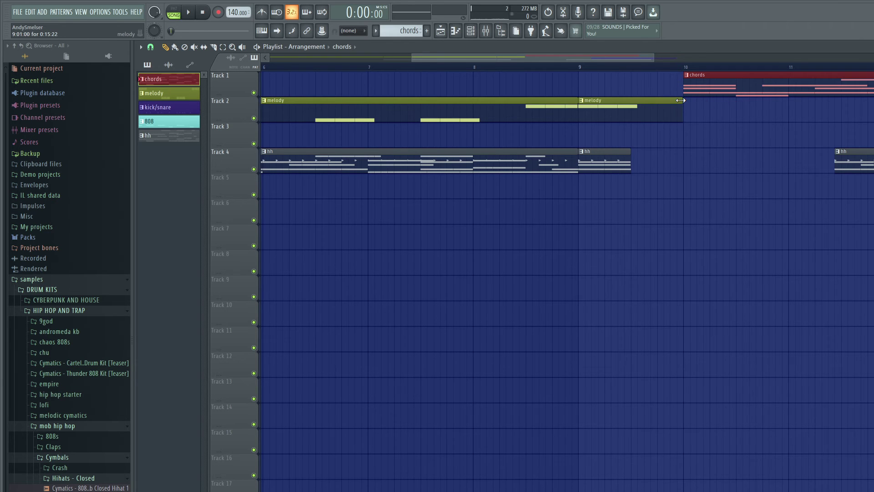
{"action": "left_click_drag", "start_coordinate": [869, 127], "coordinate": [698, 125]}
- Place a melody clip at bar 10 on Track 2 and bring the start of the hh clip on Track 4 back to bar 10
{"action": "left_click", "coordinate": [503, 113]}
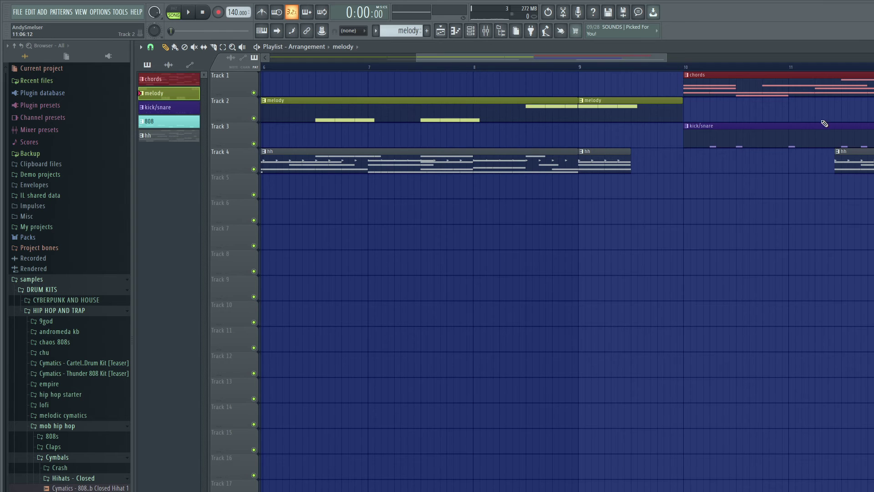
{"action": "left_click", "coordinate": [684, 111]}
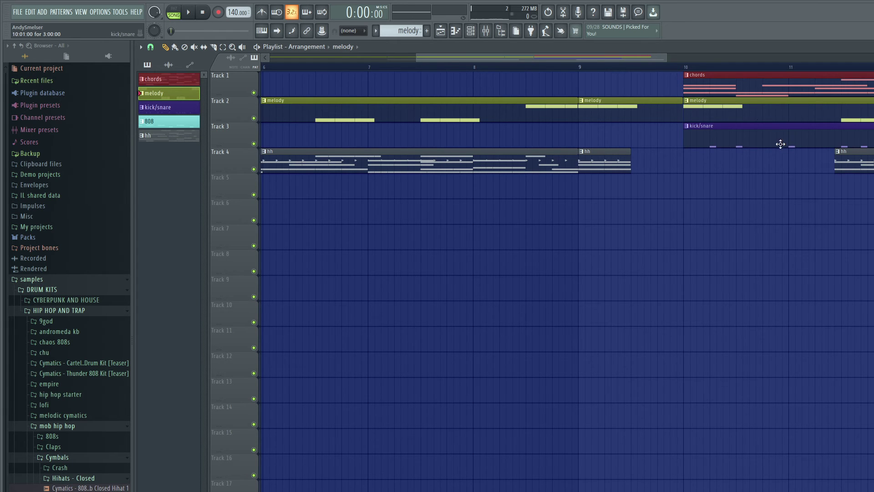
{"action": "left_click_drag", "start_coordinate": [862, 161], "coordinate": [736, 171]}
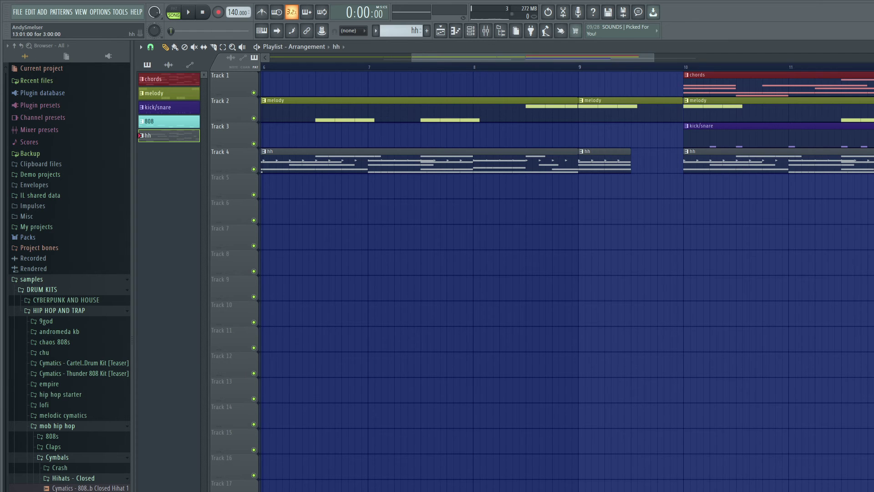
- Reset the kick/snare and hh clips on Tracks 3 and 4 so both patterns play from their beginning at bar 10
{"action": "mouse_move", "coordinate": [739, 136]}
{"action": "left_mouse_down"}
{"action": "mouse_move", "coordinate": [845, 132]}
{"action": "mouse_move", "coordinate": [737, 137]}
{"action": "left_mouse_up"}
{"action": "left_click_drag", "start_coordinate": [817, 142], "coordinate": [763, 146]}
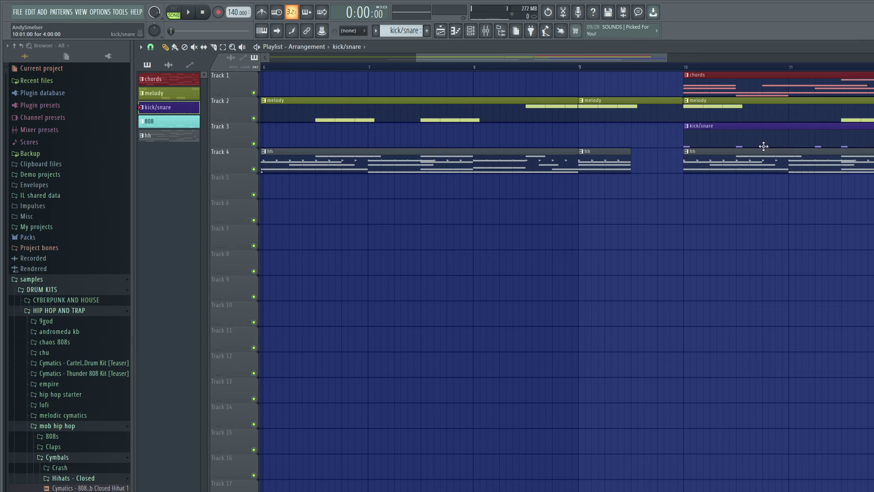
{"action": "left_click", "coordinate": [791, 168]}
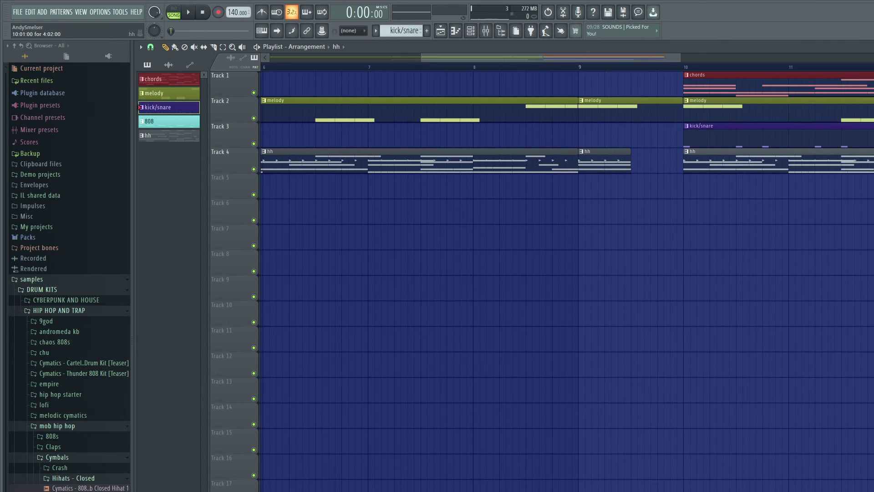
{"action": "right_click", "coordinate": [755, 159]}
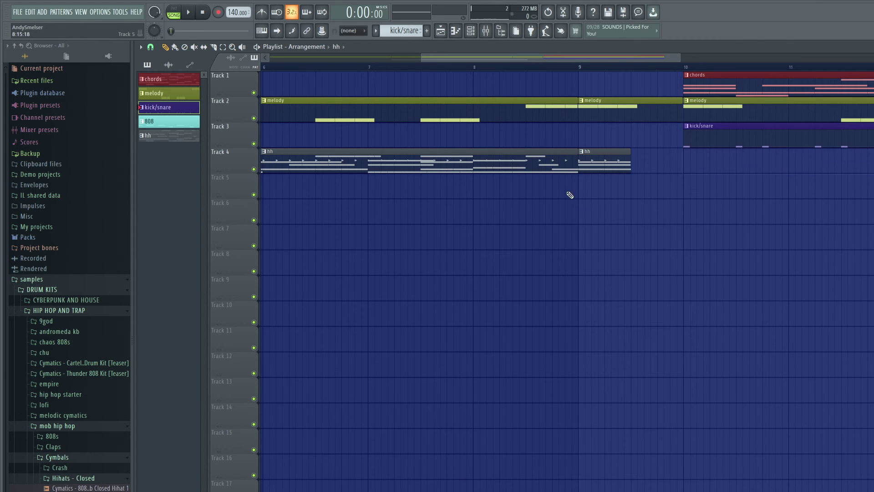
{"action": "left_click", "coordinate": [687, 170]}
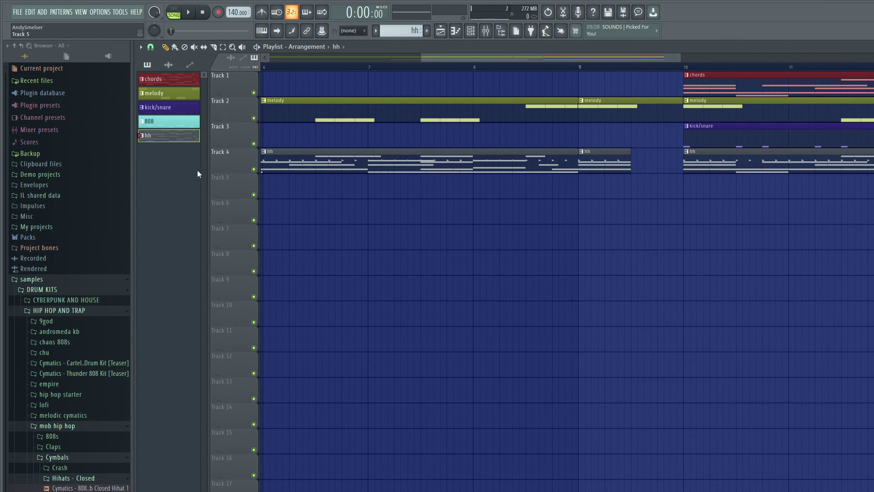
- Place an 808 clip at bar 10 on Track 5
{"action": "left_click", "coordinate": [175, 122]}
{"action": "left_click", "coordinate": [686, 190]}
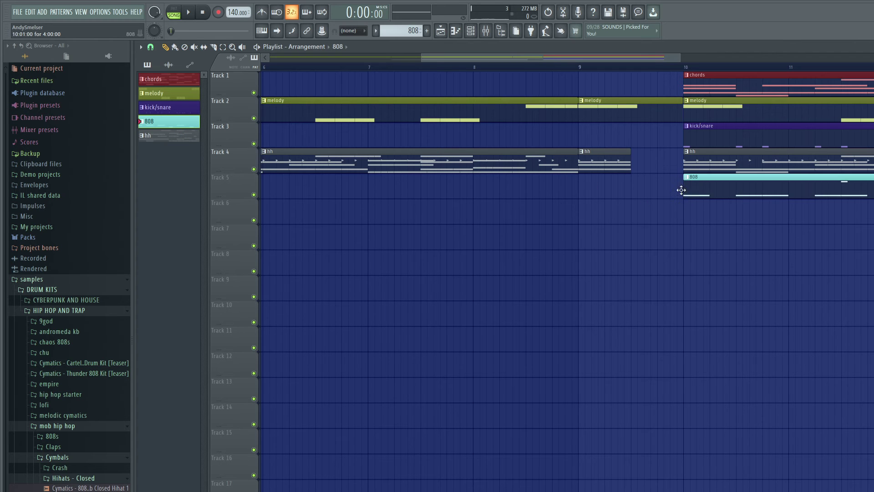
- Lower the Hihat 3 channel's volume slightly in the hh pattern's Channel rack during playback from the beginning, and close the rack
{"action": "left_click_drag", "start_coordinate": [602, 59], "coordinate": [386, 60]}
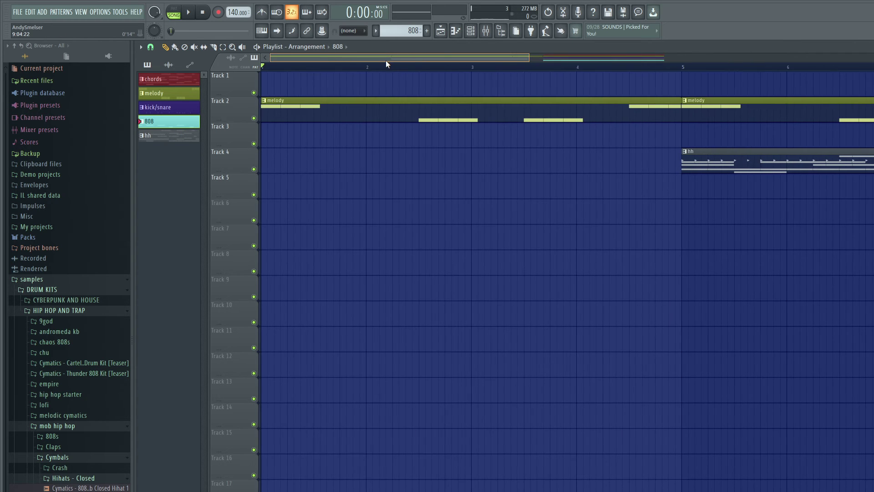
{"action": "double_click", "coordinate": [729, 163]}
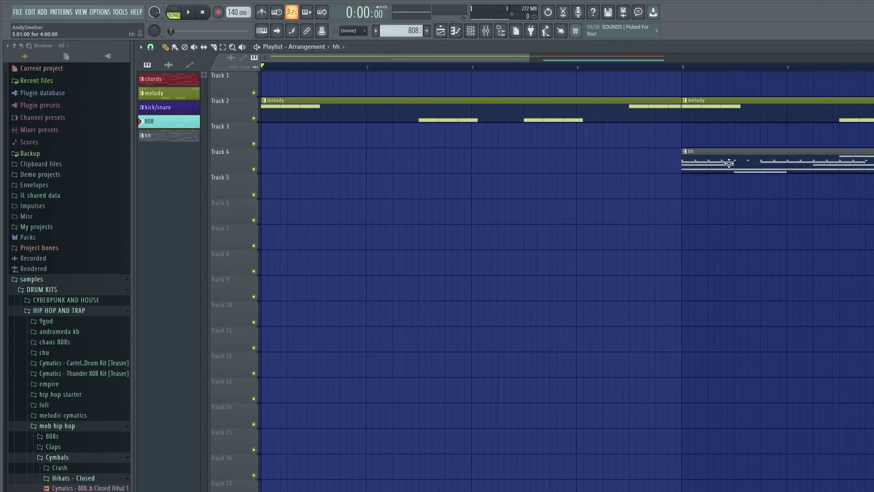
{"action": "key", "text": "F7"}
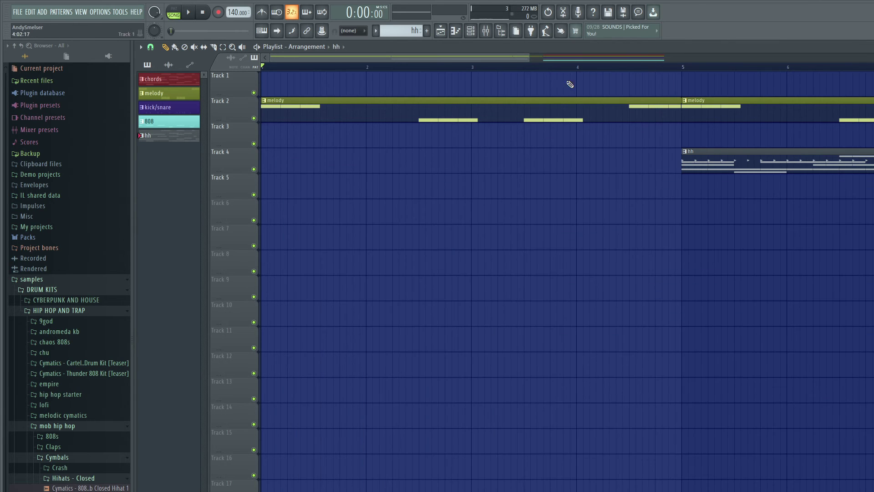
{"action": "left_click", "coordinate": [471, 31]}
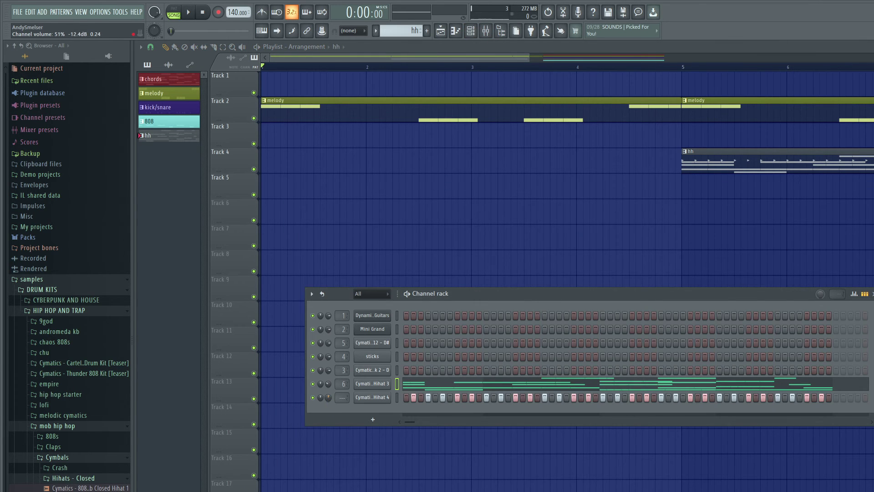
{"action": "key", "text": "space"}
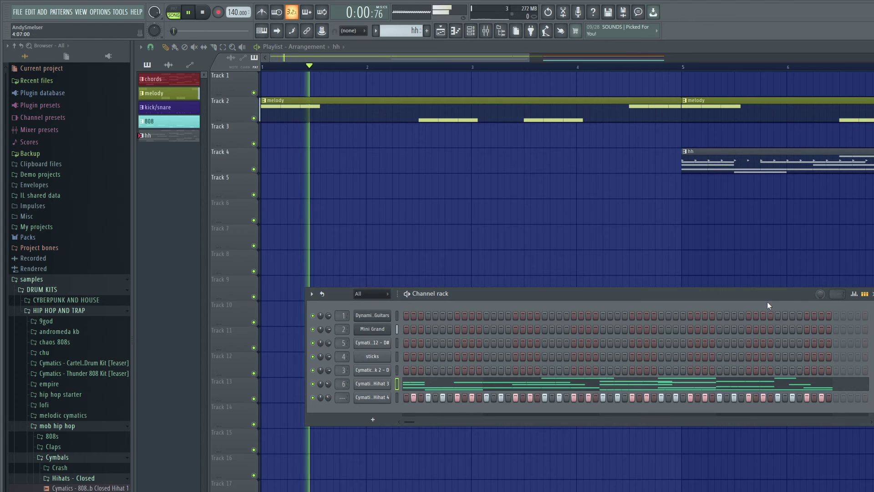
{"action": "left_click_drag", "start_coordinate": [785, 293], "coordinate": [813, 291]}
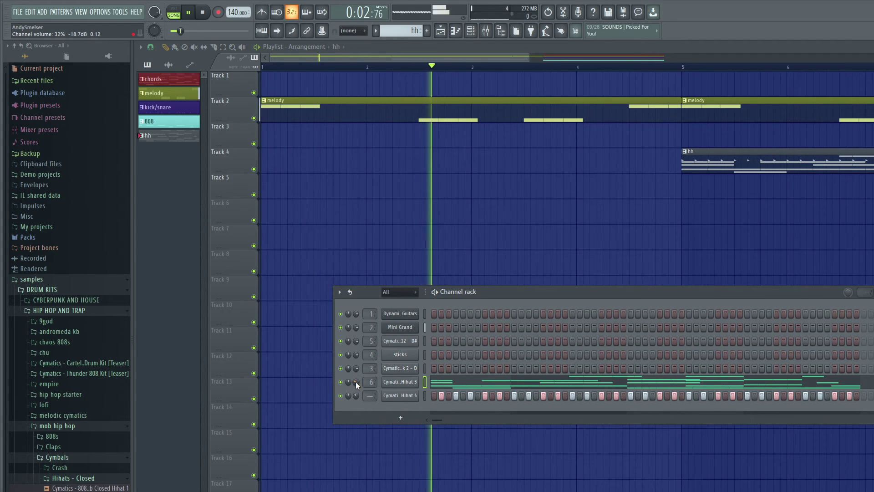
{"action": "mouse_move", "coordinate": [356, 382]}
{"action": "left_mouse_down"}
{"action": "mouse_move", "coordinate": [356, 410]}
{"action": "mouse_move", "coordinate": [354, 392]}
{"action": "left_mouse_up"}
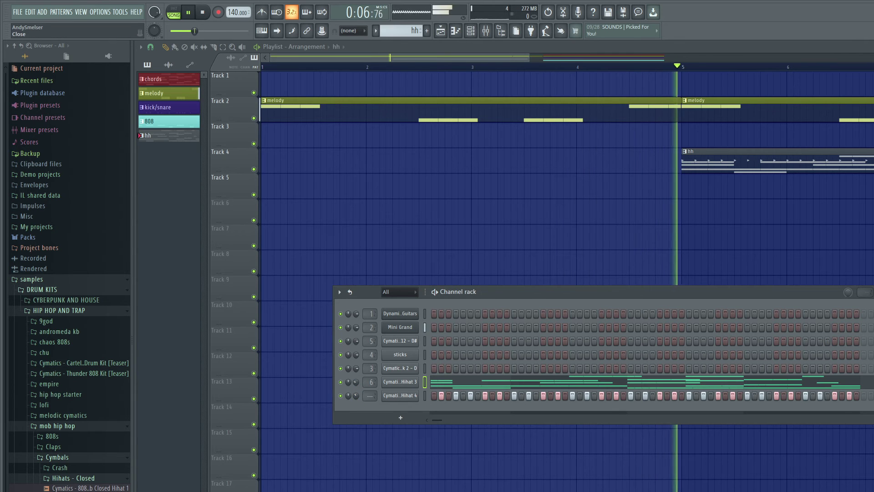
{"action": "left_click", "coordinate": [863, 292]}
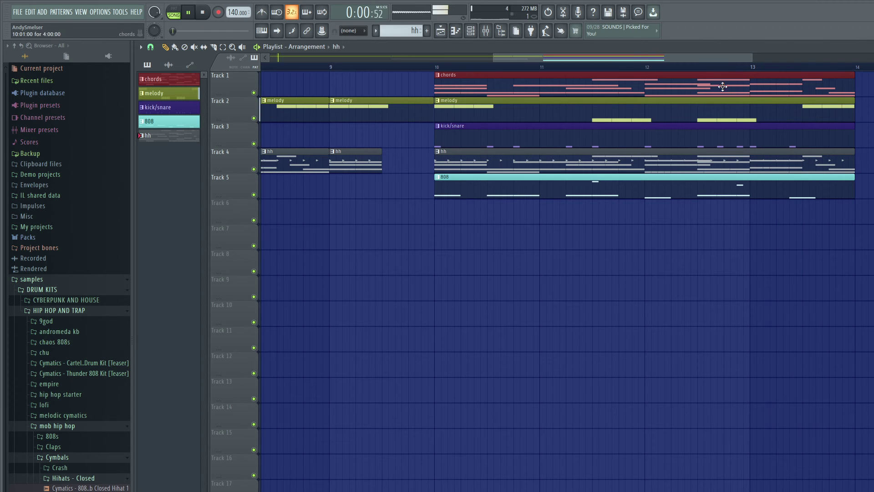
- Stop playback and duplicate the bar 10 drop clips of all five tracks to bar 14 and bar 18
{"action": "scroll", "coordinate": [653, 70], "scroll_direction": "down", "scroll_amount": 2}
{"action": "key", "text": "space"}
{"action": "scroll", "coordinate": [653, 69], "scroll_direction": "down", "scroll_amount": 1}
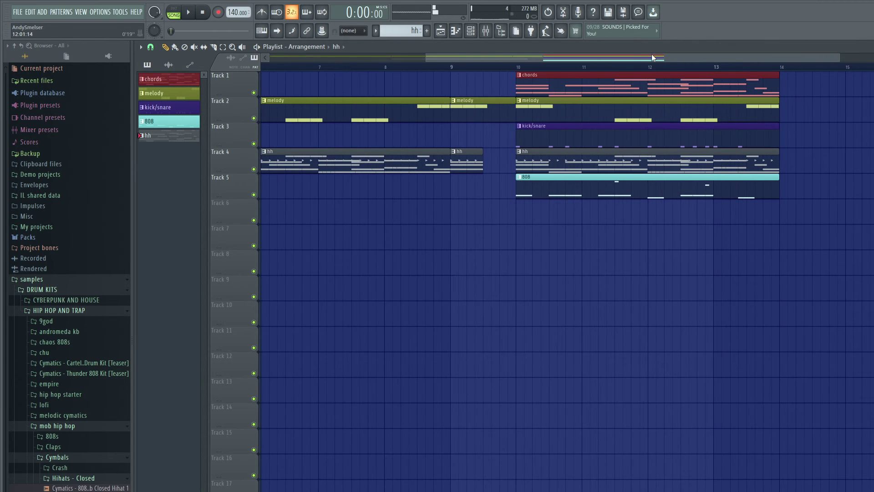
{"action": "left_click_drag", "start_coordinate": [658, 57], "coordinate": [395, 67]}
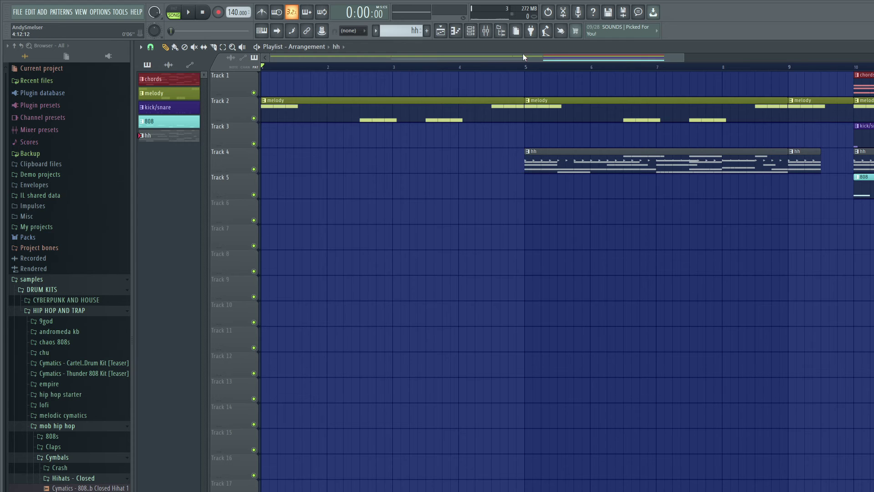
{"action": "left_click_drag", "start_coordinate": [553, 58], "coordinate": [733, 82]}
{"action": "left_click_drag", "start_coordinate": [783, 72], "coordinate": [772, 160]}
{"action": "left_click", "coordinate": [772, 160]}
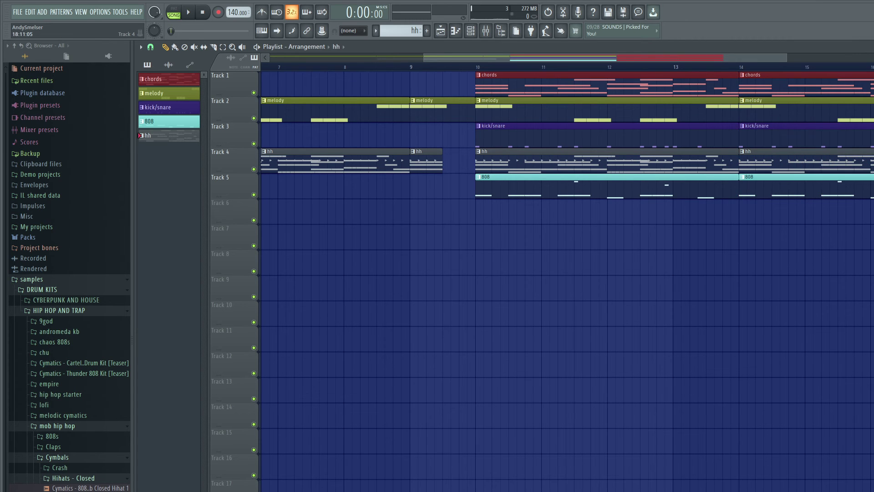
{"action": "left_click_drag", "start_coordinate": [694, 54], "coordinate": [735, 56]}
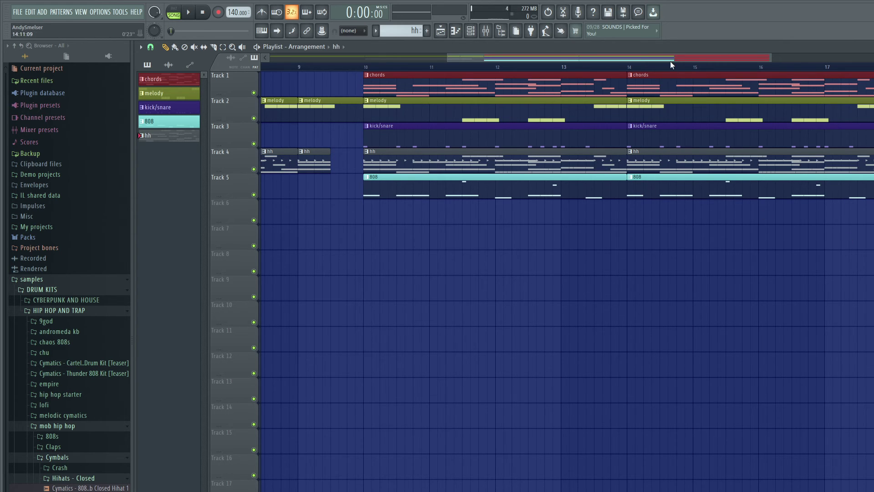
- Slice the clips on Tracks 1 to 5 at beats 4, 3 and 2 of bar 17
{"action": "left_click_drag", "start_coordinate": [675, 56], "coordinate": [678, 72]}
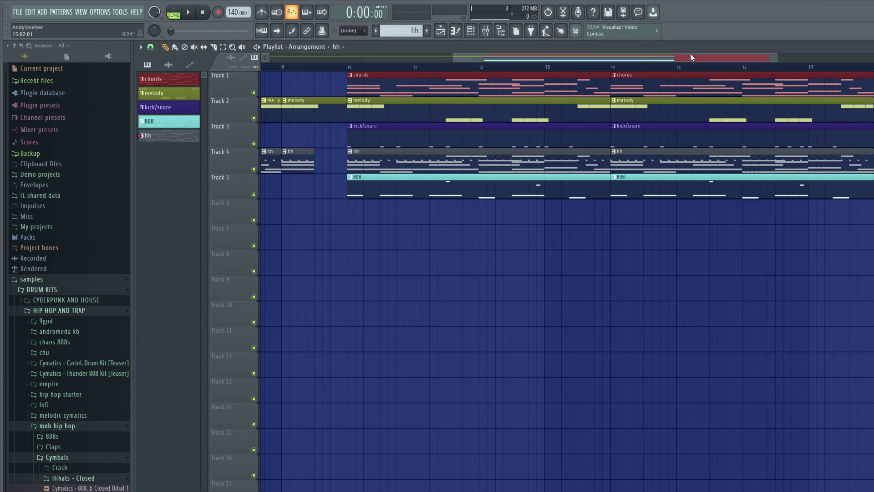
{"action": "left_click_drag", "start_coordinate": [690, 54], "coordinate": [705, 70]}
{"action": "scroll", "coordinate": [705, 70], "scroll_direction": "up", "scroll_amount": 3}
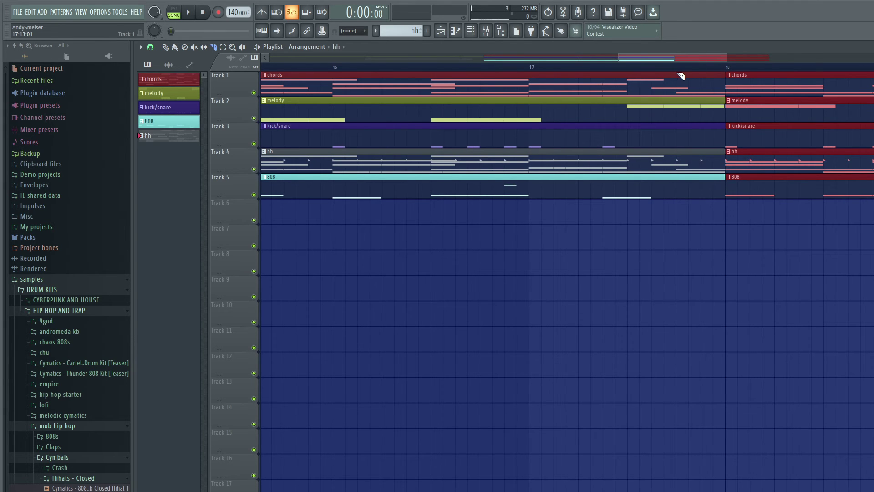
{"action": "left_click_drag", "start_coordinate": [681, 76], "coordinate": [677, 214]}
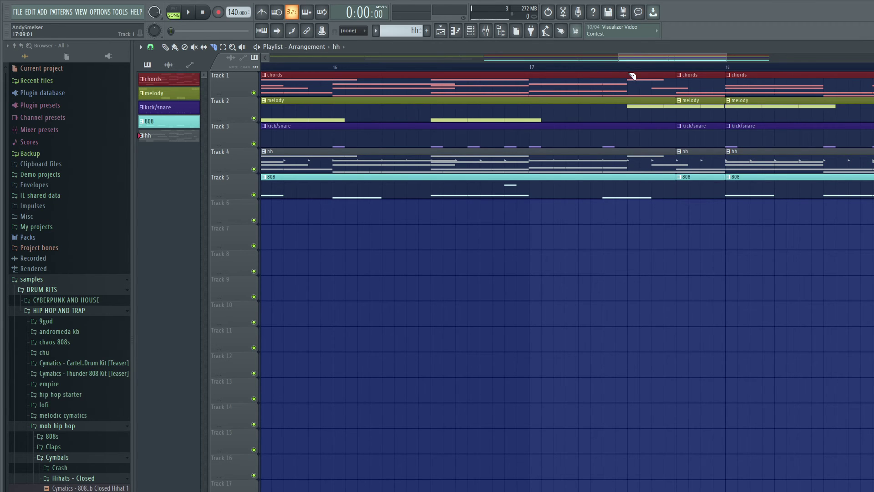
{"action": "left_click_drag", "start_coordinate": [632, 106], "coordinate": [629, 183]}
{"action": "left_click_drag", "start_coordinate": [631, 214], "coordinate": [631, 215]}
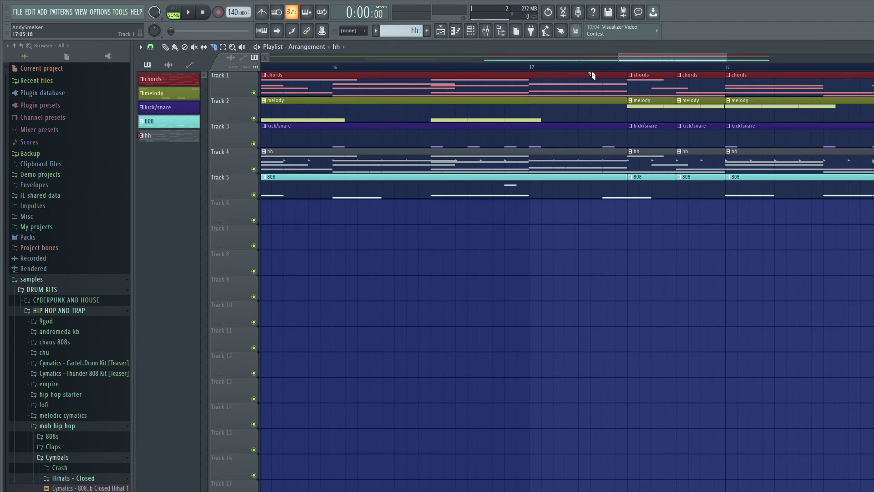
{"action": "left_click_drag", "start_coordinate": [582, 76], "coordinate": [580, 202]}
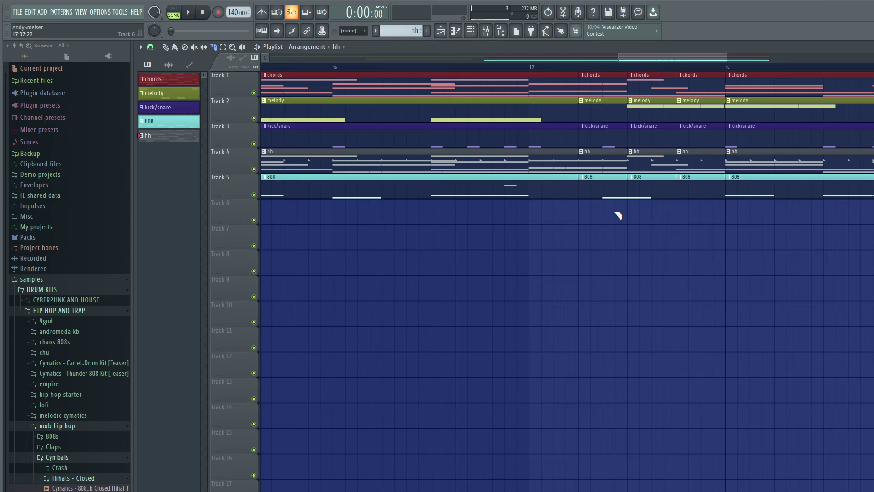
- Shorten the beat 3 slices of bar 17 on Tracks 1 to 5 by one step, leaving a gap before beat 4
{"action": "key", "text": "p"}
{"action": "mouse_move", "coordinate": [665, 78]}
{"action": "left_mouse_down"}
{"action": "mouse_move", "coordinate": [672, 119]}
{"action": "mouse_move", "coordinate": [671, 81]}
{"action": "left_mouse_up"}
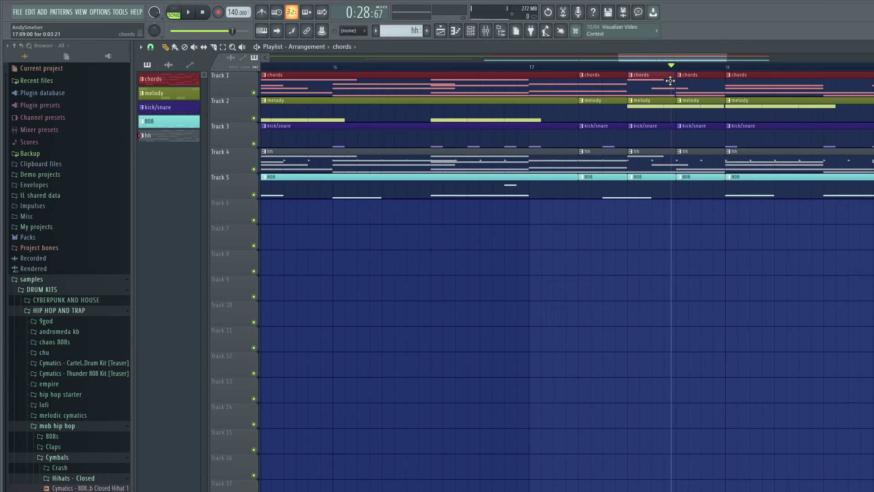
{"action": "left_click_drag", "start_coordinate": [669, 81], "coordinate": [671, 81]}
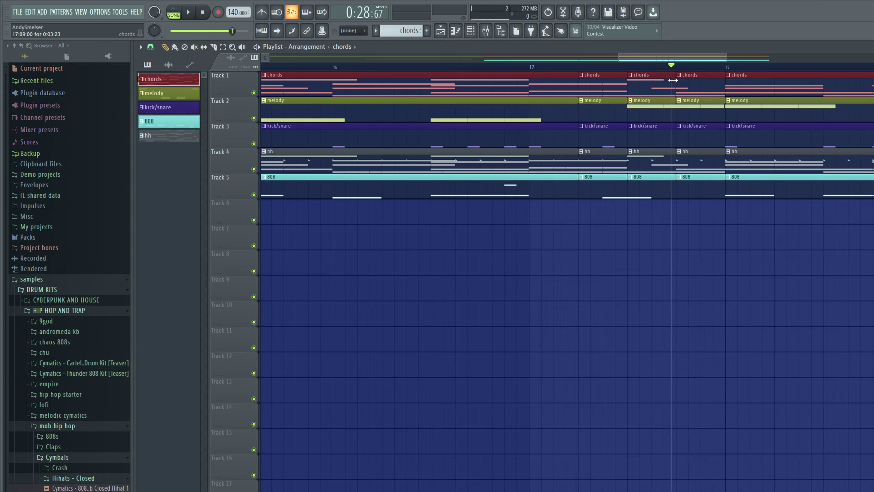
{"action": "left_click_drag", "start_coordinate": [671, 84], "coordinate": [660, 214]}
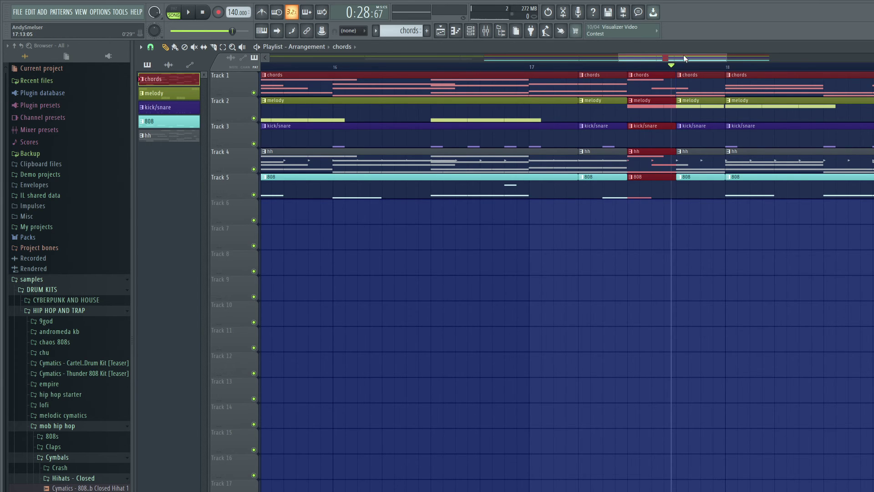
{"action": "scroll", "coordinate": [680, 73], "scroll_direction": "up", "scroll_amount": 2}
{"action": "scroll", "coordinate": [681, 73], "scroll_direction": "up", "scroll_amount": 2}
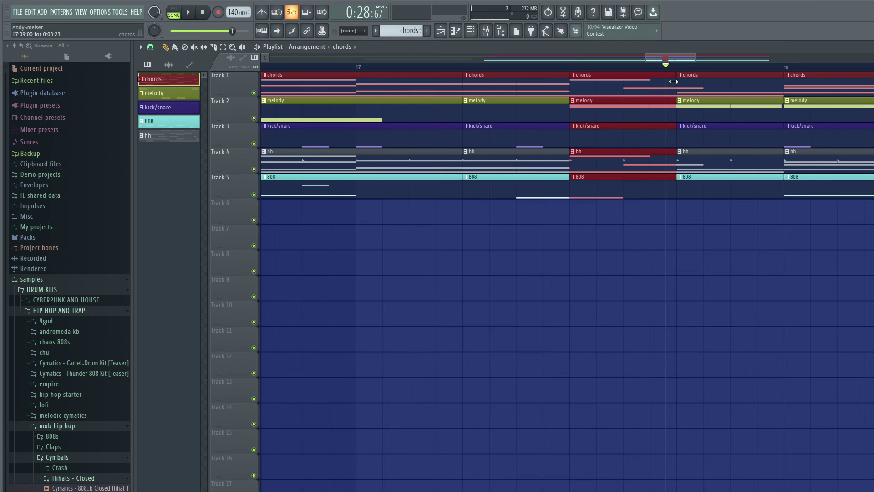
{"action": "left_click_drag", "start_coordinate": [668, 82], "coordinate": [649, 87]}
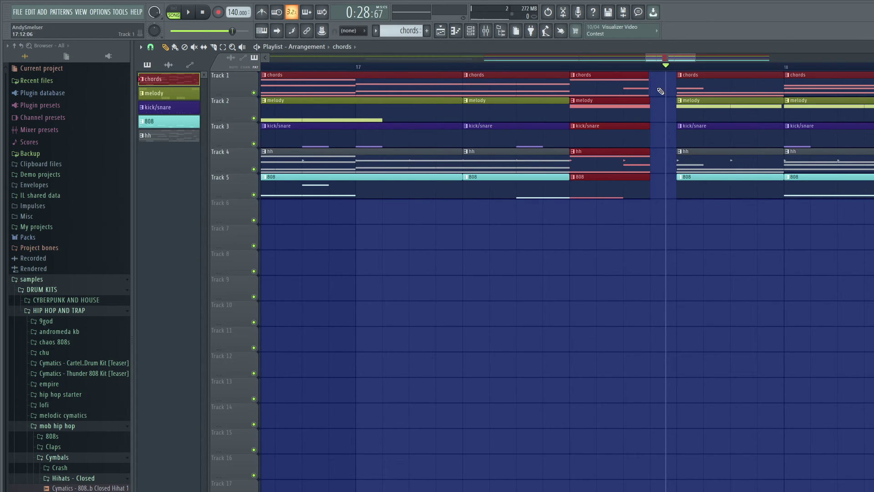
{"action": "left_click", "coordinate": [660, 91]}
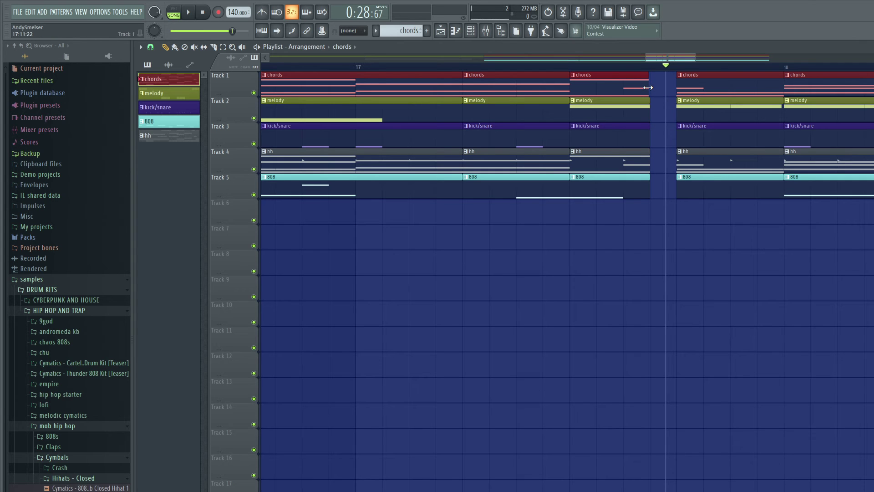
- Shorten the beat 4 slices of bar 17 on all five tracks by one step, leaving a gap before bar 18
{"action": "scroll", "coordinate": [641, 69], "scroll_direction": "down", "scroll_amount": 2}
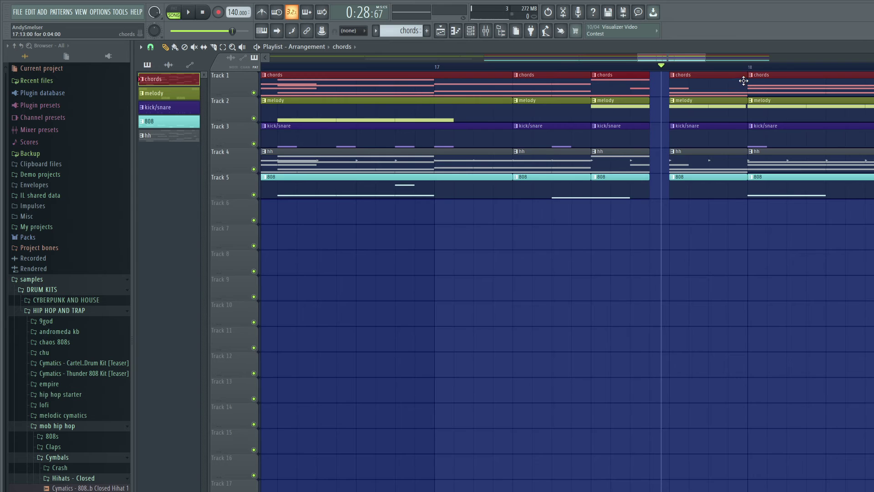
{"action": "left_click_drag", "start_coordinate": [737, 77], "coordinate": [726, 224]}
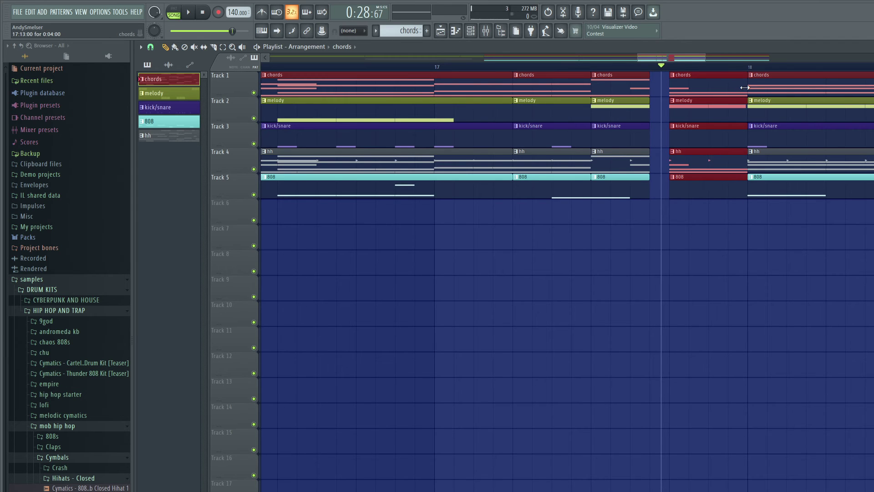
{"action": "left_click_drag", "start_coordinate": [743, 88], "coordinate": [725, 102]}
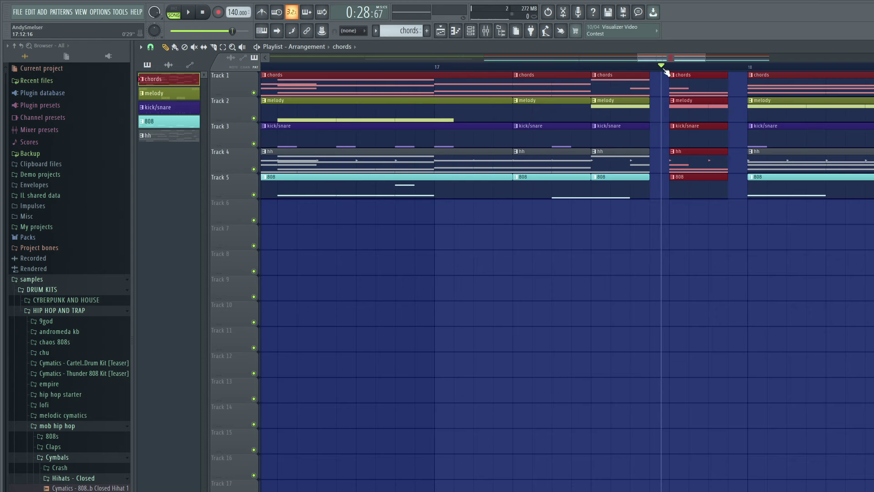
- Play back the stutter transition from bar 16 into bar 18, stop, and set the playhead just before bar 14
{"action": "scroll", "coordinate": [665, 70], "scroll_direction": "down", "scroll_amount": 5}
{"action": "left_click", "coordinate": [528, 66]}
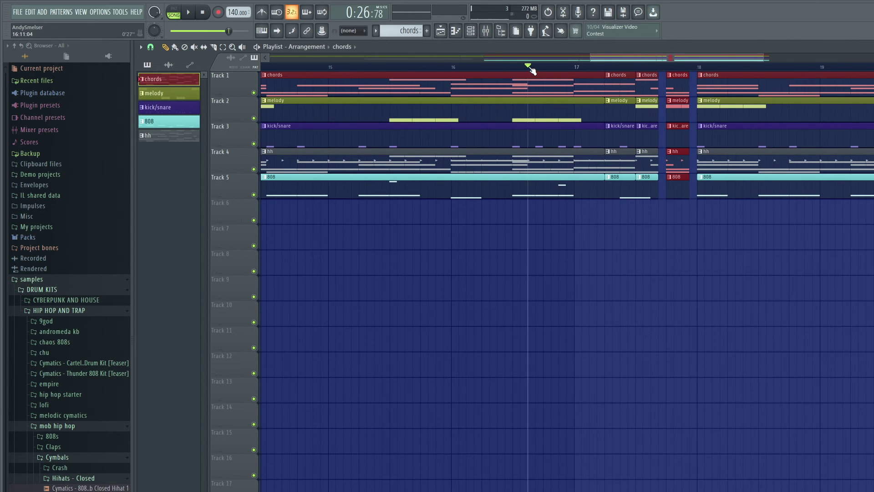
{"action": "key", "text": "space"}
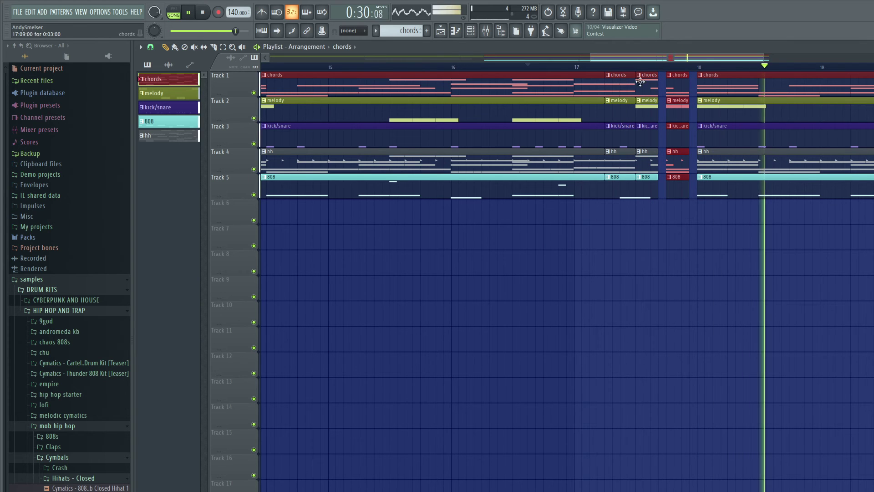
{"action": "scroll", "coordinate": [477, 68], "scroll_direction": "down", "scroll_amount": 3}
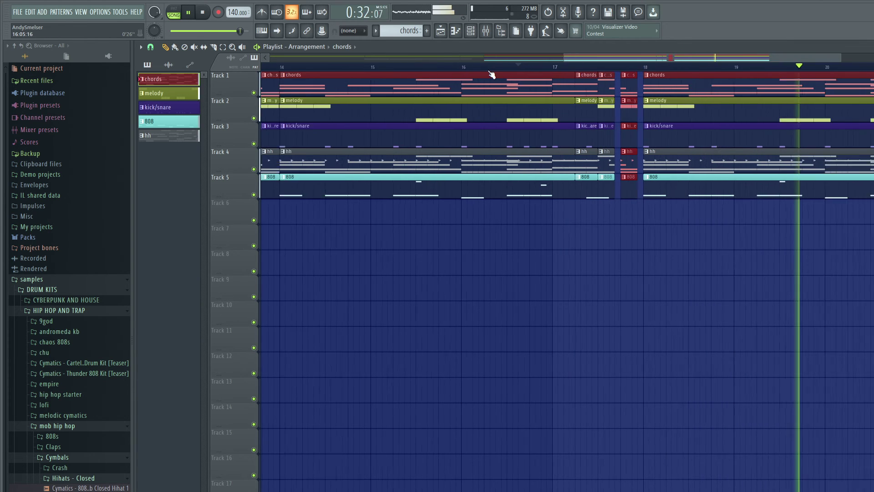
{"action": "key", "text": "space"}
{"action": "left_click", "coordinate": [354, 68]}
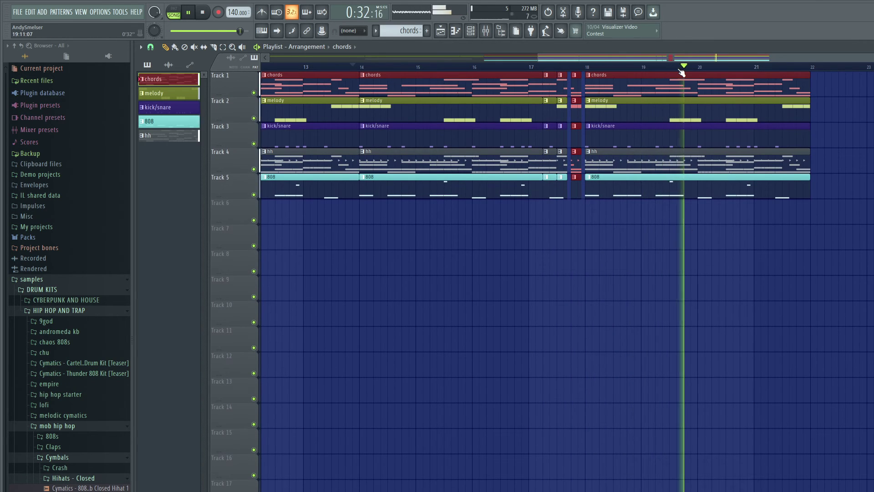
{"action": "key", "text": "space"}
- Add the Cymatics - 808 Mob FX 11 - Kill Bill Siren sample from FX > HIP HOP AND TRAP > mob hip hop to Track 7
{"action": "mouse_move", "coordinate": [572, 58]}
{"action": "left_mouse_down"}
{"action": "mouse_move", "coordinate": [477, 63]}
{"action": "mouse_move", "coordinate": [569, 69]}
{"action": "left_mouse_up"}
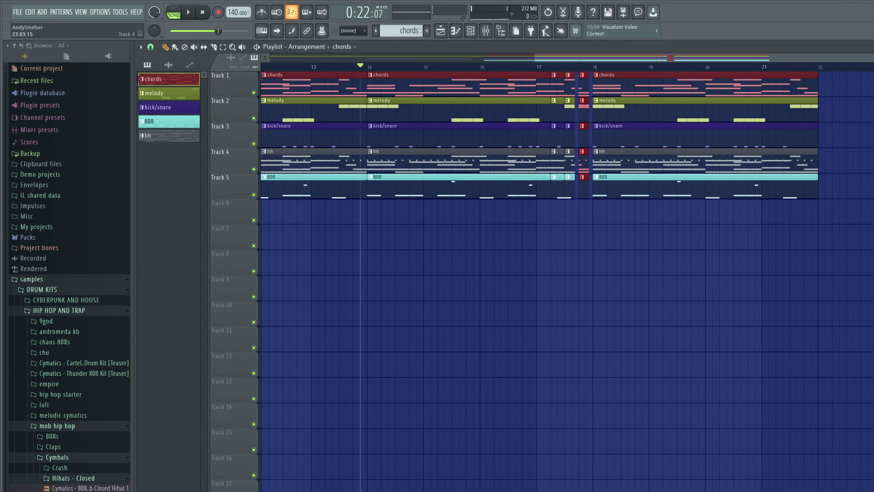
{"action": "left_click_drag", "start_coordinate": [662, 62], "coordinate": [591, 70]}
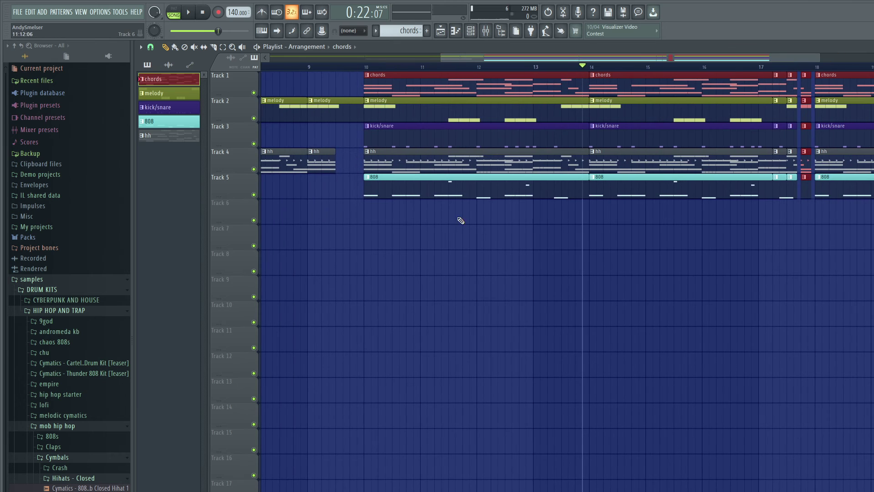
{"action": "left_click", "coordinate": [58, 311]}
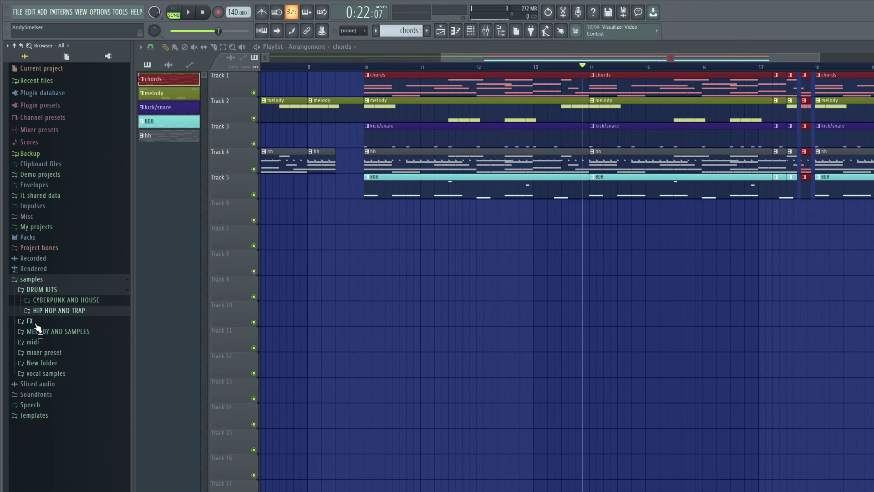
{"action": "left_click", "coordinate": [36, 325]}
{"action": "left_click", "coordinate": [63, 322]}
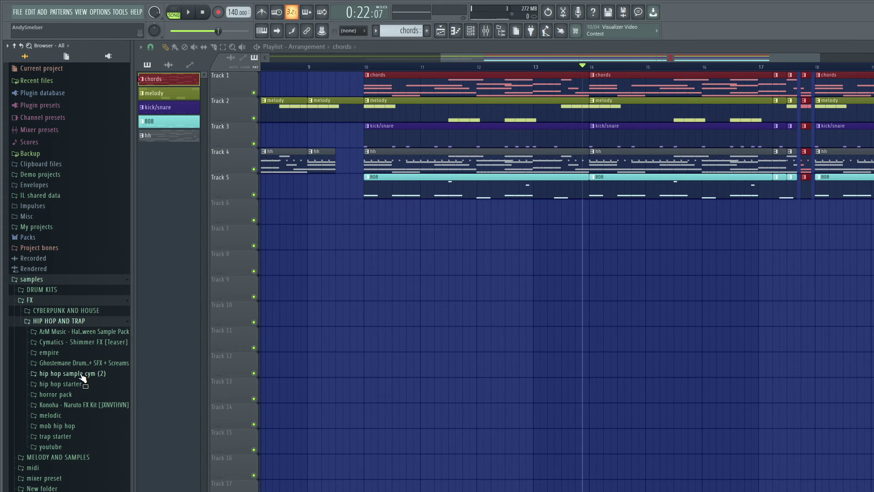
{"action": "left_click", "coordinate": [69, 428]}
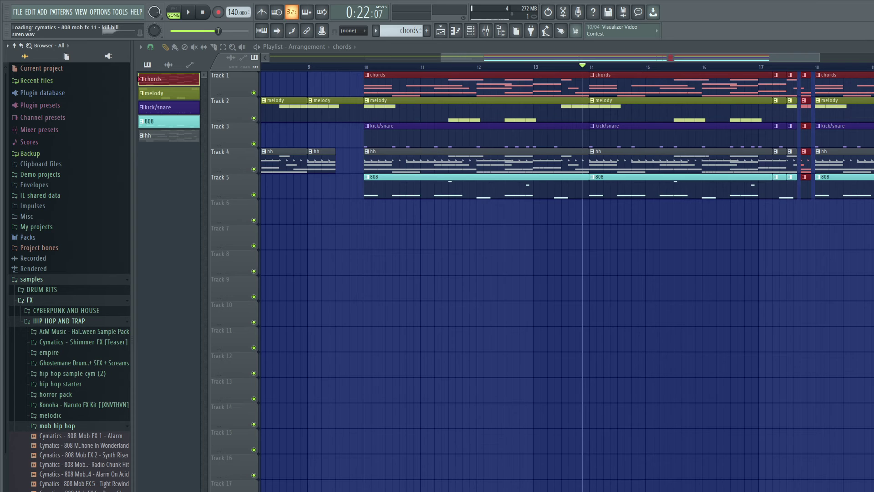
{"action": "left_click_drag", "start_coordinate": [82, 490], "coordinate": [726, 241]}
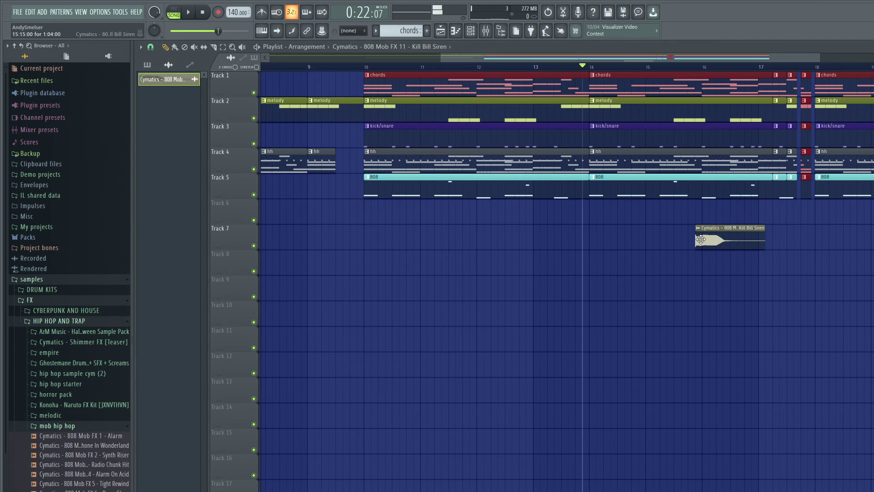
- Check the siren sample's channel settings and move its clip to bar 14 on Track 6
{"action": "double_click", "coordinate": [725, 241]}
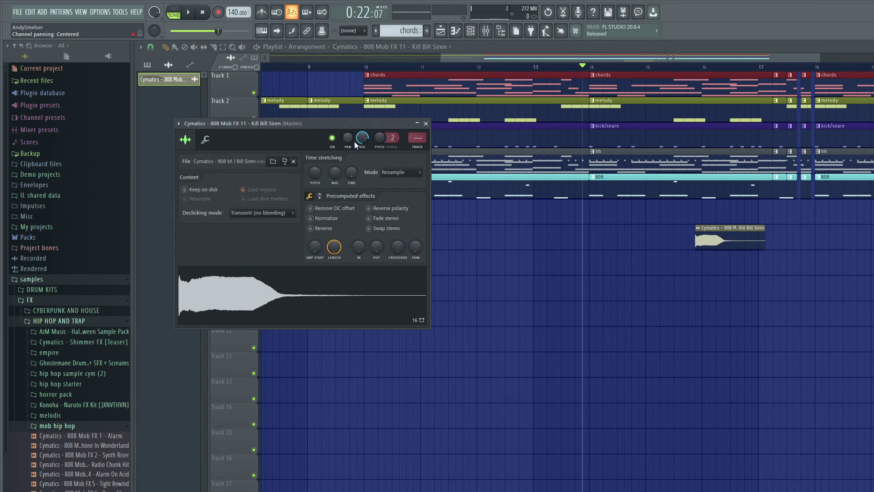
{"action": "left_click", "coordinate": [425, 124]}
{"action": "left_click_drag", "start_coordinate": [723, 255], "coordinate": [620, 203]}
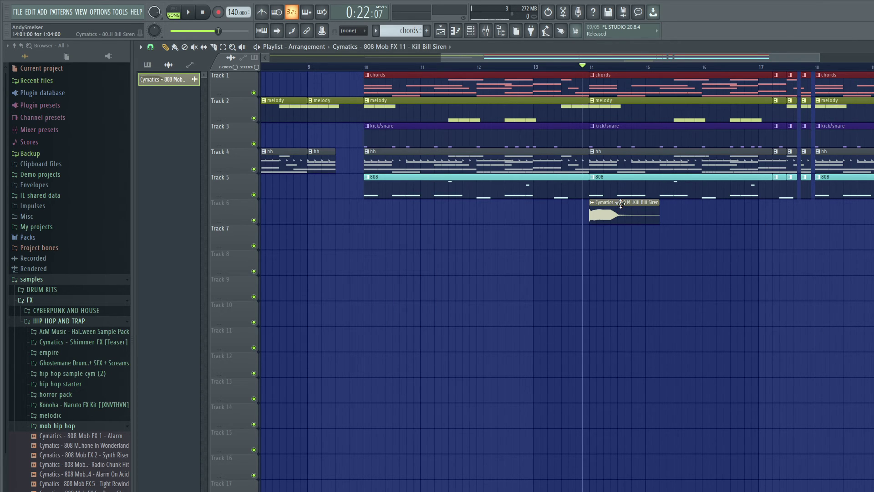
- Lower the siren sample's channel volume to 24% and play back the section from just before bar 13
{"action": "left_click", "coordinate": [527, 68]}
{"action": "double_click", "coordinate": [633, 213]}
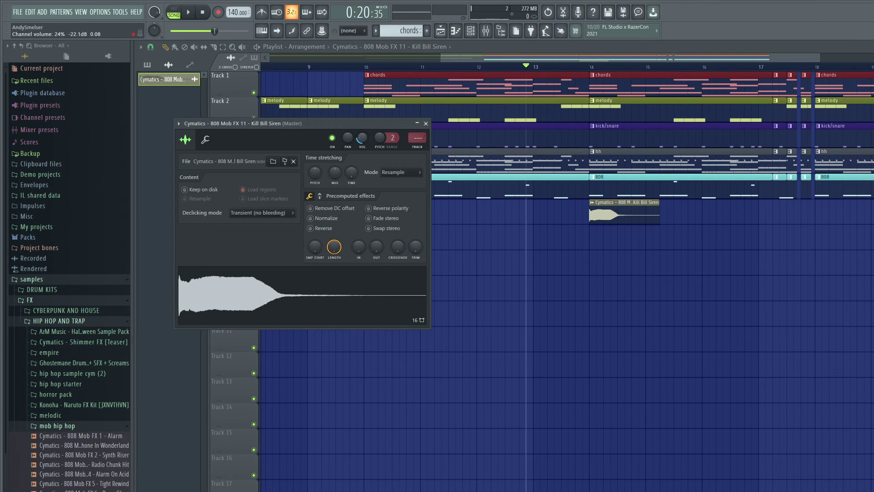
{"action": "key", "text": "space"}
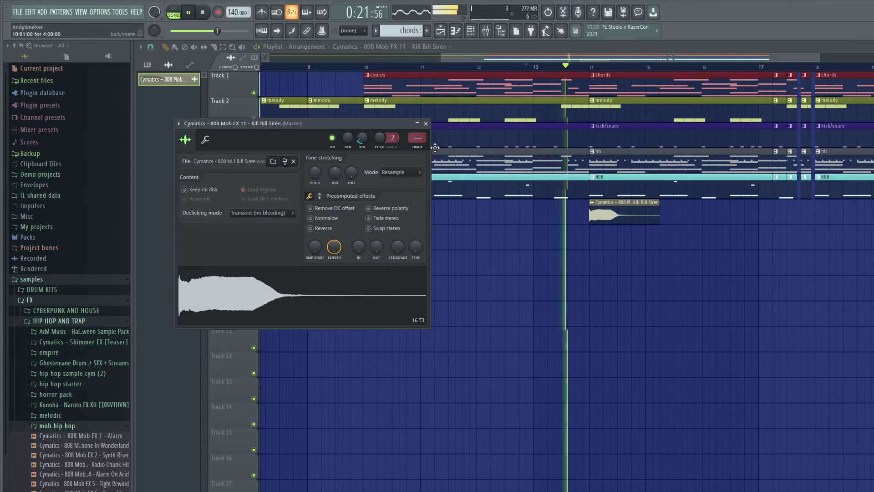
{"action": "left_click", "coordinate": [426, 124]}
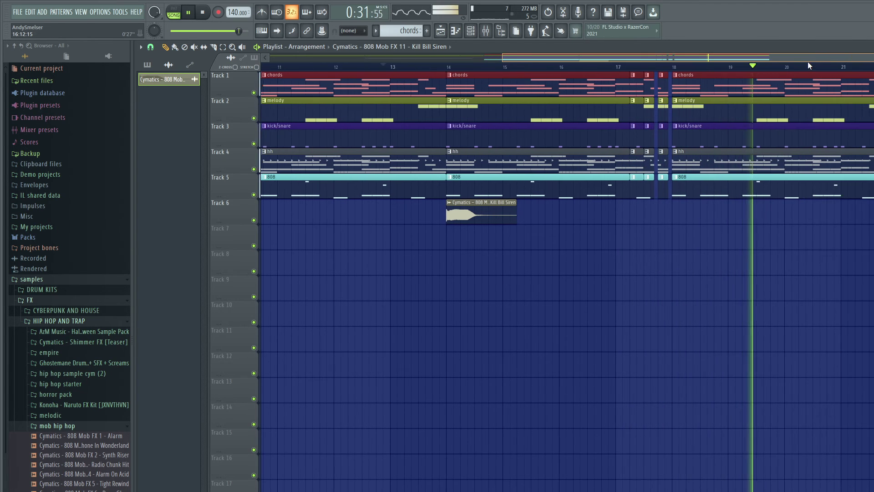
{"action": "key", "text": "space"}
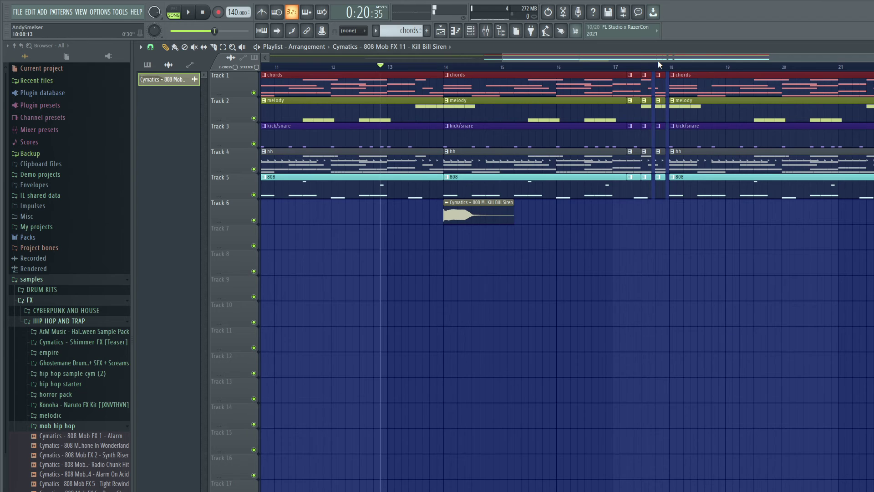
- Collapse the mob hip hop folder, then open the mixer and move it clear of the intro clips
{"action": "left_click_drag", "start_coordinate": [658, 61], "coordinate": [567, 71]}
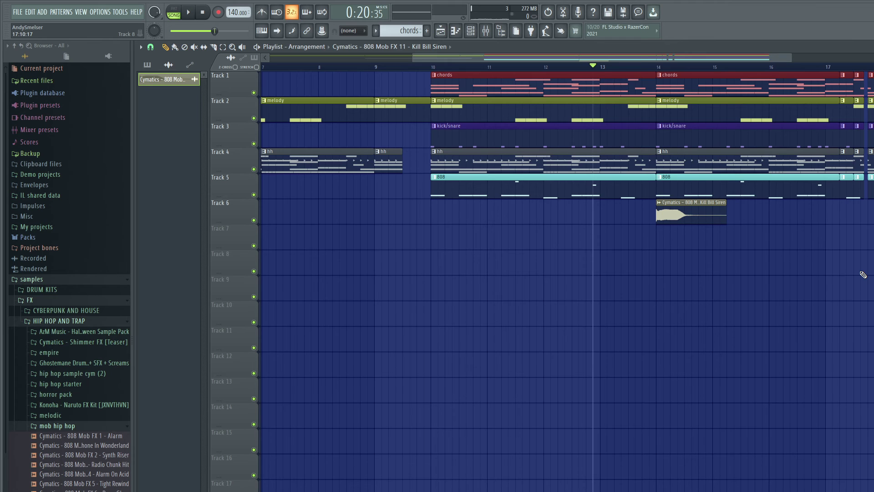
{"action": "left_click", "coordinate": [95, 426]}
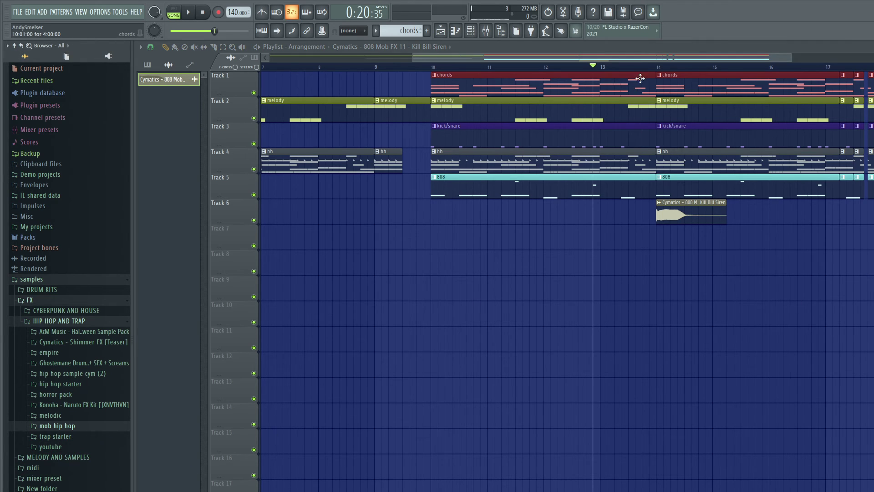
{"action": "scroll", "coordinate": [298, 111], "scroll_direction": "left", "scroll_amount": 6}
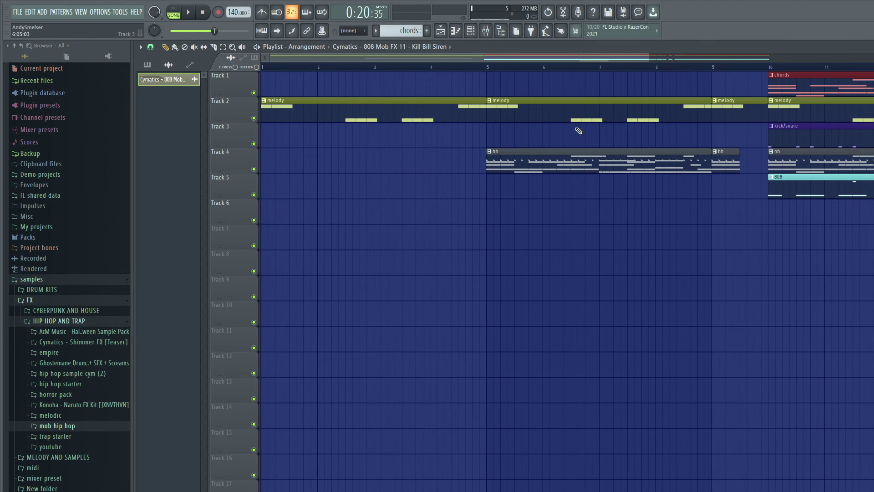
{"action": "left_click", "coordinate": [486, 31]}
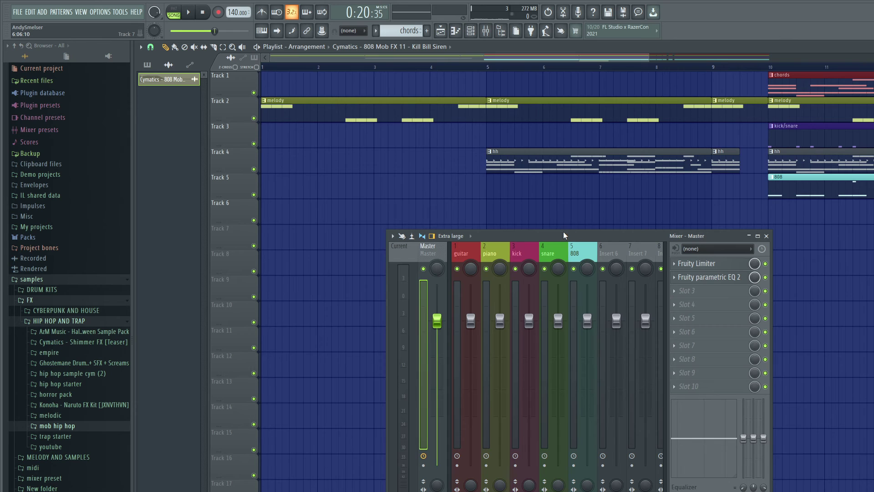
{"action": "left_click", "coordinate": [607, 240]}
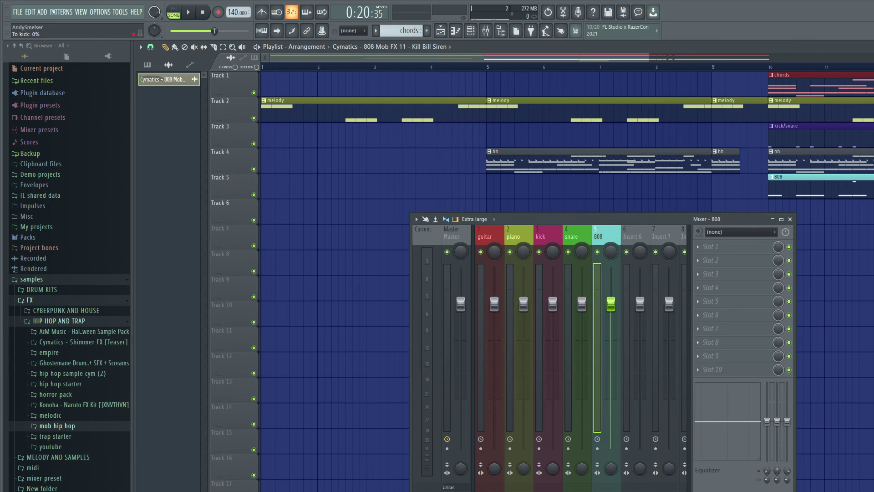
{"action": "left_click_drag", "start_coordinate": [635, 222], "coordinate": [647, 249]}
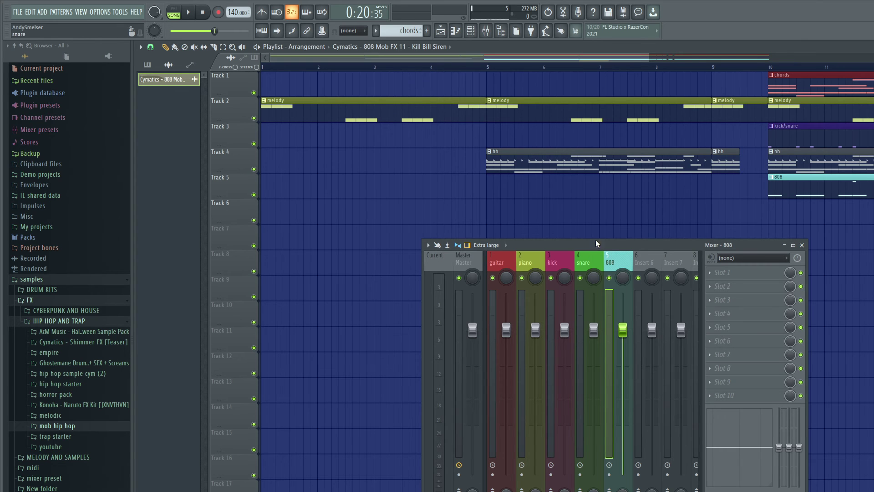
{"action": "left_click_drag", "start_coordinate": [612, 249], "coordinate": [665, 255]}
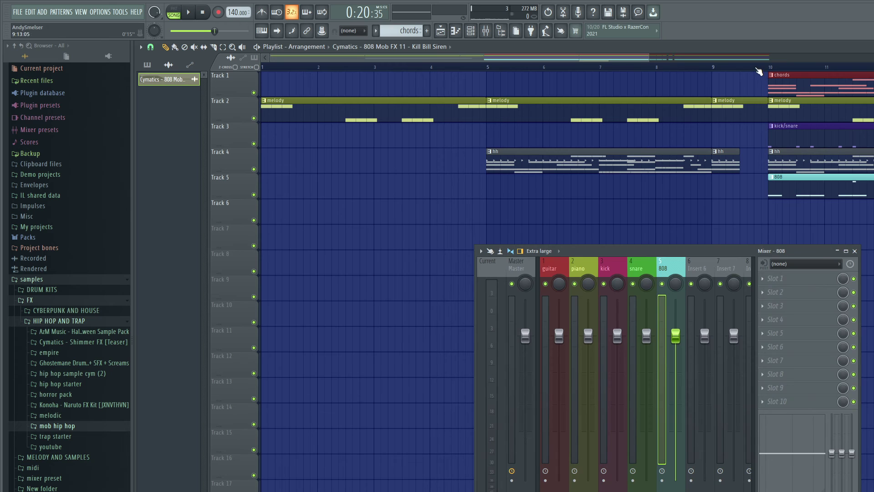
- Play back the song from just before bar 10 with the guitar mixer track selected
{"action": "left_click", "coordinate": [755, 68]}
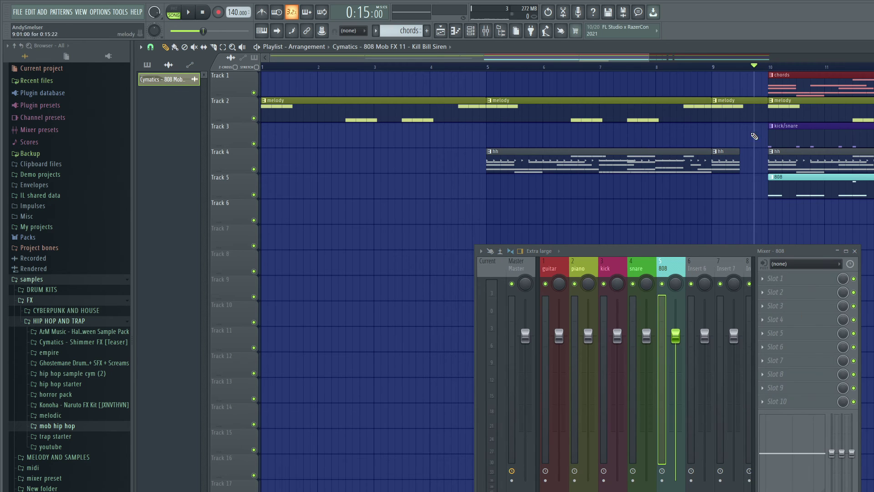
{"action": "left_click", "coordinate": [553, 267]}
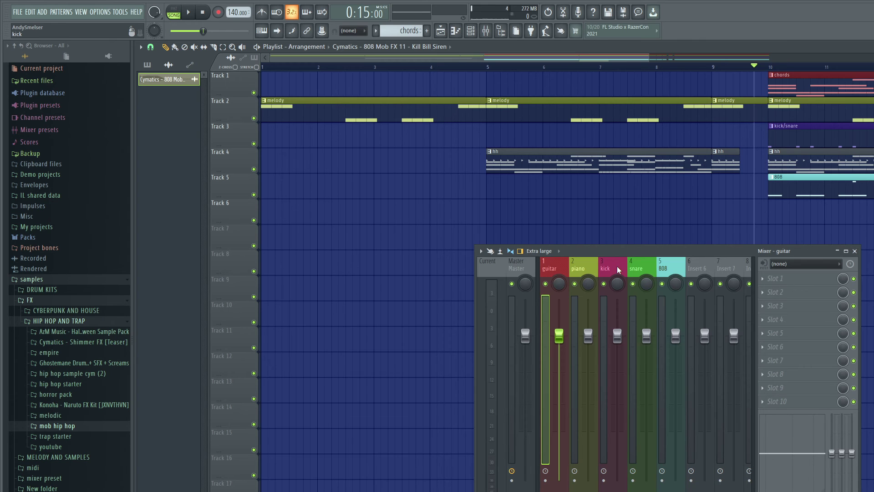
{"action": "key", "text": "space"}
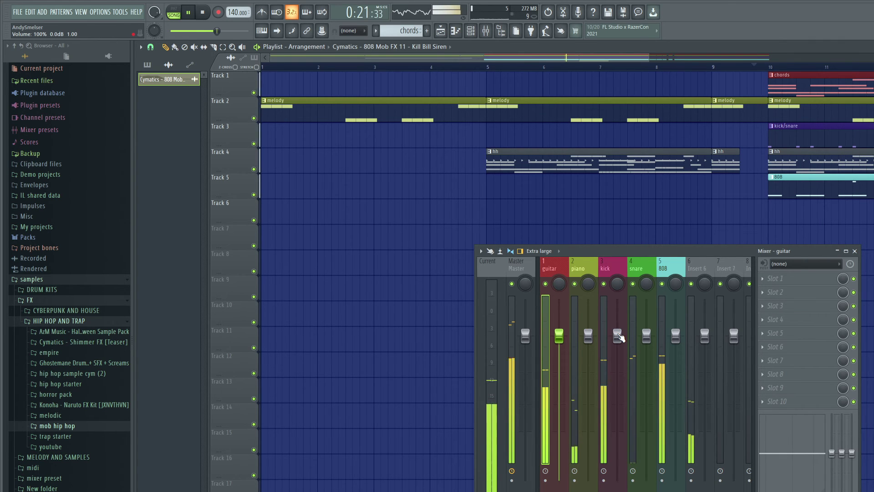
- Add Fruity soft clipper to the first effect slot of the kick mixer track and raise its post gain
{"action": "left_click", "coordinate": [615, 272]}
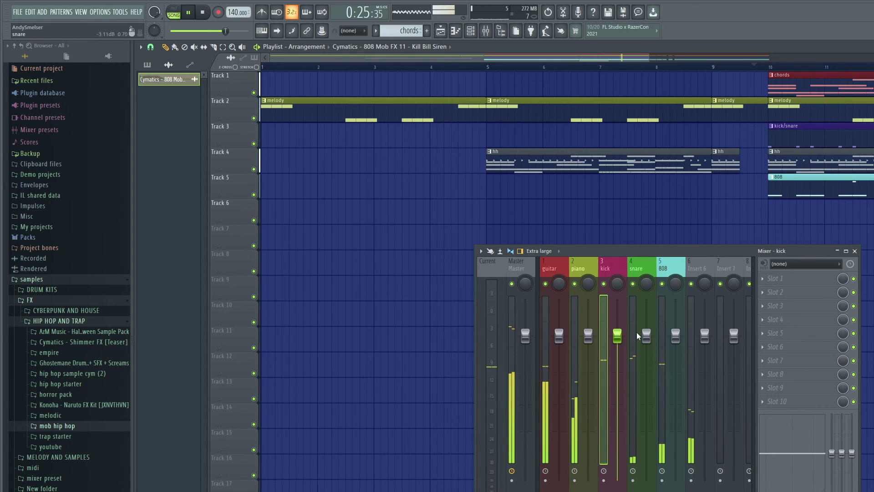
{"action": "left_click", "coordinate": [763, 278]}
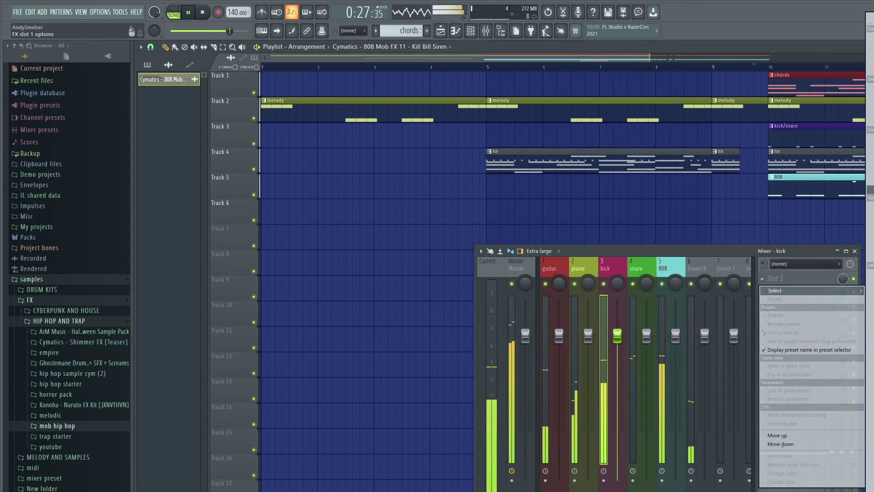
{"action": "left_click", "coordinate": [870, 231]}
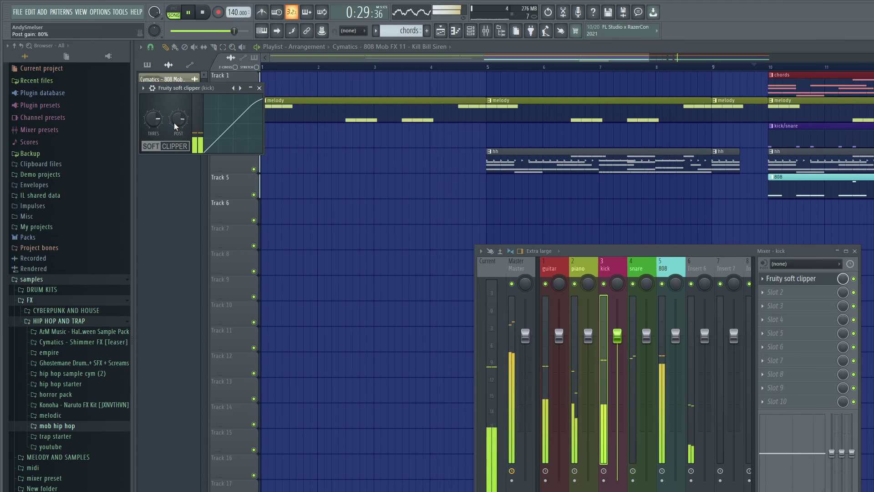
{"action": "left_click_drag", "start_coordinate": [236, 131], "coordinate": [236, 112]}
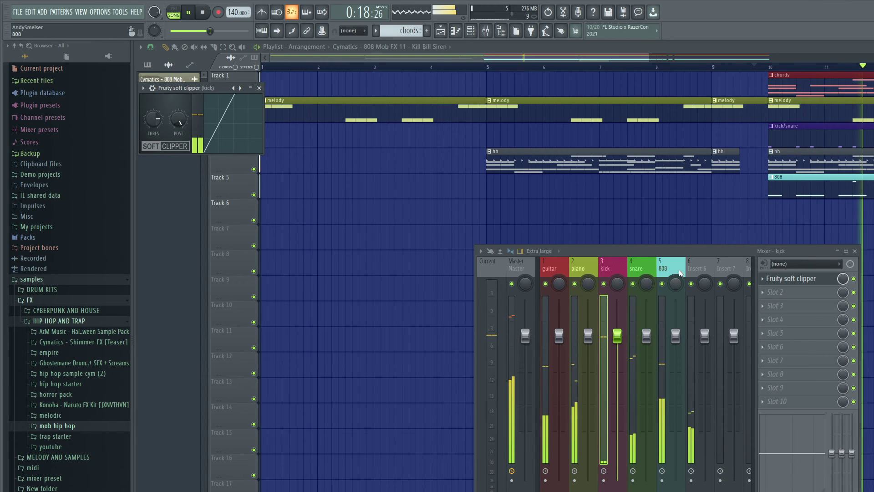
- Raise the 808 mixer track's volume to about 4.3 dB and Insert 6's volume to 0.4 dB
{"action": "left_click", "coordinate": [669, 373]}
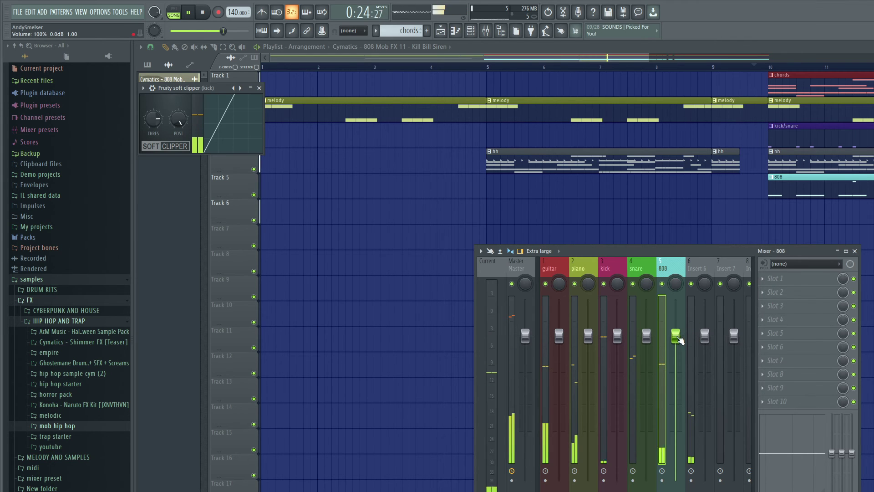
{"action": "left_click_drag", "start_coordinate": [675, 336], "coordinate": [676, 302]}
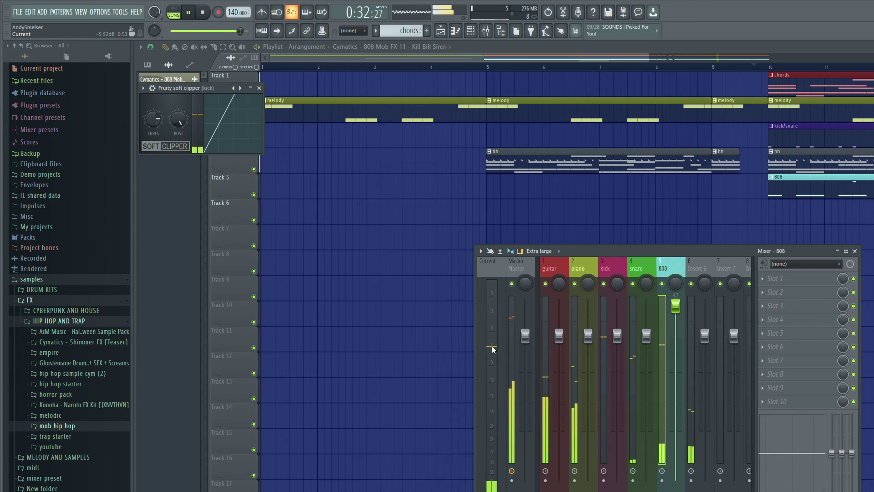
{"action": "left_click_drag", "start_coordinate": [675, 306], "coordinate": [675, 305]}
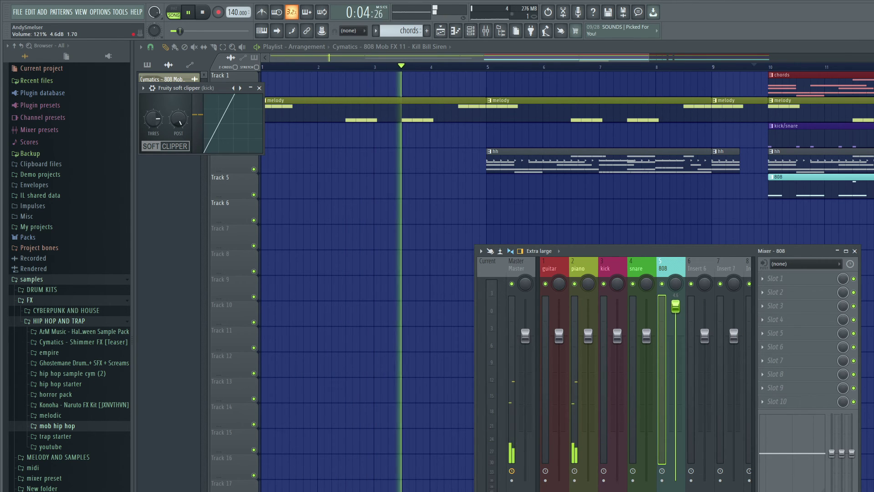
{"action": "left_click_drag", "start_coordinate": [675, 306], "coordinate": [675, 308]}
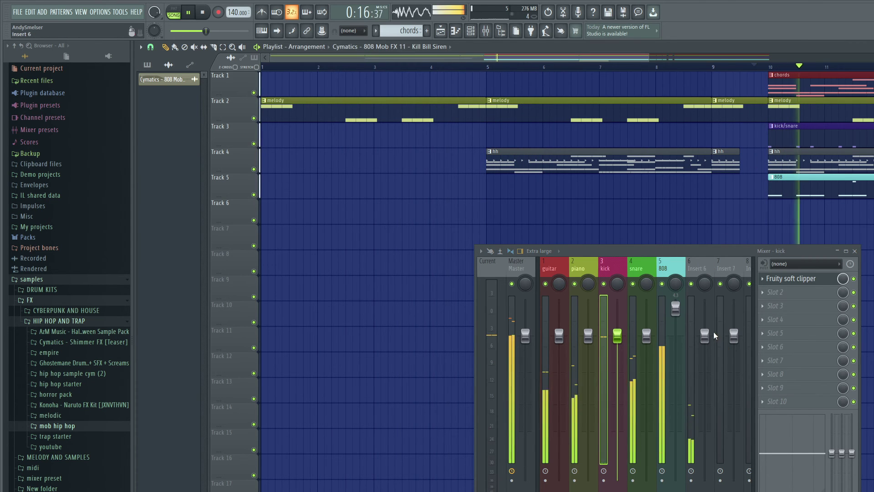
{"action": "left_click_drag", "start_coordinate": [705, 336], "coordinate": [705, 331]}
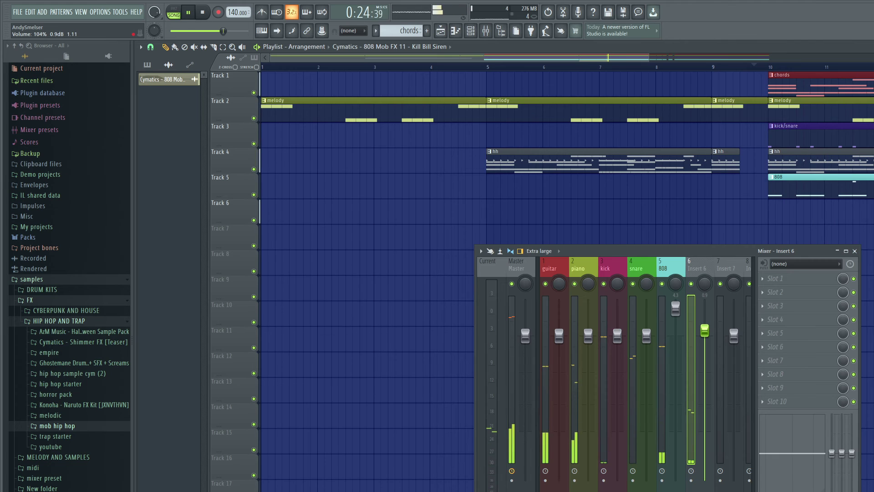
{"action": "left_click_drag", "start_coordinate": [705, 330], "coordinate": [704, 334]}
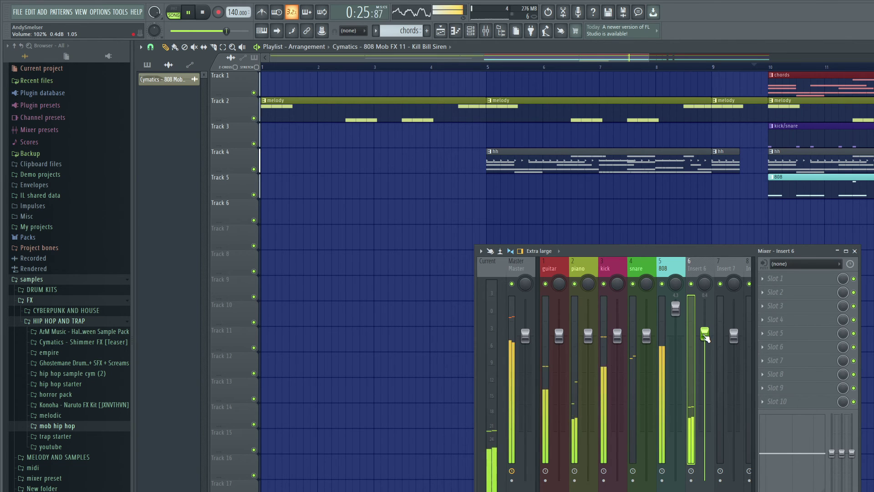
{"action": "left_click", "coordinate": [669, 269]}
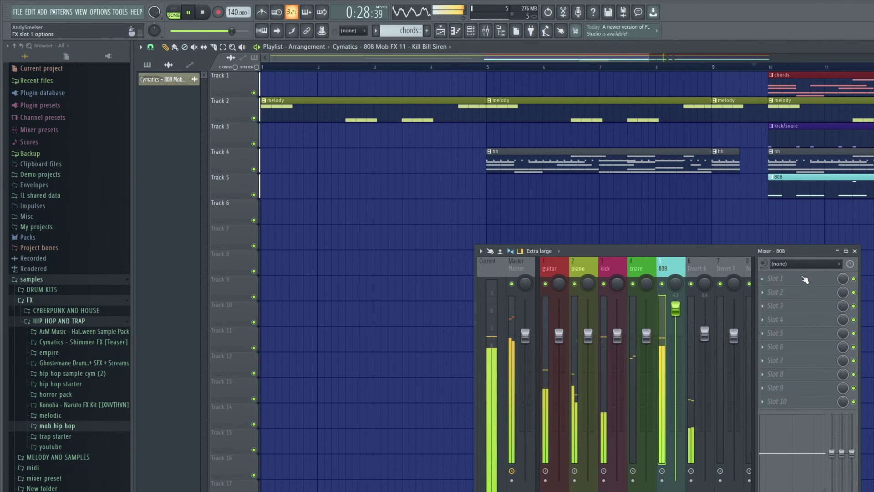
{"action": "left_click", "coordinate": [804, 284]}
{"action": "mouse_move", "coordinate": [804, 294]}
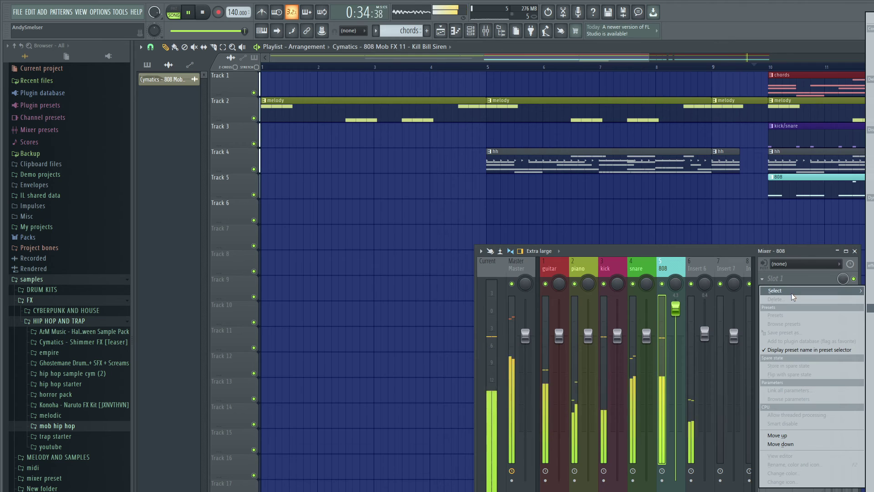
{"action": "left_click", "coordinate": [795, 253]}
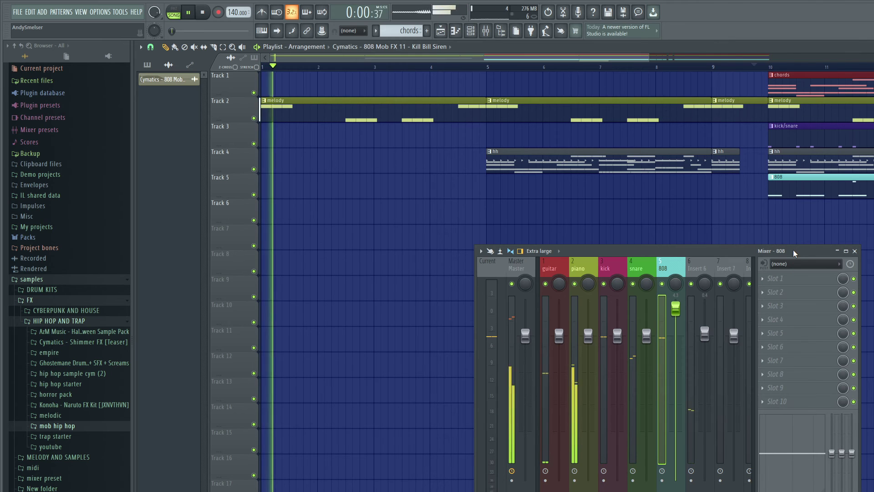
{"action": "key", "text": "space"}
{"action": "right_click", "coordinate": [784, 278]}
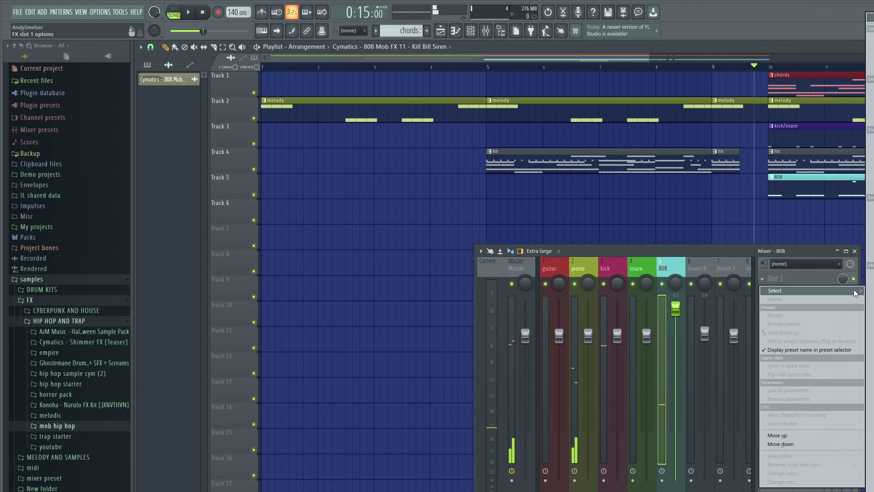
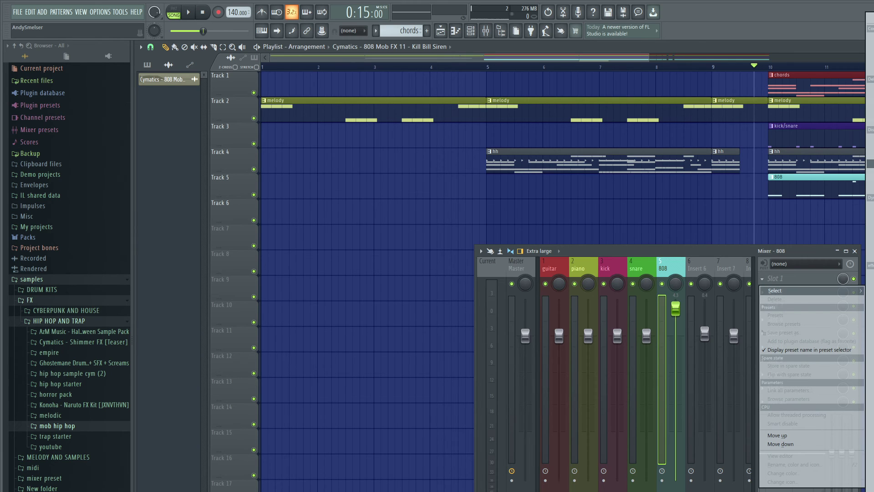
{"action": "left_click", "coordinate": [793, 251]}
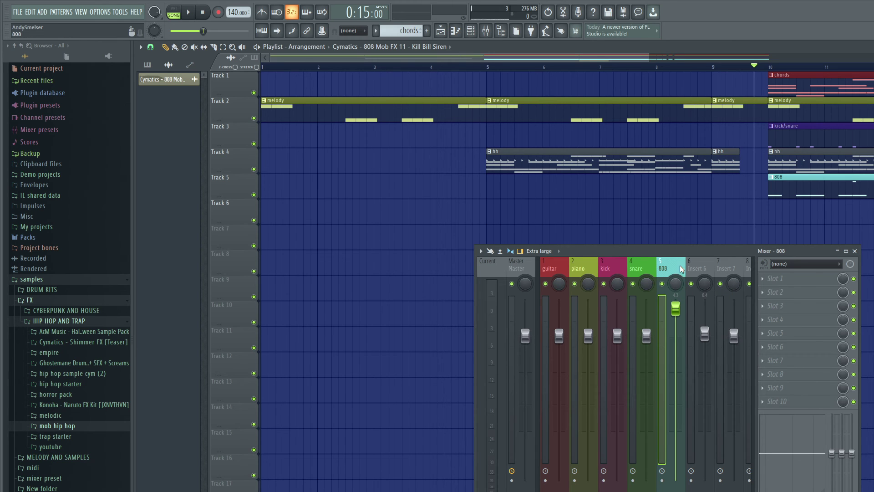
- Add MPXiReverb to the first effect slot of the guitar mixer track
{"action": "left_click", "coordinate": [561, 273]}
{"action": "right_click", "coordinate": [803, 282]}
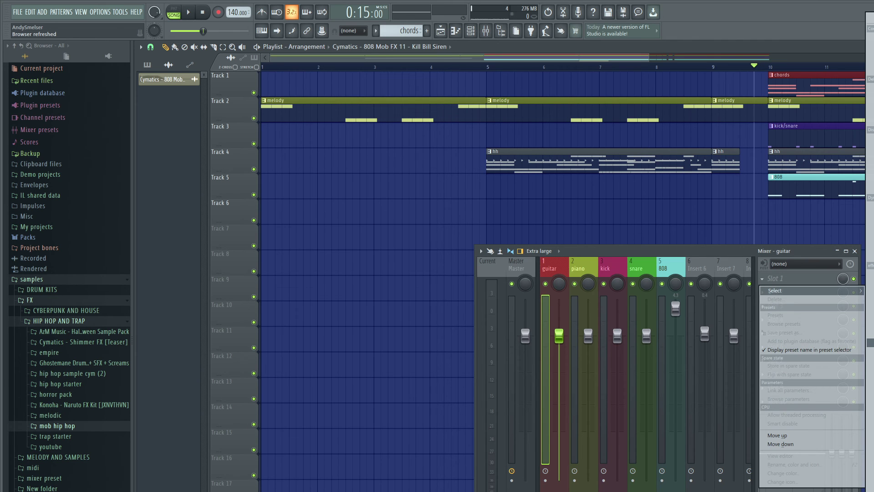
{"action": "left_click", "coordinate": [870, 342]}
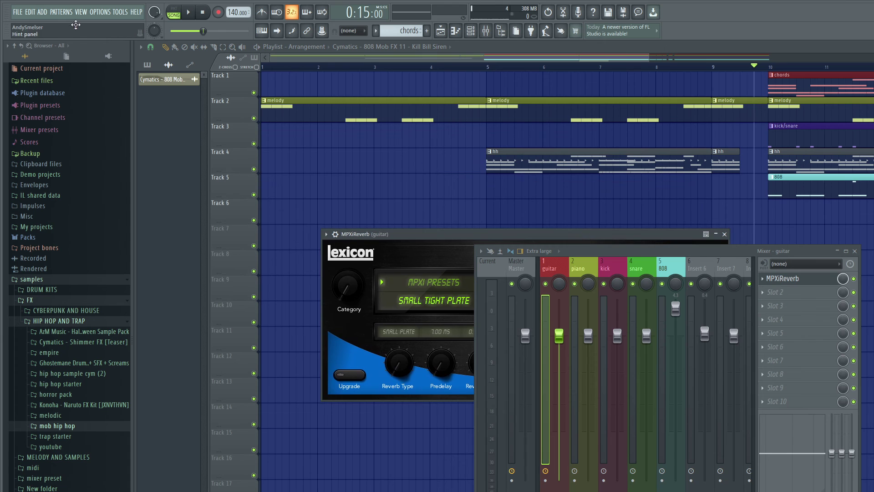
- Play the chords pattern on its own and move the guitar's MPXiReverb window clear of the mixer
{"action": "left_click", "coordinate": [147, 64]}
{"action": "left_click", "coordinate": [170, 81]}
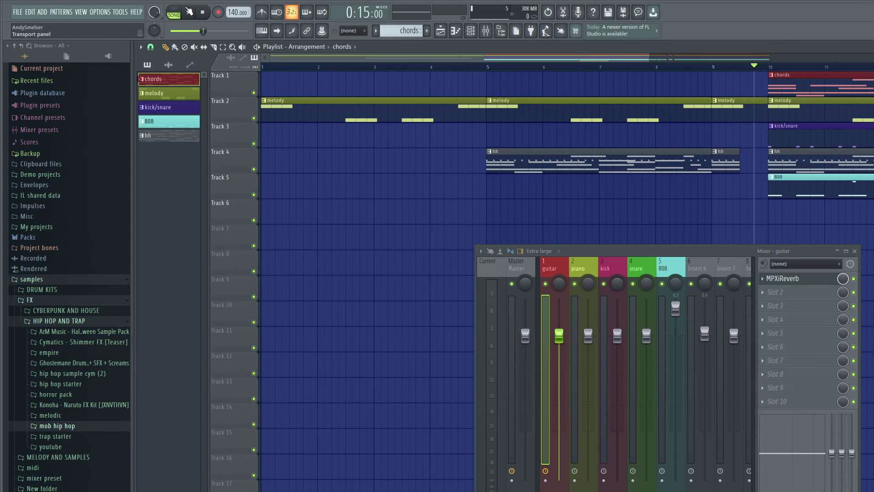
{"action": "left_click", "coordinate": [188, 12]}
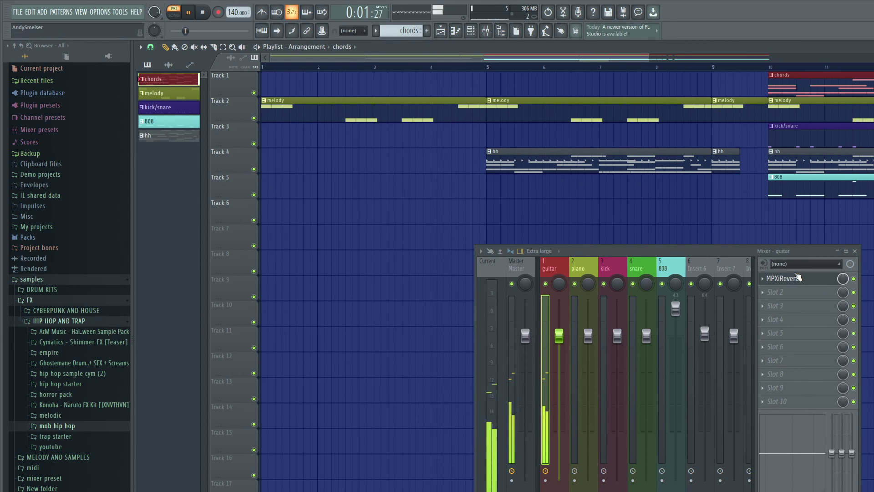
{"action": "left_click", "coordinate": [797, 277]}
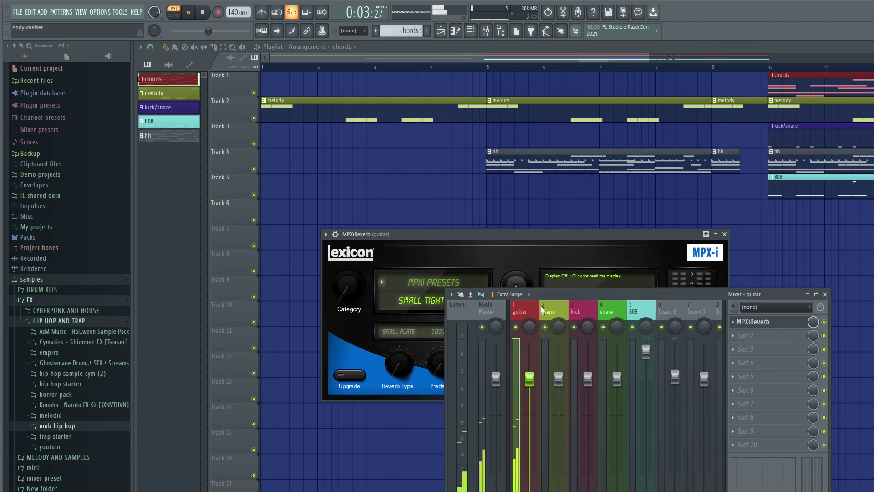
{"action": "left_click_drag", "start_coordinate": [512, 236], "coordinate": [587, 161]}
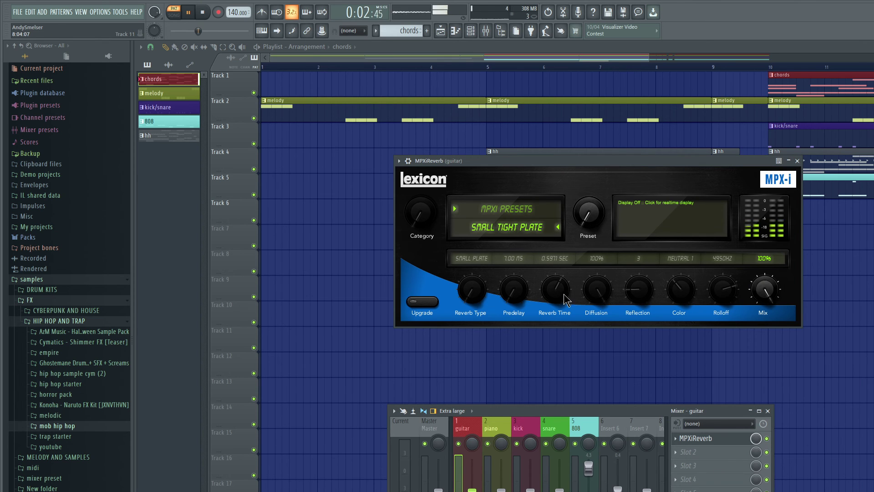
- Audition the Small Chamber, Pleasant Chamber, Morning Chamber and Midnight Chamber presets on the guitar's MPXiReverb
{"action": "left_click", "coordinate": [512, 230]}
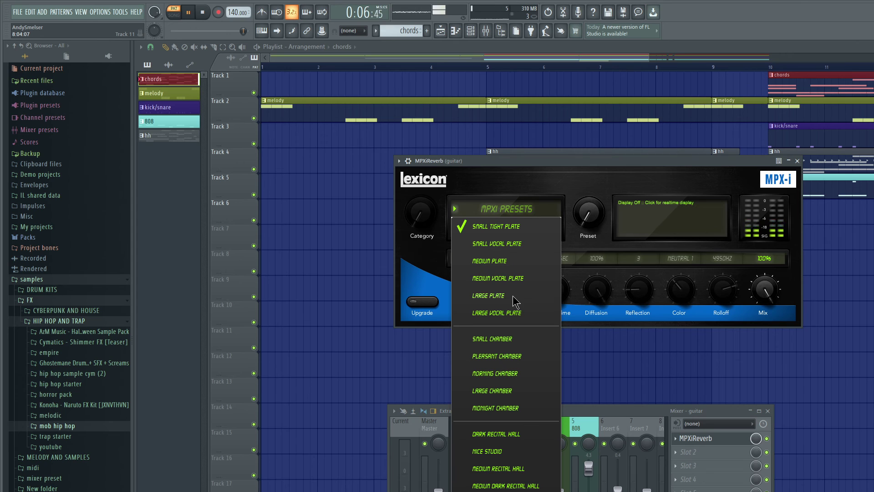
{"action": "left_click", "coordinate": [523, 341]}
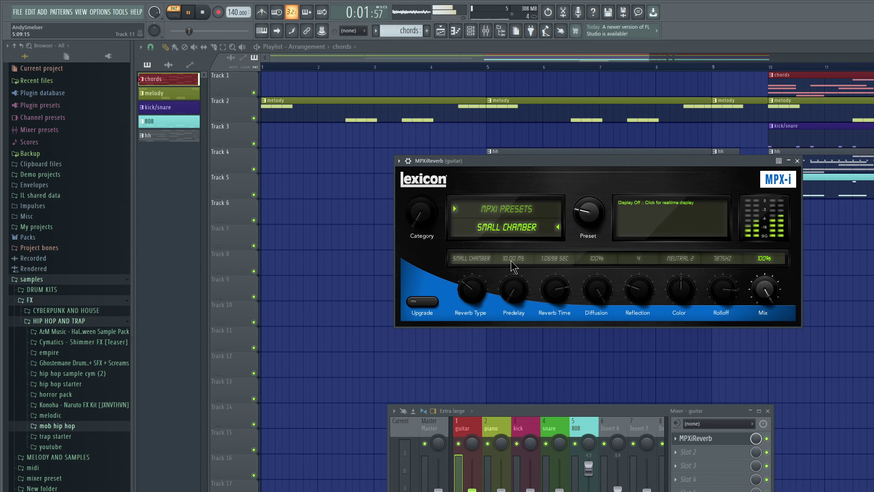
{"action": "left_click", "coordinate": [529, 226]}
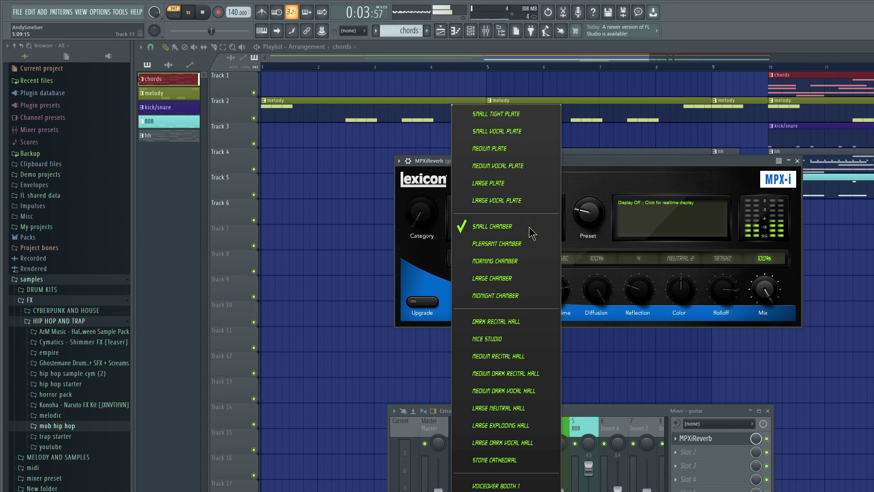
{"action": "left_click", "coordinate": [522, 244]}
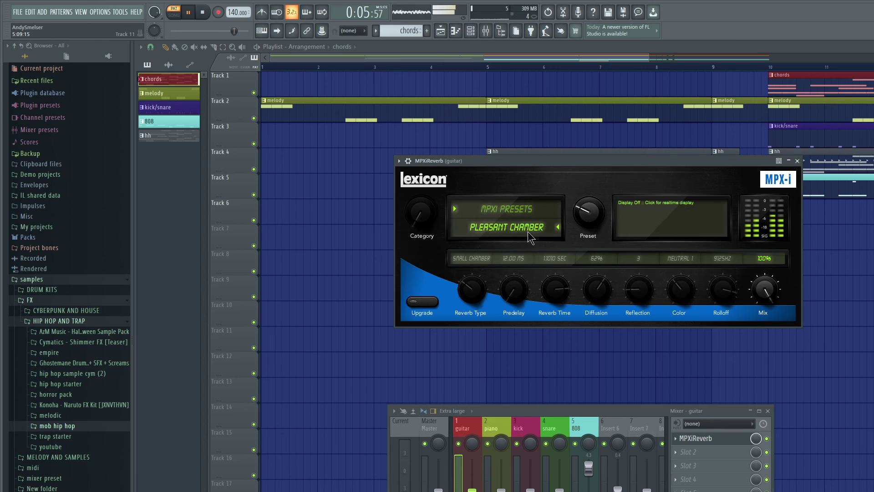
{"action": "left_click", "coordinate": [531, 225]}
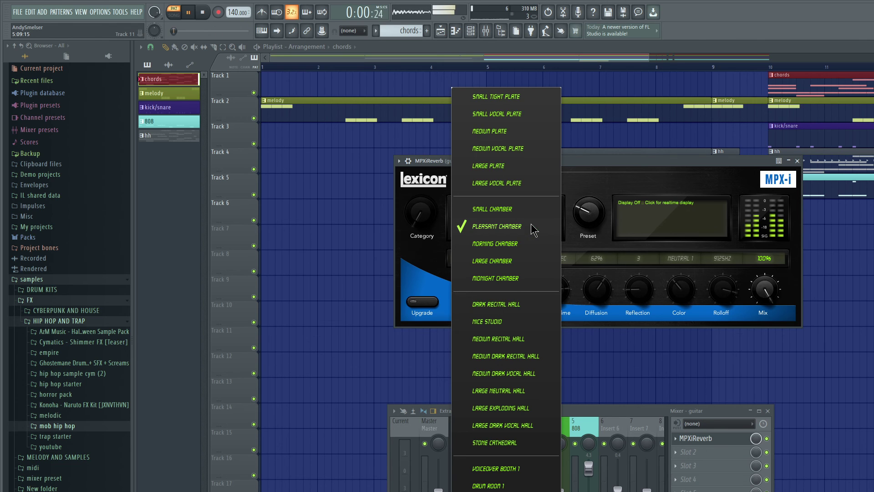
{"action": "left_click", "coordinate": [520, 246]}
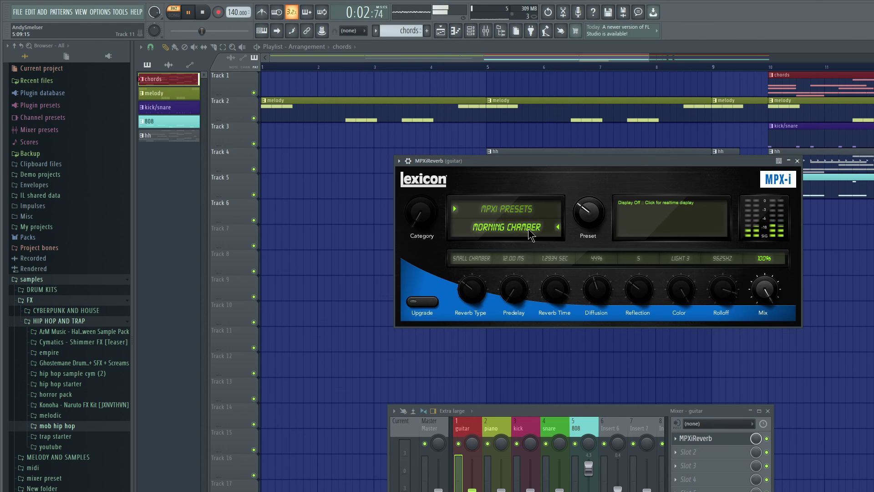
{"action": "left_click", "coordinate": [528, 228]}
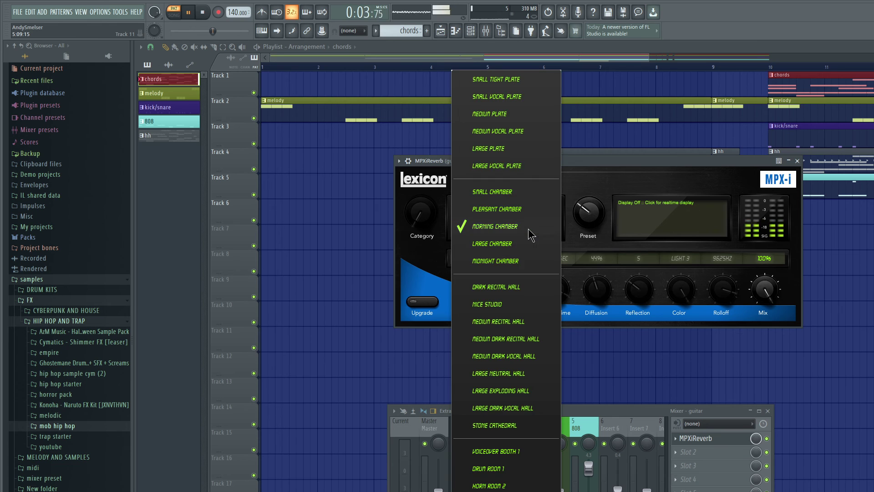
{"action": "left_click", "coordinate": [514, 261]}
- Try the Dark Recital Hall preset on the guitar's MPXiReverb and switch it to Nice Studio
{"action": "left_click", "coordinate": [527, 229]}
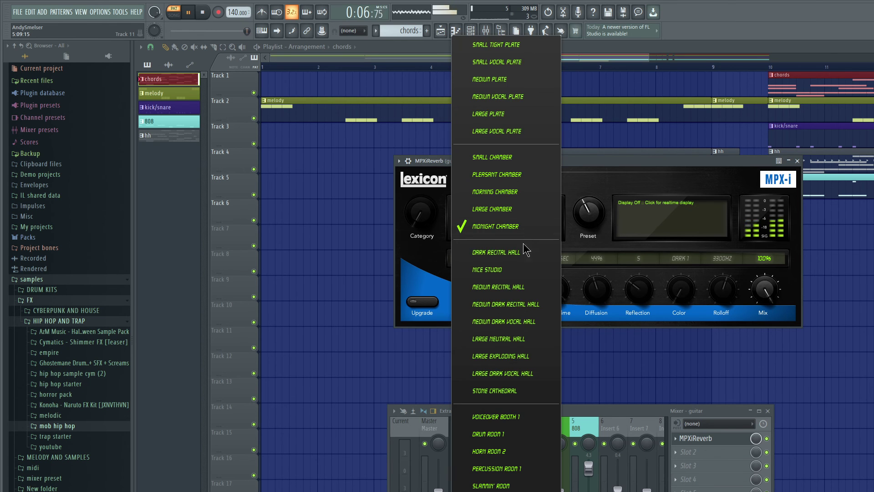
{"action": "left_click", "coordinate": [518, 252]}
{"action": "left_click", "coordinate": [524, 231]}
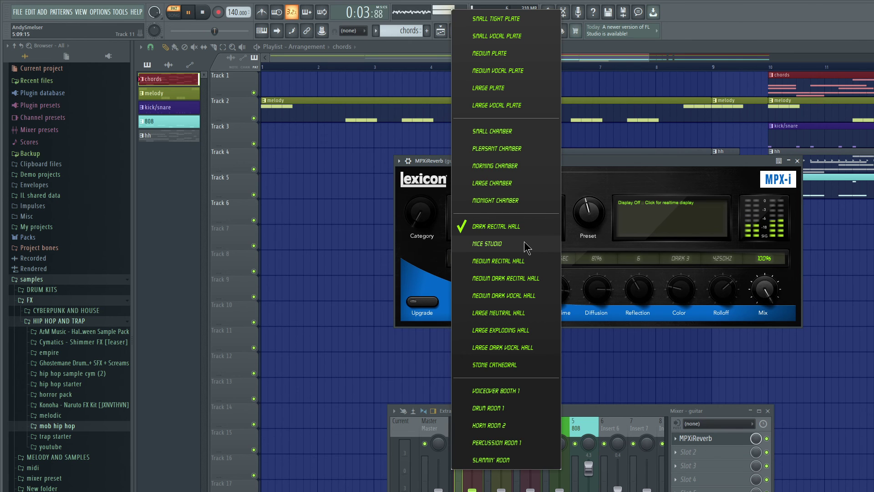
{"action": "left_click", "coordinate": [527, 247]}
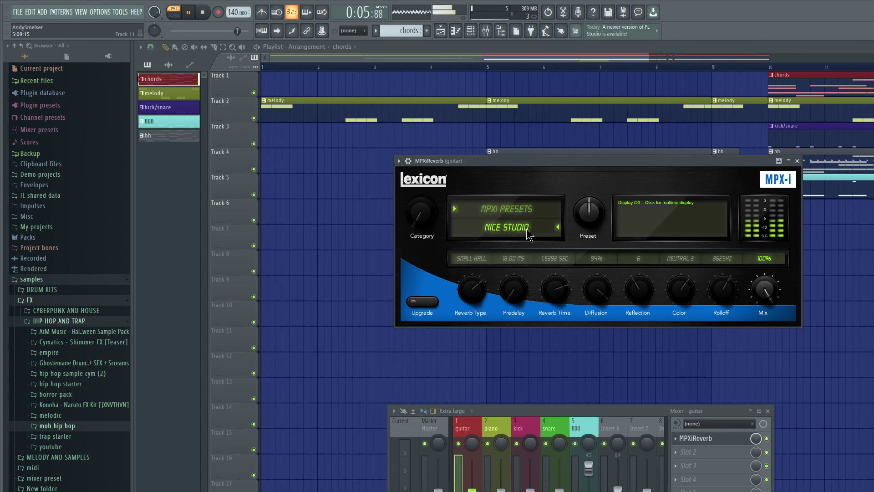
- Try the Stone Cathedral and Large Dark Vocal Hall presets on the guitar's MPXiReverb, restore Nice Studio and close the plugin
{"action": "left_click", "coordinate": [526, 229]}
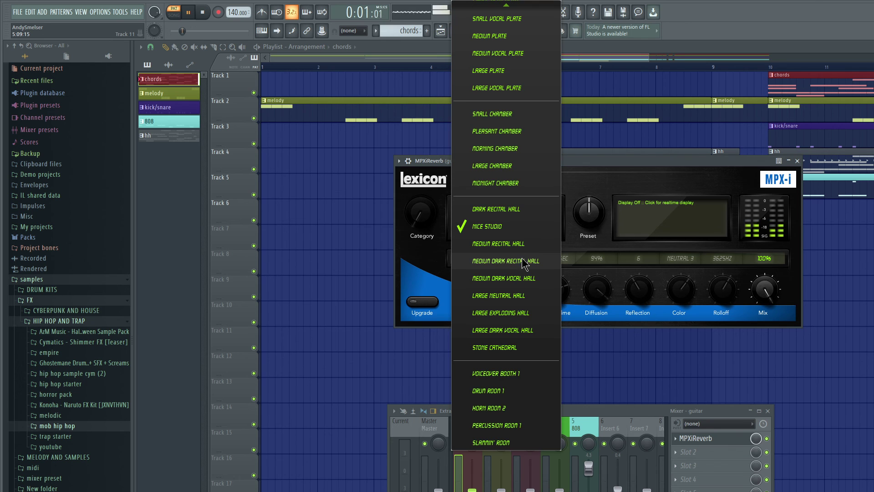
{"action": "left_click", "coordinate": [517, 349]}
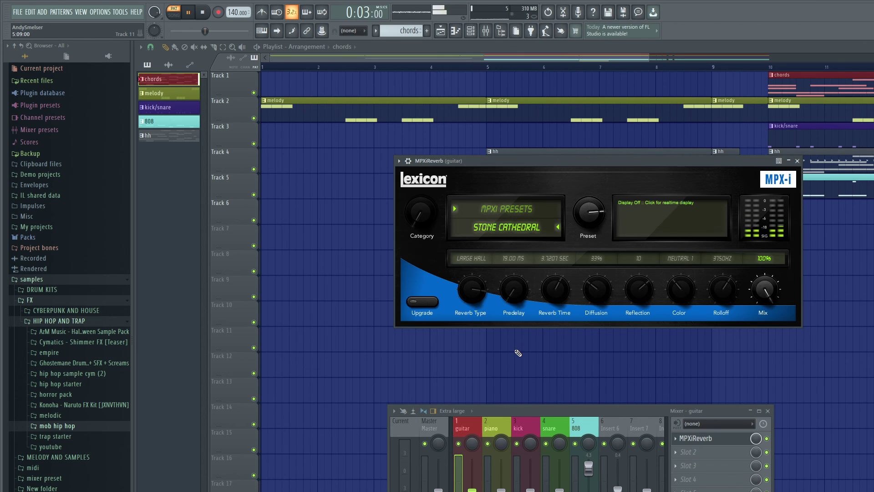
{"action": "left_click", "coordinate": [522, 227]}
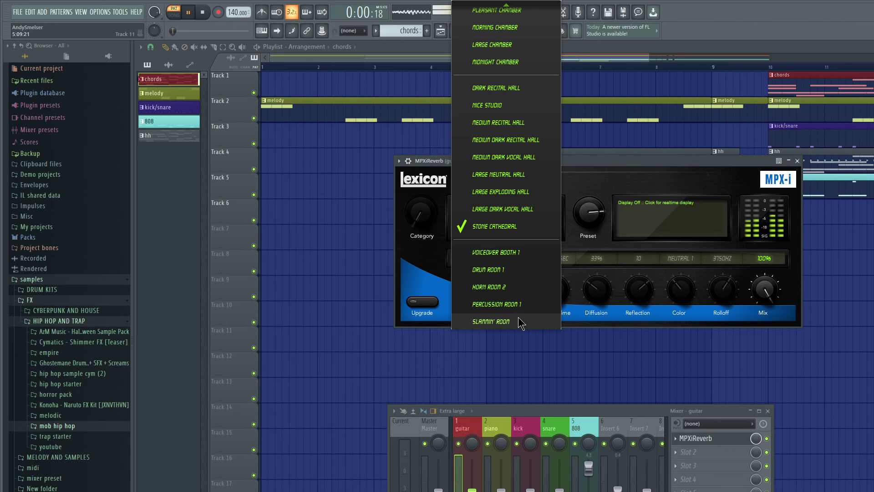
{"action": "left_click", "coordinate": [535, 212]}
{"action": "left_click", "coordinate": [532, 229]}
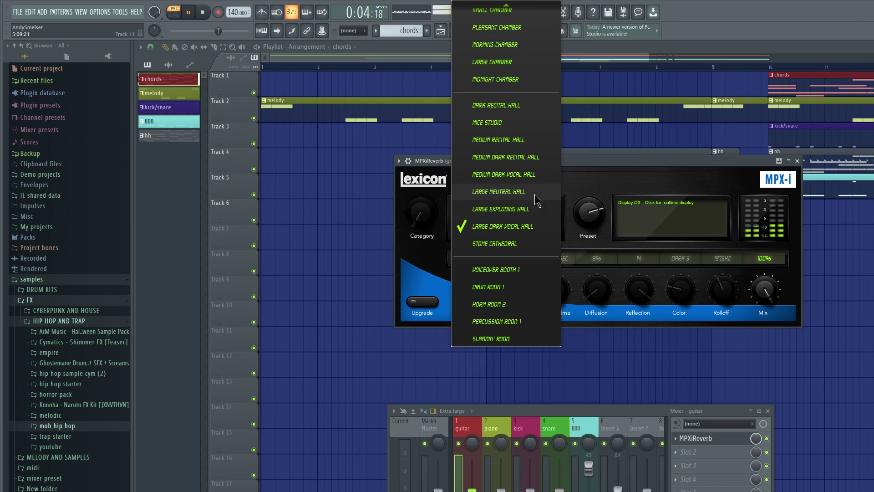
{"action": "left_click", "coordinate": [530, 123]}
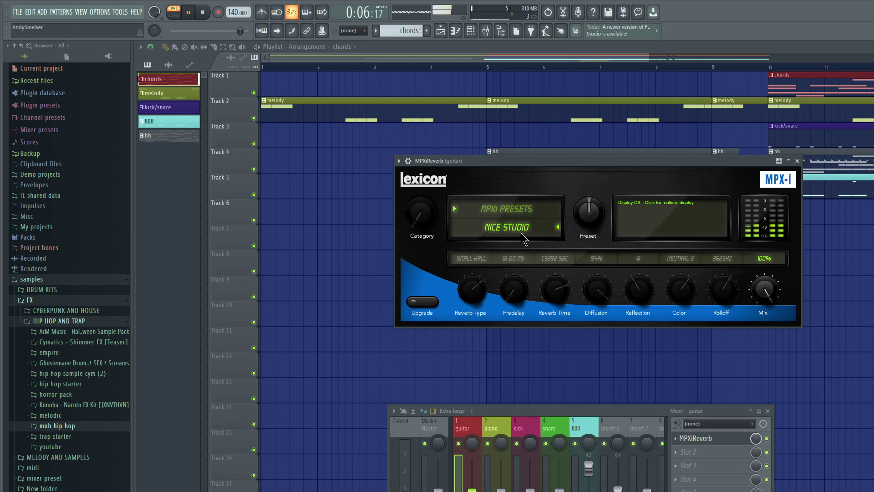
{"action": "left_click", "coordinate": [797, 160]}
- Play the full arrangement from just before bar 10 through the drop to check the guitar reverb in the mix
{"action": "left_click", "coordinate": [747, 67]}
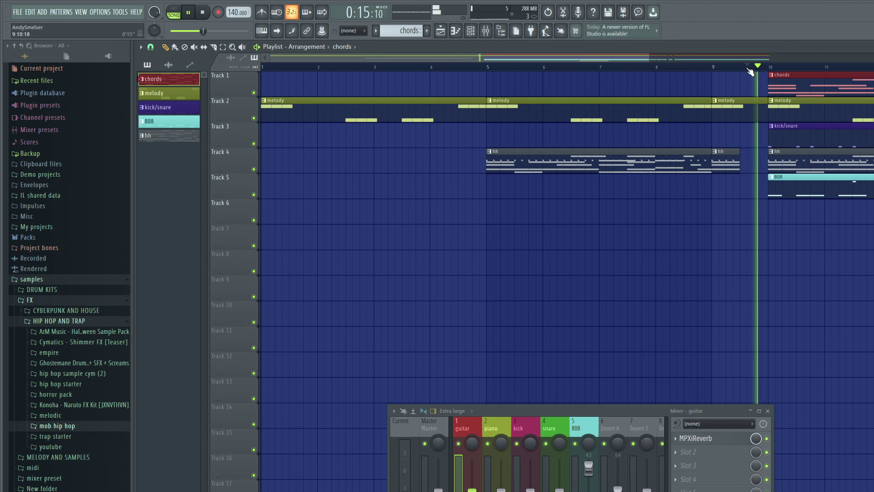
{"action": "left_click_drag", "start_coordinate": [578, 58], "coordinate": [705, 64]}
{"action": "left_click_drag", "start_coordinate": [608, 412], "coordinate": [735, 292]}
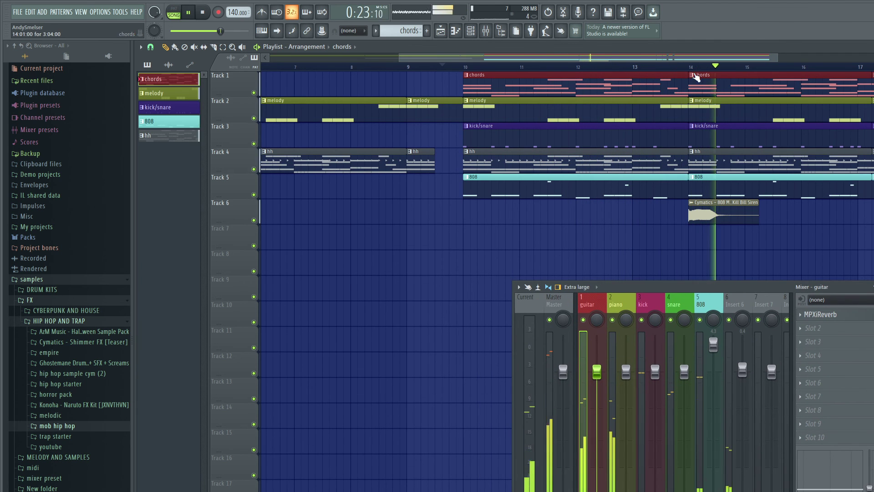
{"action": "left_click_drag", "start_coordinate": [691, 59], "coordinate": [722, 64]}
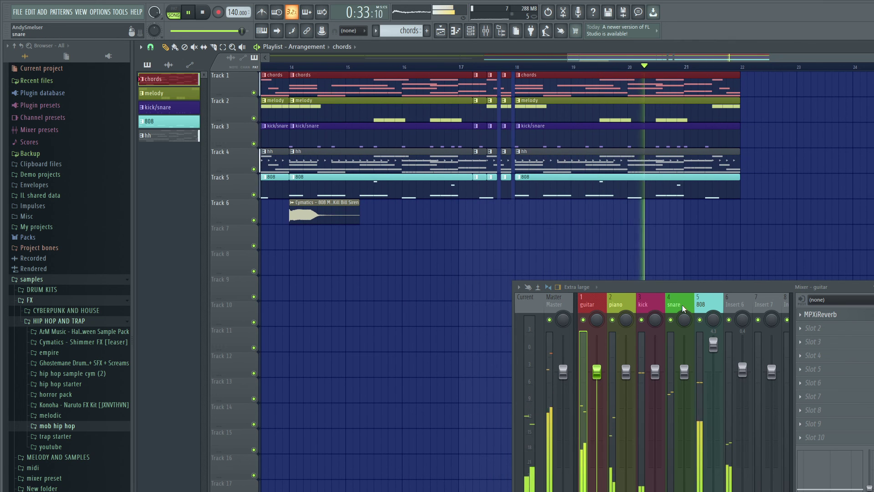
{"action": "left_click_drag", "start_coordinate": [617, 59], "coordinate": [597, 68]}
{"action": "key", "text": "space"}
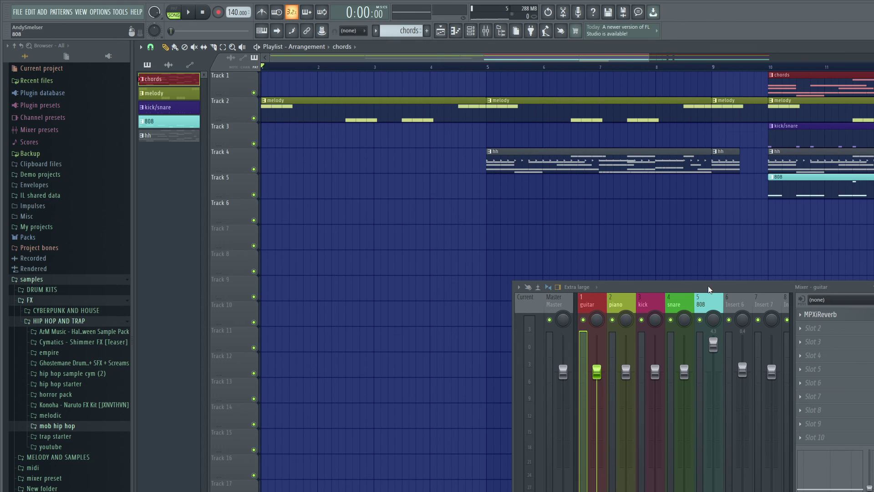
- Add HY-TP2 to the second effect slot of the guitar mixer track and move its window clear of the pattern list
{"action": "scroll", "coordinate": [750, 115], "scroll_direction": "right", "scroll_amount": 10}
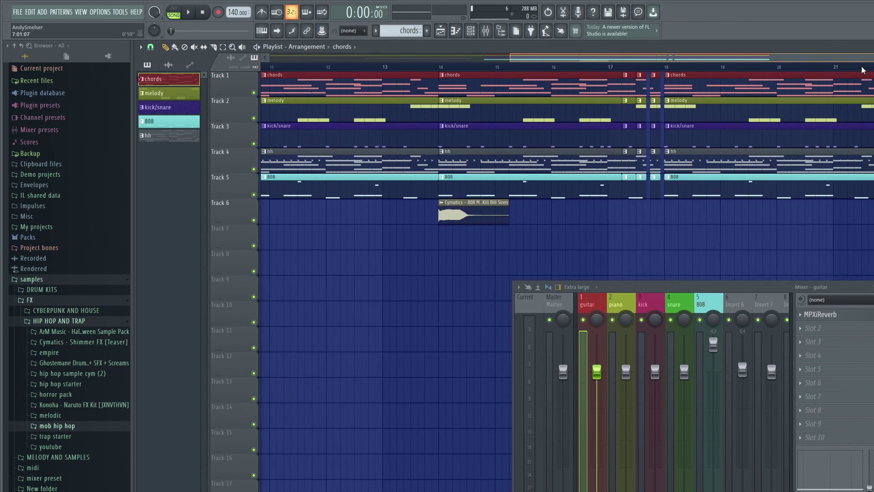
{"action": "scroll", "coordinate": [863, 70], "scroll_direction": "right", "scroll_amount": 1}
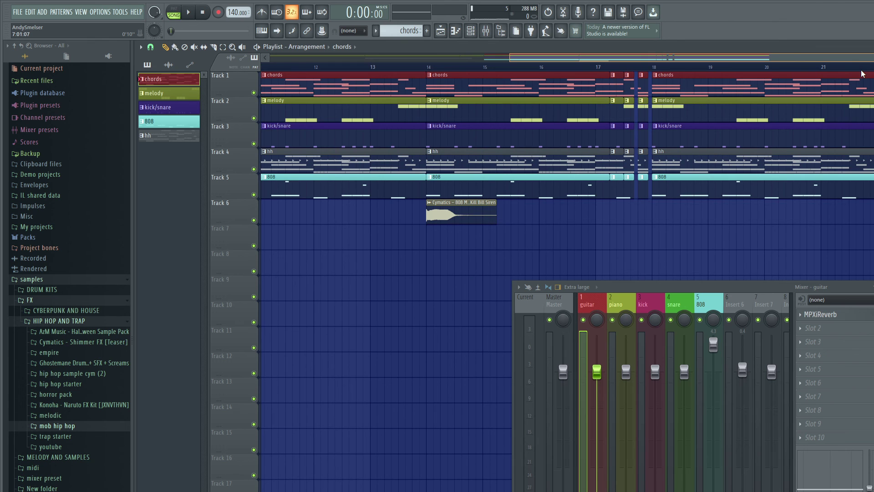
{"action": "scroll", "coordinate": [862, 73], "scroll_direction": "left", "scroll_amount": 6}
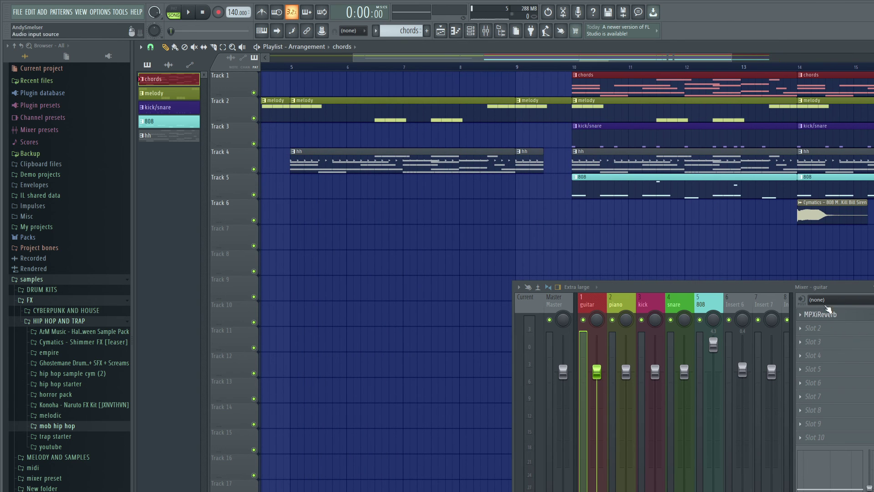
{"action": "left_click", "coordinate": [817, 328]}
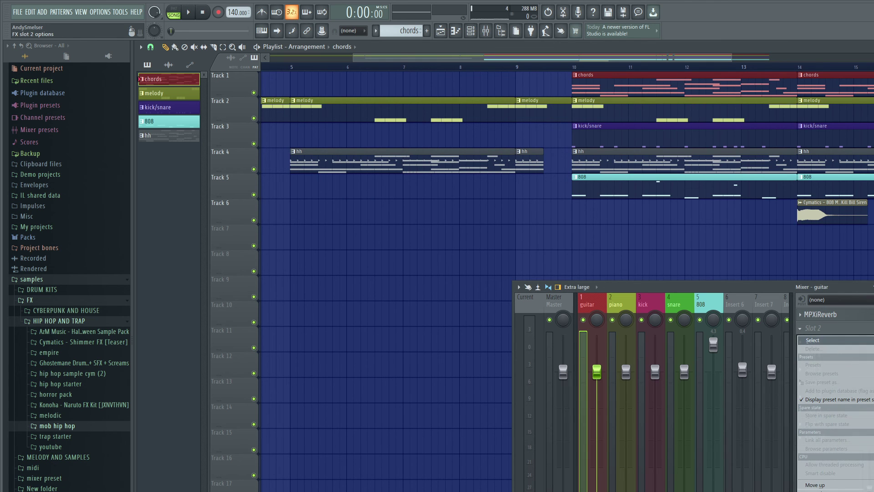
{"action": "left_click", "coordinate": [814, 340]}
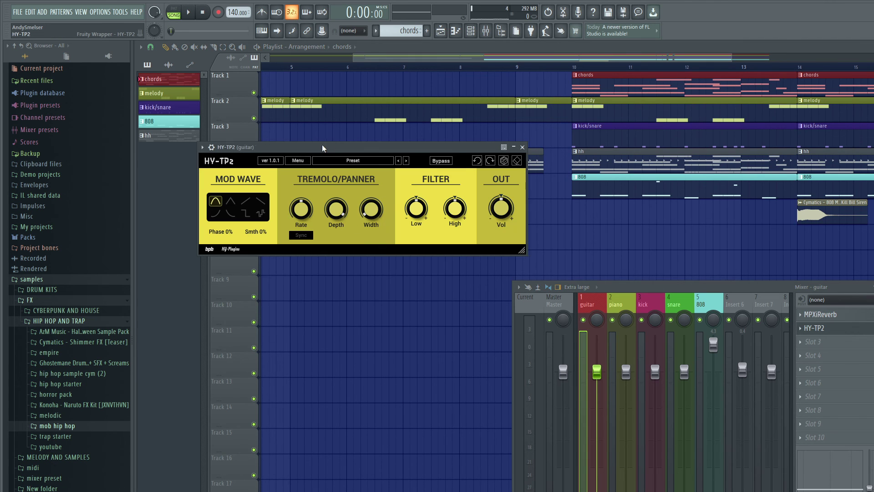
{"action": "left_click_drag", "start_coordinate": [323, 149], "coordinate": [454, 161]}
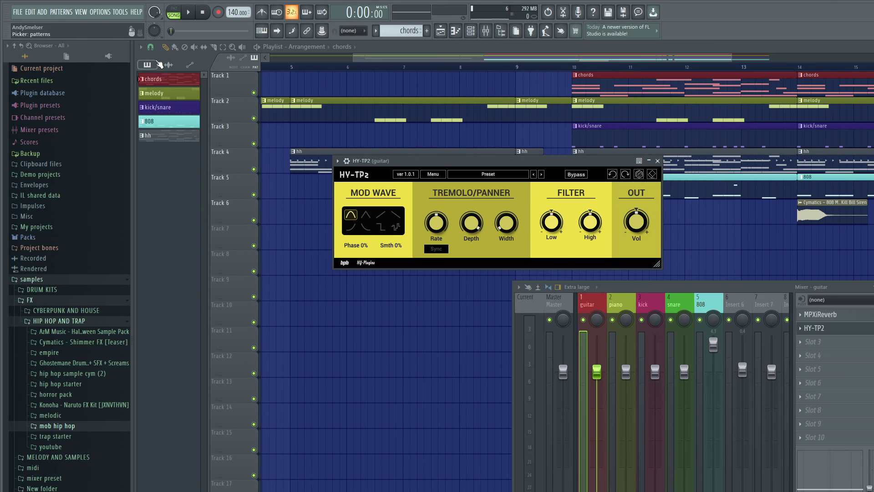
- Switch to pattern playback and listen to the chords pattern on its own through HY-TP2
{"action": "left_click", "coordinate": [173, 12]}
{"action": "left_click", "coordinate": [188, 12]}
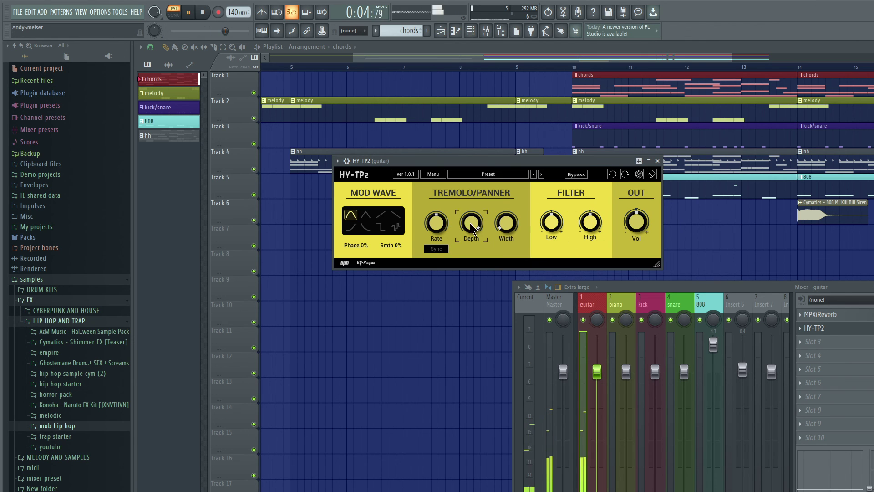
{"action": "mouse_move", "coordinate": [427, 226]}
{"action": "key", "text": "space"}
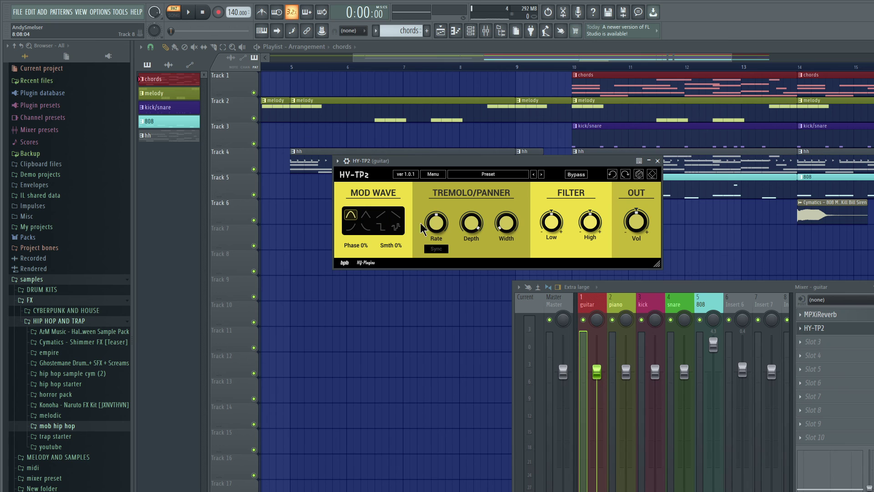
- Try HY-TP2 tremolo rates of 0.45, 2.03 and 3.246 Hz on the chords, ending at 1.485 Hz
{"action": "left_click_drag", "start_coordinate": [423, 230], "coordinate": [428, 262]}
{"action": "key", "text": "space"}
{"action": "mouse_move", "coordinate": [438, 230]}
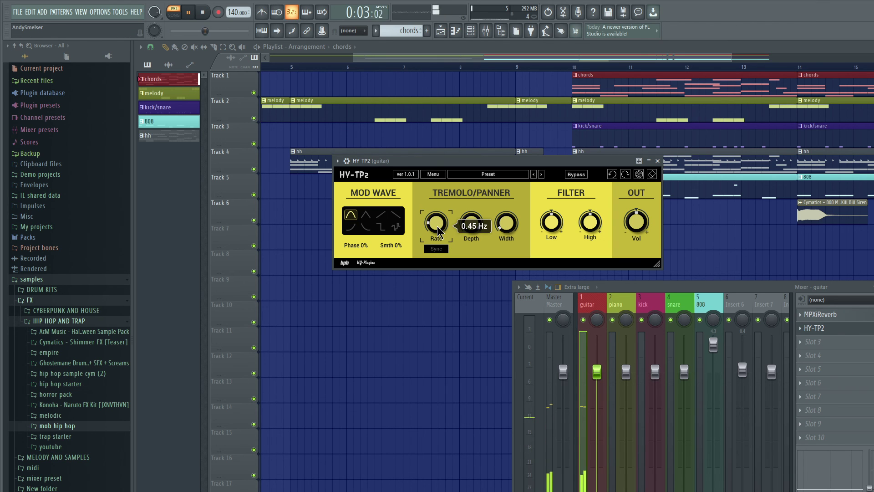
{"action": "scroll", "coordinate": [438, 230], "scroll_direction": "up", "scroll_amount": 8}
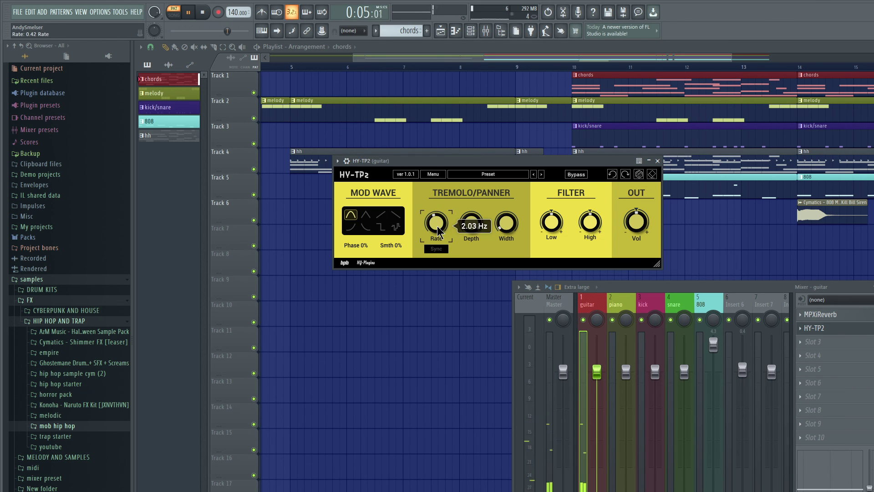
{"action": "scroll", "coordinate": [438, 230], "scroll_direction": "up", "scroll_amount": 6}
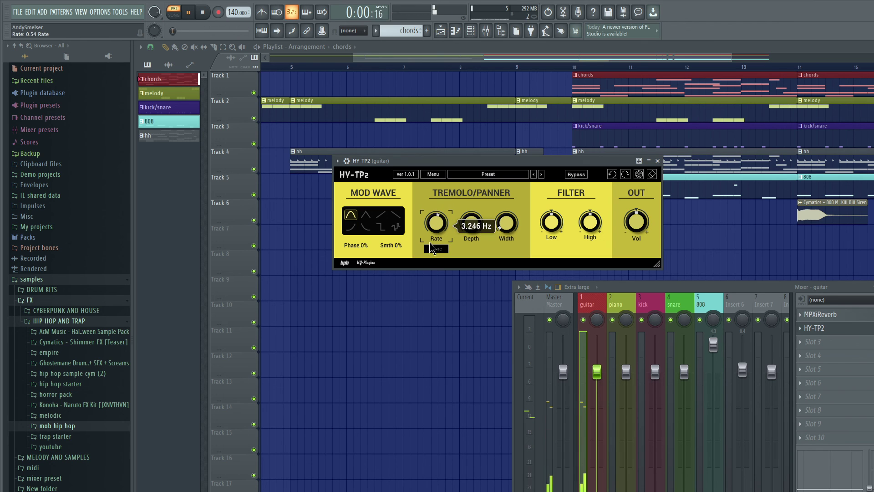
{"action": "left_click_drag", "start_coordinate": [433, 248], "coordinate": [437, 274]}
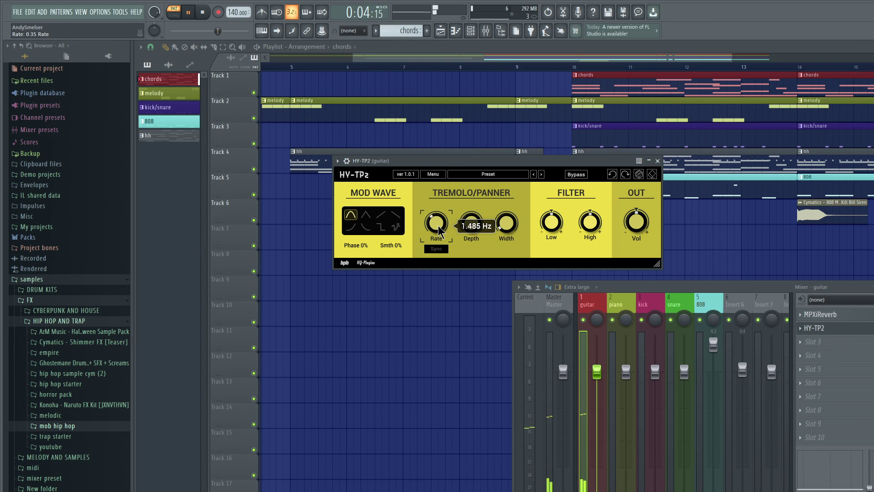
- Audition several HY-TP2 modulation waveforms, return to the first one and lower the tremolo depth to about 0.63
{"action": "left_click", "coordinate": [366, 215]}
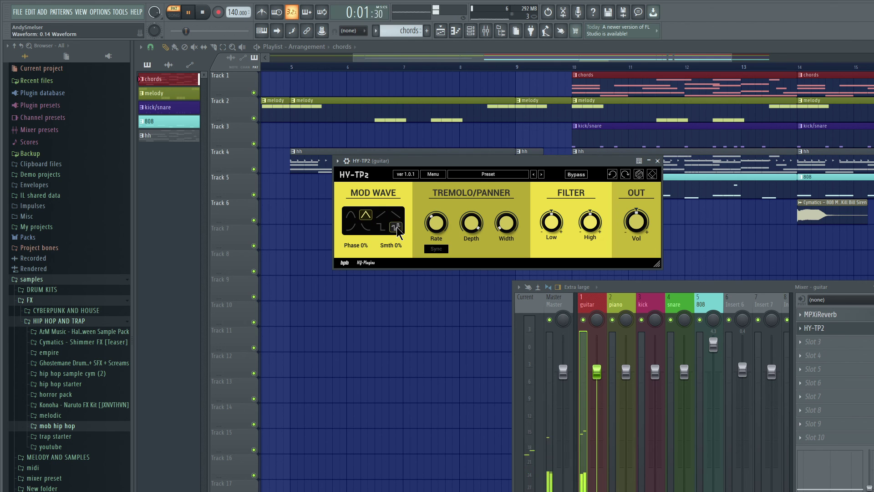
{"action": "left_click", "coordinate": [351, 227]}
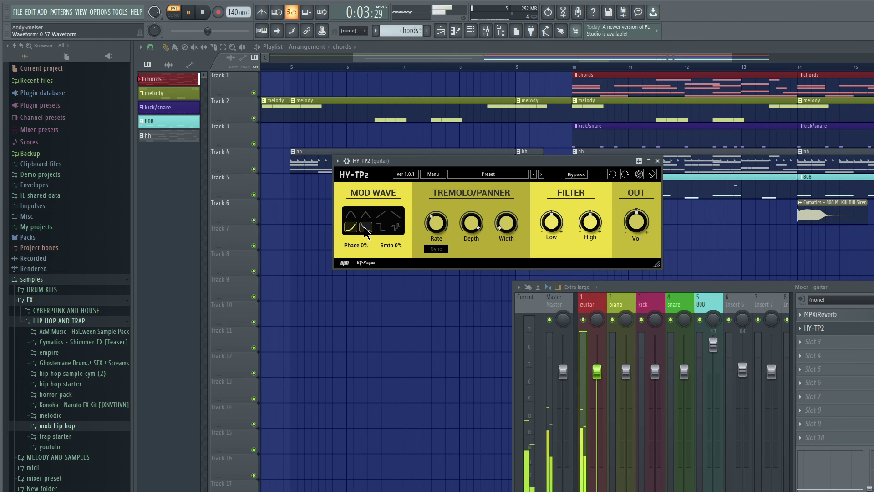
{"action": "left_click", "coordinate": [365, 229]}
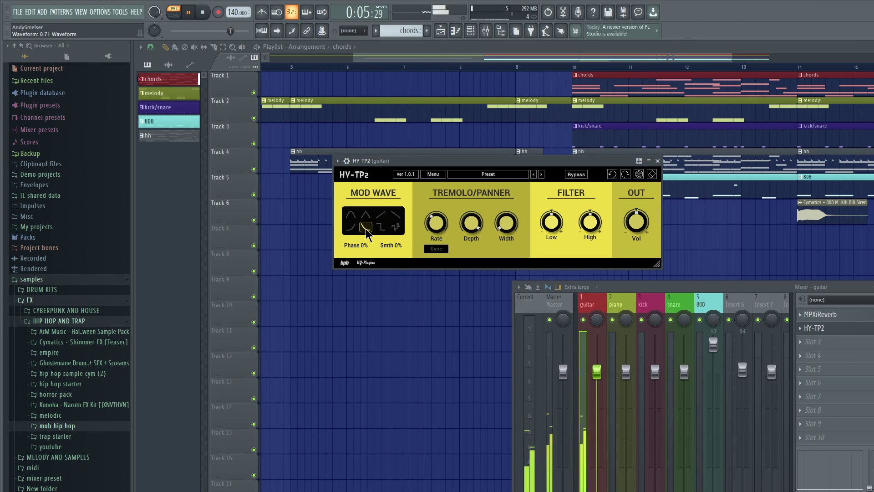
{"action": "left_click", "coordinate": [385, 229]}
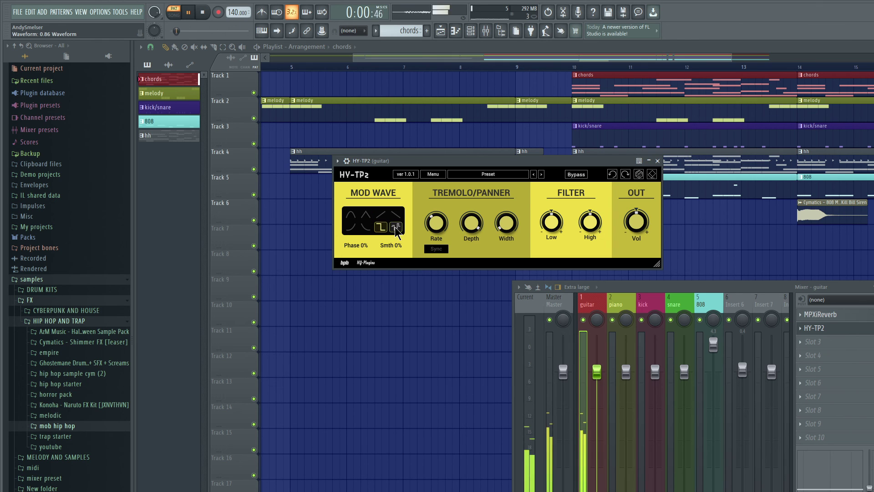
{"action": "left_click", "coordinate": [395, 215]}
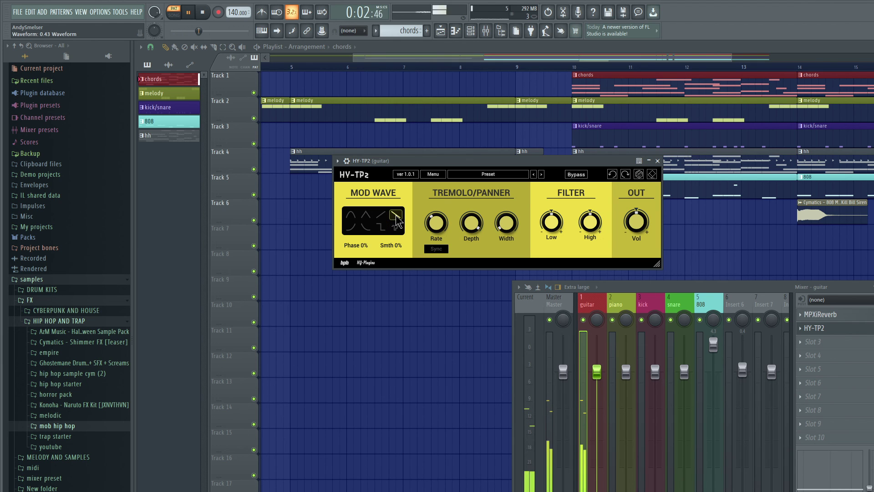
{"action": "left_click", "coordinate": [353, 220]}
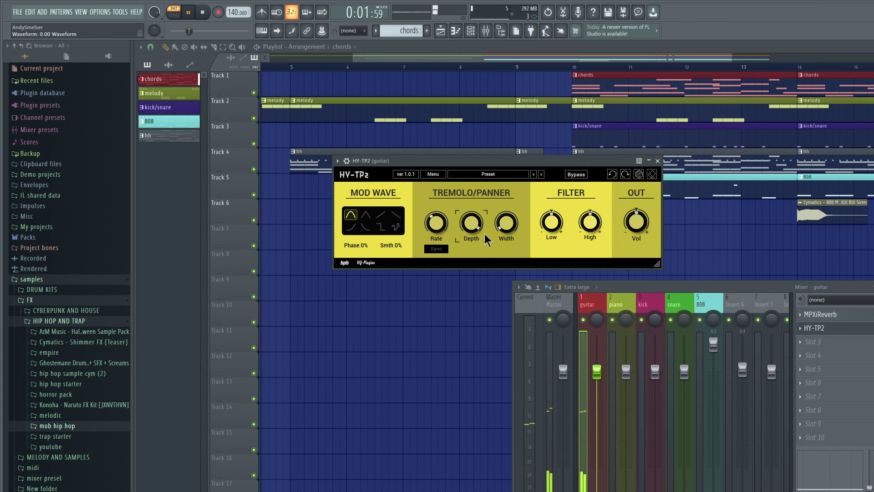
{"action": "left_click_drag", "start_coordinate": [465, 227], "coordinate": [461, 261]}
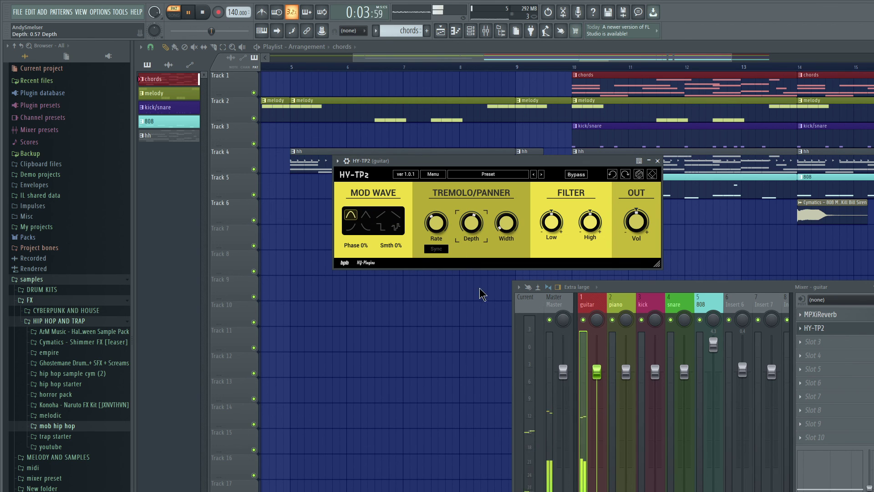
{"action": "left_click_drag", "start_coordinate": [480, 293], "coordinate": [499, 308]}
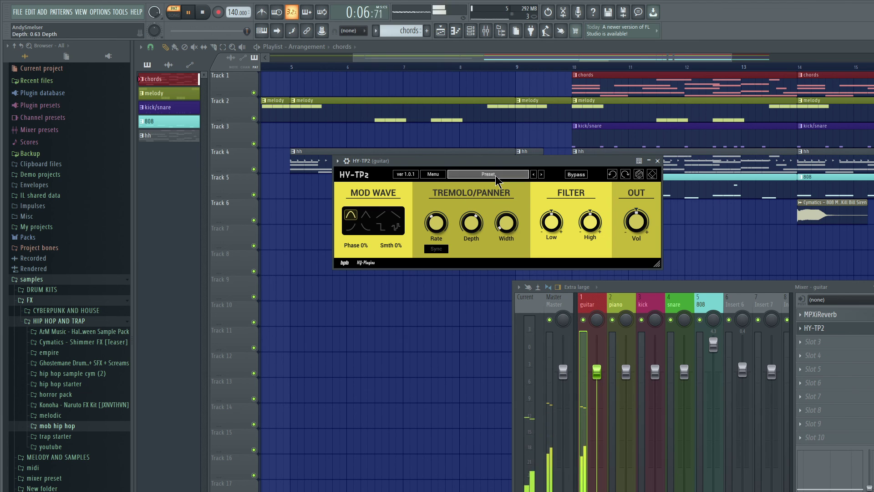
- Load the factory preset Demo 01 on the guitar's HY-TP2, listen to it and stop playback
{"action": "left_click", "coordinate": [496, 175]}
{"action": "mouse_move", "coordinate": [490, 190]}
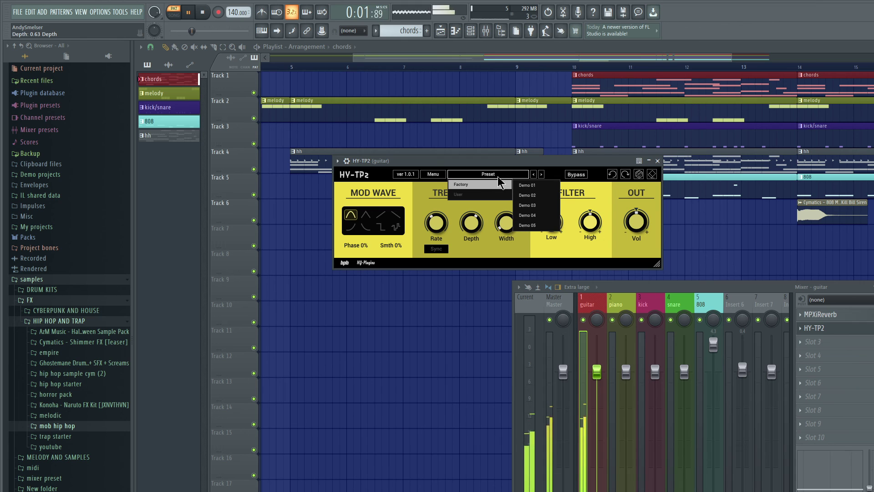
{"action": "left_click", "coordinate": [528, 185]}
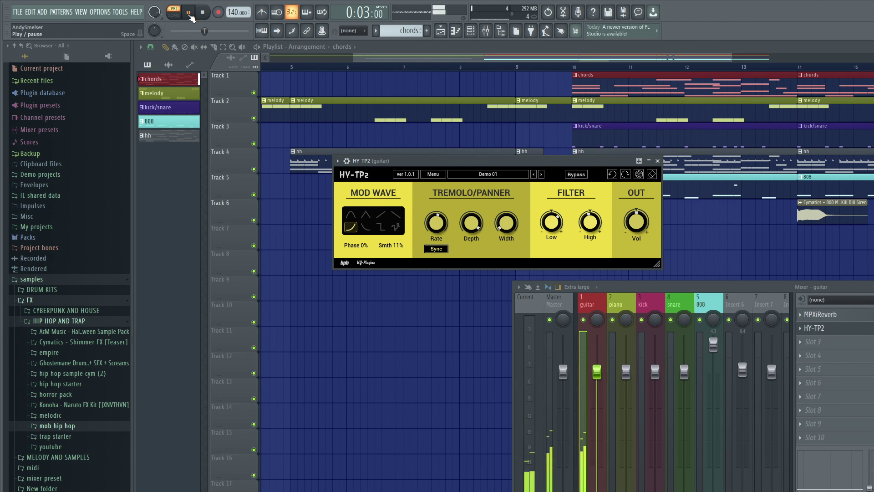
{"action": "key", "text": "space"}
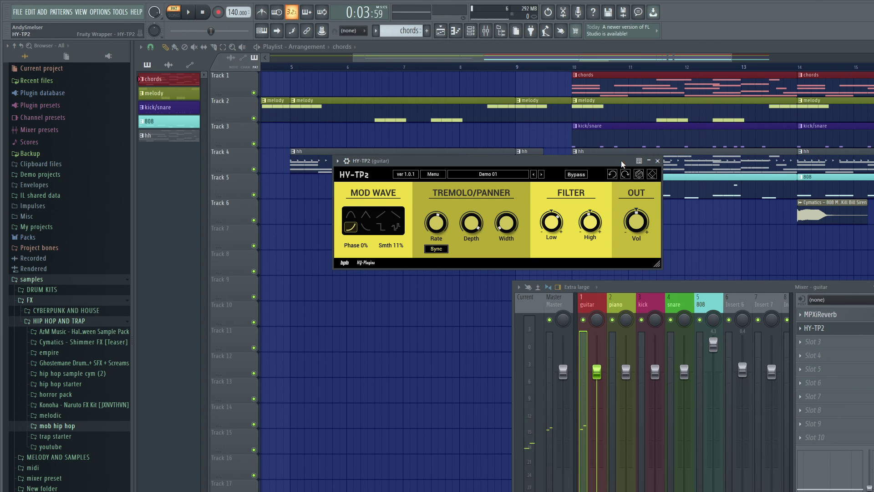
- Close the HY-TP2 window and reposition the mixer so the guitar's effect slots and mix level knobs are fully visible
{"action": "left_click_drag", "start_coordinate": [658, 160], "coordinate": [702, 145]}
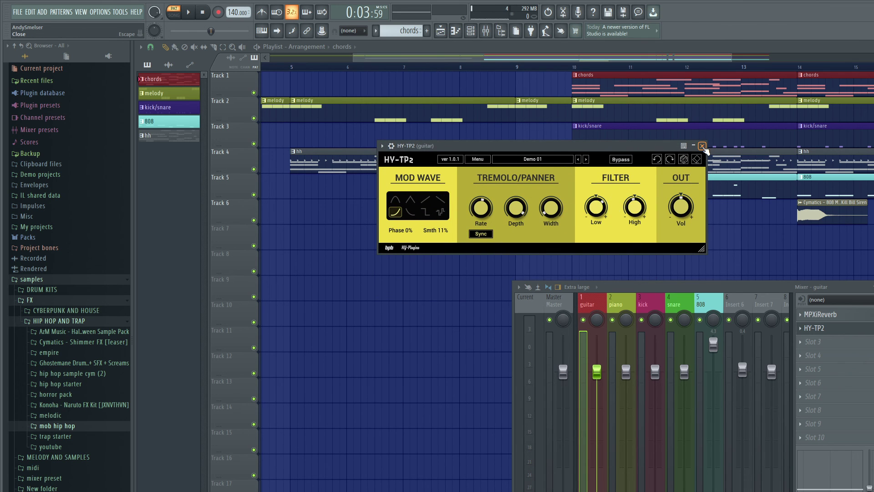
{"action": "left_click", "coordinate": [703, 147]}
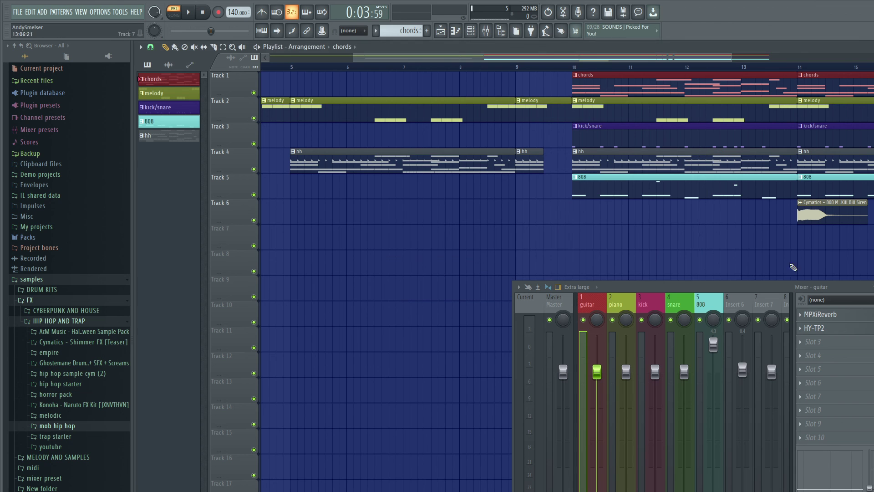
{"action": "left_click_drag", "start_coordinate": [778, 287], "coordinate": [727, 300]}
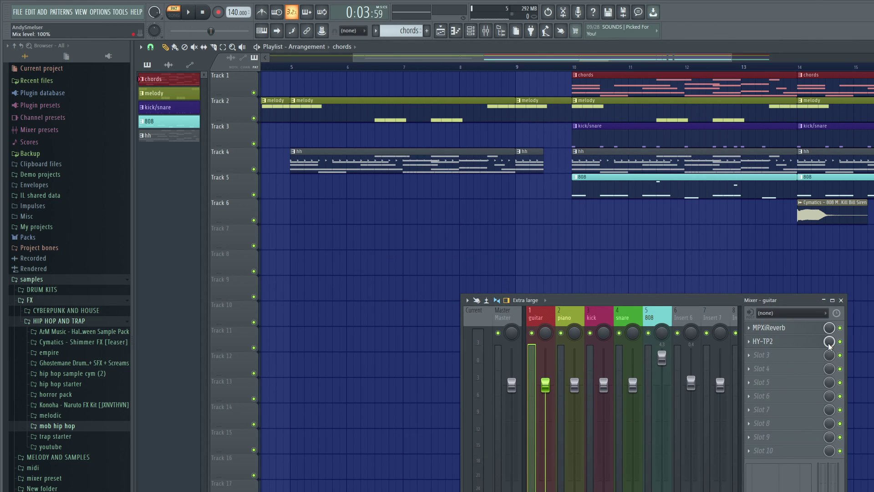
- Duplicate the four-bar block of chords, melody, kick/snare, hh and 808 clips from bar 18 to bar 22
{"action": "left_click_drag", "start_coordinate": [607, 58], "coordinate": [825, 105]}
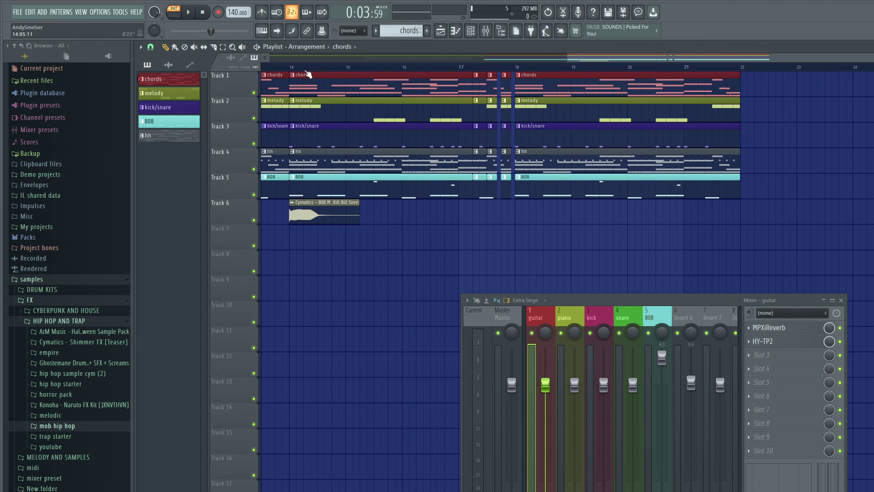
{"action": "left_click_drag", "start_coordinate": [298, 80], "coordinate": [465, 184]}
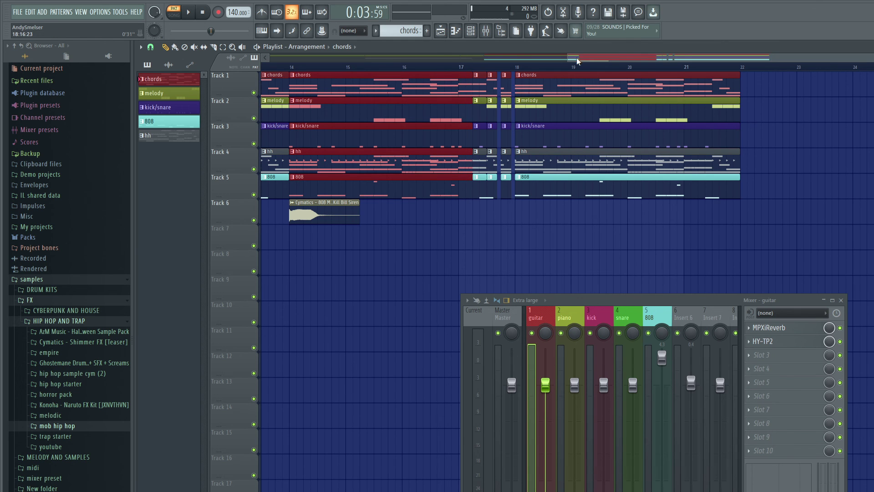
{"action": "scroll", "coordinate": [468, 84], "scroll_direction": "up", "scroll_amount": 5}
{"action": "left_click_drag", "start_coordinate": [468, 84], "coordinate": [654, 186]}
{"action": "left_click_drag", "start_coordinate": [557, 160], "coordinate": [873, 184]}
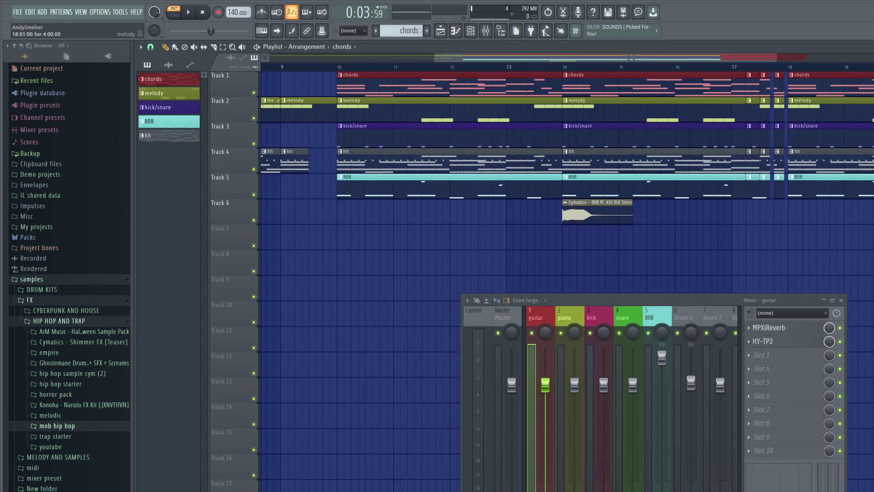
{"action": "left_click", "coordinate": [747, 59]}
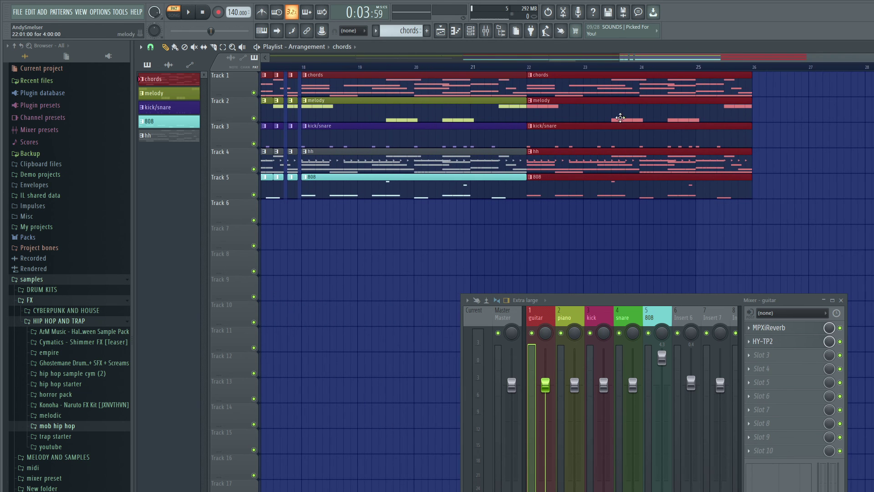
- Delete the melody, hh and kick/snare clips from the section starting at bar 22, leaving only chords and 808
{"action": "right_click", "coordinate": [562, 115]}
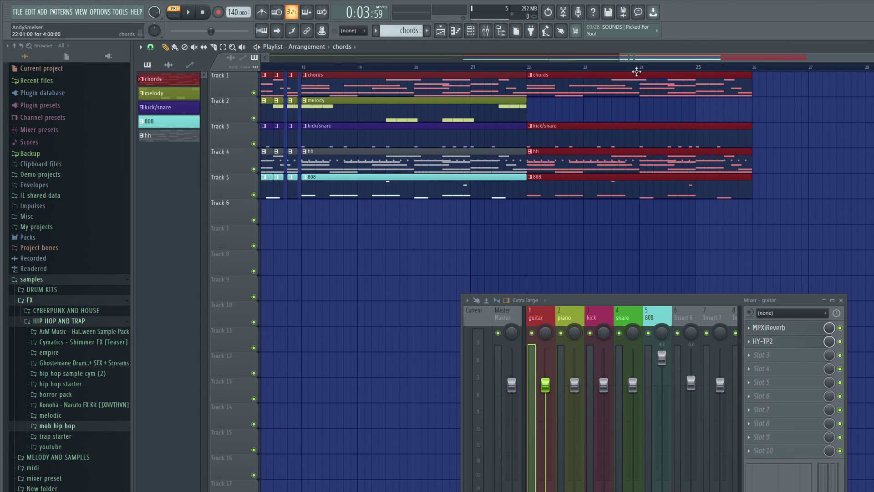
{"action": "scroll", "coordinate": [630, 72], "scroll_direction": "left", "scroll_amount": 2}
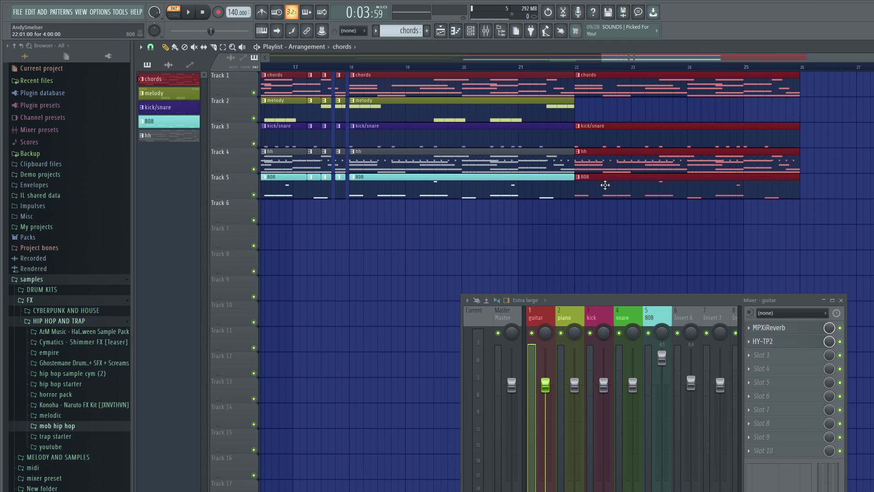
{"action": "right_click", "coordinate": [612, 159]}
{"action": "right_click", "coordinate": [612, 134]}
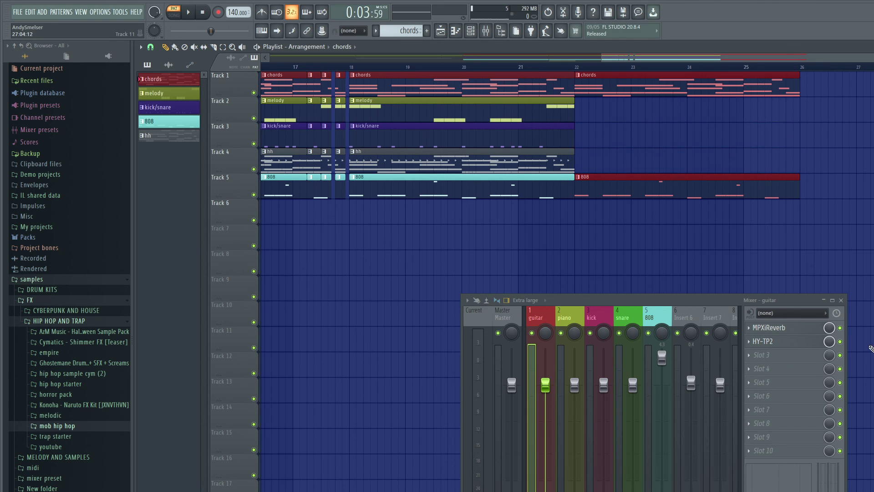
- Create an automation clip for the guitar's HY-TP2 mix level and lower its starting point to the minimum
{"action": "right_click", "coordinate": [829, 341]}
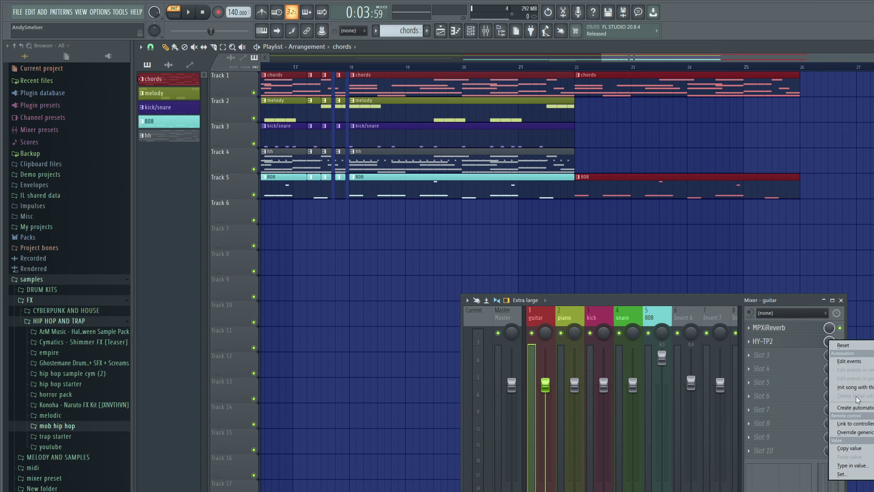
{"action": "left_click", "coordinate": [858, 408]}
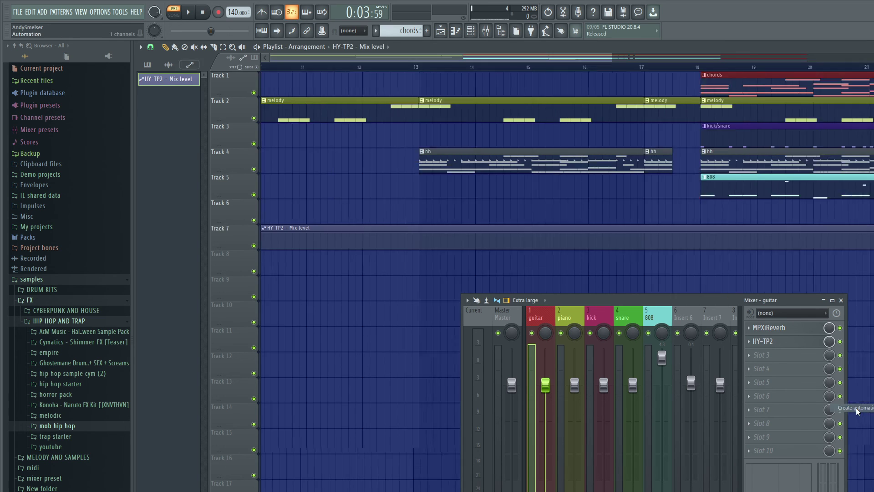
{"action": "left_click_drag", "start_coordinate": [265, 233], "coordinate": [282, 269]}
- Add a Hold-mode point at bar 22 in the HY-TP2 mix level automation, with a level line from there to bar 26
{"action": "left_click_drag", "start_coordinate": [397, 59], "coordinate": [674, 59]}
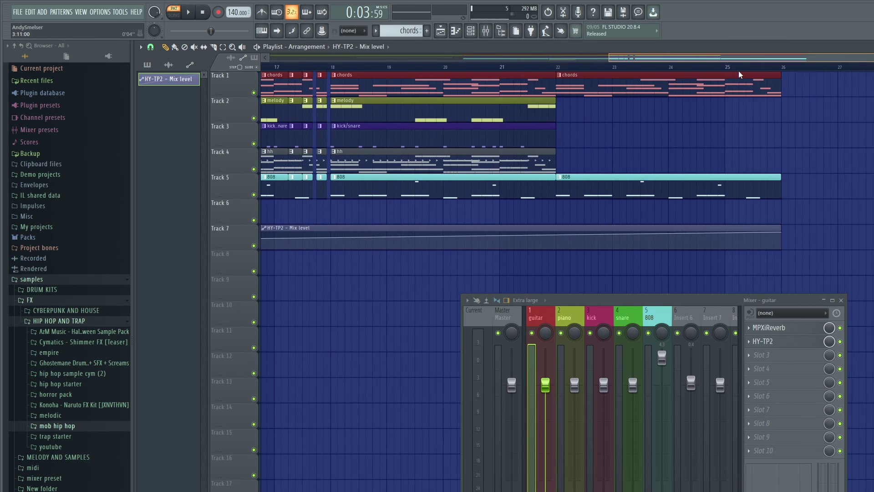
{"action": "left_click", "coordinate": [557, 237]}
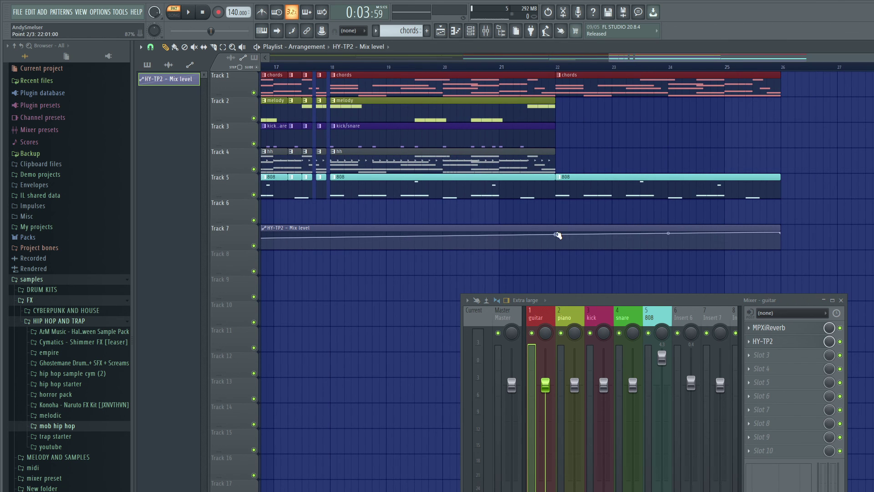
{"action": "right_click", "coordinate": [557, 236]}
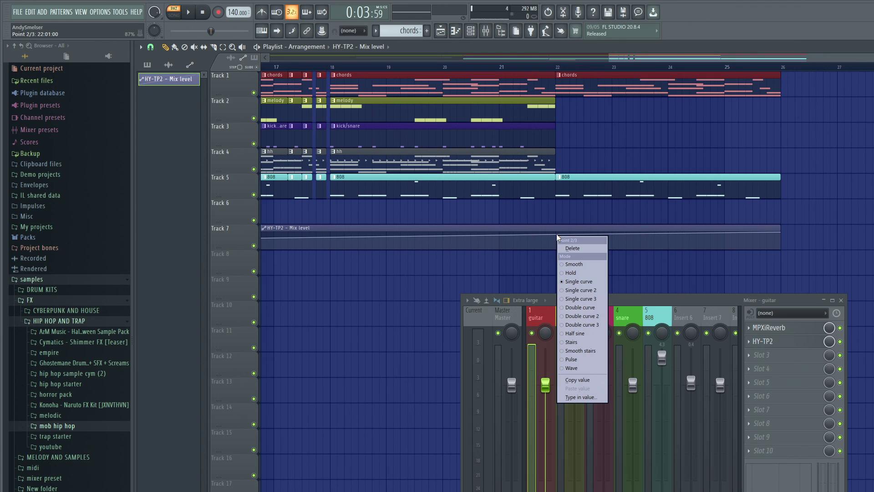
{"action": "left_click", "coordinate": [571, 273]}
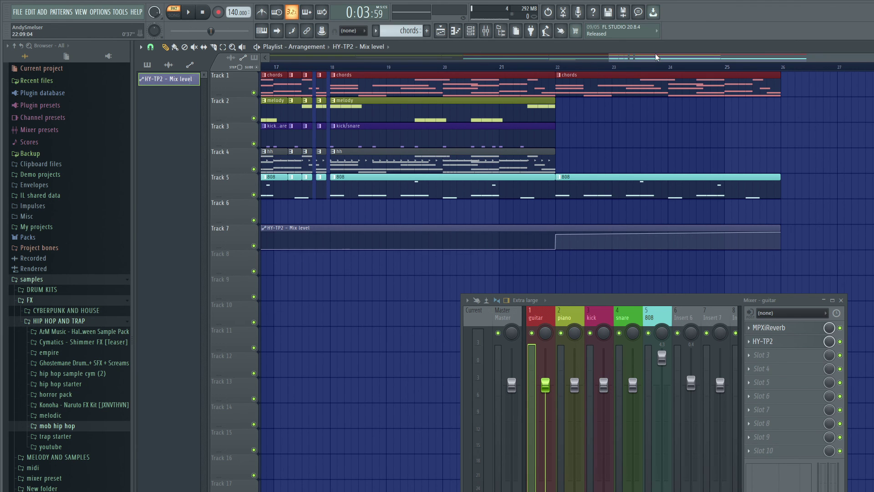
{"action": "scroll", "coordinate": [696, 129], "scroll_direction": "right", "scroll_amount": 2}
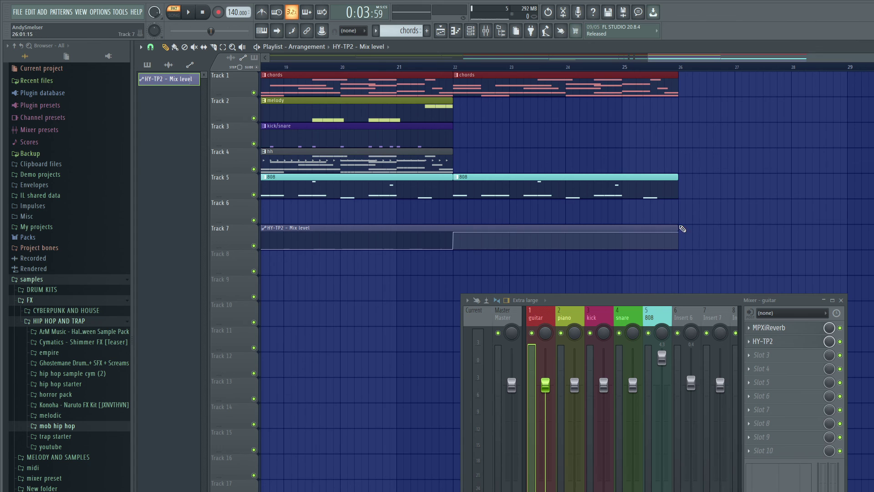
- Play the arrangement from bar 19 through the chords and 808 section, listen to the automated tremolo, and stop playback
{"action": "left_click", "coordinate": [441, 69]}
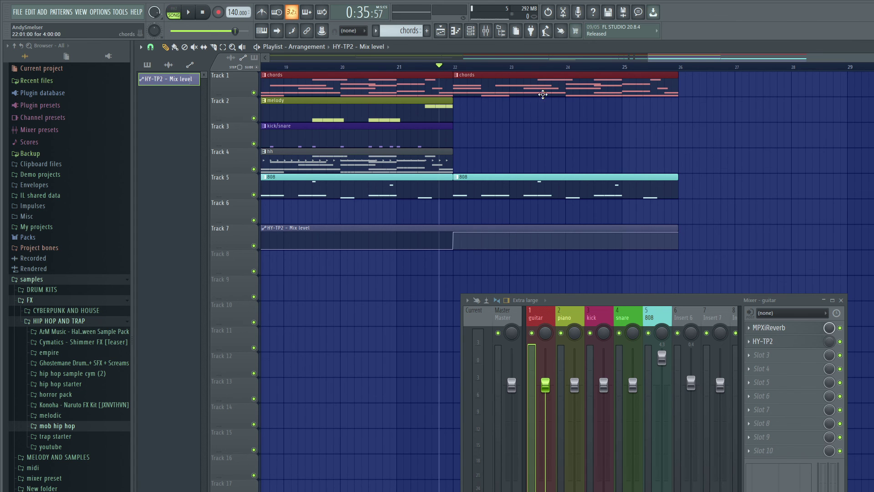
{"action": "left_click", "coordinate": [328, 66]}
{"action": "key", "text": "space"}
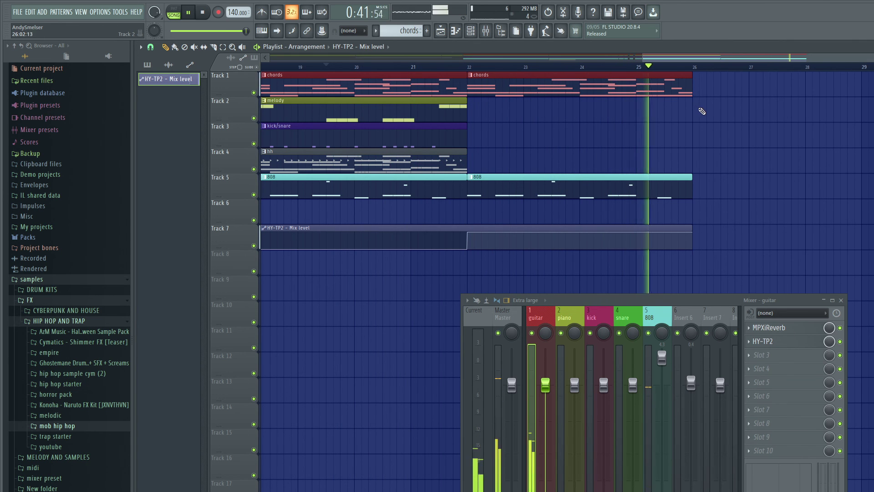
{"action": "key", "text": "space"}
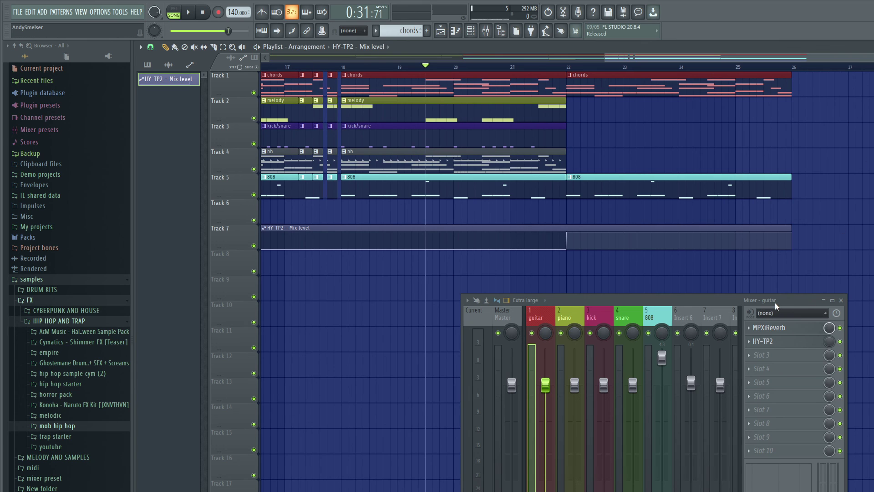
- Move the mixer clear of the arrangement and raise the snare level to 2.0 dB while the drop plays
{"action": "left_click_drag", "start_coordinate": [787, 304], "coordinate": [818, 300]}
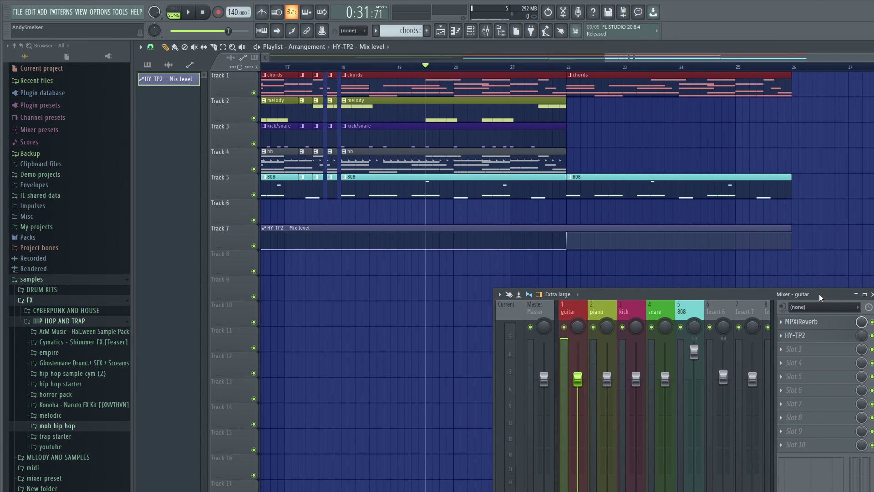
{"action": "left_click_drag", "start_coordinate": [821, 297], "coordinate": [873, 290]}
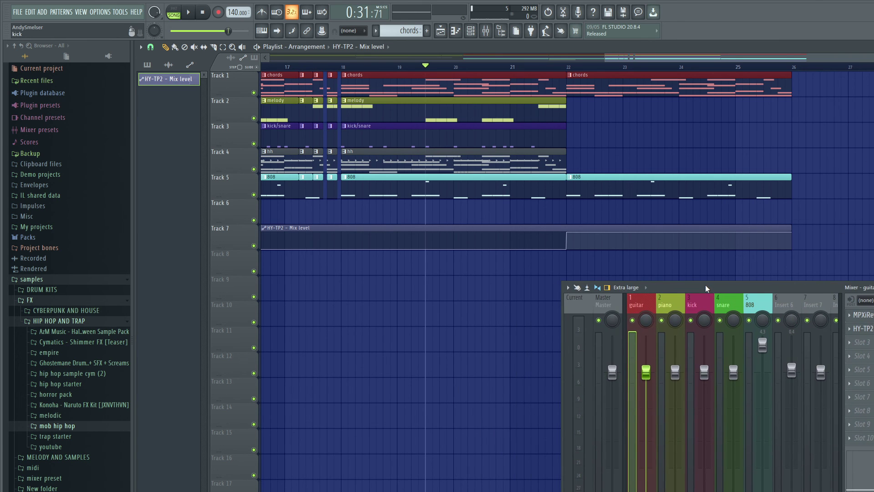
{"action": "left_click_drag", "start_coordinate": [707, 289], "coordinate": [687, 291]}
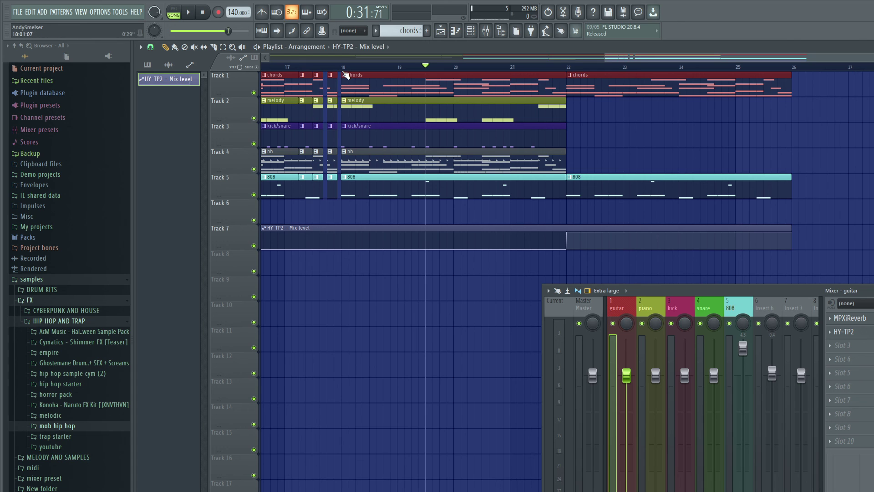
{"action": "key", "text": "space"}
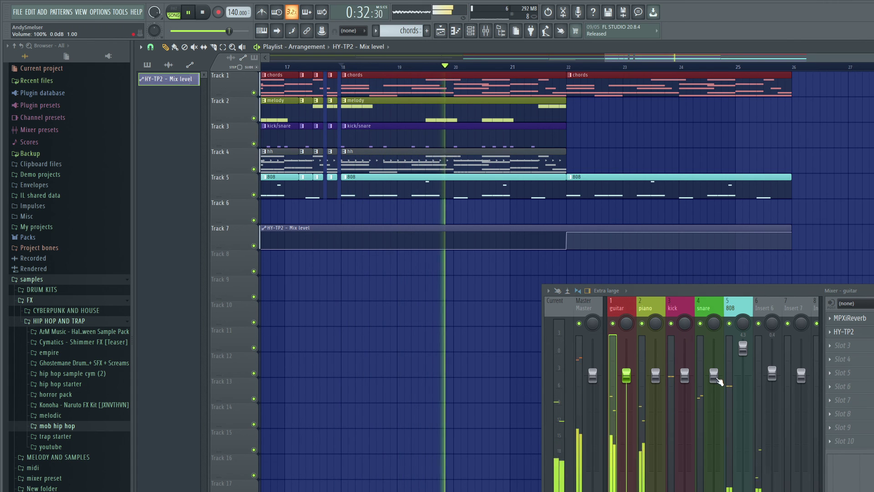
{"action": "left_click_drag", "start_coordinate": [713, 376], "coordinate": [717, 369]}
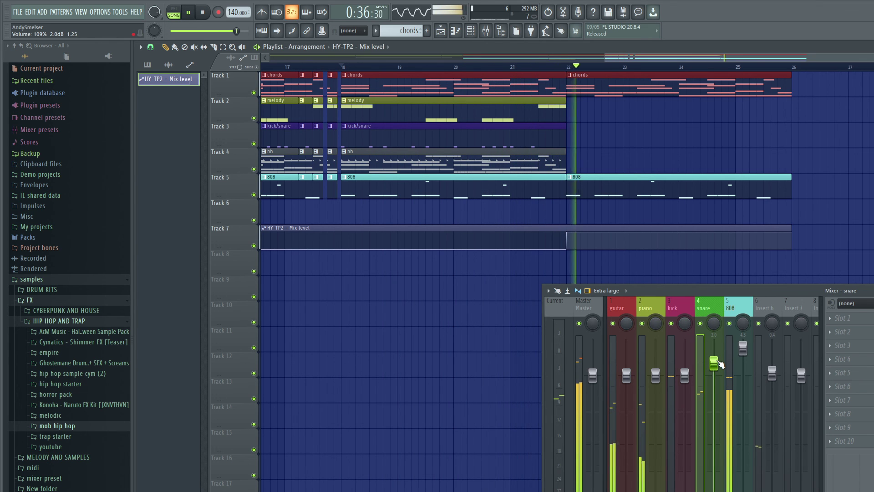
- Return playback to just before bar 17, select the Master track in the mixer and stop the song
{"action": "left_click", "coordinate": [275, 67]}
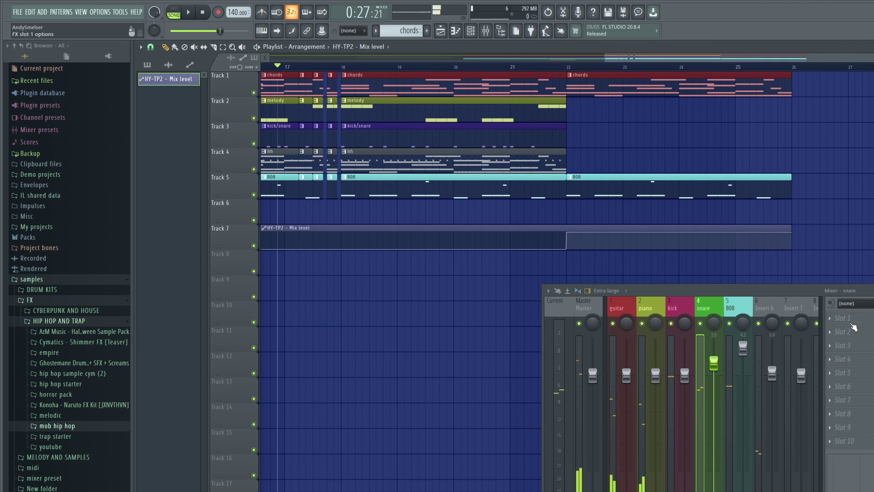
{"action": "left_click", "coordinate": [580, 311]}
{"action": "key", "text": "space"}
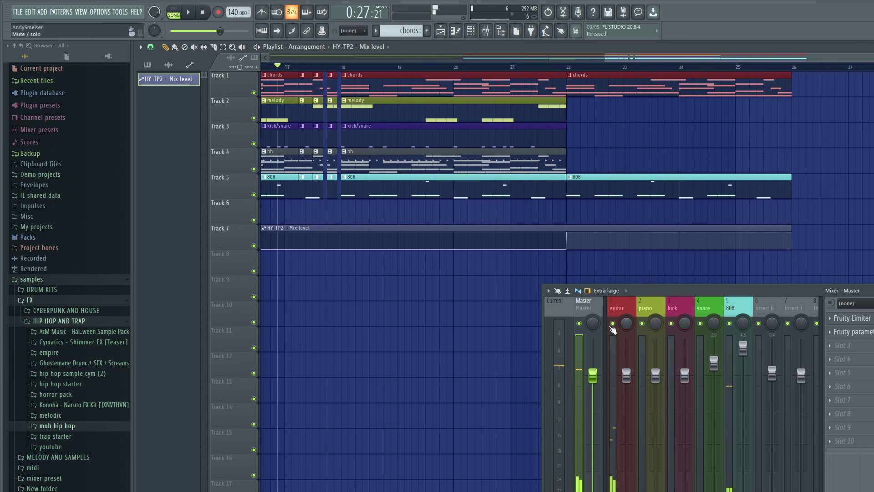
- Go back to the start of the arrangement, close the mixer and switch to OBS
{"action": "left_click_drag", "start_coordinate": [619, 58], "coordinate": [245, 101]}
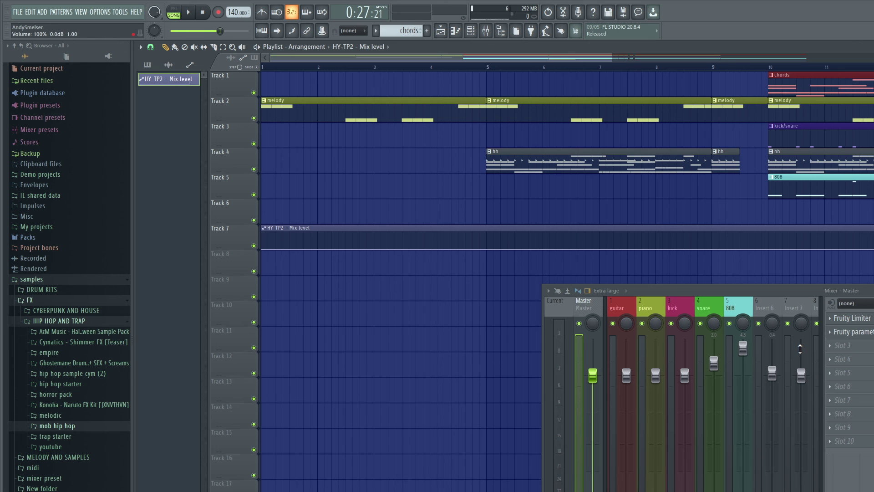
{"action": "key", "text": "F9"}
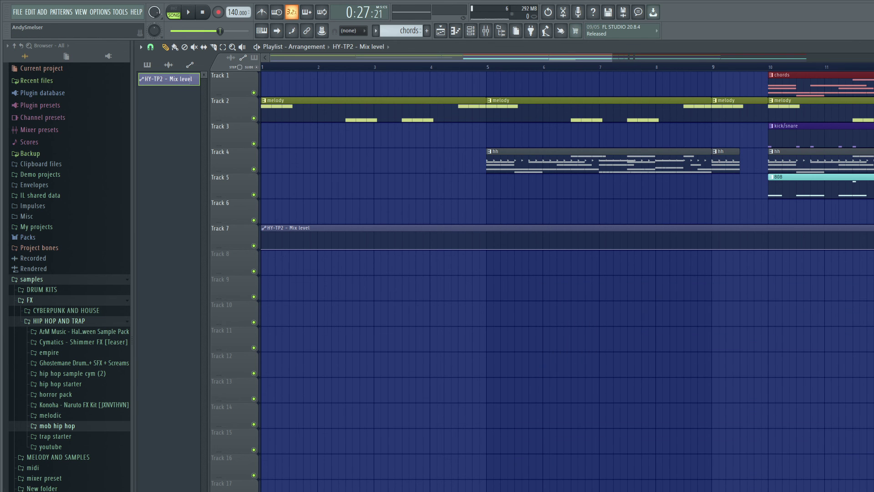
{"action": "left_click_drag", "start_coordinate": [496, 59], "coordinate": [453, 99]}
{"action": "key", "text": "alt+Tab"}
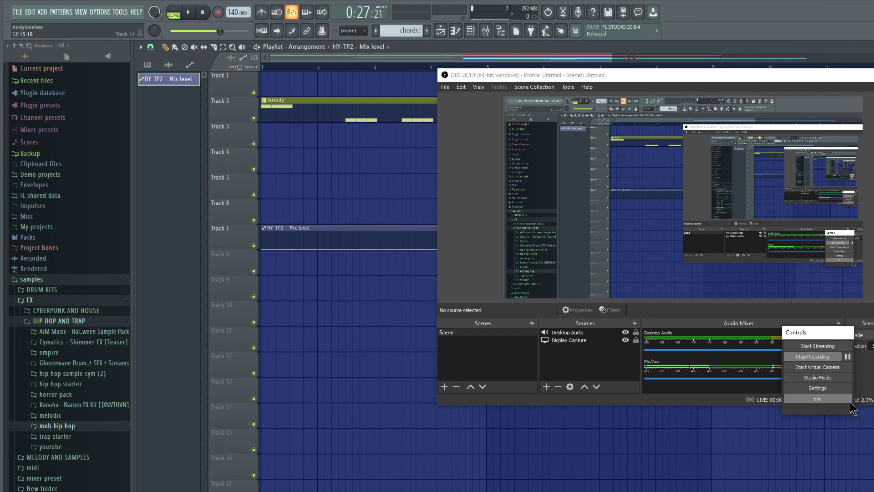